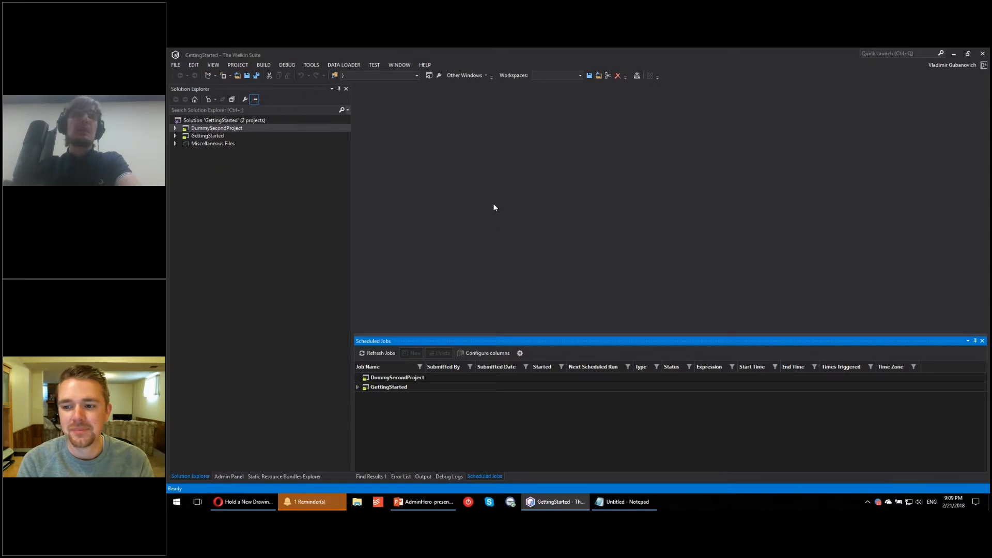
Step: Expand the GettingStarted project in the solution and display its Salesforce objects in a widened Admin Panel
{"action": "left_click", "coordinate": [268, 89]}
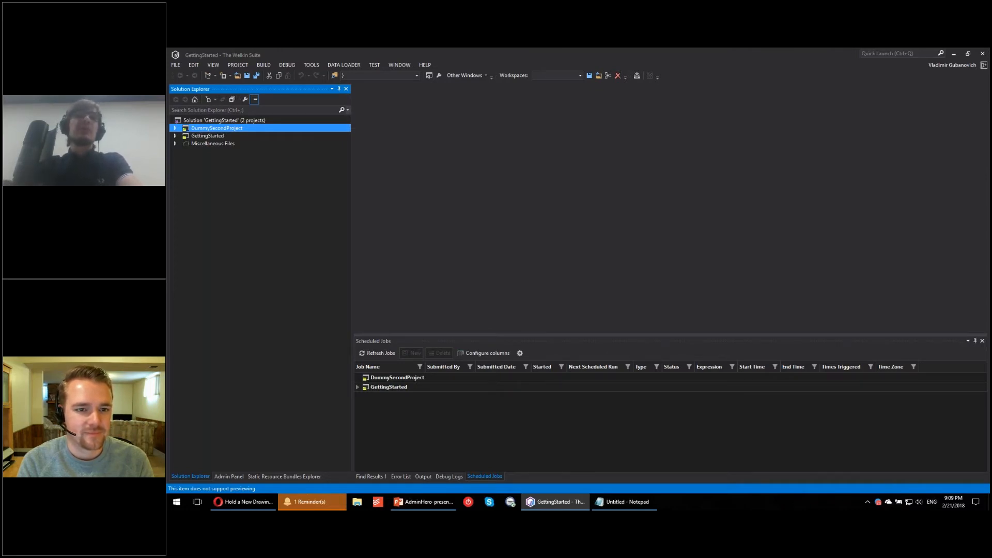
{"action": "left_click", "coordinate": [176, 136]}
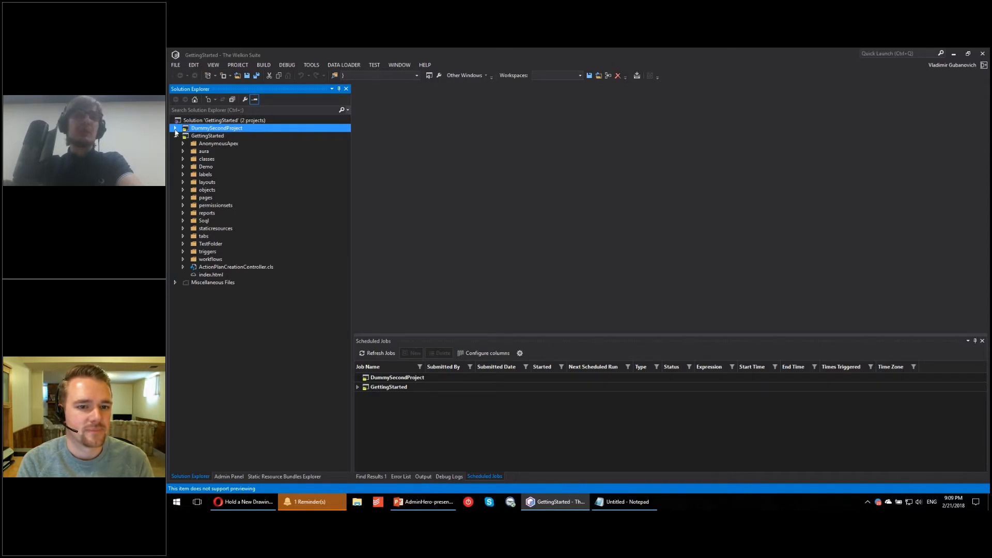
{"action": "left_click", "coordinate": [228, 476]}
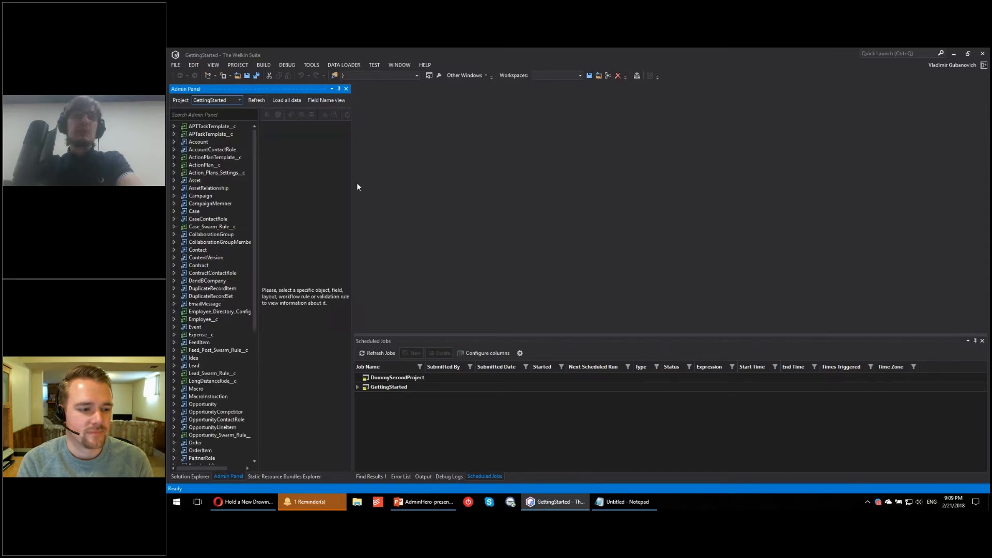
{"action": "left_click_drag", "start_coordinate": [356, 182], "coordinate": [382, 184]}
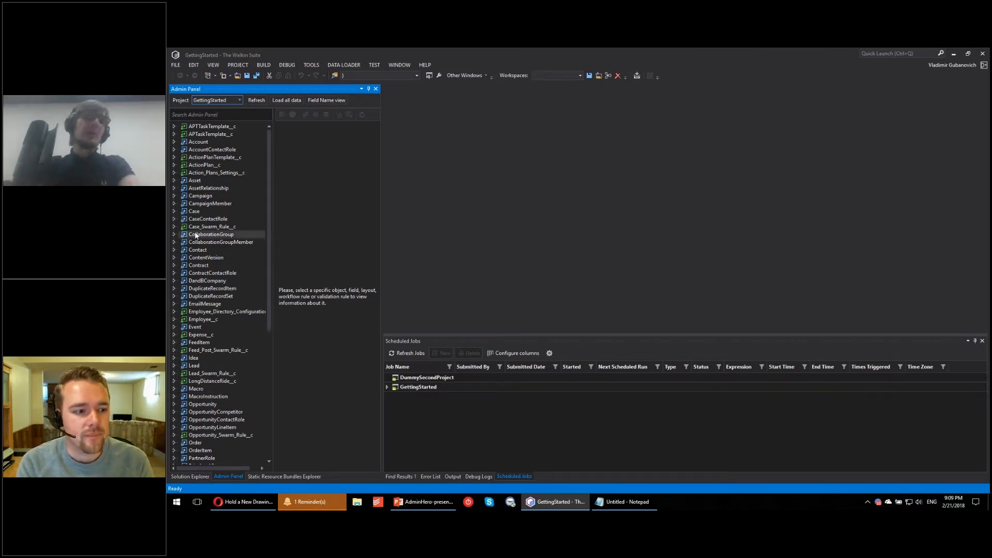
{"action": "scroll", "coordinate": [212, 240], "scroll_direction": "down", "scroll_amount": 4}
{"action": "scroll", "coordinate": [204, 308], "scroll_direction": "up", "scroll_amount": 4}
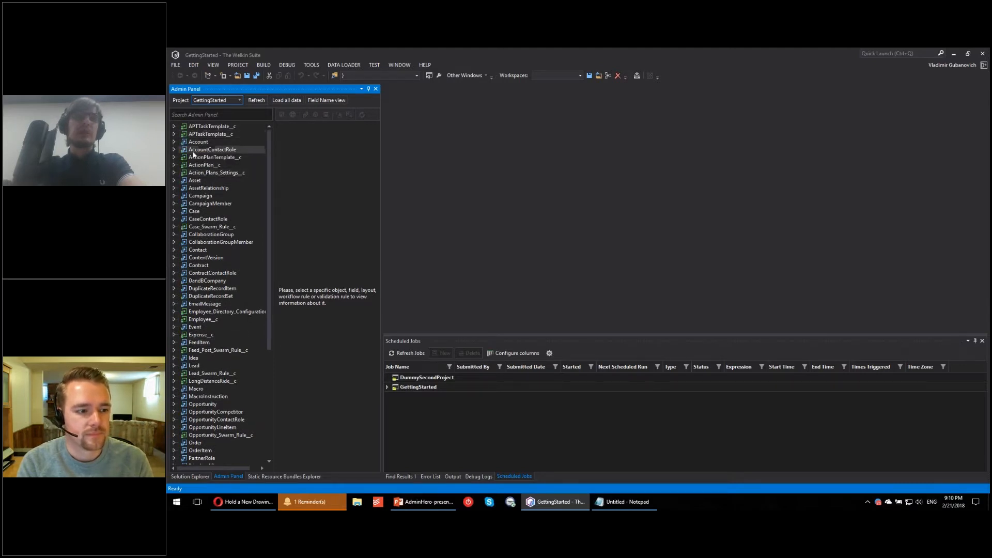
Step: Expand the Account object and its Fields list to review the available fields
{"action": "double_click", "coordinate": [198, 141]}
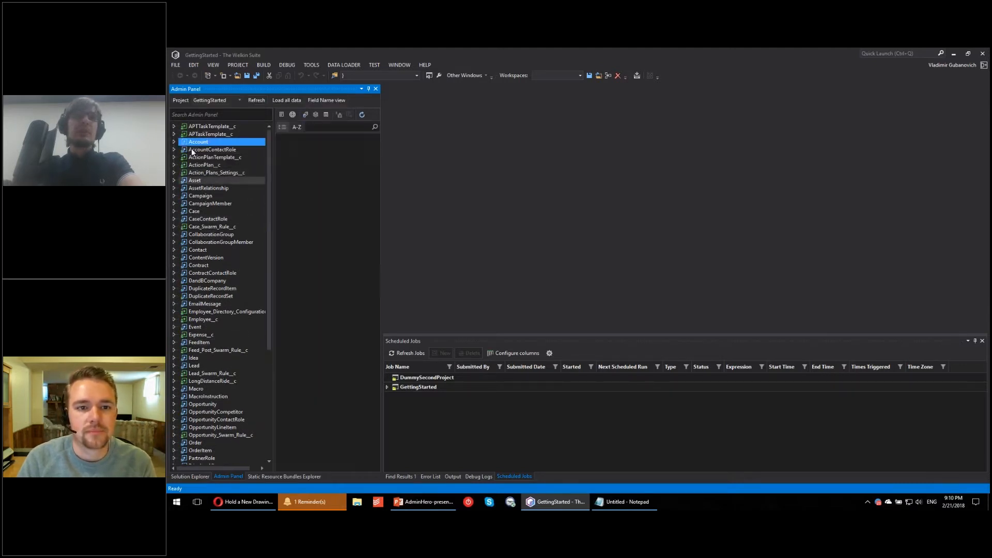
{"action": "left_click", "coordinate": [183, 150]}
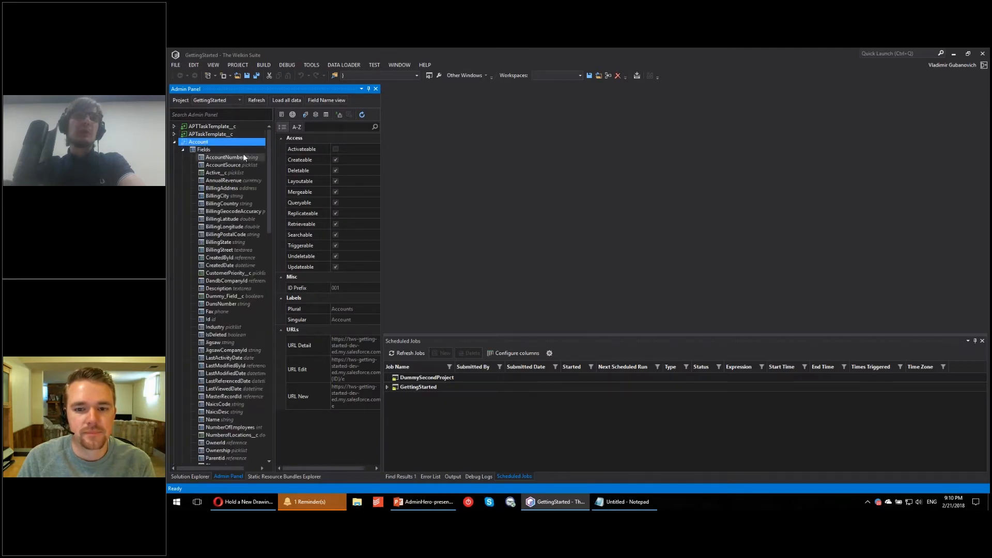
{"action": "scroll", "coordinate": [233, 384], "scroll_direction": "down", "scroll_amount": 4}
{"action": "scroll", "coordinate": [232, 385], "scroll_direction": "up", "scroll_amount": 5}
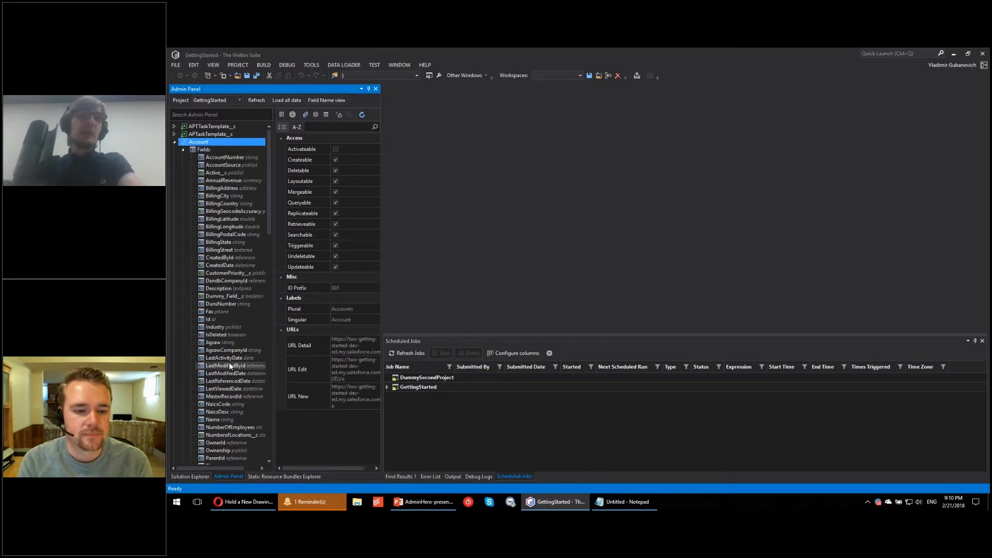
Step: Open the Account object in the editor and auto-hide the Scheduled Jobs pane to enlarge the editing area
{"action": "right_click", "coordinate": [197, 147]}
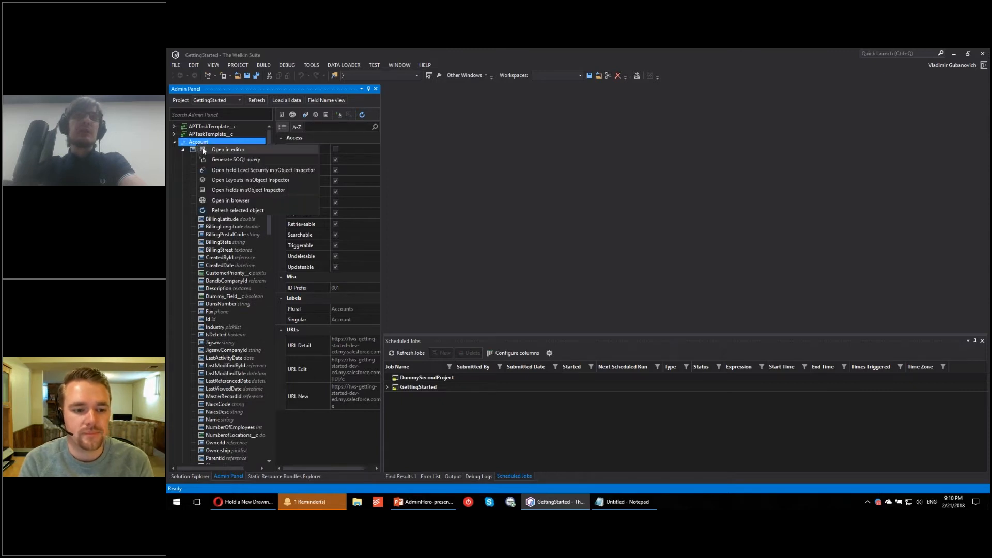
{"action": "left_click", "coordinate": [240, 154]}
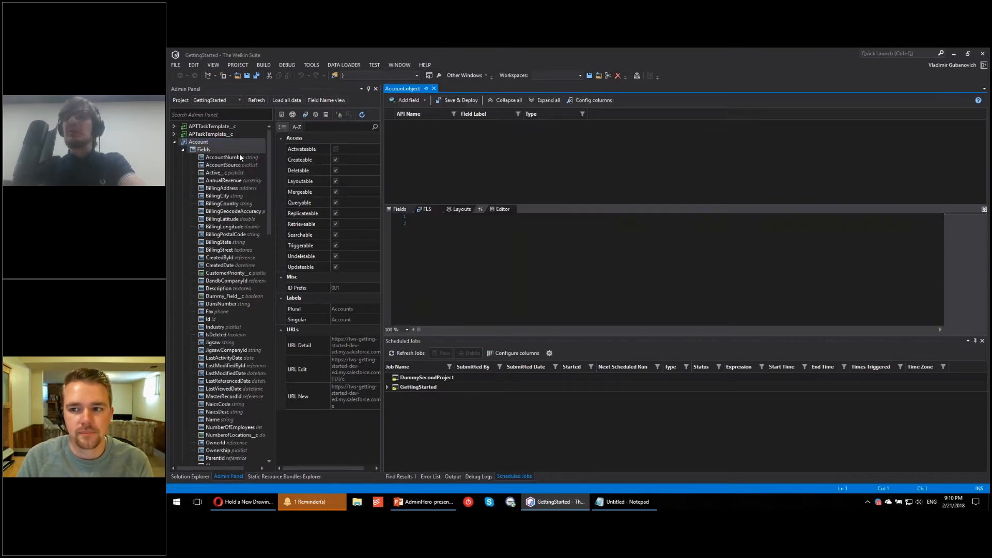
{"action": "left_click", "coordinate": [976, 341]}
Step: Look through the Account object's XML source and collapse the source pane so the fields list fills the editor
{"action": "left_click", "coordinate": [605, 316]}
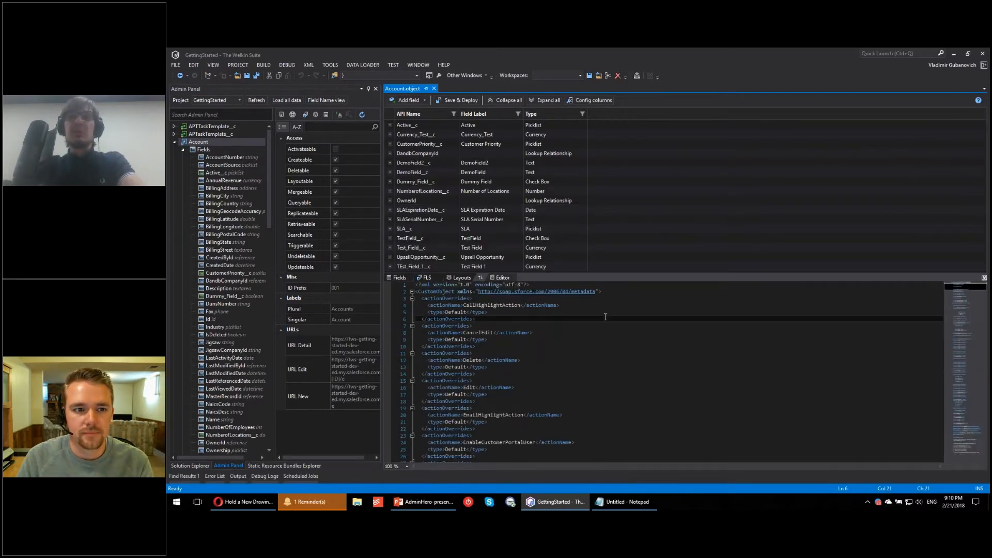
{"action": "scroll", "coordinate": [606, 317], "scroll_direction": "down", "scroll_amount": 20}
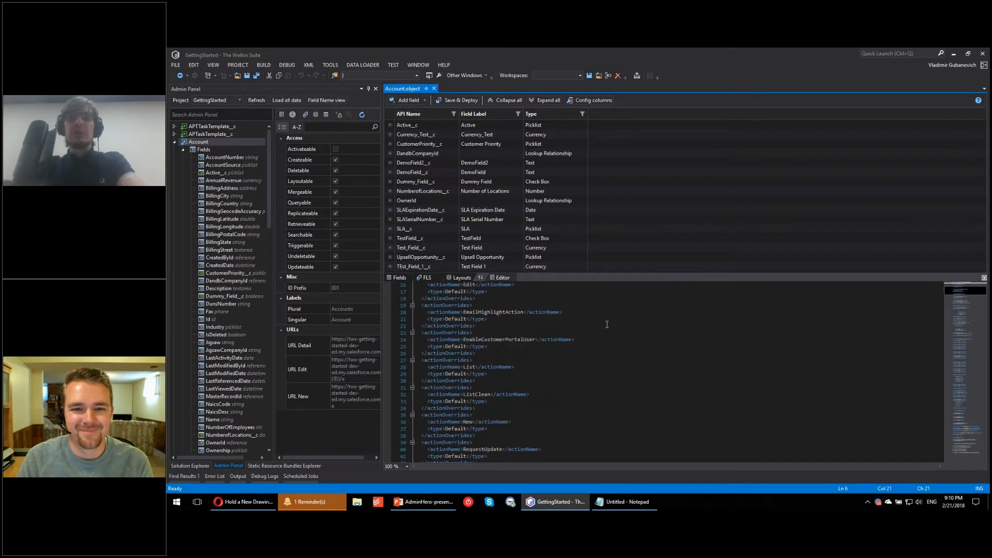
{"action": "left_click", "coordinate": [971, 407]}
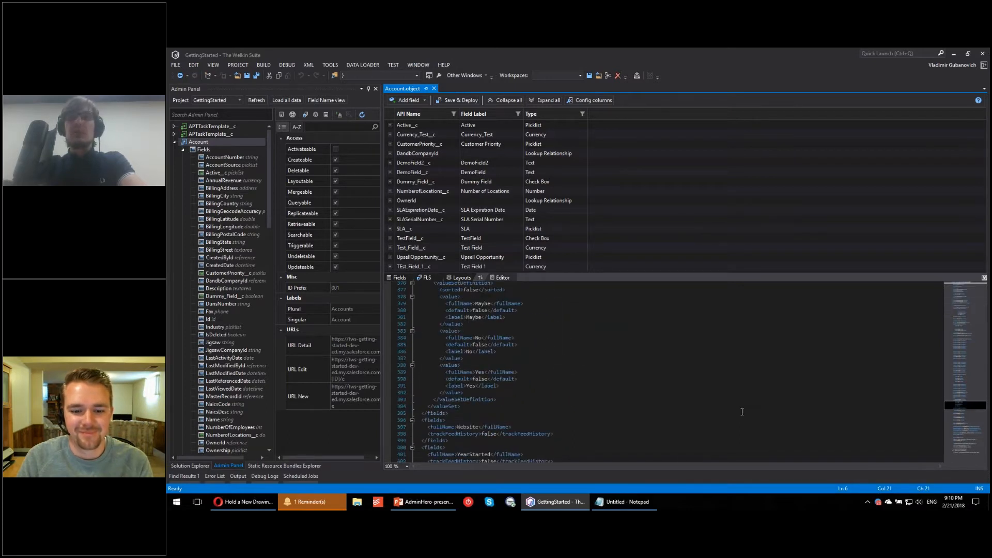
{"action": "left_click", "coordinate": [983, 279]}
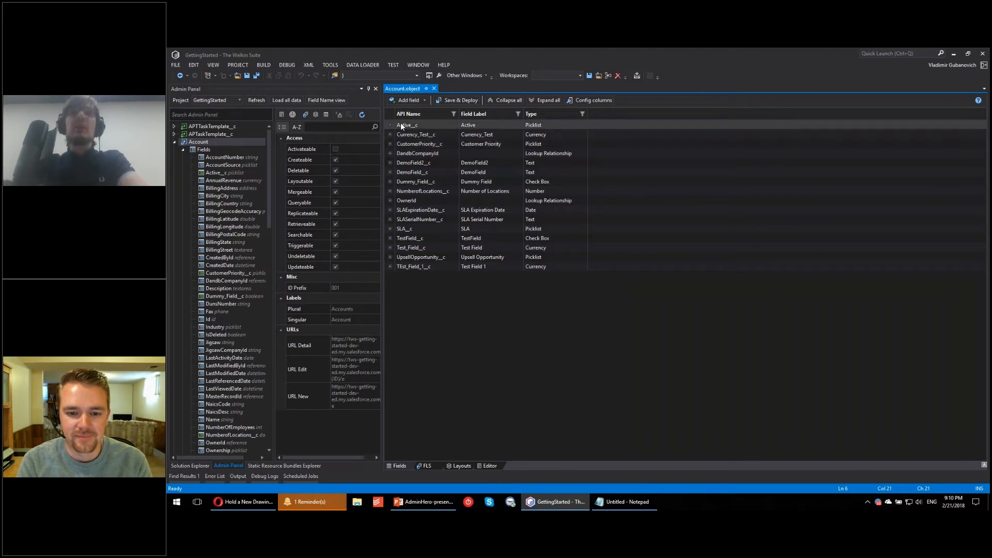
Step: Edit the Currency_Test__c field: set length to 16 and decimal places to 2, and make it not required
{"action": "left_click", "coordinate": [389, 135]}
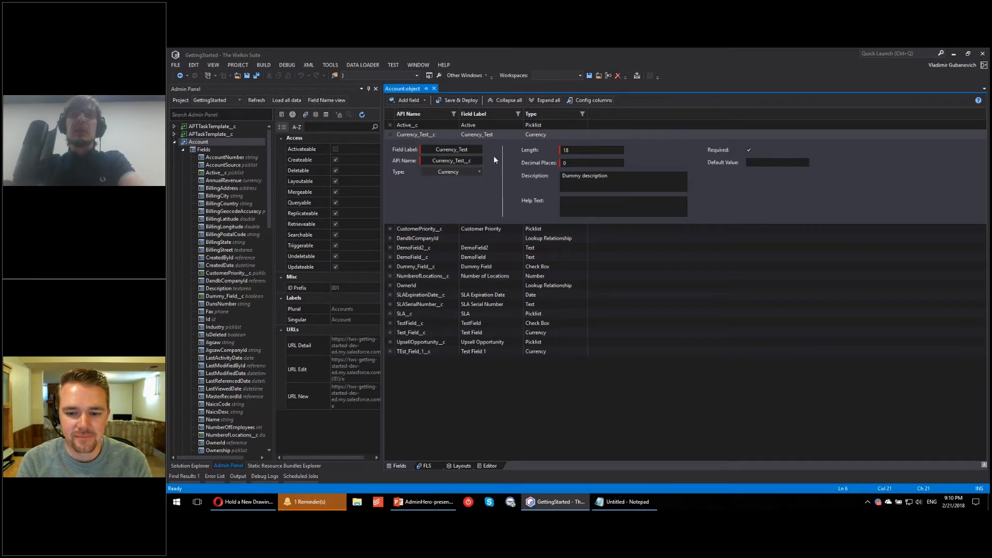
{"action": "key", "text": "BackSpace"}
{"action": "type", "text": "6"}
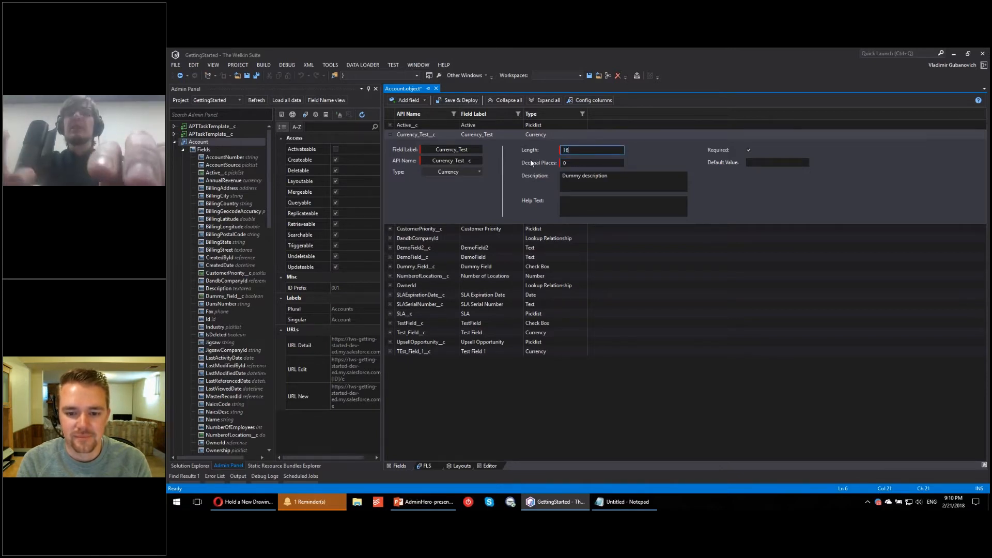
{"action": "key", "text": "Tab"}
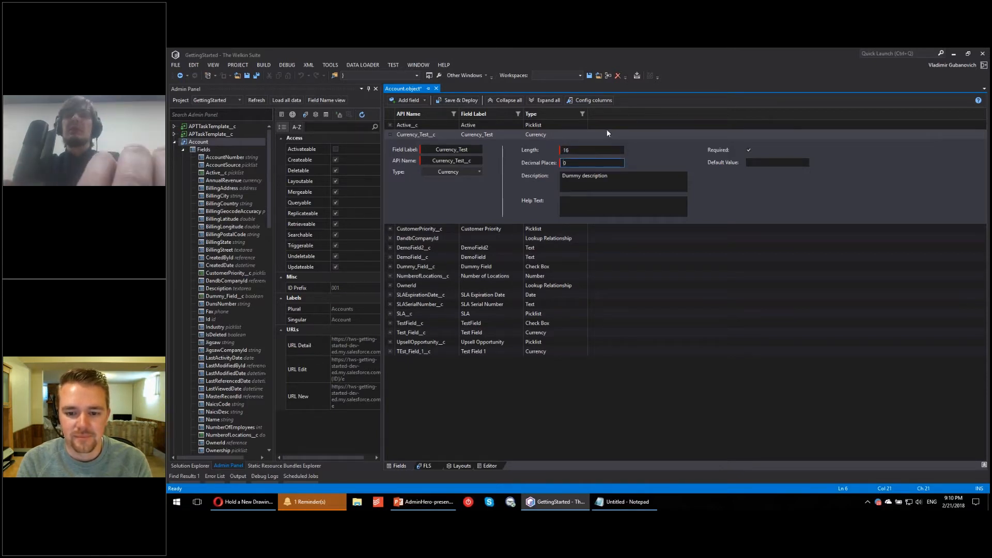
{"action": "type", "text": "2"}
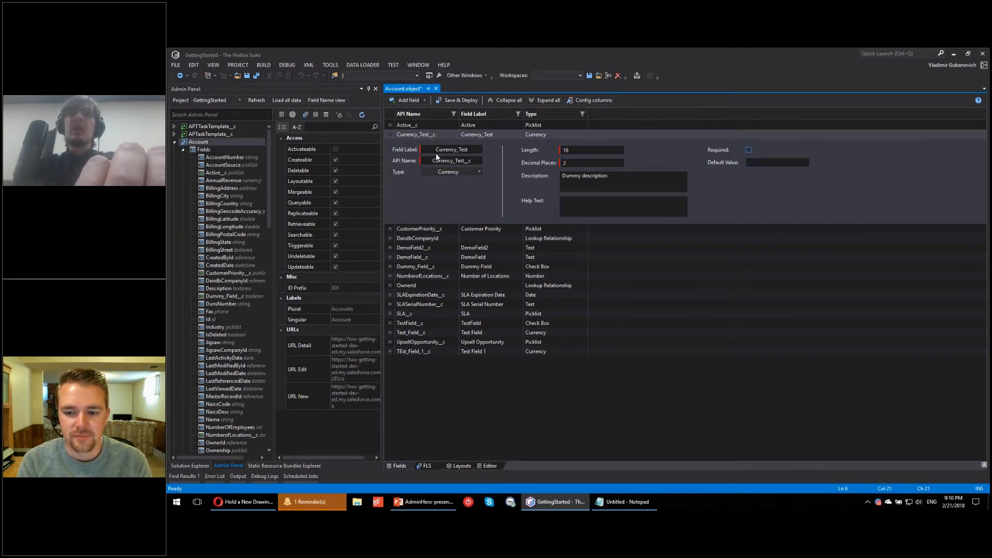
{"action": "left_click", "coordinate": [390, 135]}
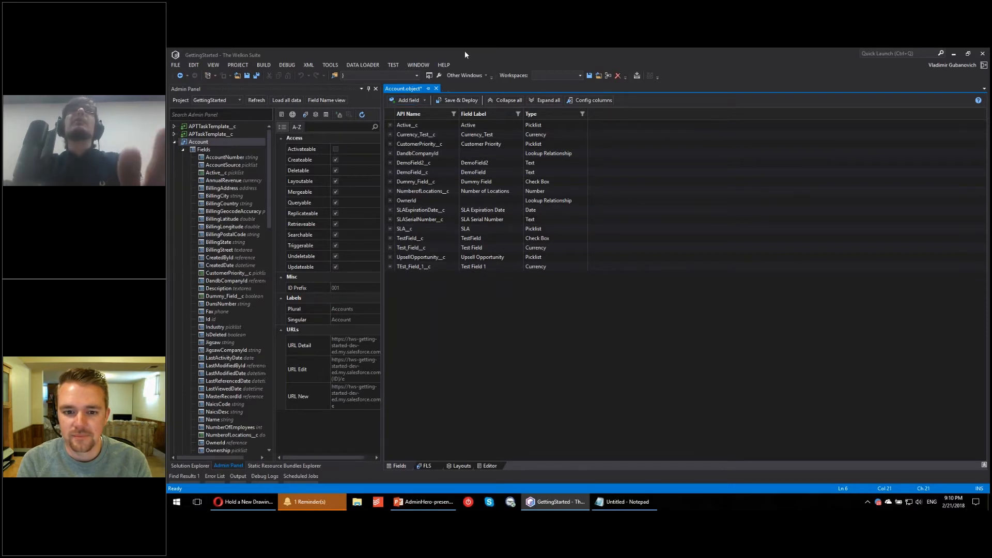
Step: Add a Number field to Account with the label Test Field and the API name TEst_Field__c
{"action": "left_click", "coordinate": [422, 100]}
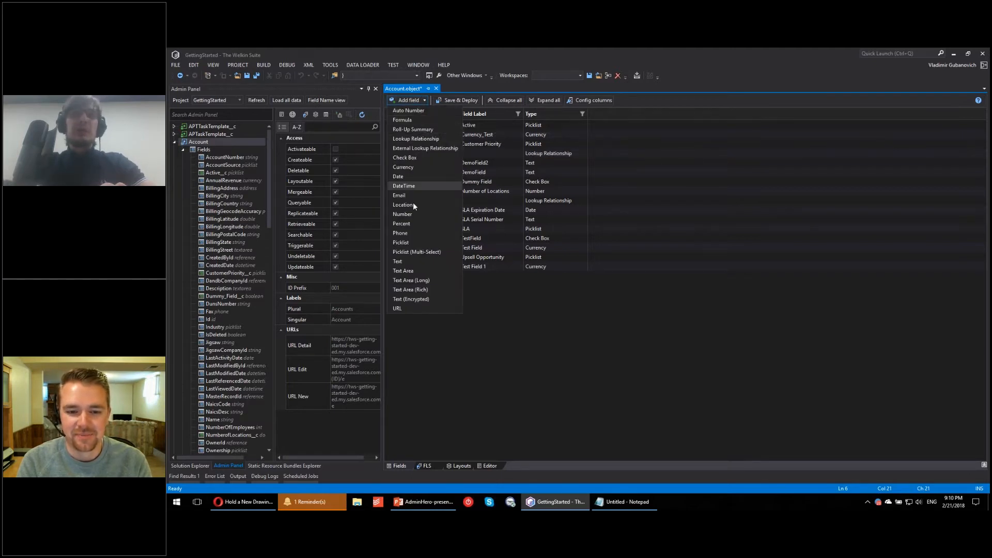
{"action": "left_click", "coordinate": [414, 215]}
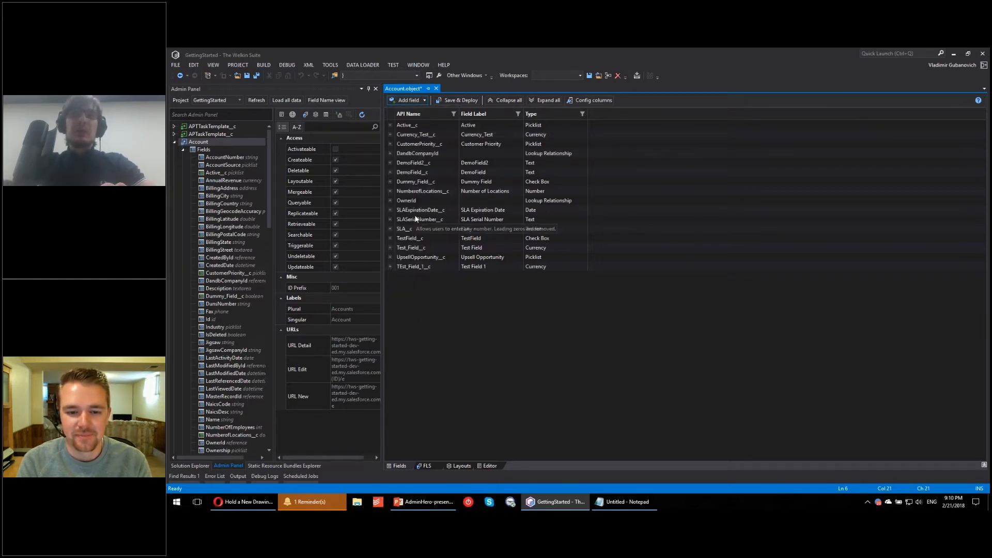
{"action": "type", "text": "Test Field"}
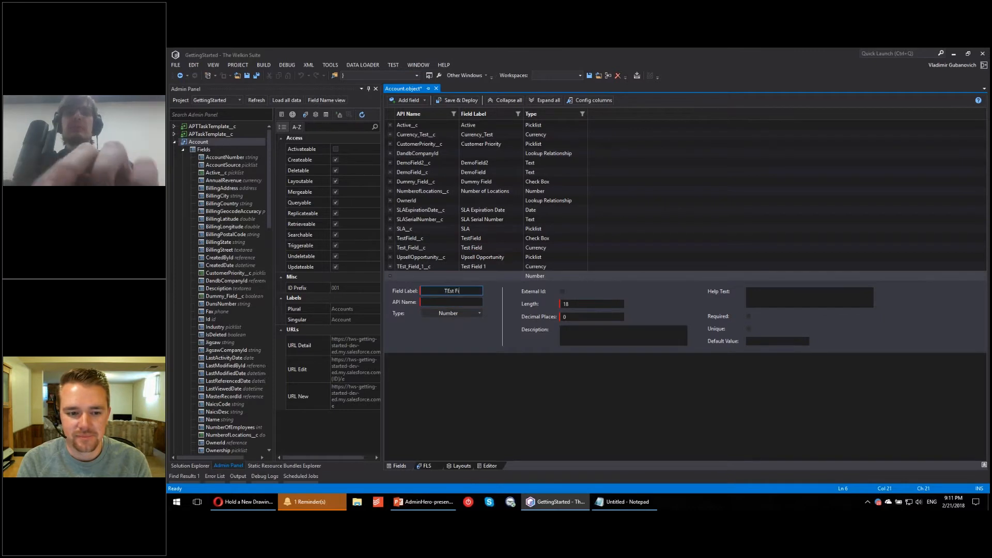
{"action": "key", "text": "Tab"}
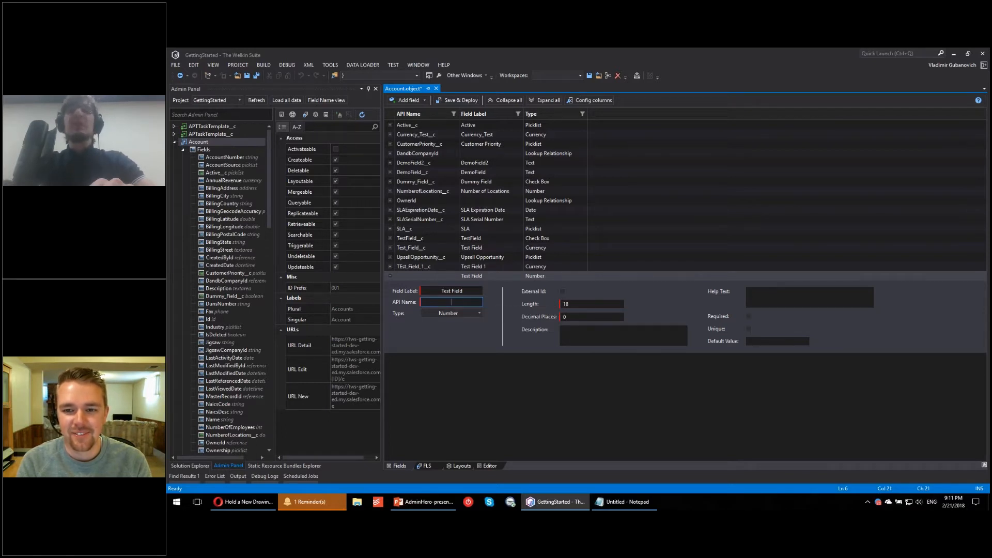
{"action": "type", "text": "TEst"}
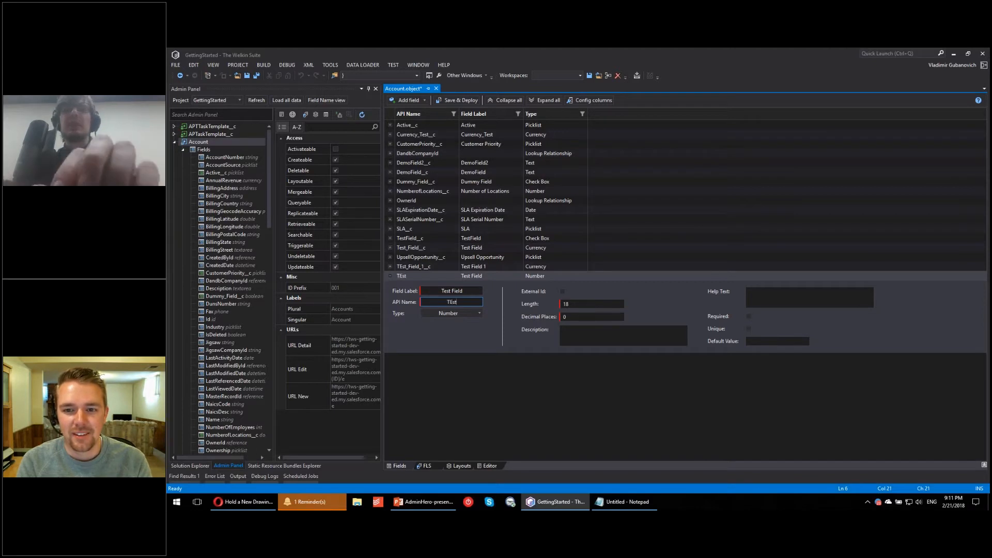
{"action": "type", "text": "_Field__c"}
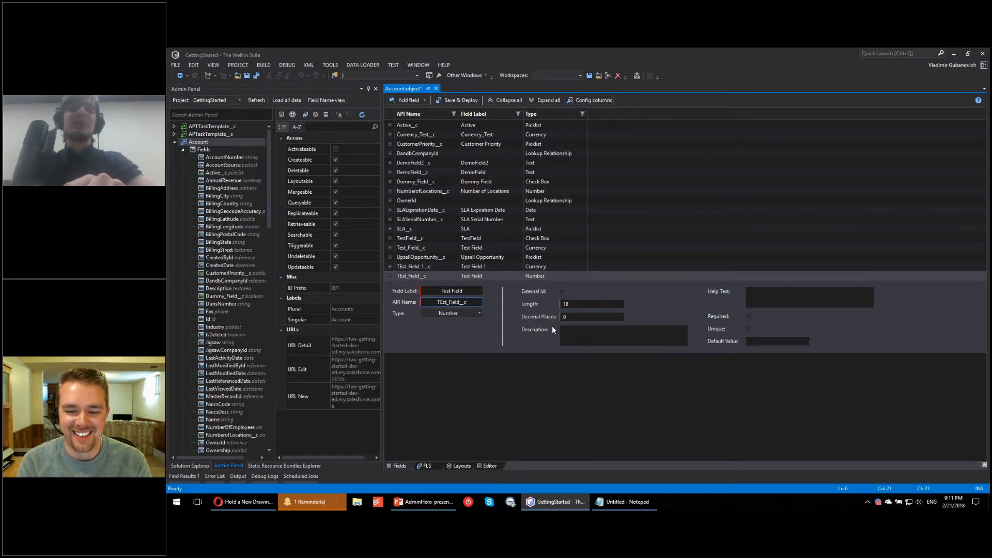
Step: Set the new number field's length to 15 and its decimal places to 3
{"action": "double_click", "coordinate": [567, 304]}
{"action": "type", "text": "15"}
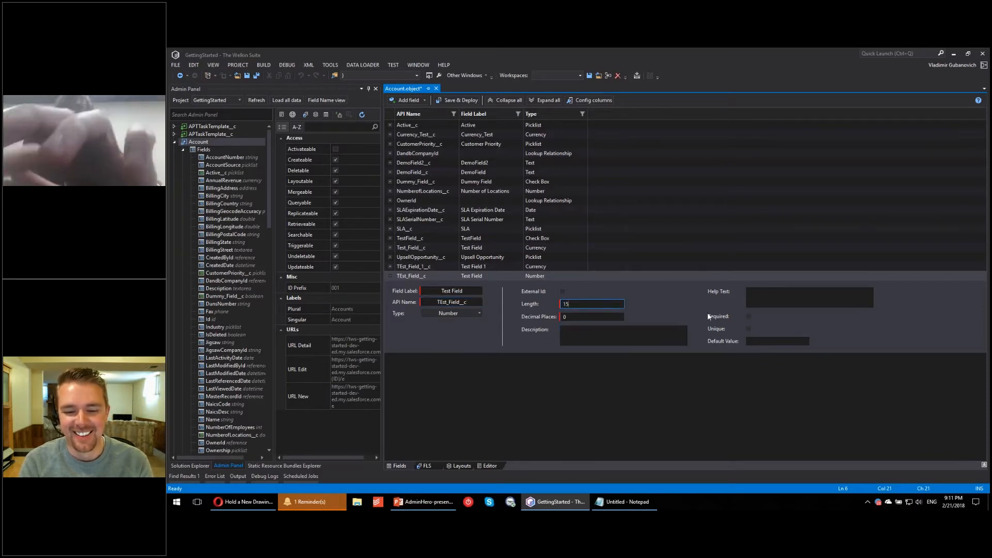
{"action": "double_click", "coordinate": [586, 317]}
{"action": "type", "text": "3"}
Step: Make the new number field required and unique, and give it the description "Dummy description"
{"action": "left_click", "coordinate": [749, 316]}
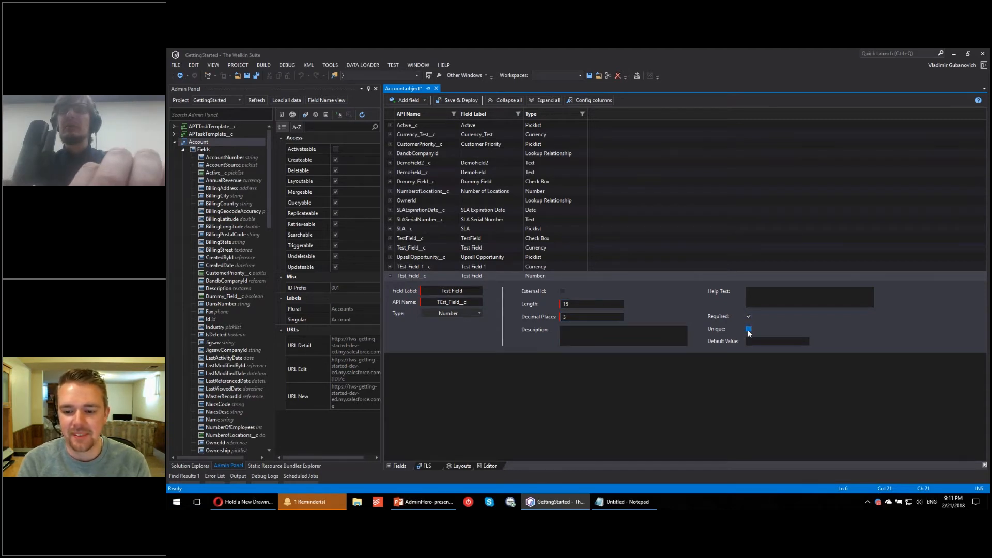
{"action": "left_click", "coordinate": [749, 329]}
{"action": "left_click", "coordinate": [621, 335]}
{"action": "type", "text": "Dummy d"}
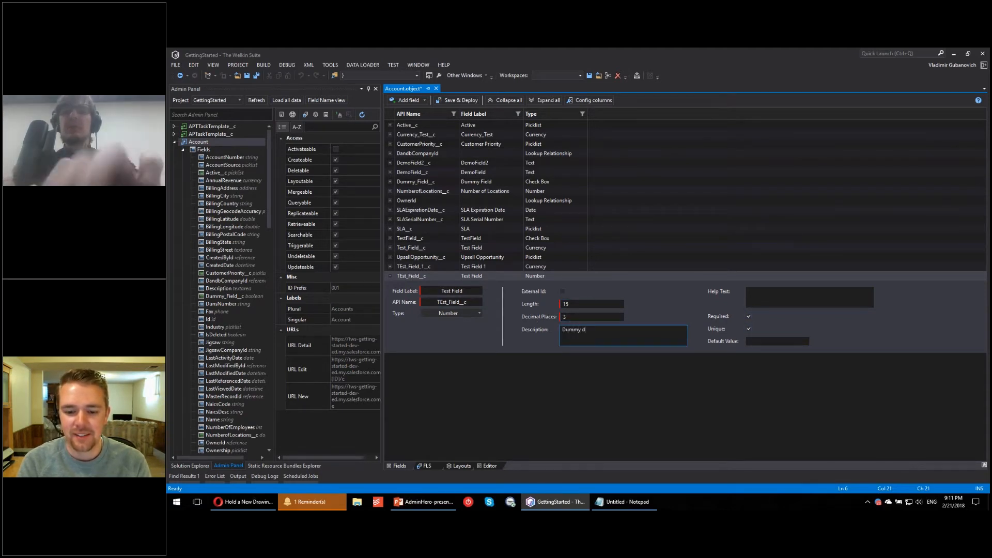
{"action": "type", "text": "escription"}
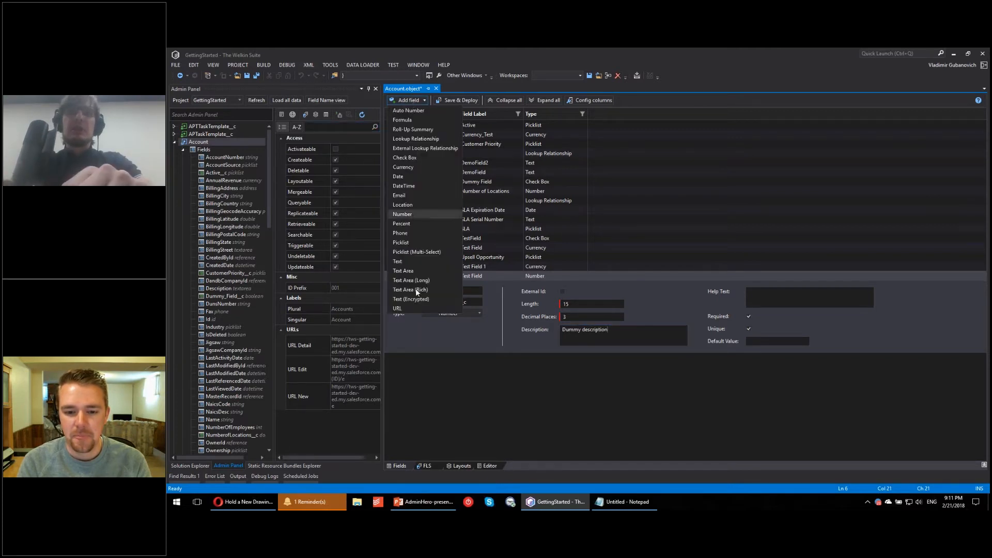
Step: Add a Picklist field to Account with the label TEst Picklist and the API name Test_Picklist__c
{"action": "left_click", "coordinate": [407, 243]}
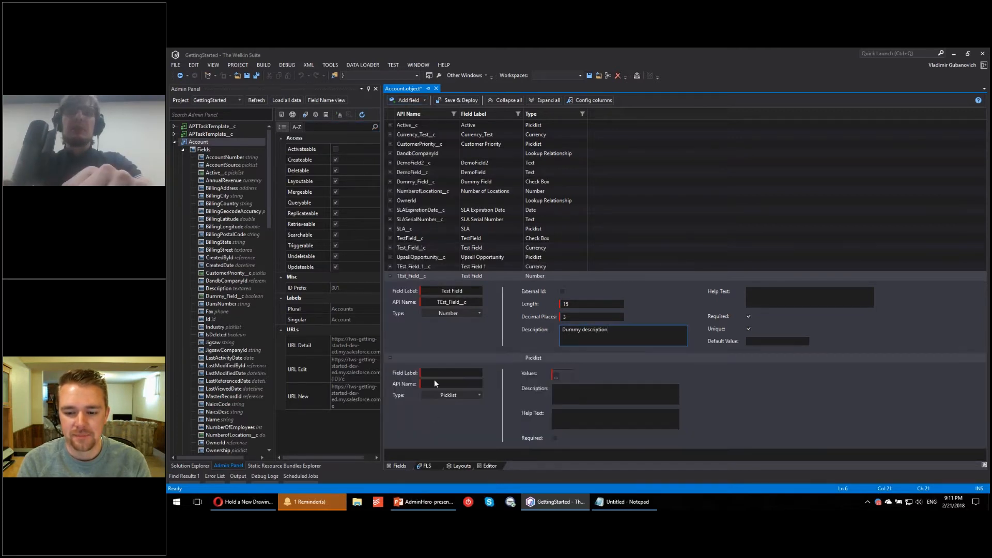
{"action": "type", "text": "TEst"}
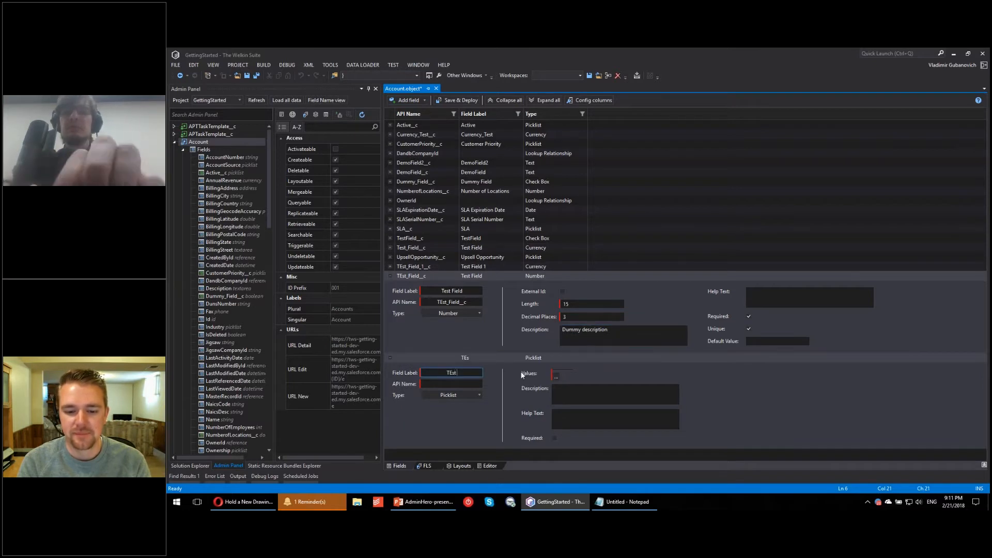
{"action": "type", "text": " Picklist"}
{"action": "key", "text": "Tab"}
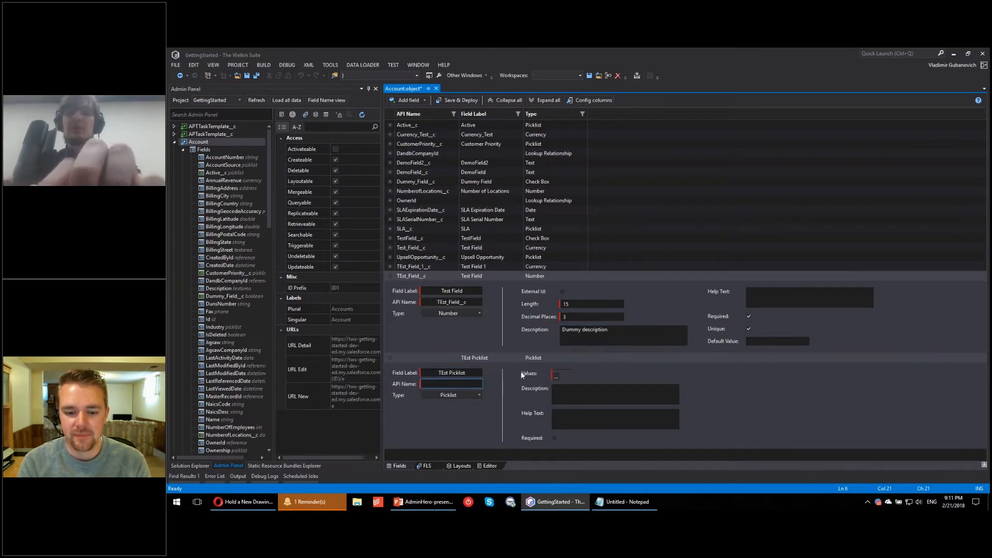
{"action": "type", "text": "Test_Pick"}
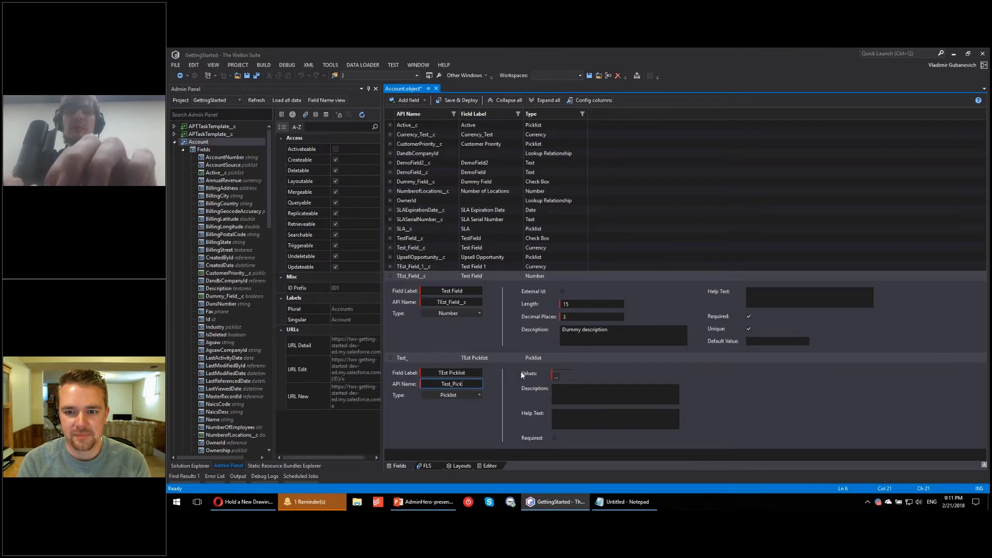
{"action": "type", "text": "list__c"}
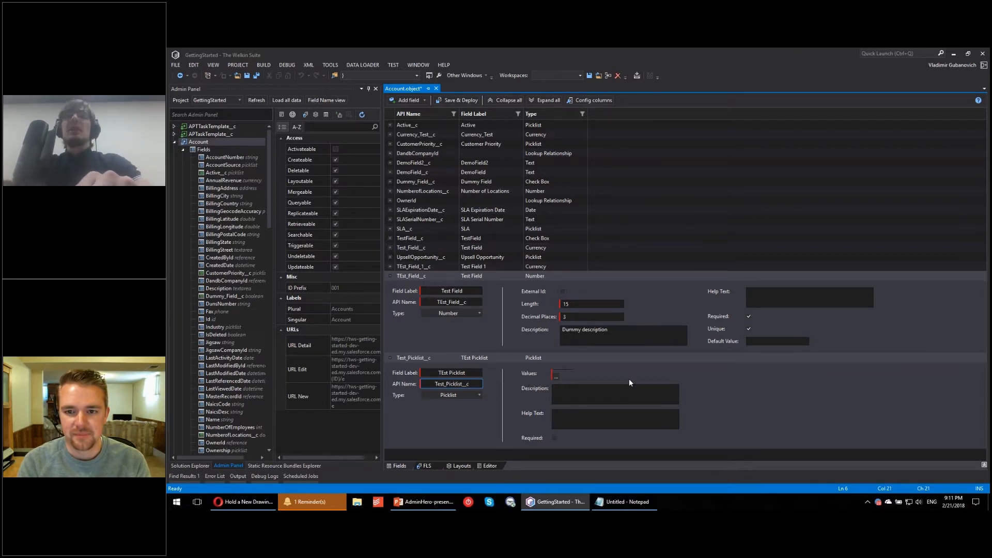
Step: Enter Picklist Value 2, Picklist Value 1 and Something New Here as separate values for the TEst Picklist field
{"action": "left_click", "coordinate": [555, 379]}
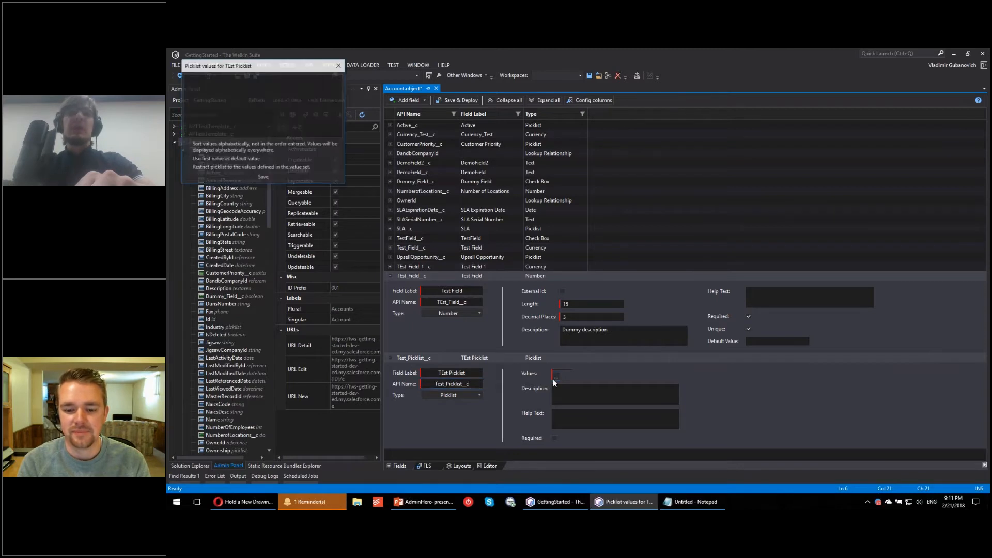
{"action": "left_click_drag", "start_coordinate": [270, 75], "coordinate": [467, 178]}
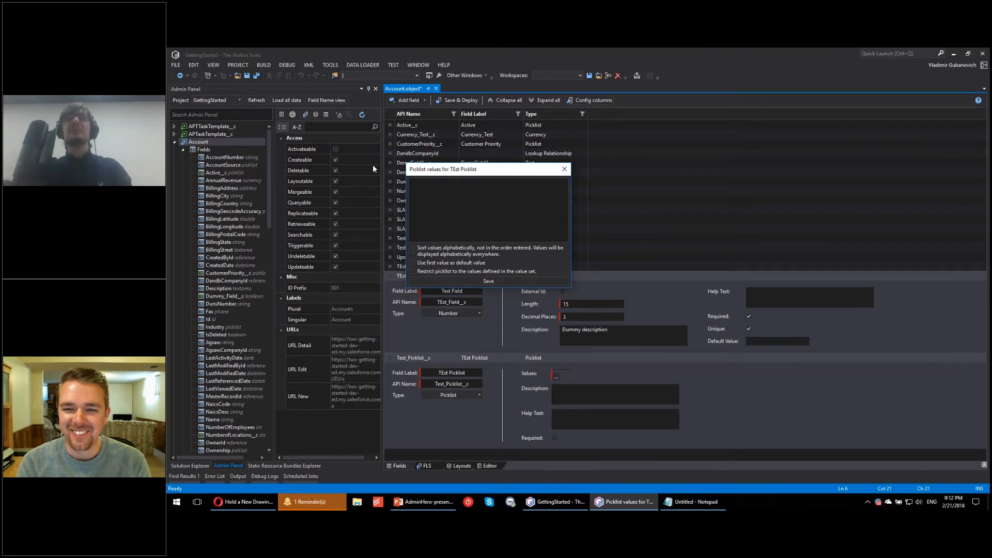
{"action": "left_click", "coordinate": [452, 202]}
{"action": "type", "text": "Picklist"}
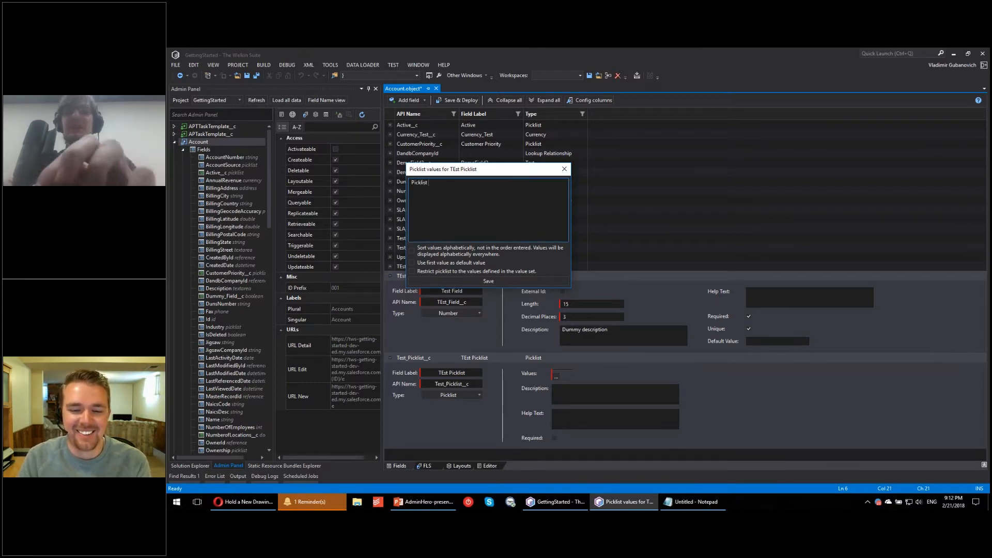
{"action": "type", "text": " Value 2 "}
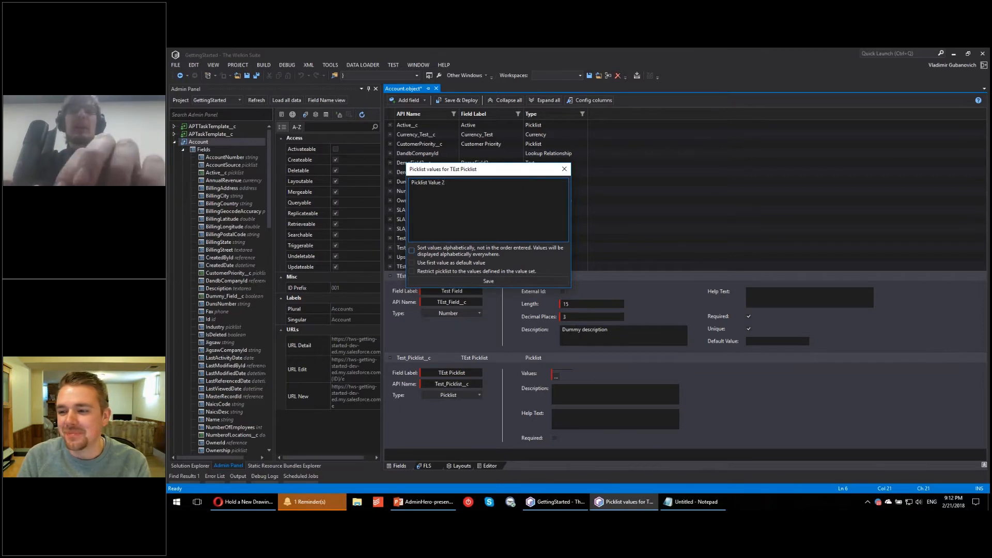
{"action": "type", "text": "Pi"}
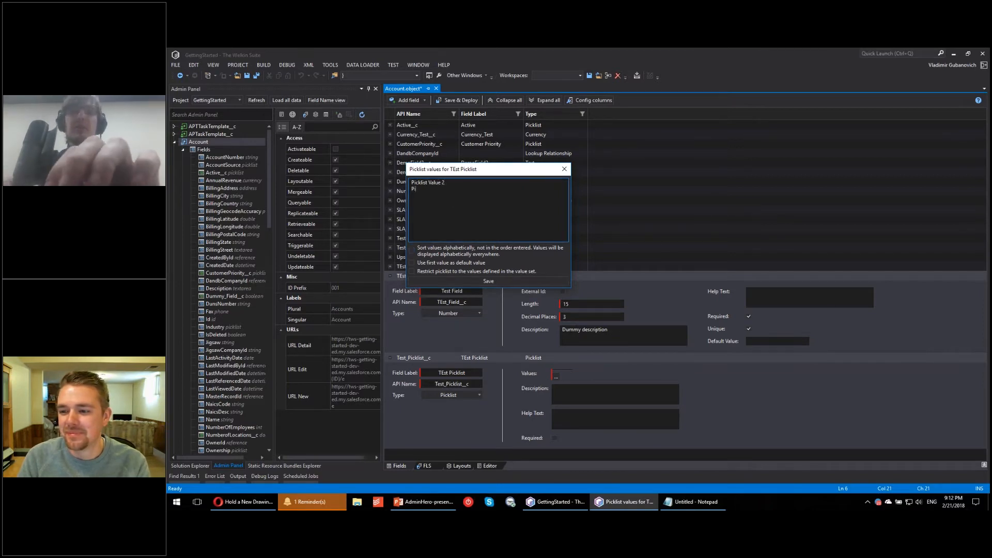
{"action": "type", "text": "cklist Value "}
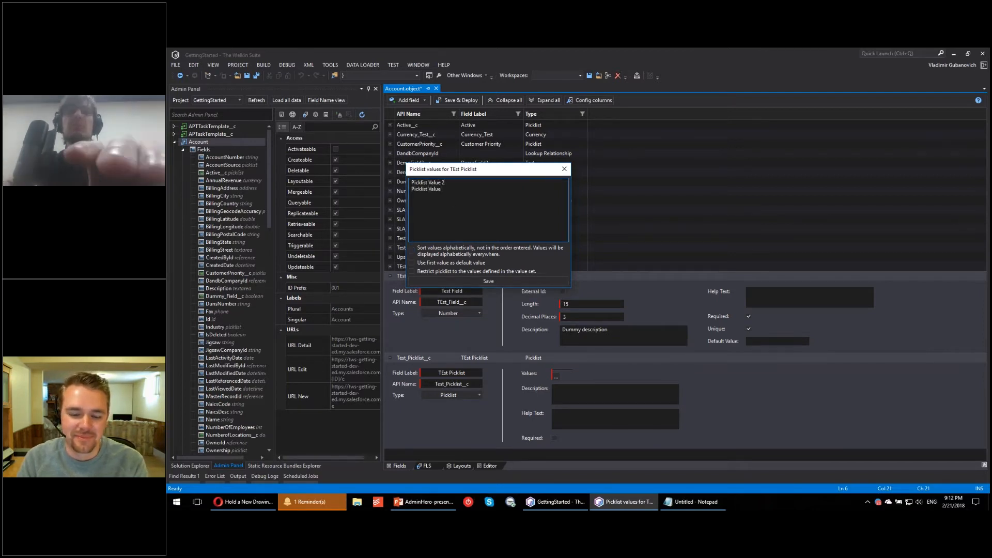
{"action": "type", "text": "1"}
{"action": "key", "text": "Return"}
{"action": "type", "text": "Picklis"}
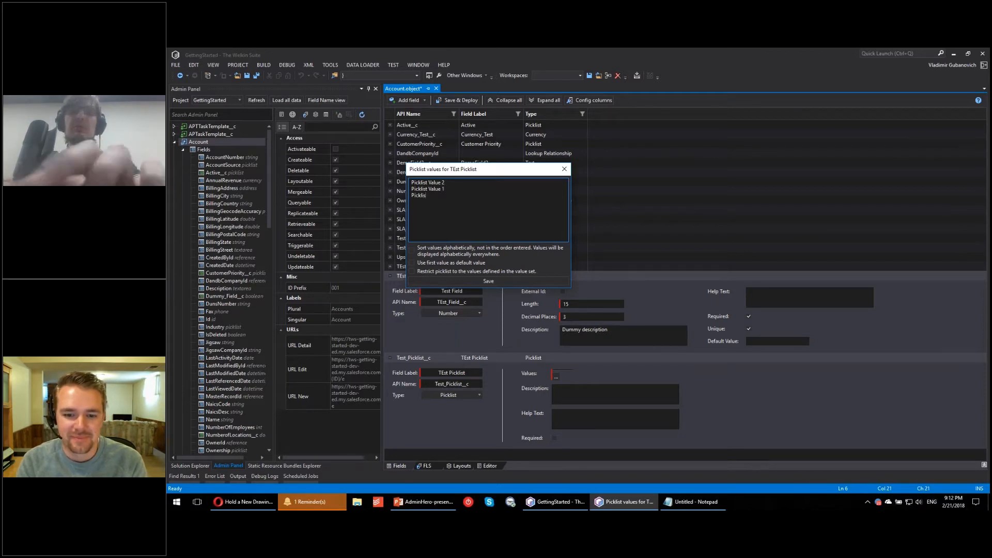
{"action": "key", "text": "BackSpace"}
{"action": "key", "text": "BackSpace"}
{"action": "key", "text": "BackSpace"}
{"action": "key", "text": "BackSpace"}
{"action": "key", "text": "BackSpace"}
{"action": "key", "text": "BackSpace"}
{"action": "key", "text": "BackSpace"}
{"action": "type", "text": "Somethi"}
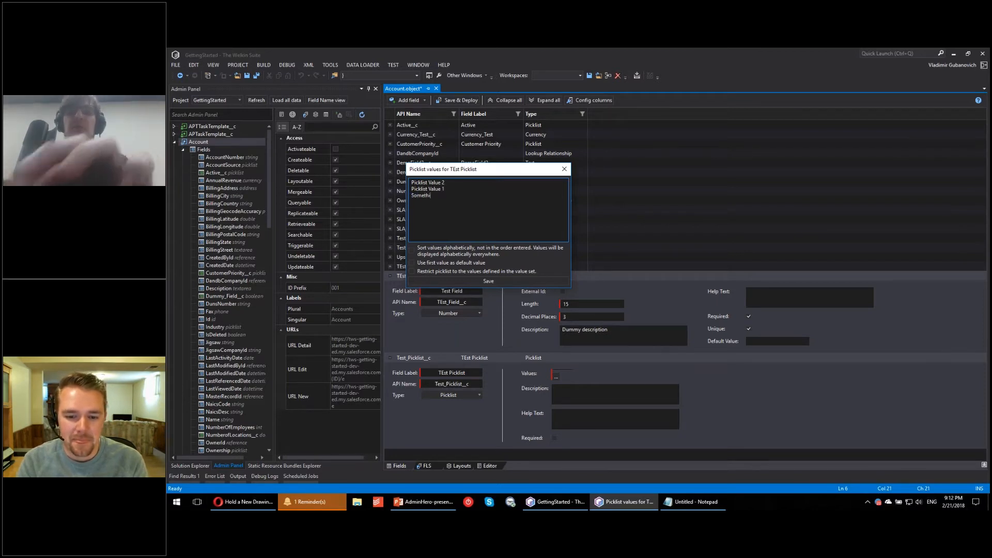
{"action": "type", "text": "ng New Here"}
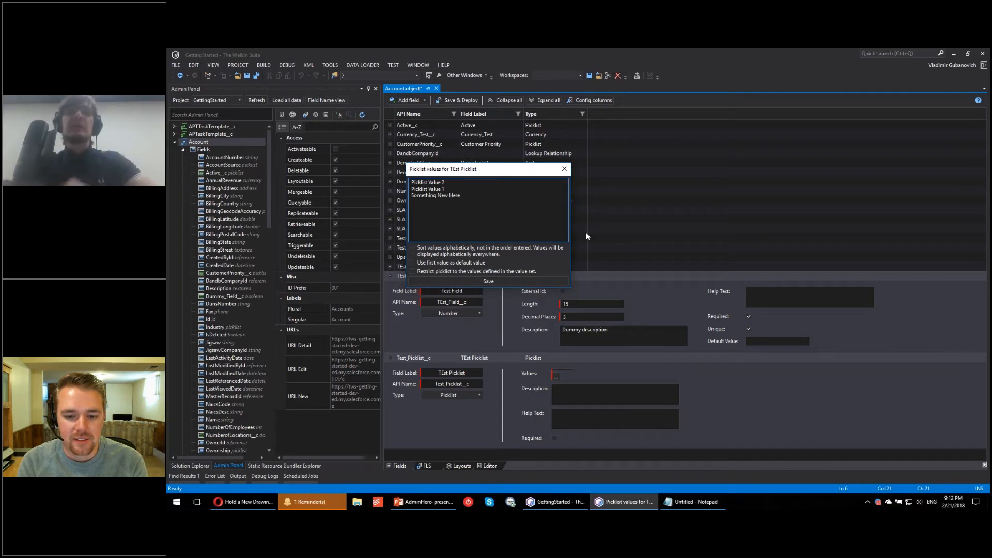
Step: Save the picklist values with alphabetical sorting and the first value as default, and make the TEst Picklist field required
{"action": "left_click", "coordinate": [449, 251]}
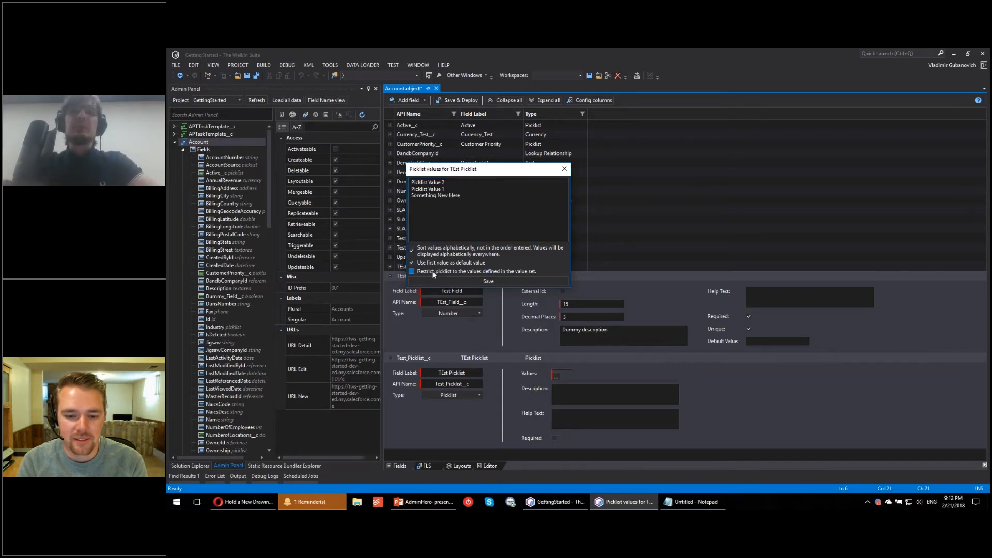
{"action": "left_click", "coordinate": [518, 282]}
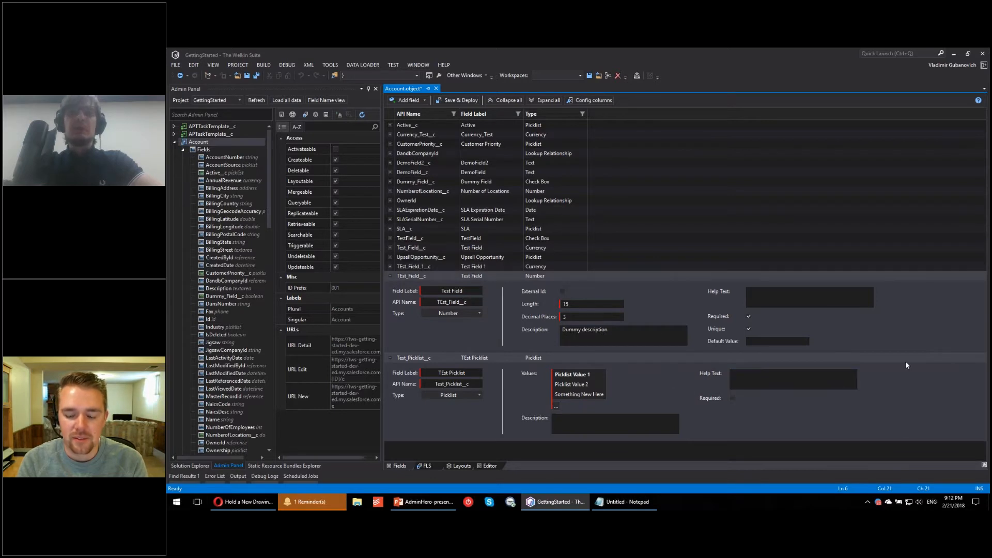
{"action": "left_click", "coordinate": [647, 426]}
{"action": "left_click", "coordinate": [731, 400]}
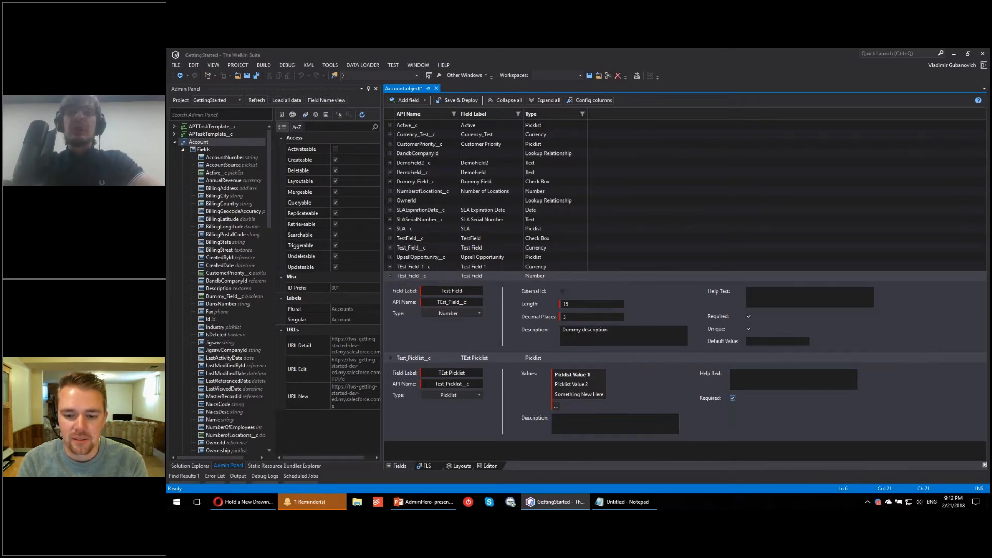
{"action": "left_click", "coordinate": [389, 356]}
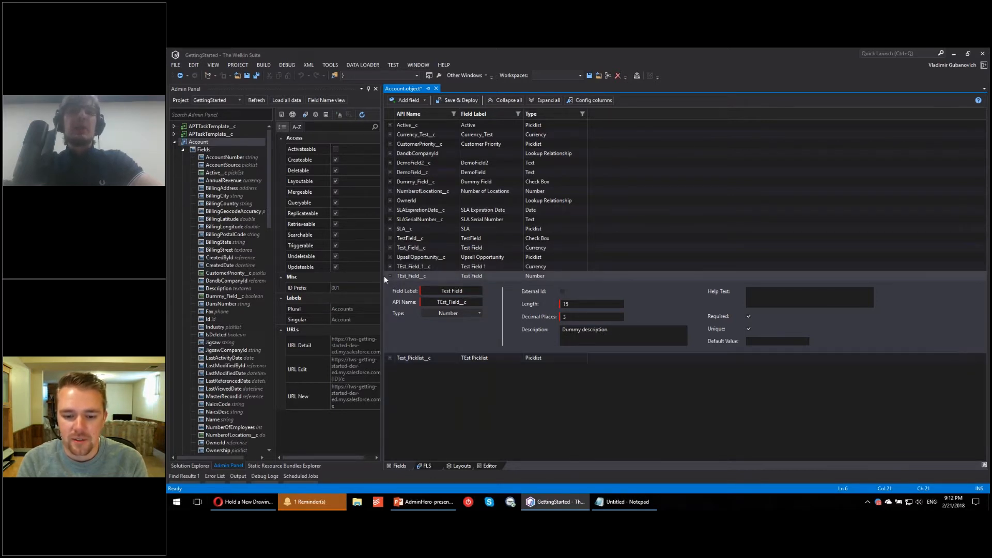
{"action": "left_click", "coordinate": [388, 275]}
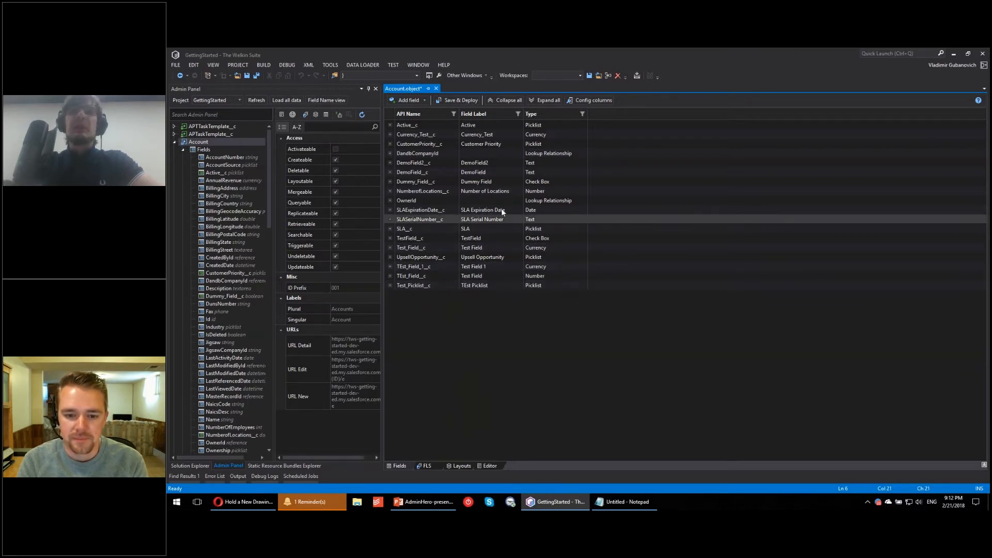
Step: Add a Text field to Account with the label TExt Field and the API name Text_Field__c
{"action": "left_click", "coordinate": [410, 99]}
{"action": "left_click", "coordinate": [417, 263]}
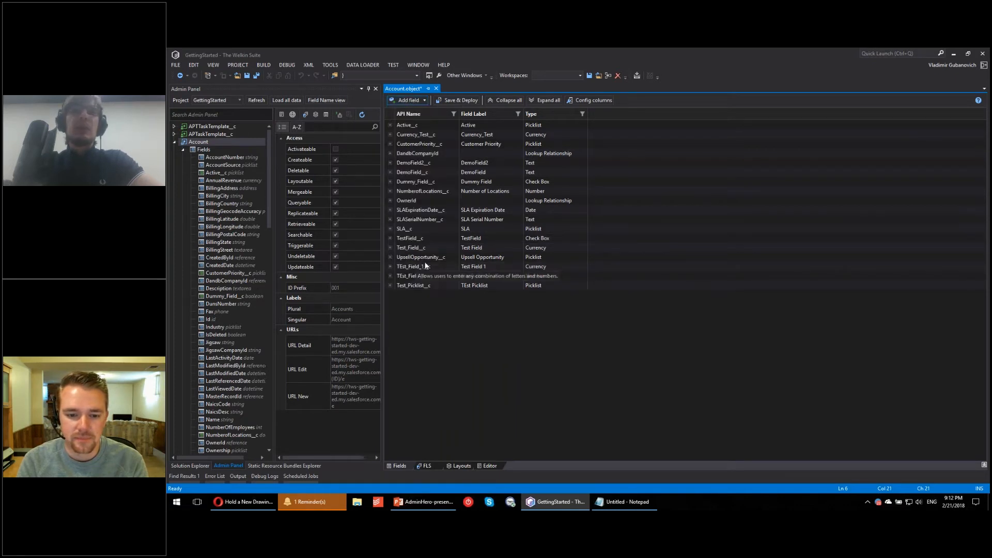
{"action": "type", "text": "TExt_Fie"}
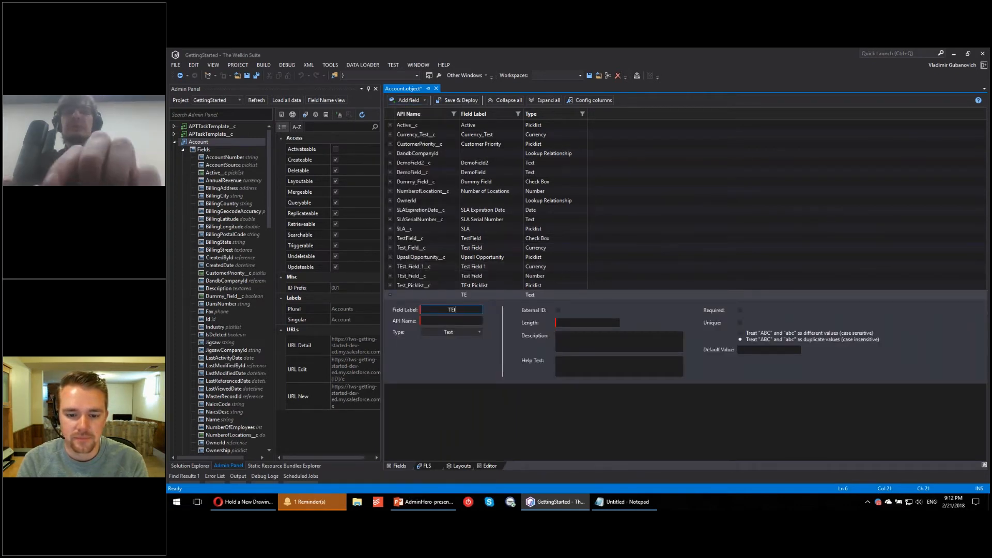
{"action": "key", "text": "BackSpace"}
{"action": "key", "text": "BackSpace"}
{"action": "key", "text": "BackSpace"}
{"action": "key", "text": "BackSpace"}
{"action": "type", "text": "Field"}
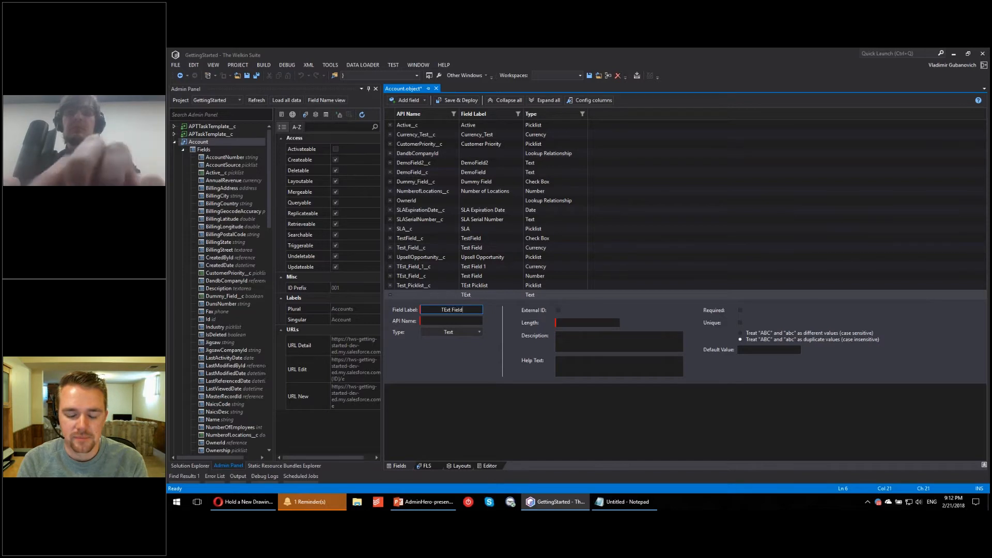
{"action": "key", "text": "Tab"}
{"action": "type", "text": "Text_Field__c"}
Step: Set the new text field's length to 100 and collapse its details
{"action": "left_click", "coordinate": [615, 323]}
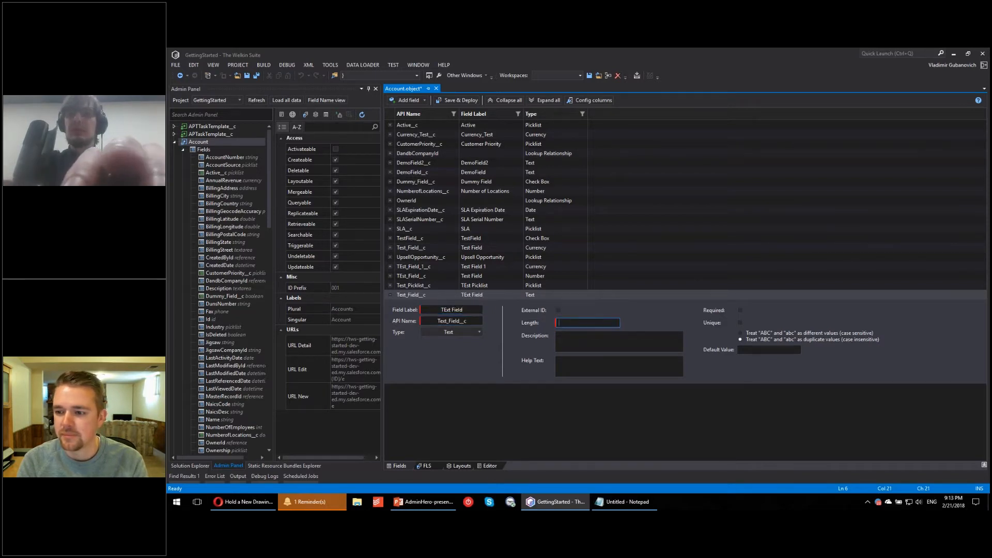
{"action": "type", "text": "100"}
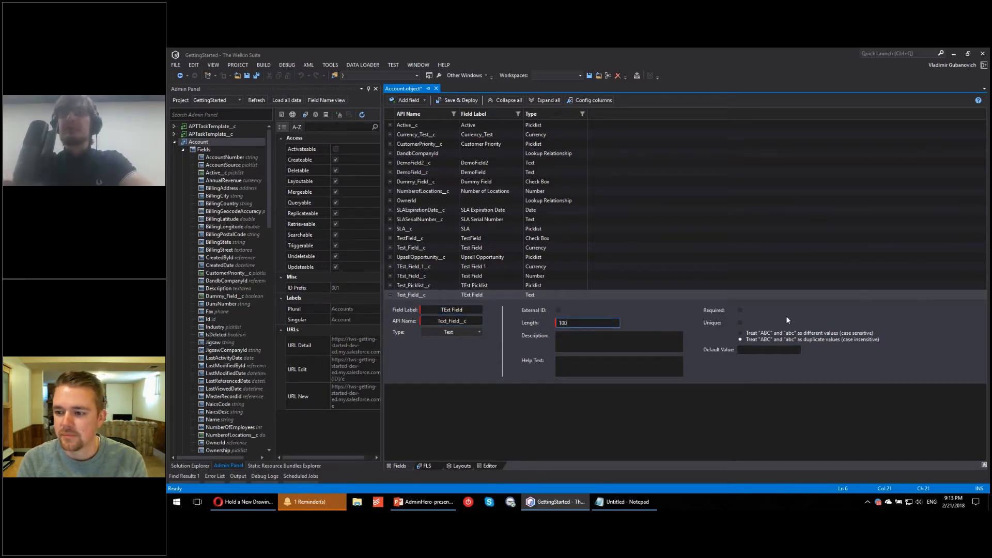
{"action": "left_click", "coordinate": [786, 317]}
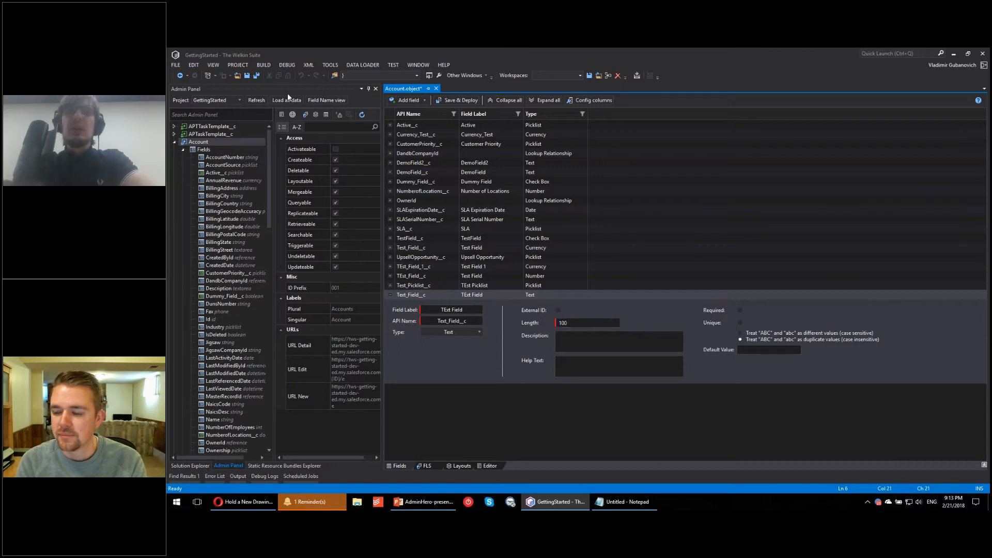
{"action": "left_click", "coordinate": [390, 295]}
Step: Save and deploy the Account object changes, and check the error list for the deployment
{"action": "left_click", "coordinate": [455, 101]}
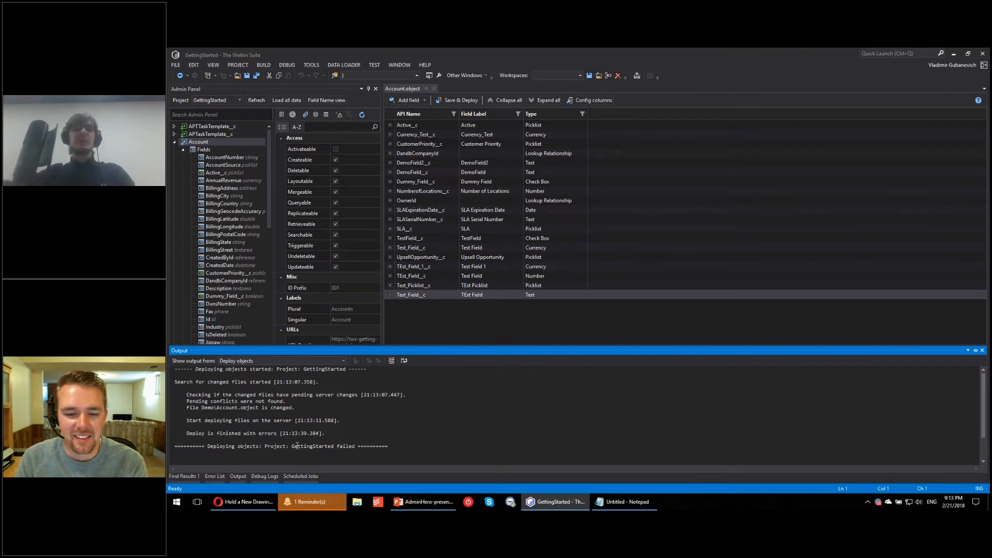
{"action": "left_click", "coordinate": [212, 477]}
{"action": "left_click", "coordinate": [505, 325]}
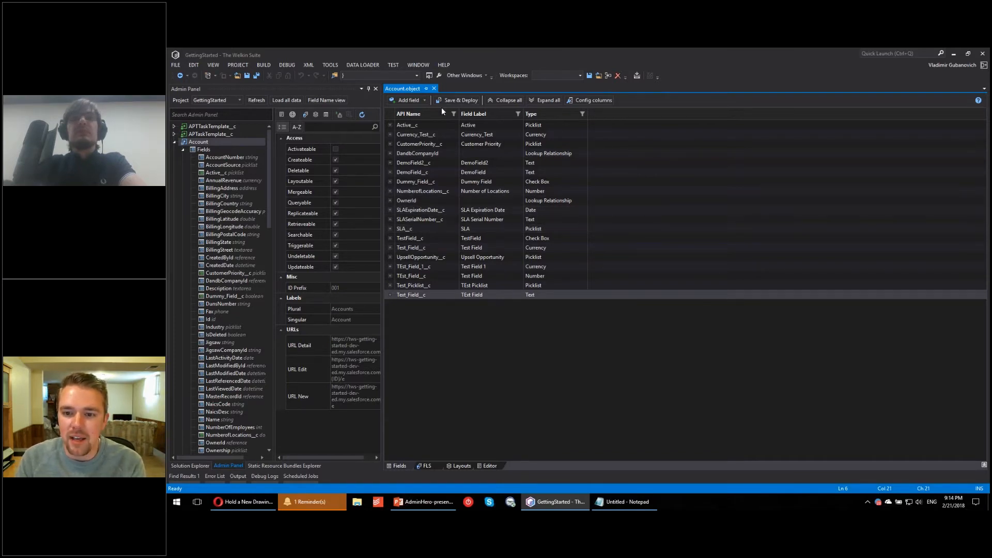
Step: Filter the Account fields to those whose API name contains "Opp"
{"action": "left_click", "coordinate": [454, 114]}
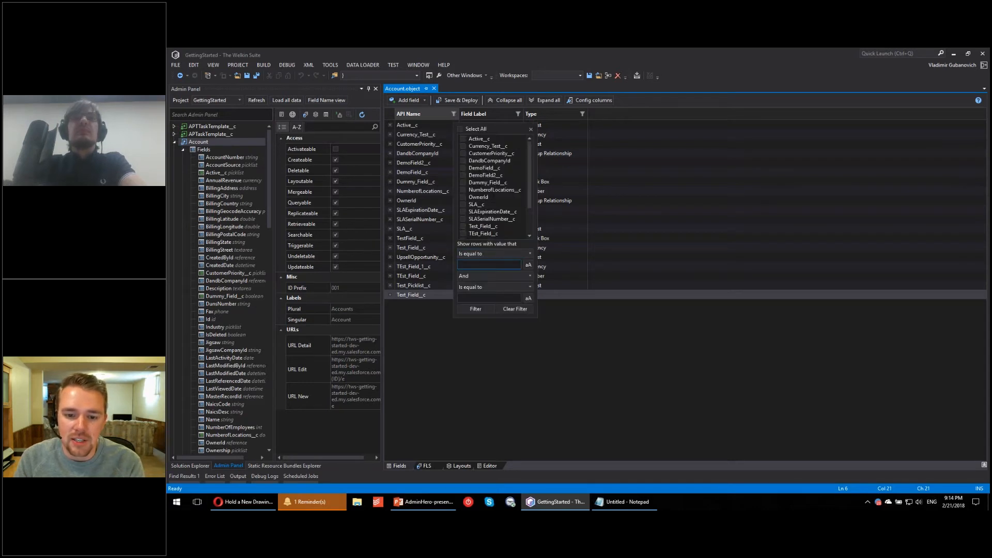
{"action": "left_click", "coordinate": [494, 253]}
{"action": "left_click", "coordinate": [473, 299]}
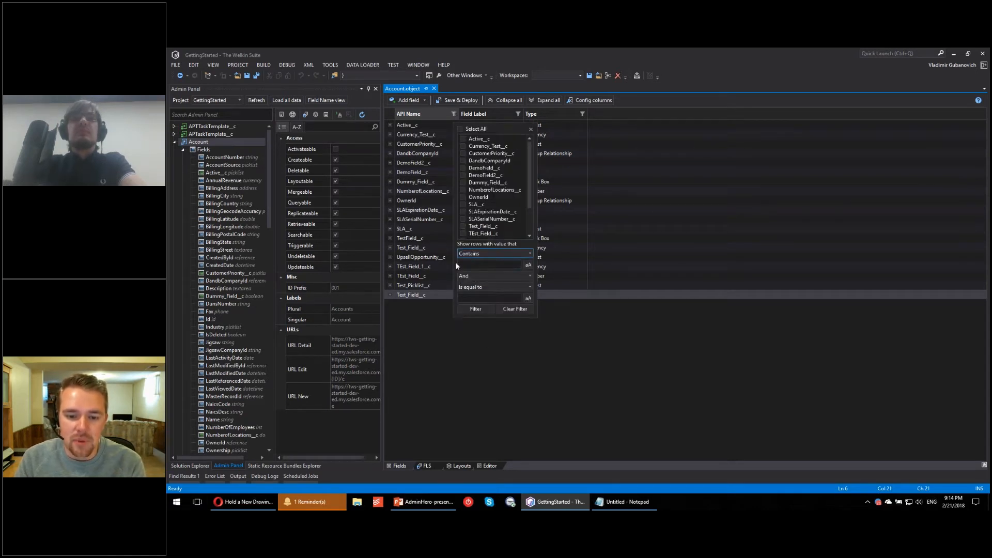
{"action": "left_click", "coordinate": [460, 264]}
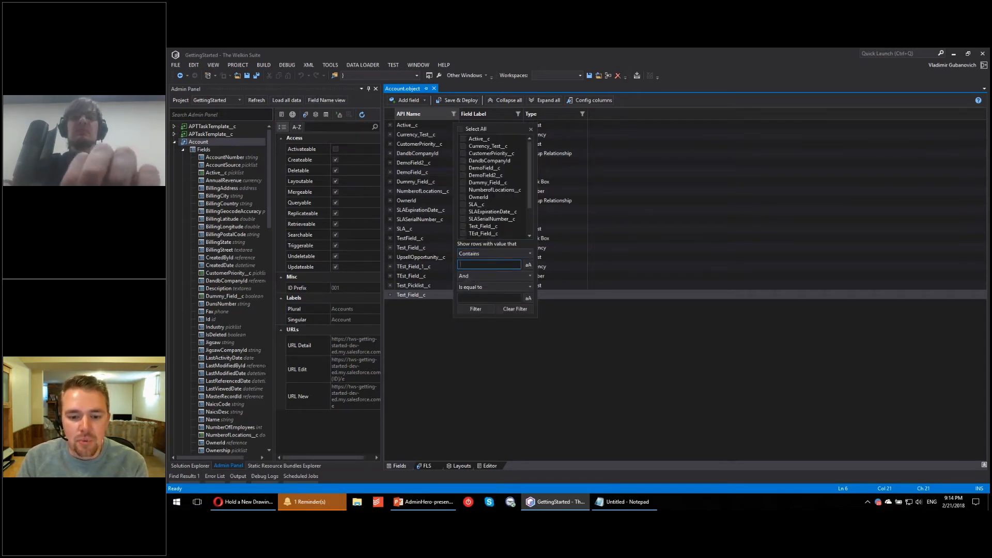
{"action": "type", "text": "Opp"}
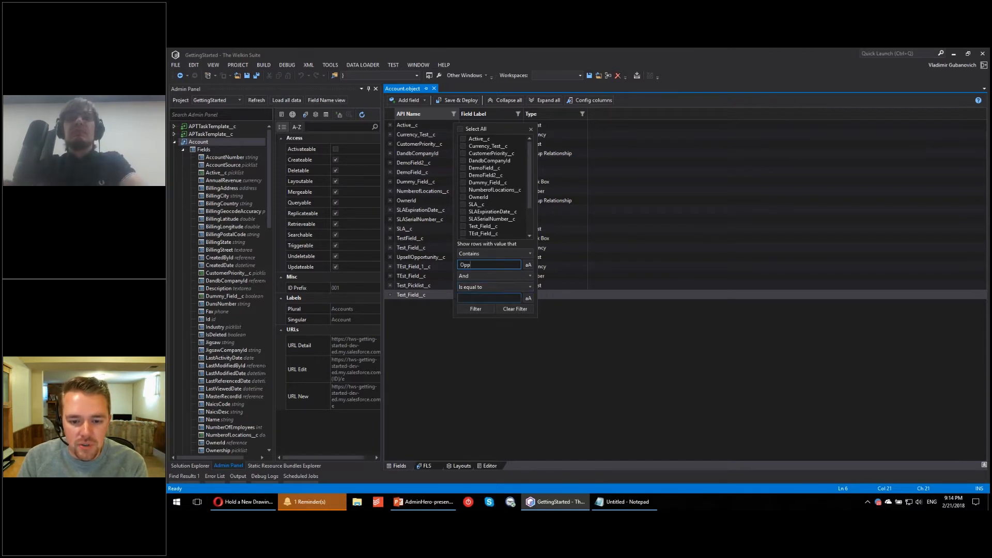
{"action": "left_click", "coordinate": [476, 309]}
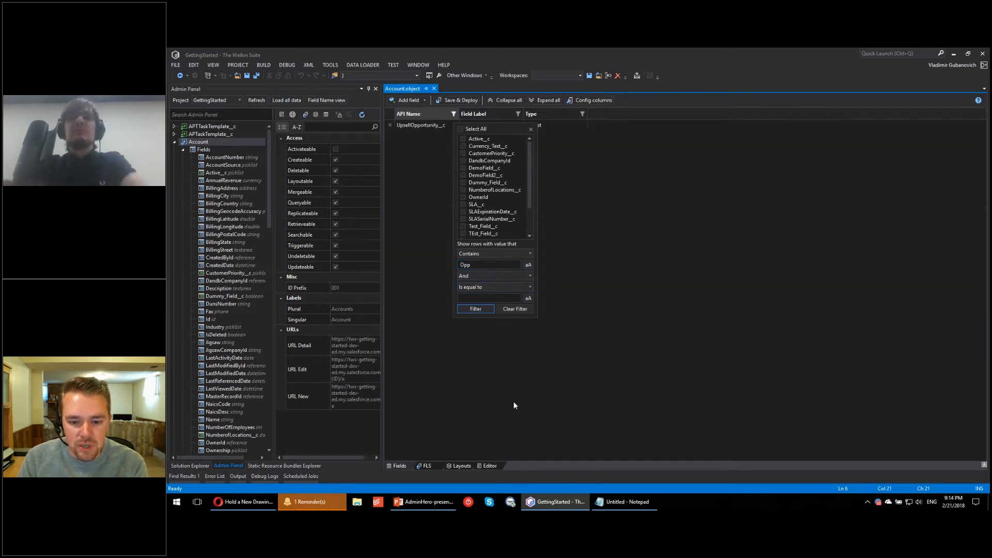
{"action": "left_click", "coordinate": [531, 129]}
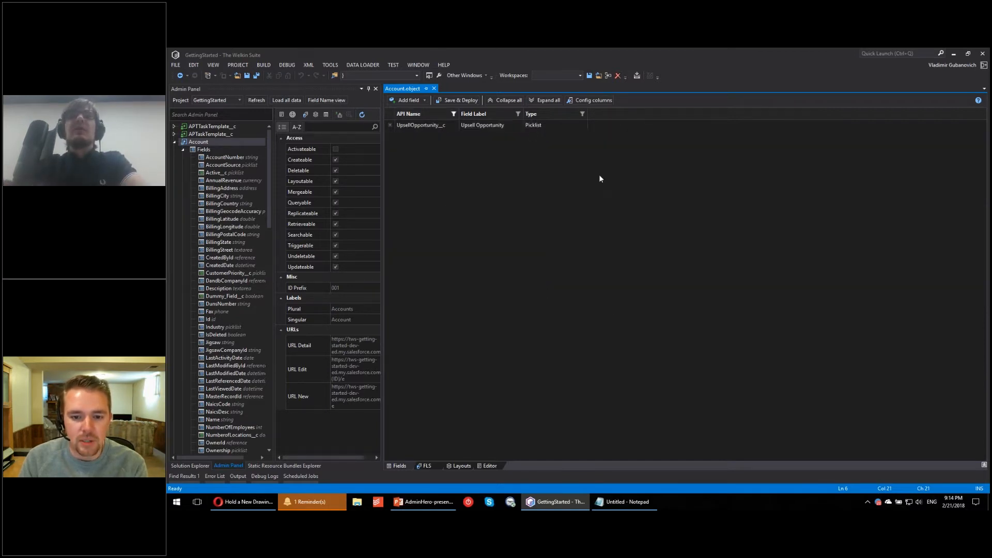
Step: Clear the API name filter from the Account field list
{"action": "left_click", "coordinate": [454, 113]}
{"action": "left_click", "coordinate": [523, 309]}
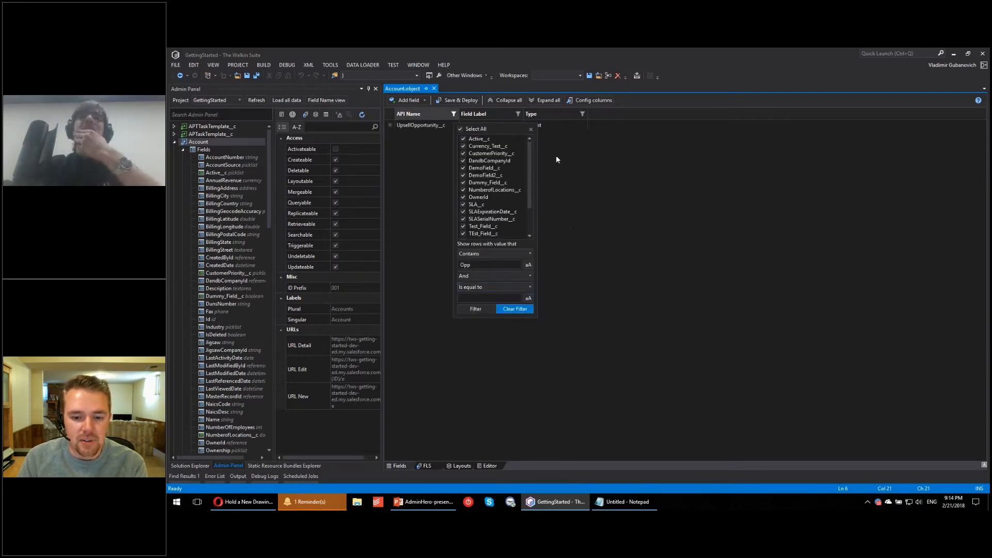
{"action": "left_click", "coordinate": [530, 129]}
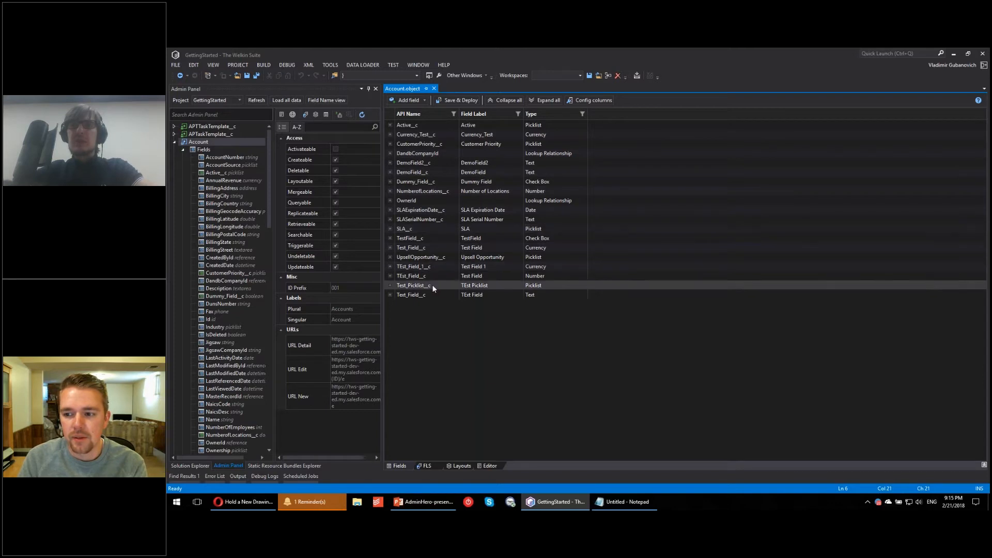
Step: Try a default value of =123 on the Currency_Test__c field, then collapse the field's details
{"action": "left_click", "coordinate": [392, 135]}
{"action": "left_click", "coordinate": [764, 162]}
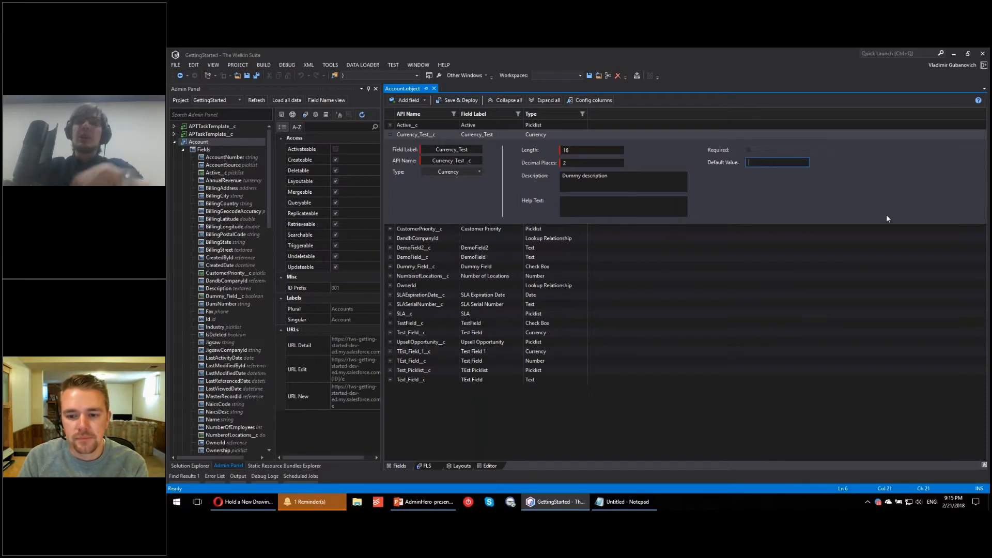
{"action": "type", "text": "=1"}
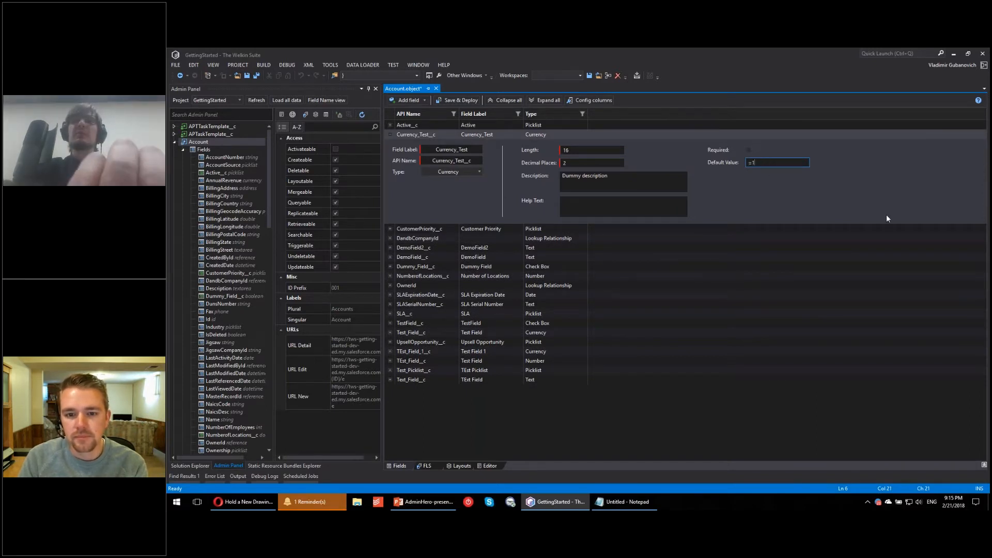
{"action": "type", "text": "23"}
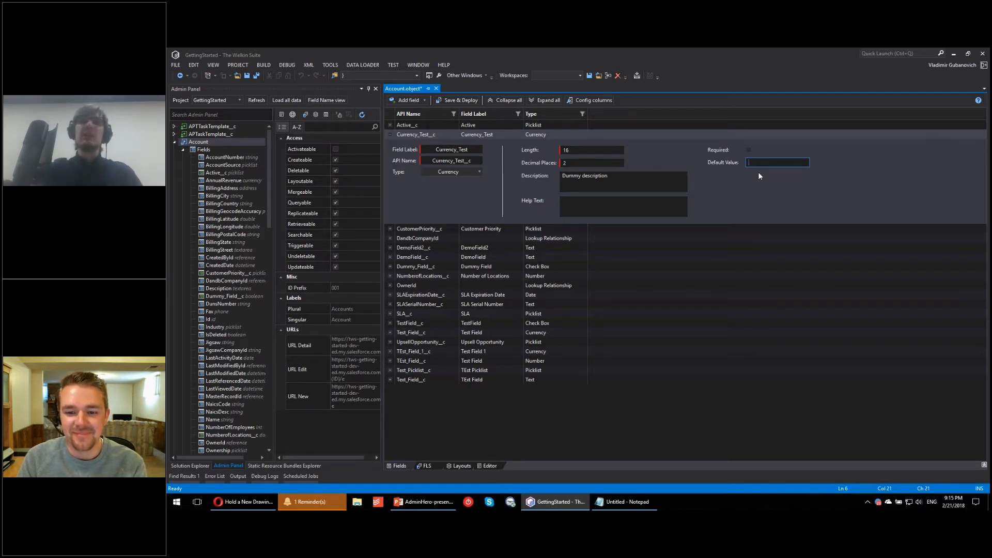
{"action": "left_click", "coordinate": [390, 134]}
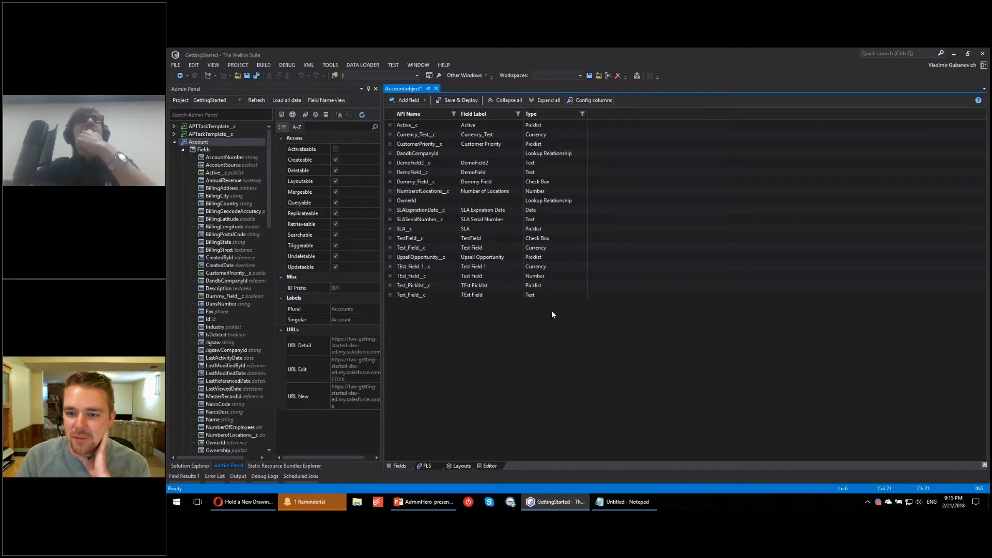
Step: Collapse the Fields branch of the Account object in the object tree
{"action": "left_click", "coordinate": [184, 150]}
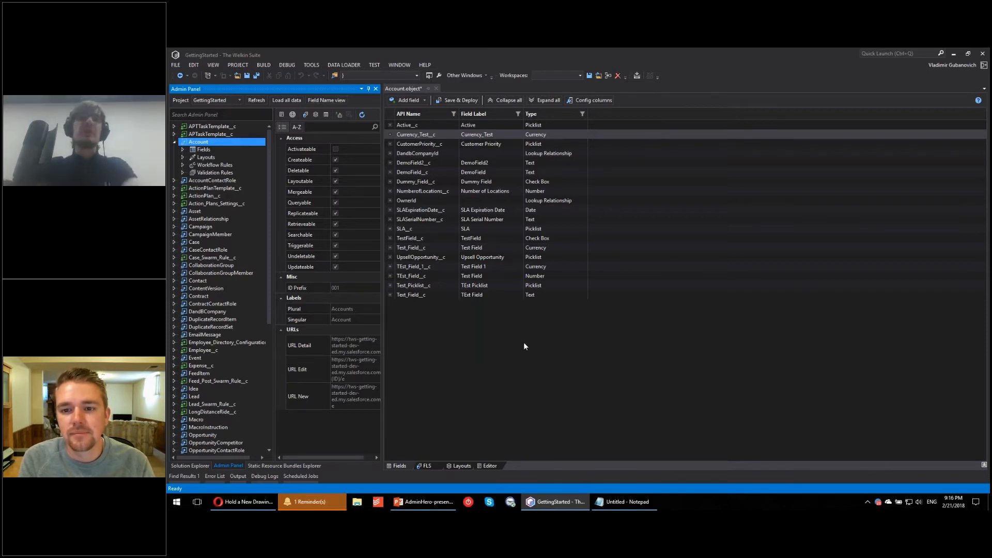
Step: Open the field-level security view of the Account object, auto-hide the Admin Panel, and look through the fields and profiles
{"action": "left_click", "coordinate": [427, 466]}
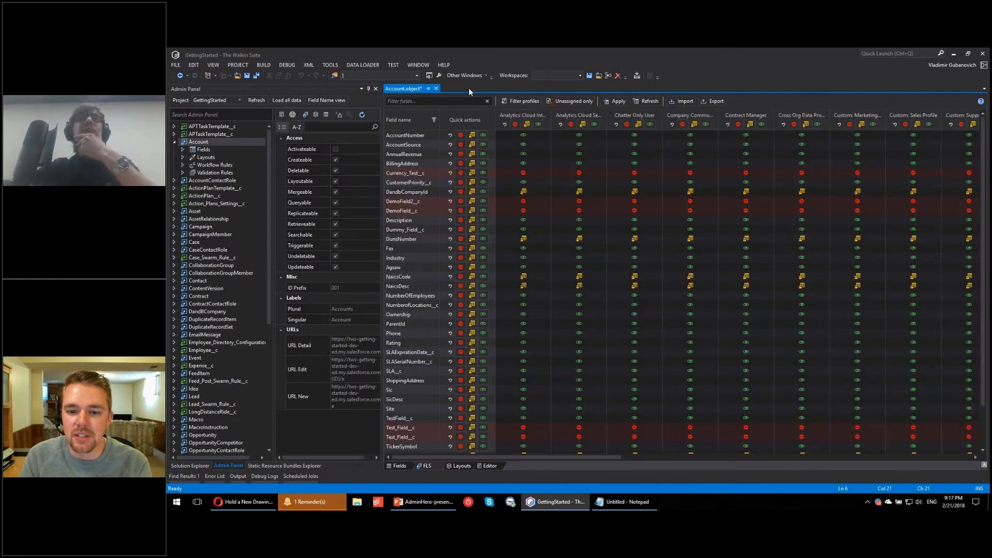
{"action": "left_click", "coordinate": [369, 89]}
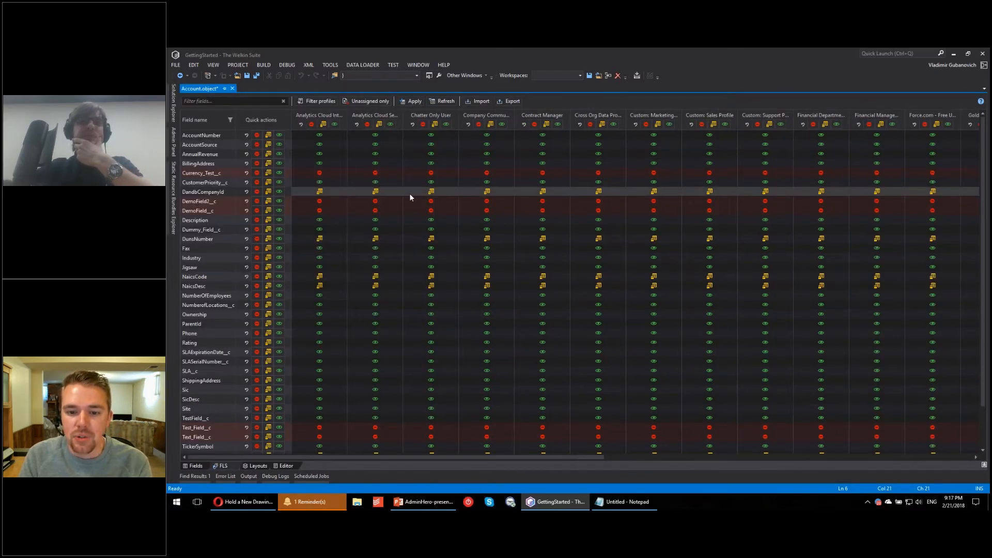
{"action": "scroll", "coordinate": [410, 194], "scroll_direction": "down", "scroll_amount": 1}
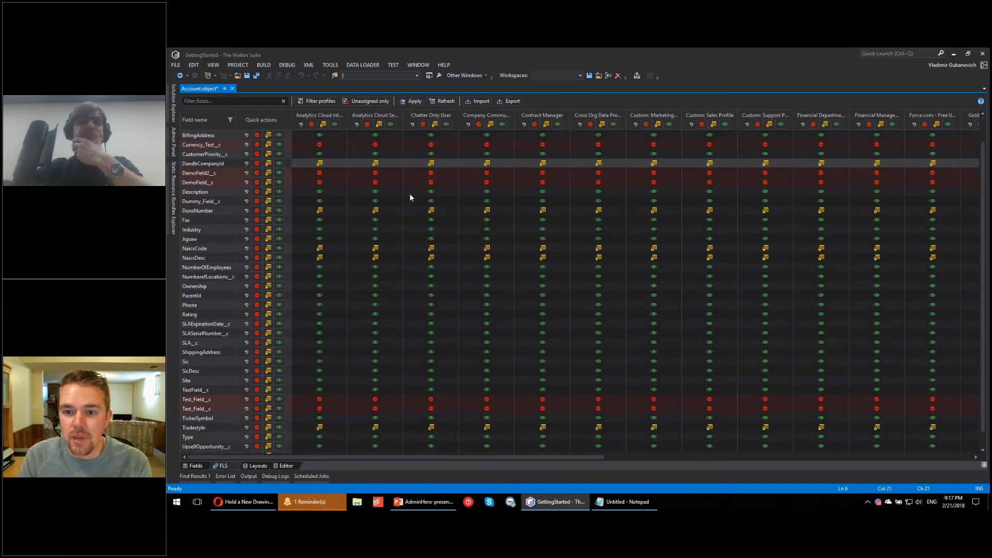
{"action": "scroll", "coordinate": [409, 193], "scroll_direction": "up", "scroll_amount": 1}
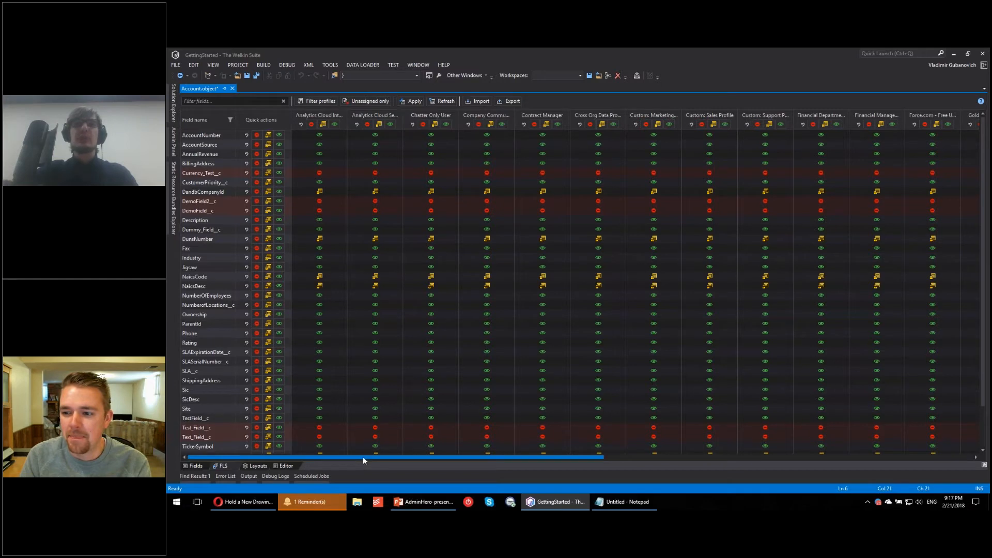
{"action": "mouse_move", "coordinate": [408, 456]}
{"action": "left_mouse_down"}
{"action": "mouse_move", "coordinate": [736, 482]}
{"action": "mouse_move", "coordinate": [414, 470]}
{"action": "left_mouse_up"}
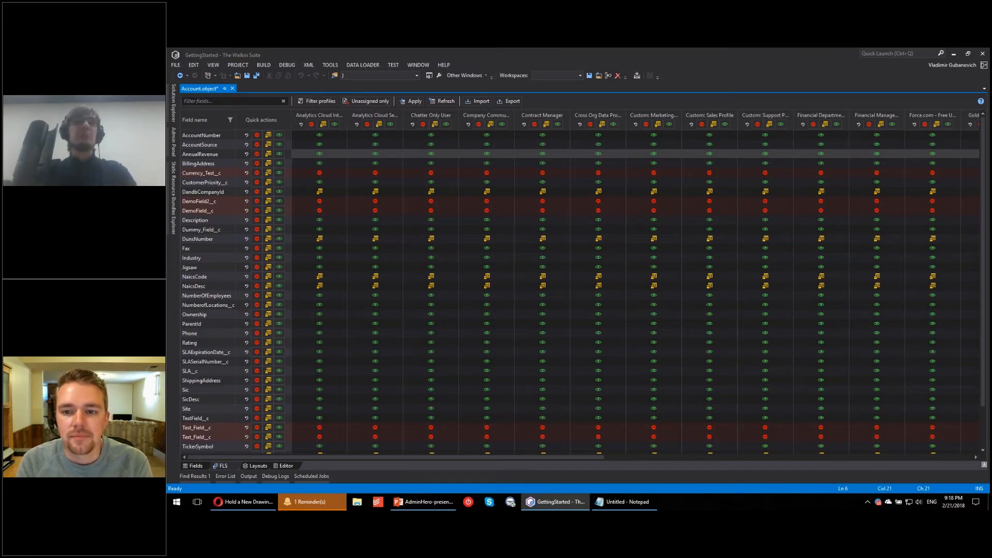
{"action": "scroll", "coordinate": [244, 366], "scroll_direction": "down", "scroll_amount": 2}
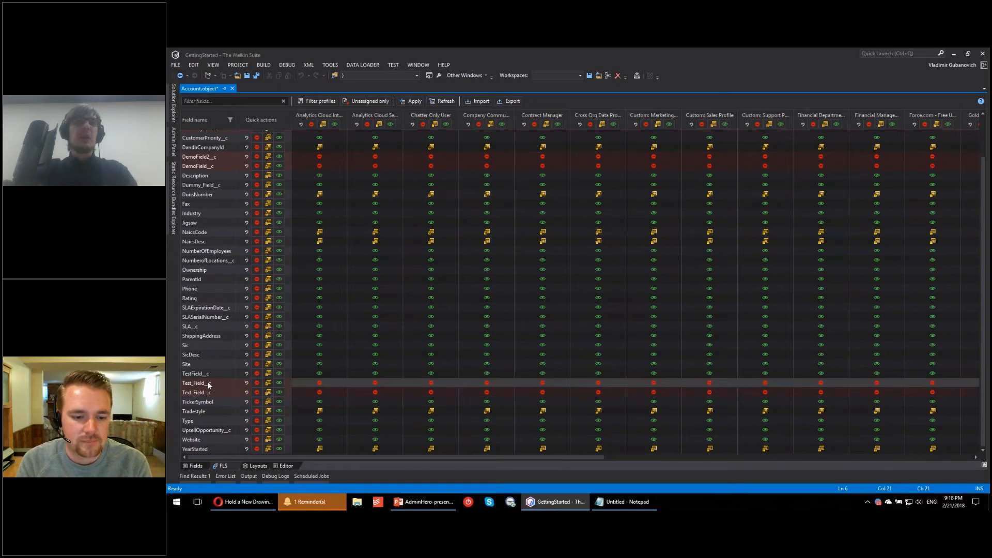
{"action": "scroll", "coordinate": [228, 218], "scroll_direction": "up", "scroll_amount": 2}
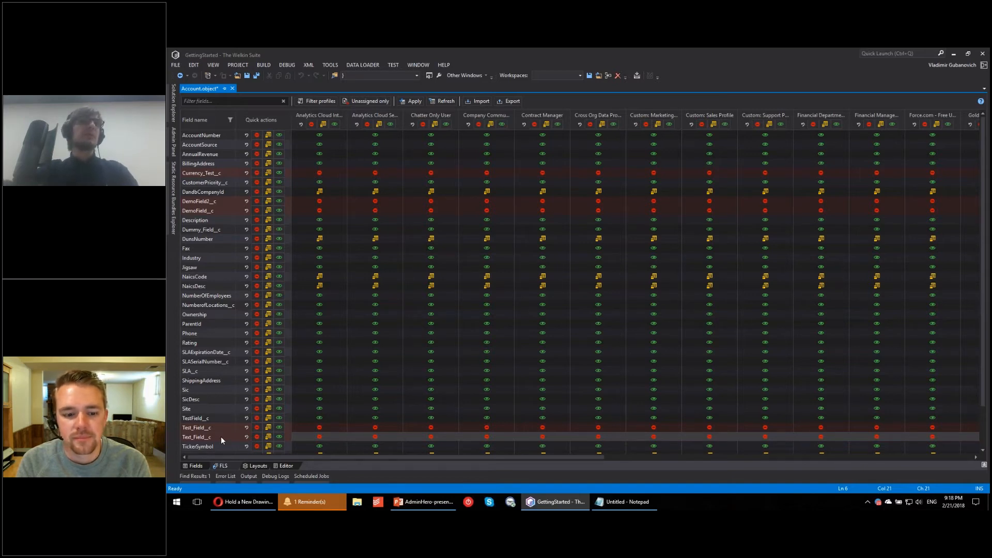
Step: Filter the security grid to unassigned fields only, then restore and look through the full field list
{"action": "left_click", "coordinate": [378, 99]}
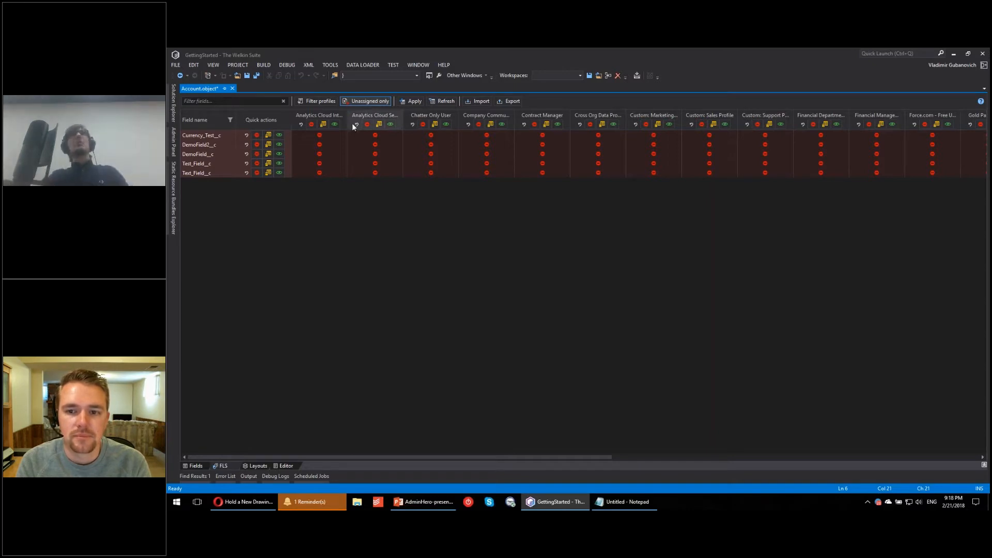
{"action": "left_click", "coordinate": [372, 99]}
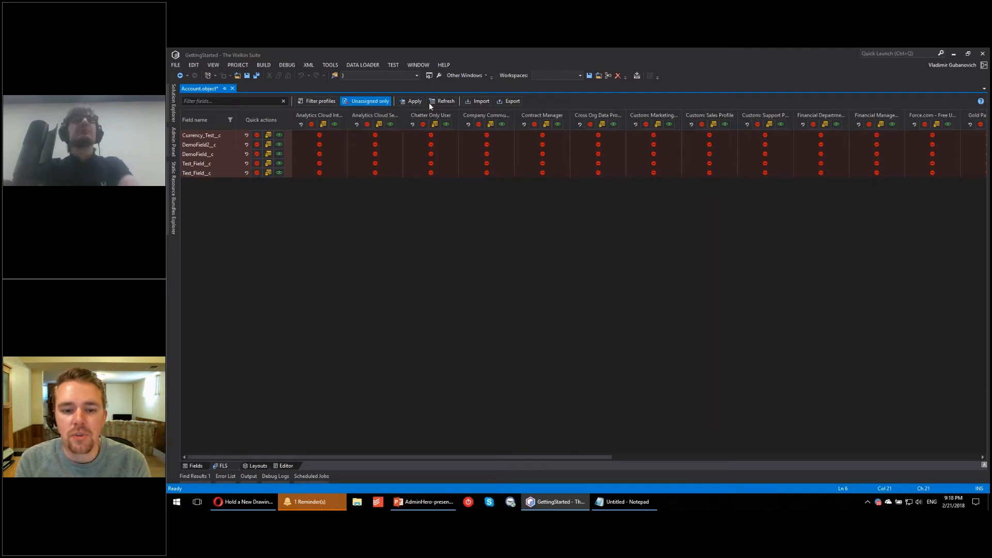
{"action": "left_click", "coordinate": [371, 101]}
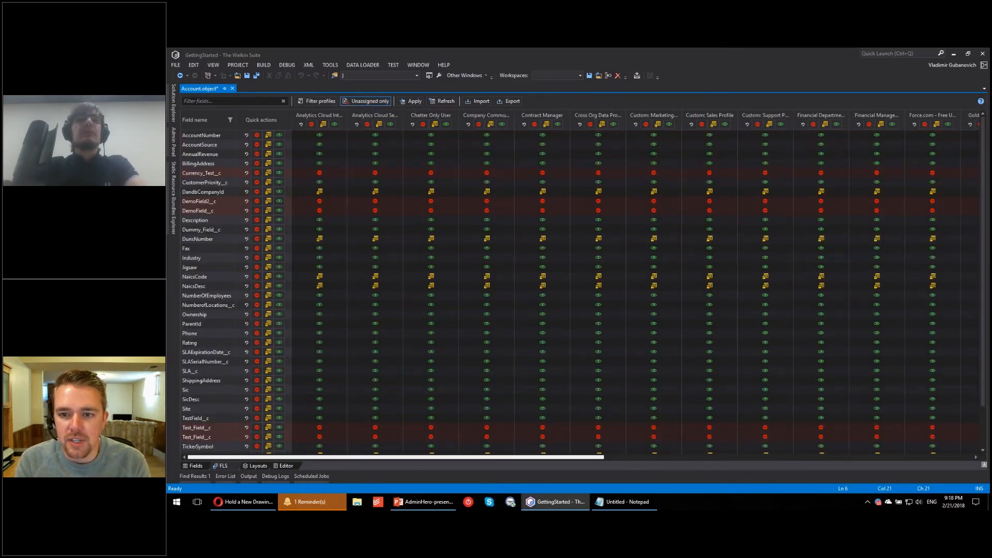
{"action": "scroll", "coordinate": [382, 383], "scroll_direction": "down", "scroll_amount": 2}
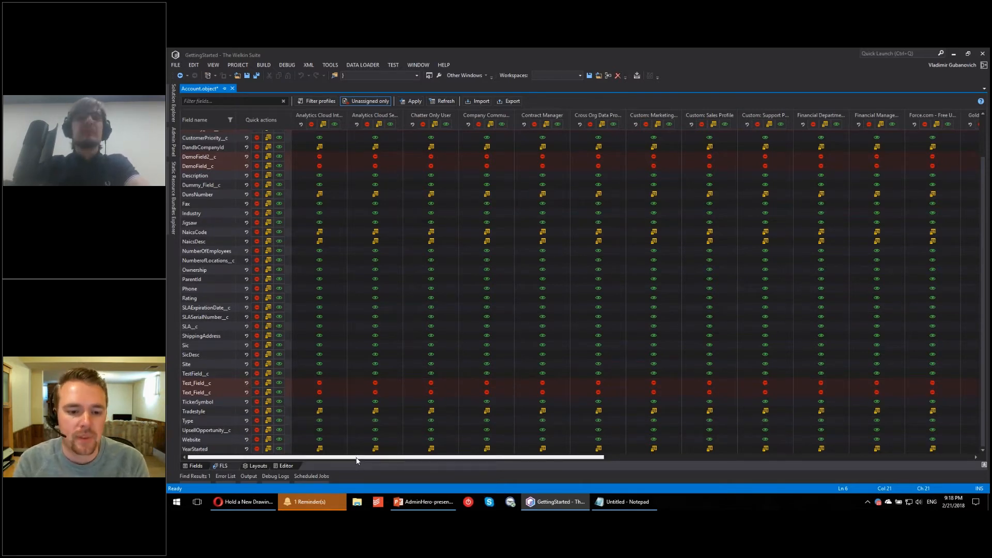
{"action": "left_click_drag", "start_coordinate": [356, 458], "coordinate": [439, 475]}
{"action": "scroll", "coordinate": [543, 232], "scroll_direction": "up", "scroll_amount": 2}
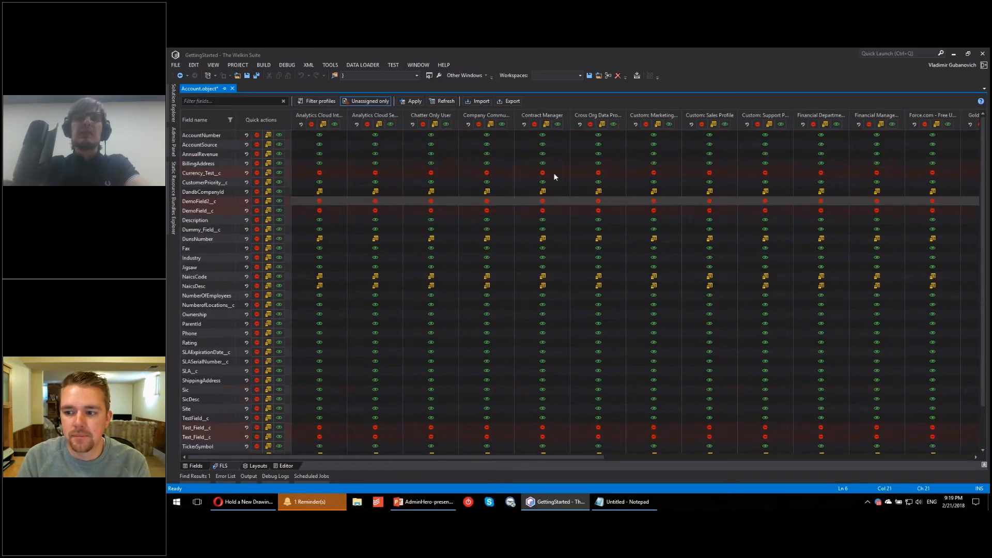
Step: Examine the access options for Description, DandbCompanyId and Currency_Test__c in the Company Commu... profile without changing them
{"action": "left_click", "coordinate": [487, 220]}
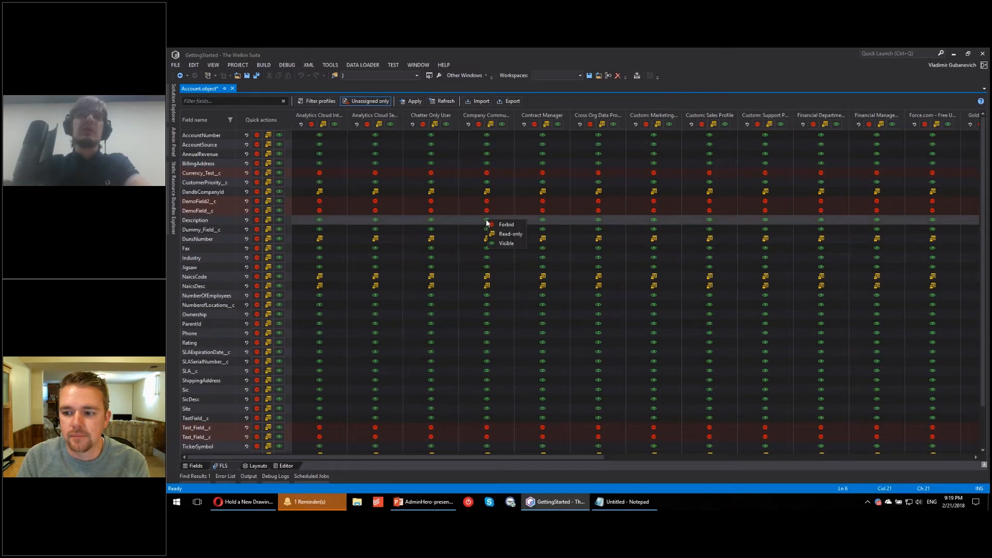
{"action": "left_click", "coordinate": [485, 196]}
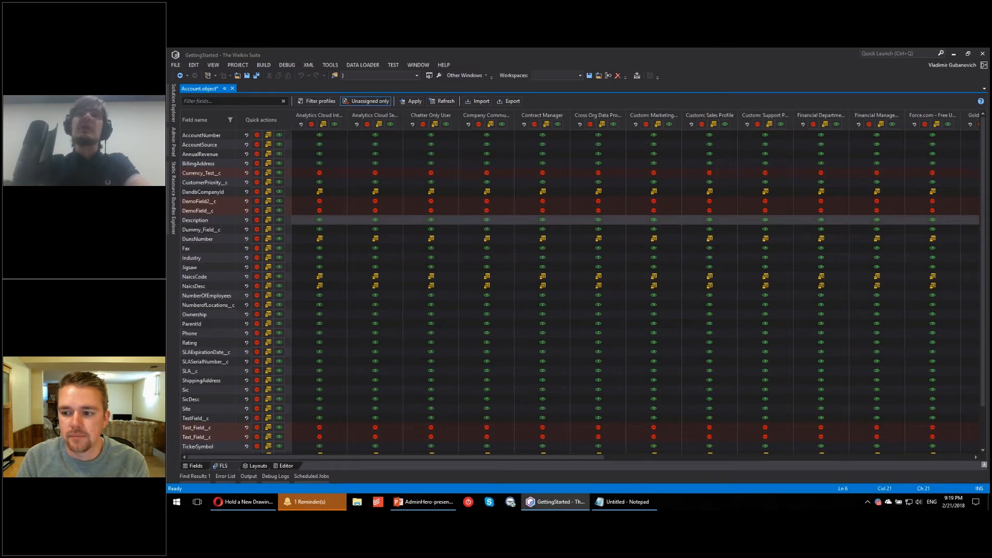
{"action": "left_click", "coordinate": [486, 193]}
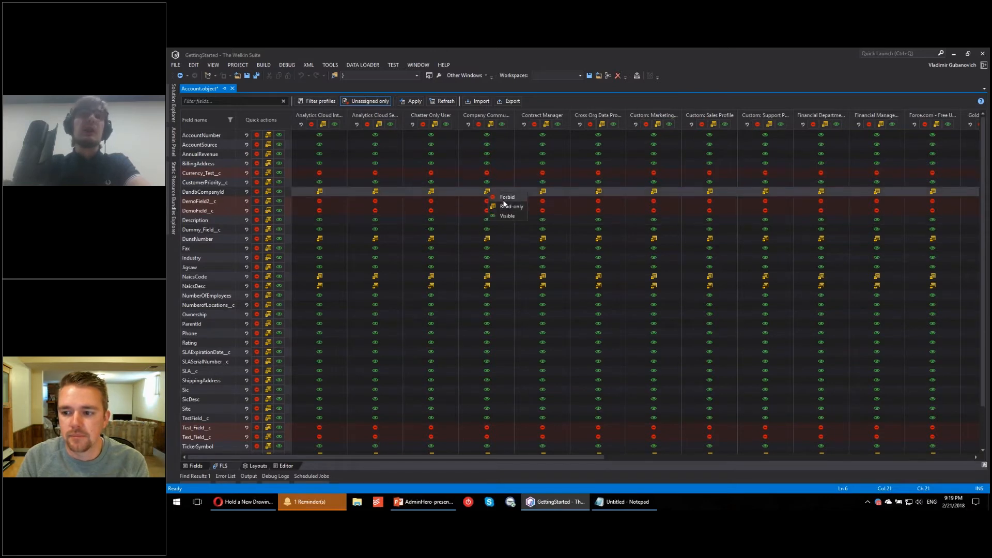
{"action": "left_click", "coordinate": [486, 174]}
{"action": "left_click", "coordinate": [487, 173]}
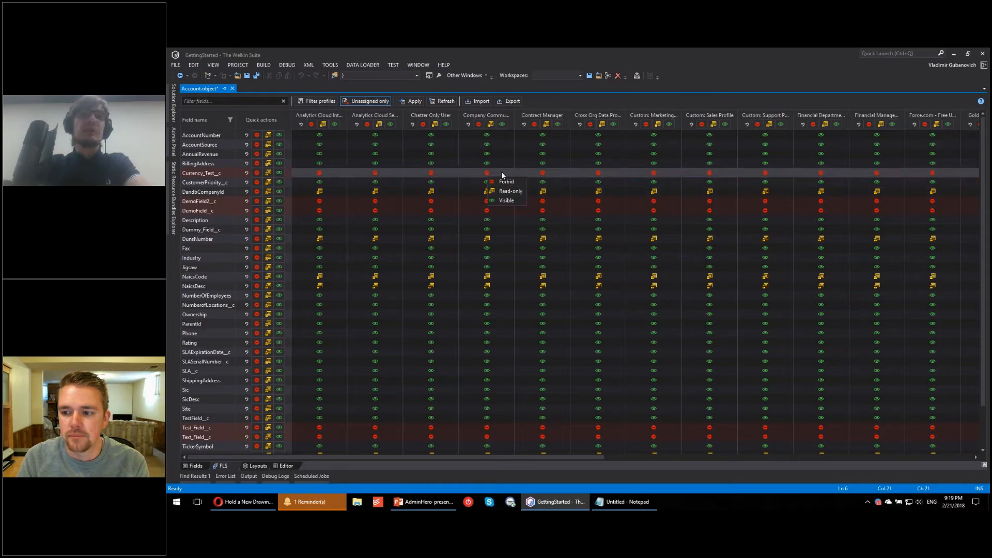
{"action": "left_click", "coordinate": [501, 173]}
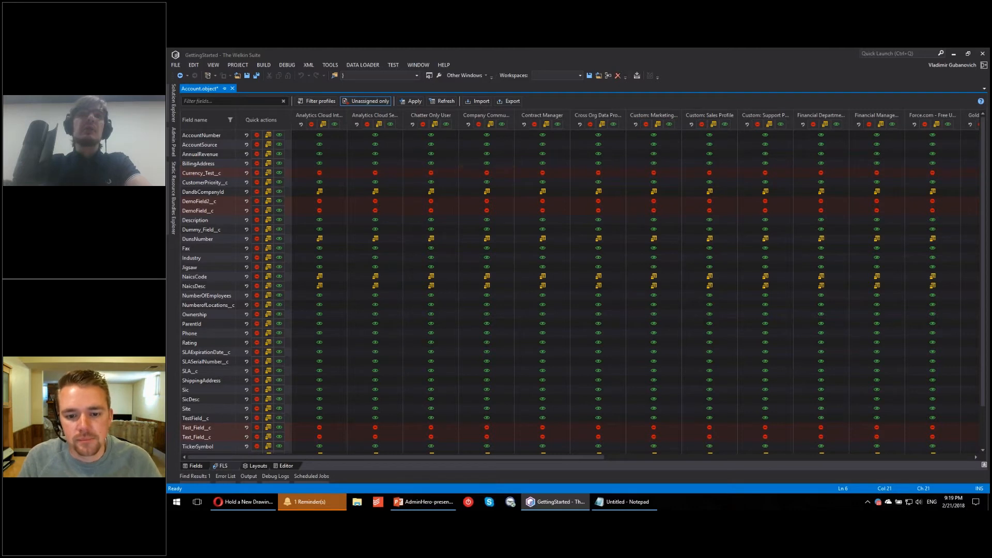
Step: Forbid BillingAddress for Company Commu..., and make it read-only for Contract Manager, AnnualRevenue for Cross Org Data Pro..., and AccountNumber for Custom: Marketing...
{"action": "left_click", "coordinate": [488, 164]}
{"action": "left_click", "coordinate": [489, 165]}
{"action": "left_click", "coordinate": [543, 165]}
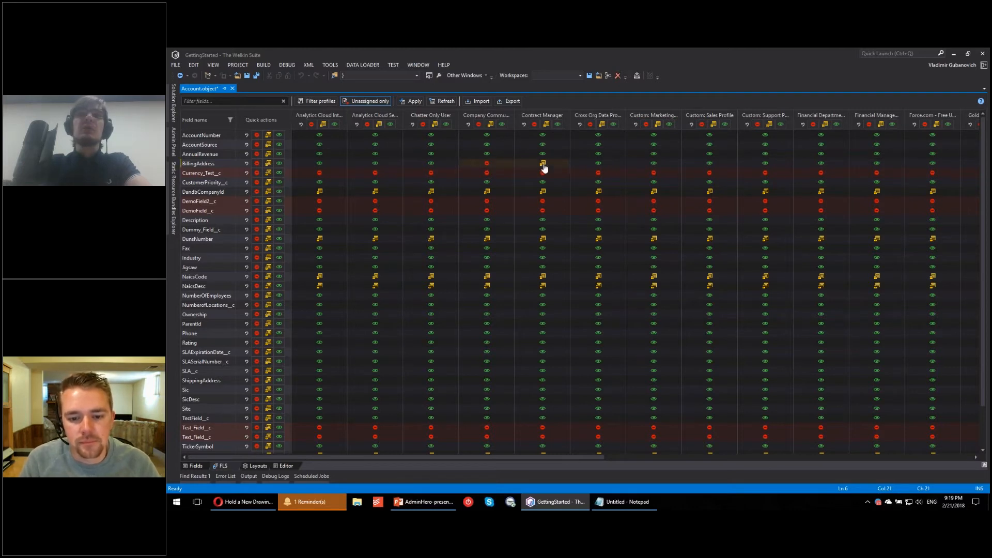
{"action": "left_click", "coordinate": [599, 154]}
{"action": "left_click", "coordinate": [654, 135]}
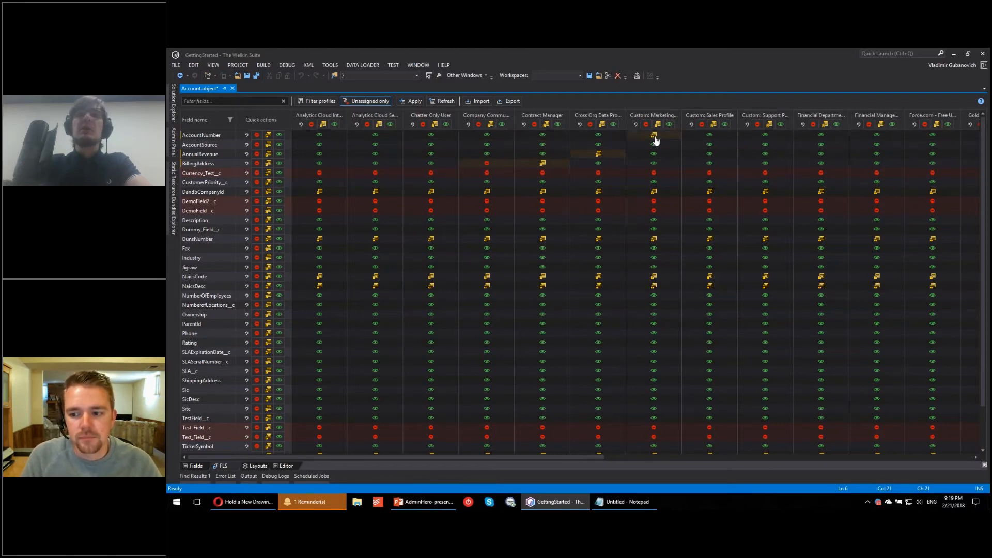
Step: Make AccountNumber and AccountSource read-only for all profiles, and forbid BillingAddress for all profiles
{"action": "left_click", "coordinate": [268, 135]}
{"action": "left_click", "coordinate": [269, 144]}
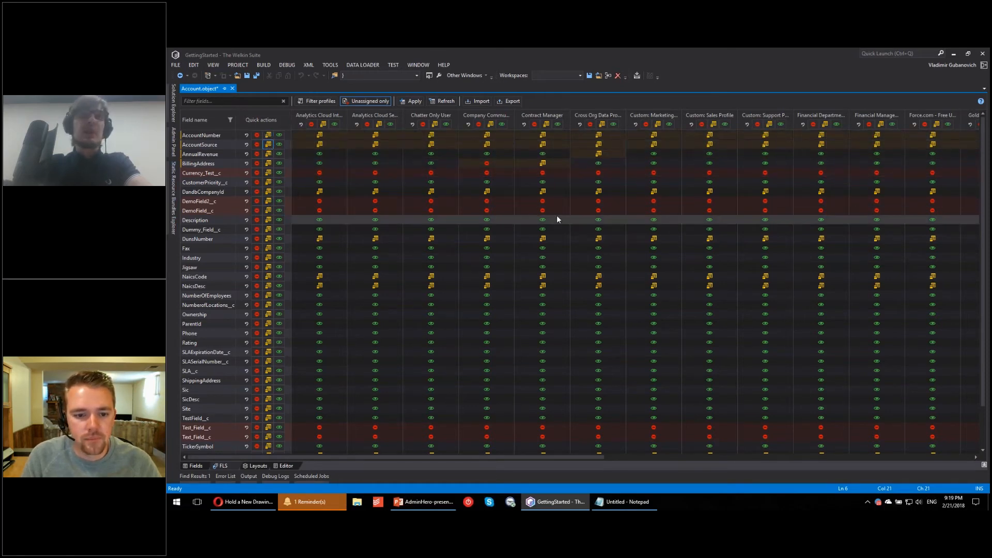
{"action": "left_click", "coordinate": [256, 164]}
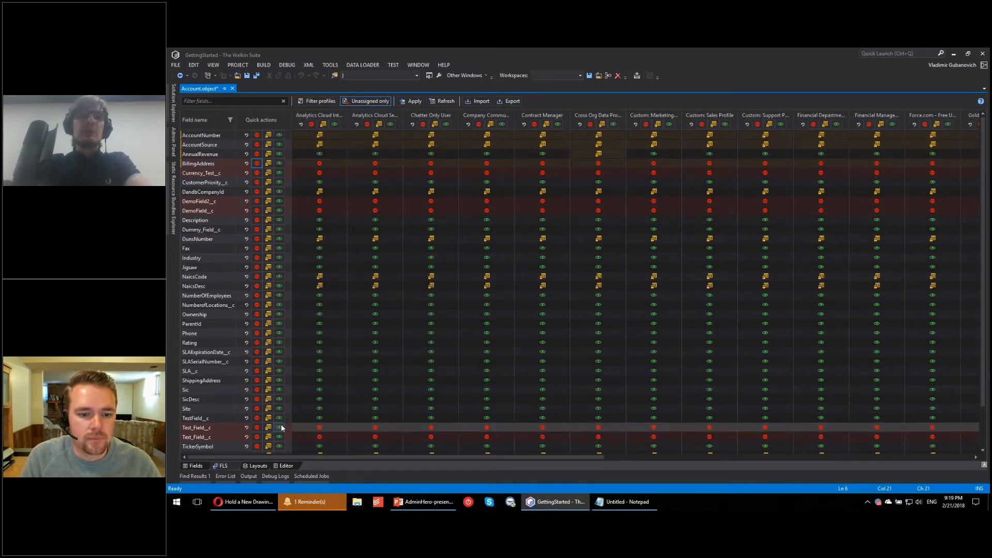
Step: Make both Test_Field__c fields, DemoField__c, DemoField2__c and Currency_Test__c read-only for all profiles
{"action": "left_click", "coordinate": [269, 428]}
{"action": "left_click", "coordinate": [268, 437]}
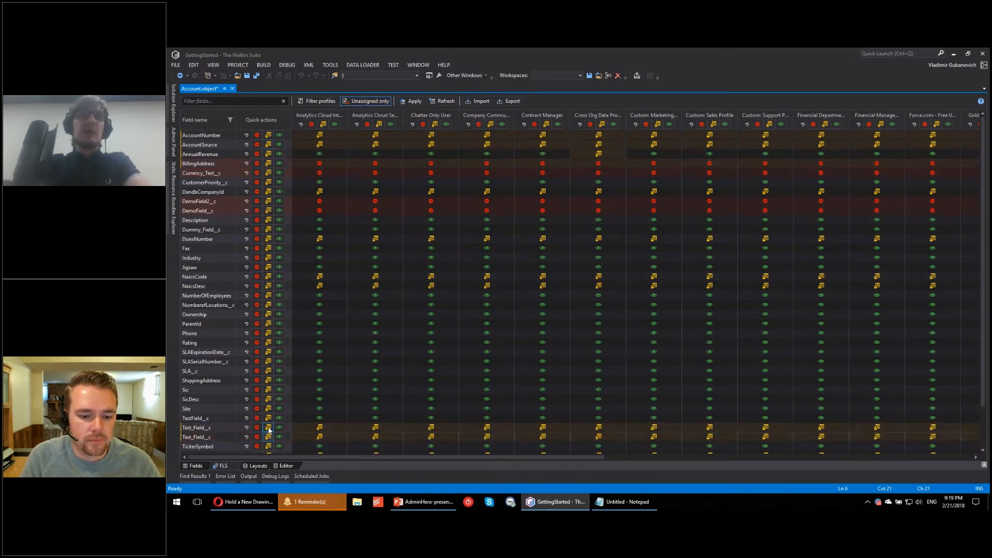
{"action": "left_click", "coordinate": [268, 210]}
{"action": "left_click", "coordinate": [269, 201]}
{"action": "left_click", "coordinate": [268, 173]}
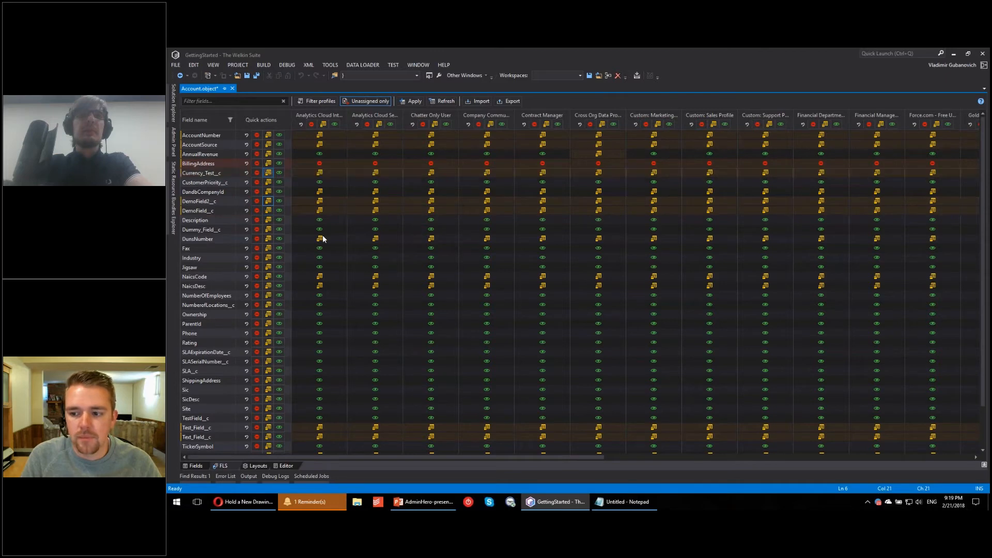
Step: Make all fields visible for the two Analytics Cloud profiles and forbid all fields for Chatter Only User
{"action": "left_click", "coordinate": [334, 124]}
{"action": "left_click", "coordinate": [390, 125]}
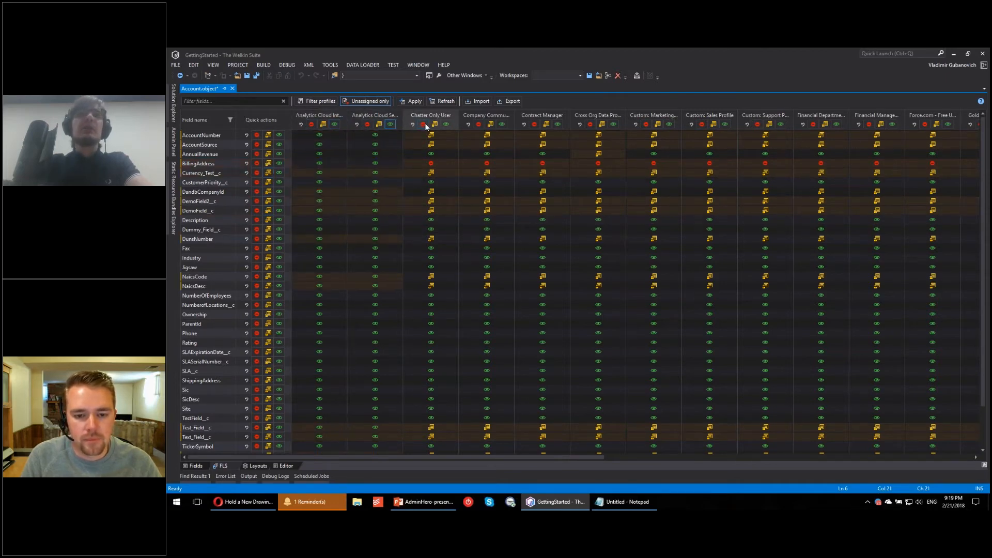
{"action": "left_click", "coordinate": [423, 125]}
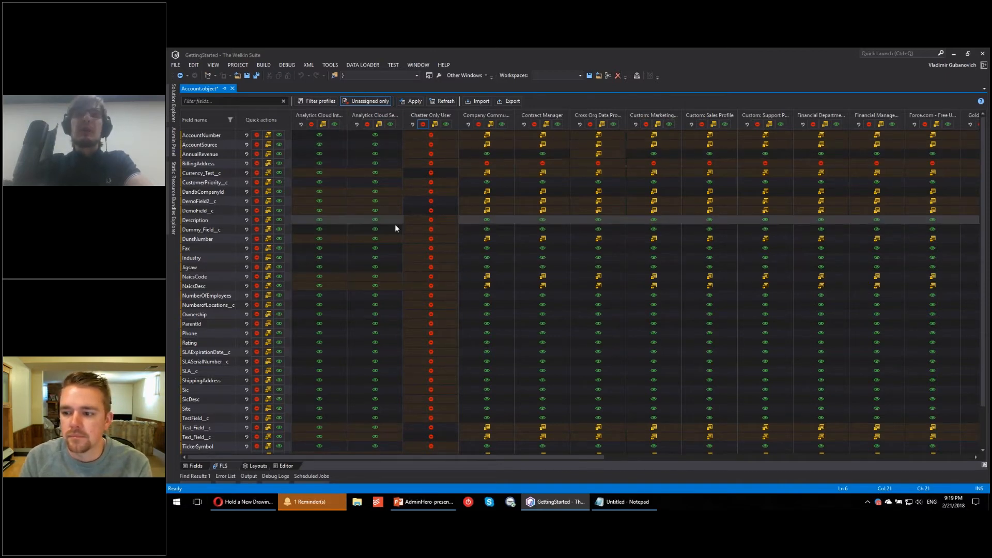
Step: Set AccountNumber to read-only for Analytics Cloud Int... and forbidden for Analytics Cloud Se..., and the upper Test_Field__c to read-only for both but forbidden for Company Commu...
{"action": "left_click", "coordinate": [318, 136]}
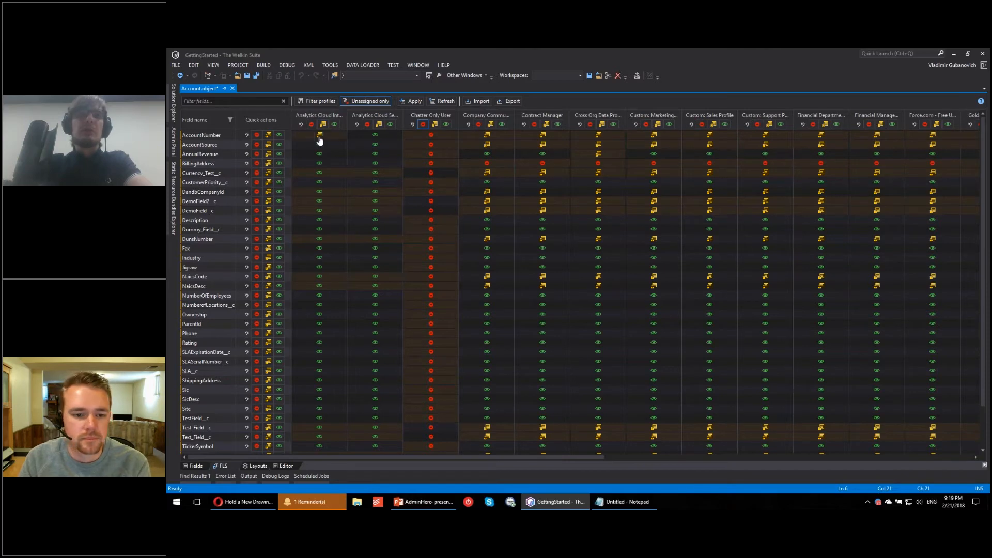
{"action": "left_click", "coordinate": [372, 136]}
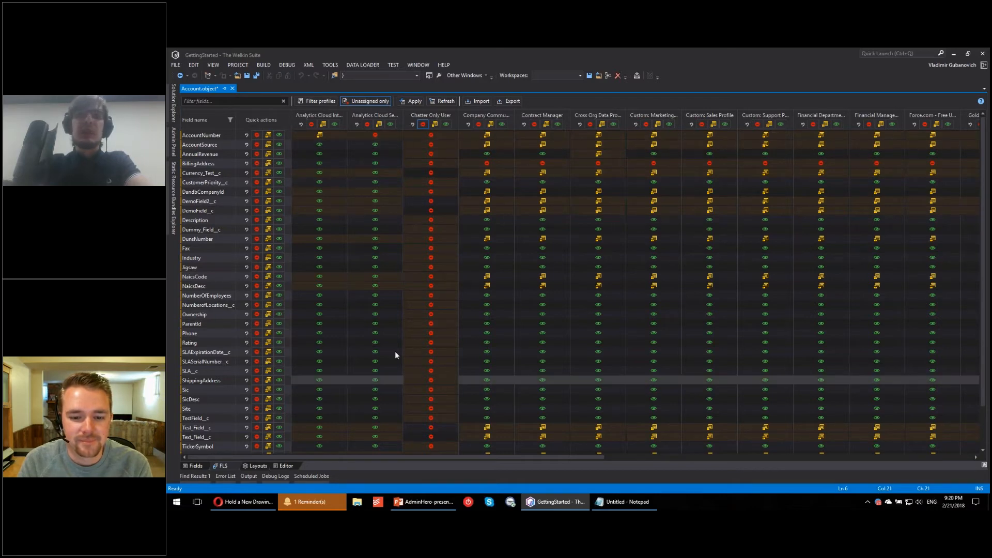
{"action": "scroll", "coordinate": [370, 352], "scroll_direction": "down", "scroll_amount": 2}
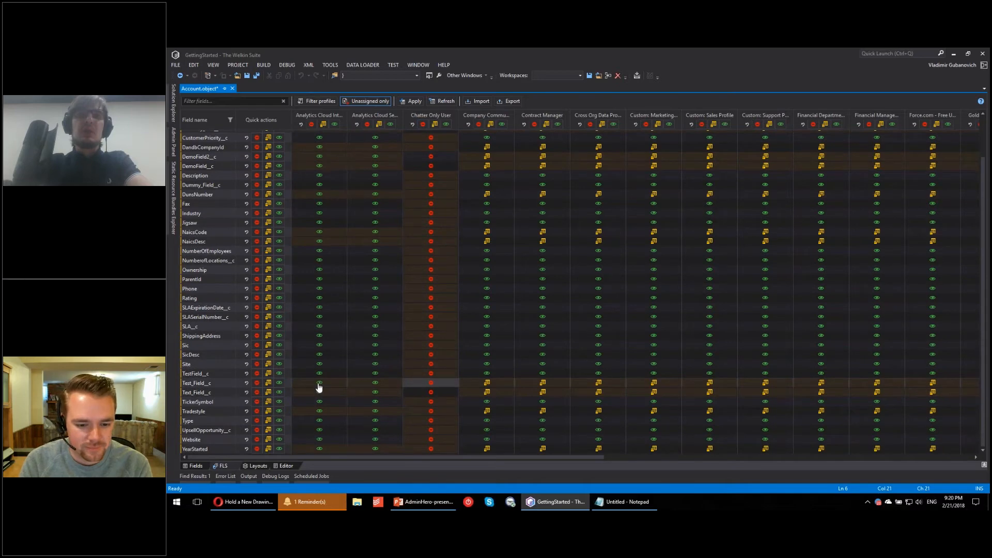
{"action": "left_click", "coordinate": [320, 383]}
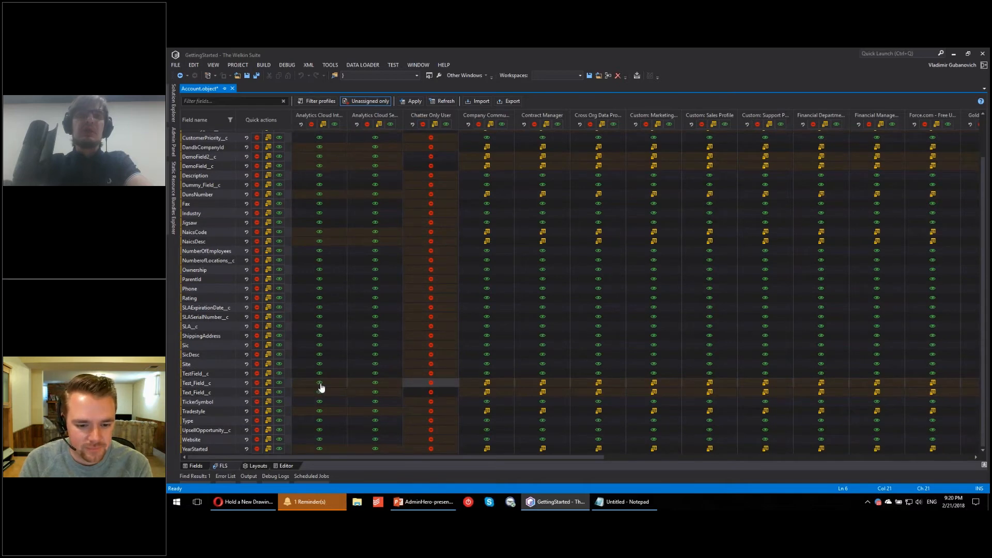
{"action": "left_click", "coordinate": [486, 384]}
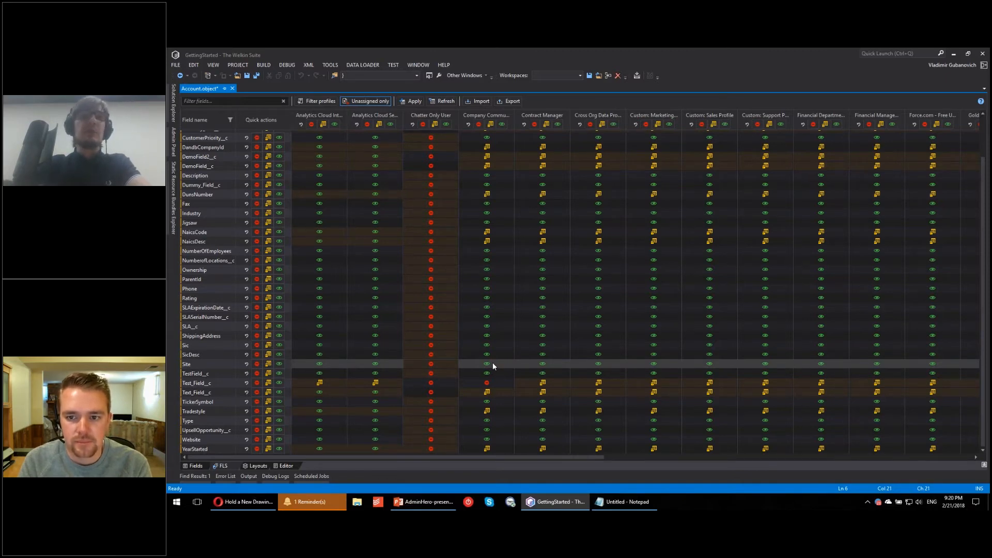
Step: Bulk apply the upper Test_Field__c settings to the lower Test_Field__c, TestField__c, Site, AccountSource, Currency_Test__c, CustomerPriority__c, DandbCompanyId and DemoField2__c
{"action": "right_click", "coordinate": [208, 384]}
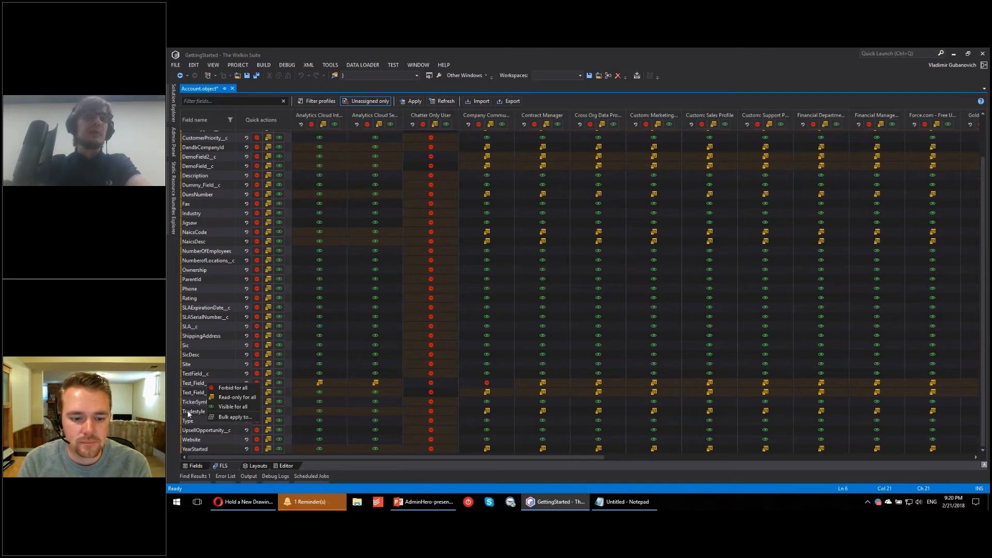
{"action": "left_click", "coordinate": [255, 417]}
{"action": "scroll", "coordinate": [550, 303], "scroll_direction": "down", "scroll_amount": 3}
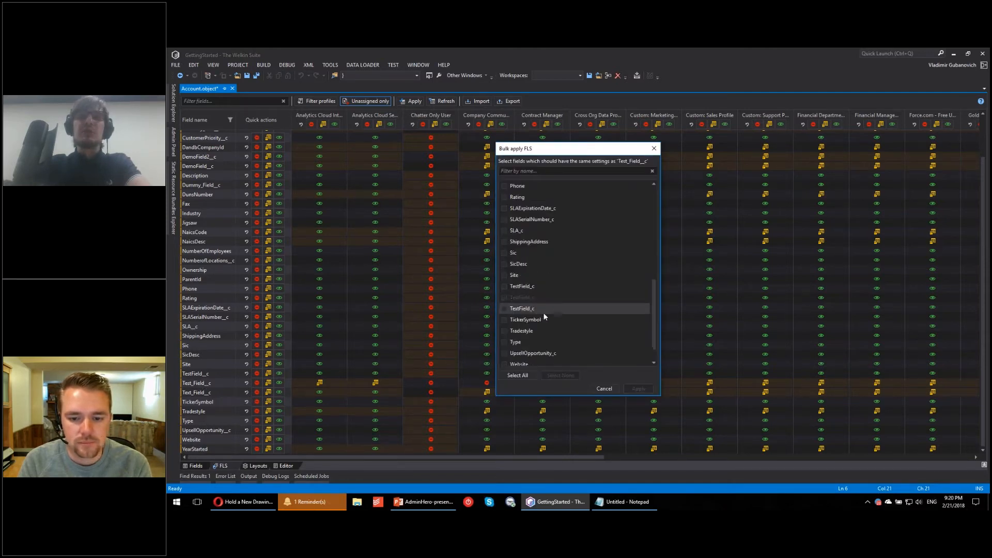
{"action": "left_click", "coordinate": [504, 287]}
{"action": "left_click", "coordinate": [505, 264]}
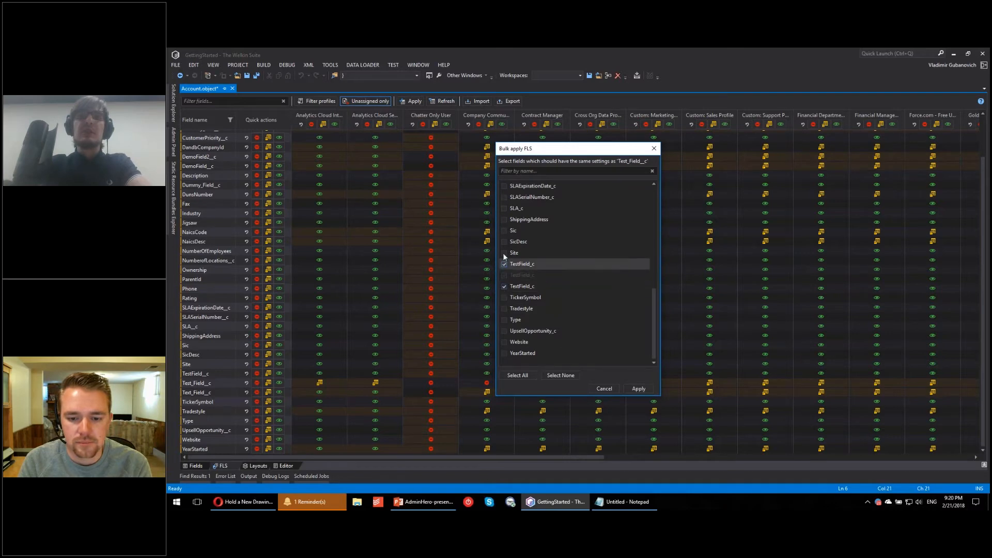
{"action": "left_click", "coordinate": [505, 253]}
{"action": "scroll", "coordinate": [511, 221], "scroll_direction": "up", "scroll_amount": 8}
{"action": "left_click", "coordinate": [505, 198]}
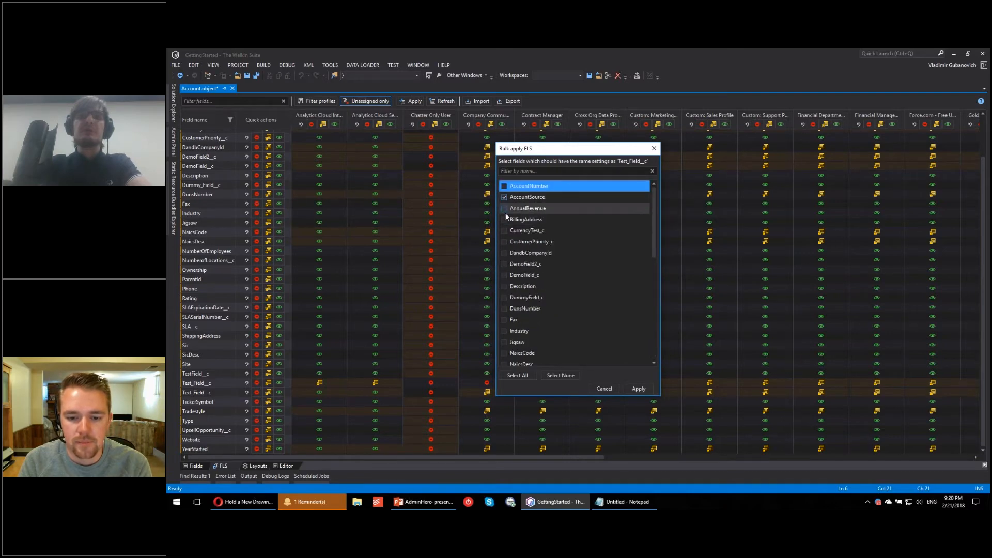
{"action": "left_click", "coordinate": [506, 230]}
{"action": "left_click", "coordinate": [505, 253]}
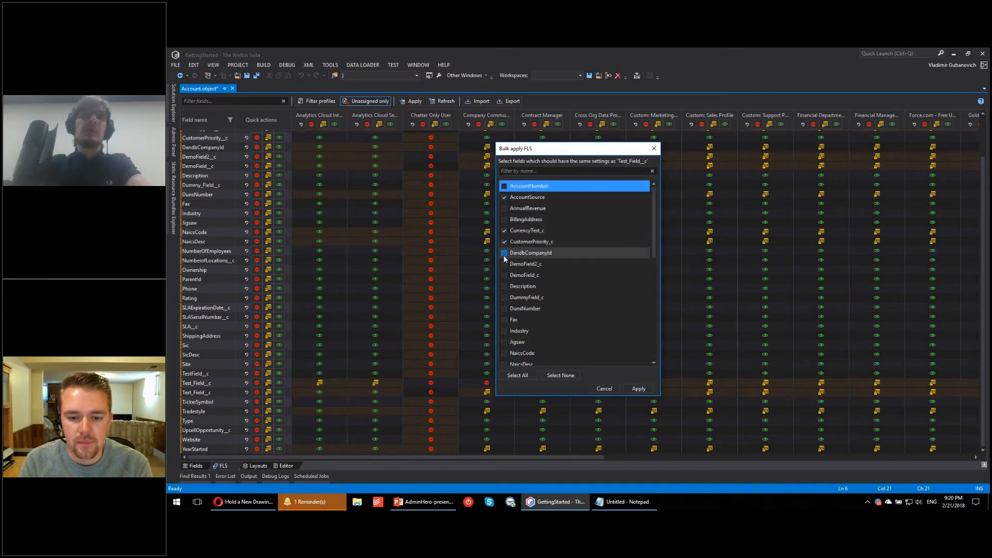
{"action": "left_click", "coordinate": [505, 264]}
{"action": "left_click", "coordinate": [637, 388]}
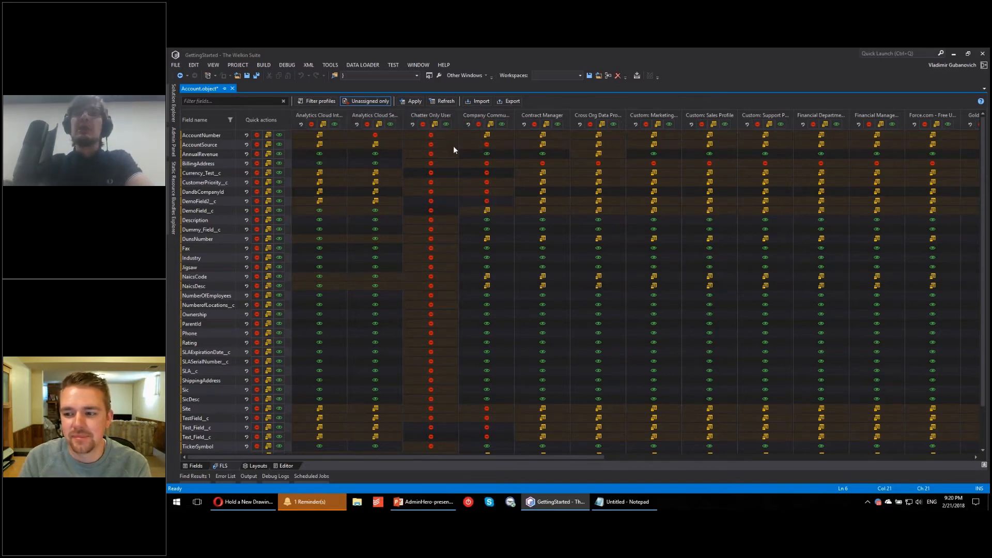
Step: Bulk apply the Chatter Only User field-level security settings to all other profiles
{"action": "left_click", "coordinate": [513, 375]}
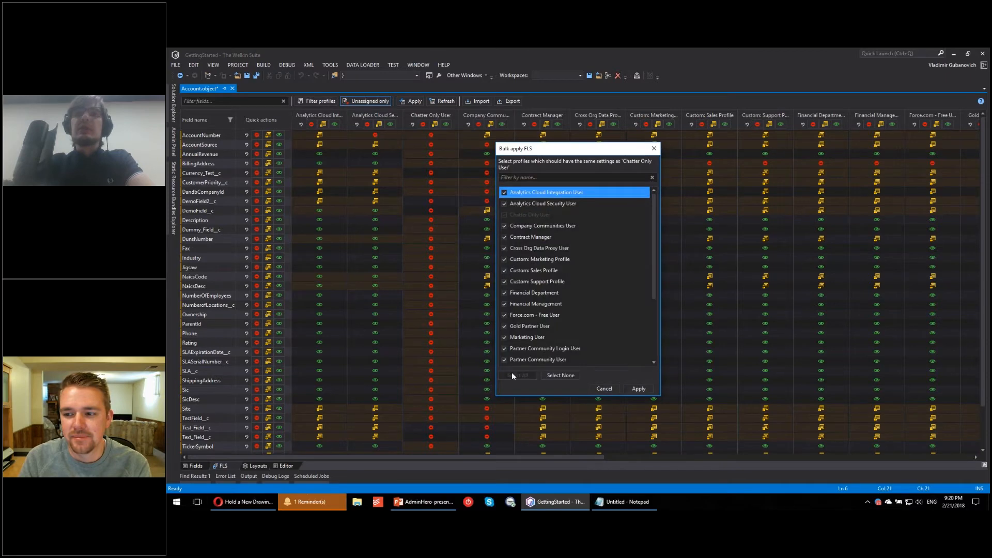
{"action": "left_click", "coordinate": [637, 390]}
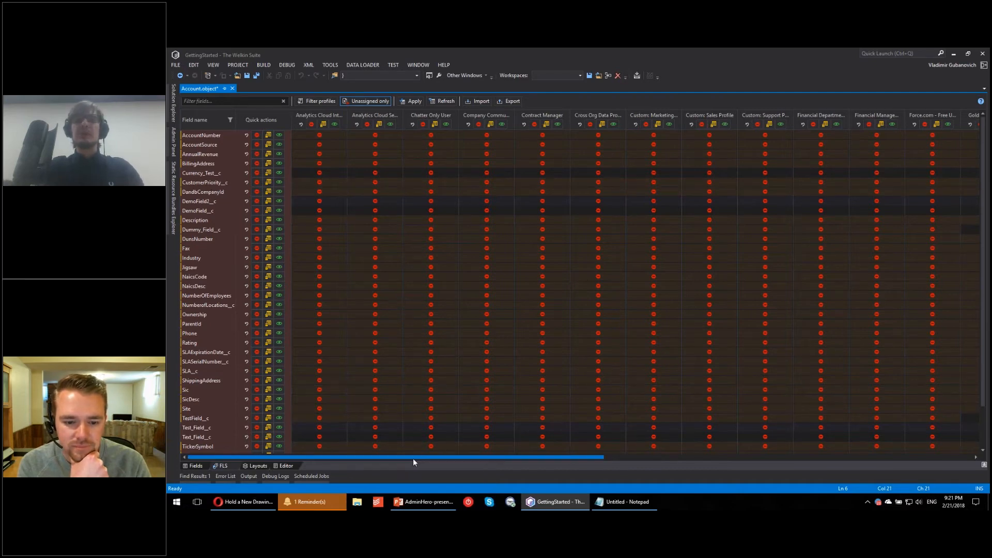
{"action": "left_click_drag", "start_coordinate": [414, 458], "coordinate": [351, 449]}
Step: Filter the field-level security grid to show only the profiles matching "Partn"
{"action": "left_click", "coordinate": [305, 103]}
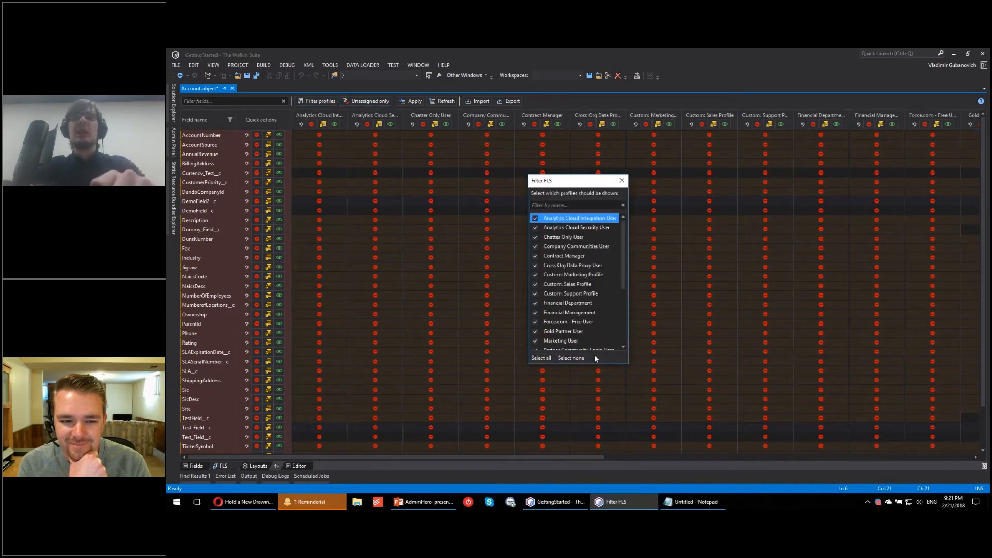
{"action": "left_click", "coordinate": [627, 202]}
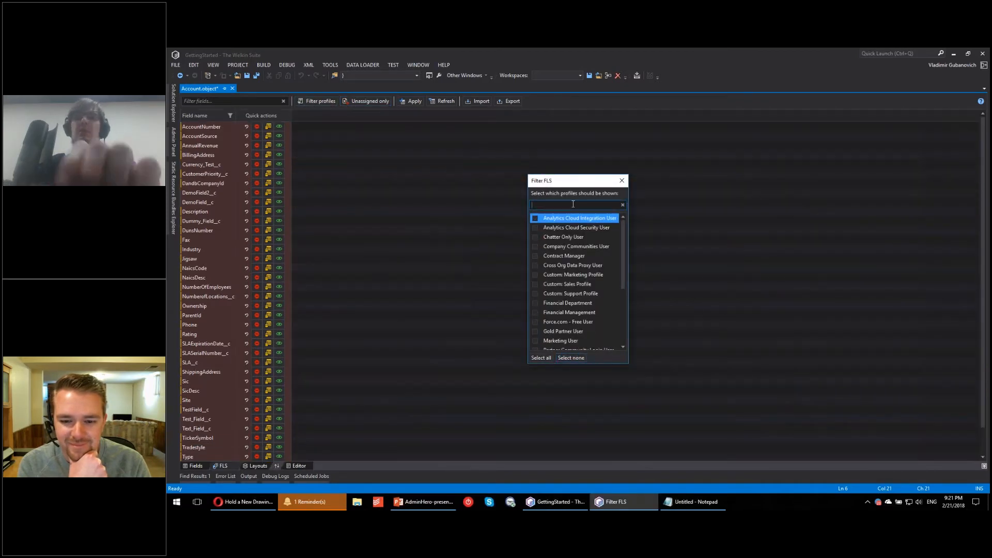
{"action": "type", "text": "Partn"}
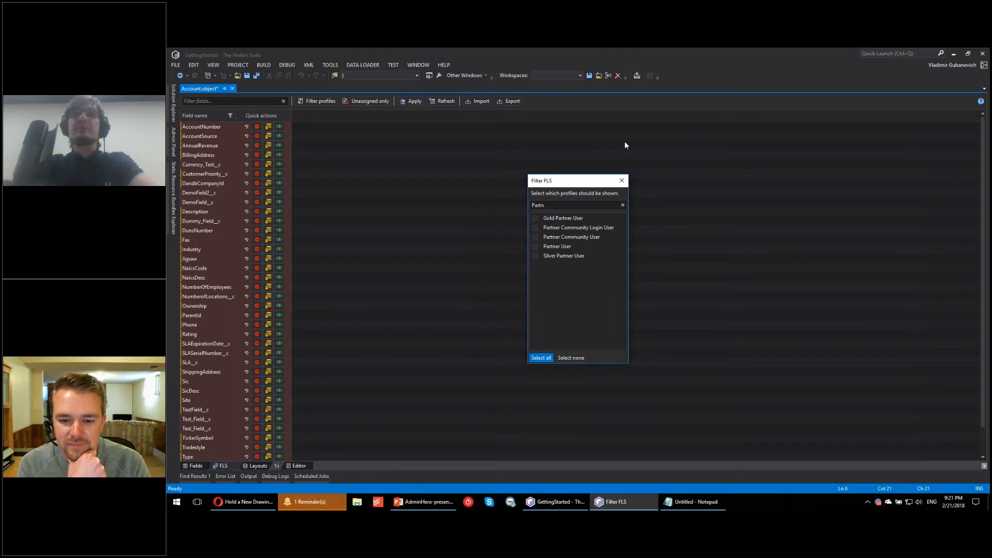
{"action": "left_click", "coordinate": [620, 180]}
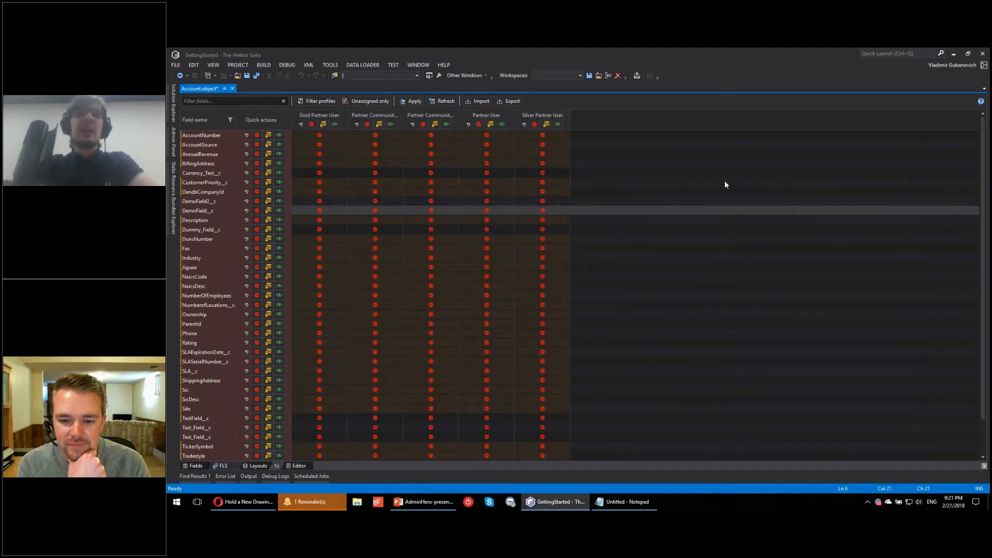
Step: For the partner profiles, make AccountNumber and Currency_Test__c read-only, and AccountSource, AnnualRevenue and BillingAddress visible
{"action": "left_click", "coordinate": [267, 135]}
{"action": "left_click", "coordinate": [280, 154]}
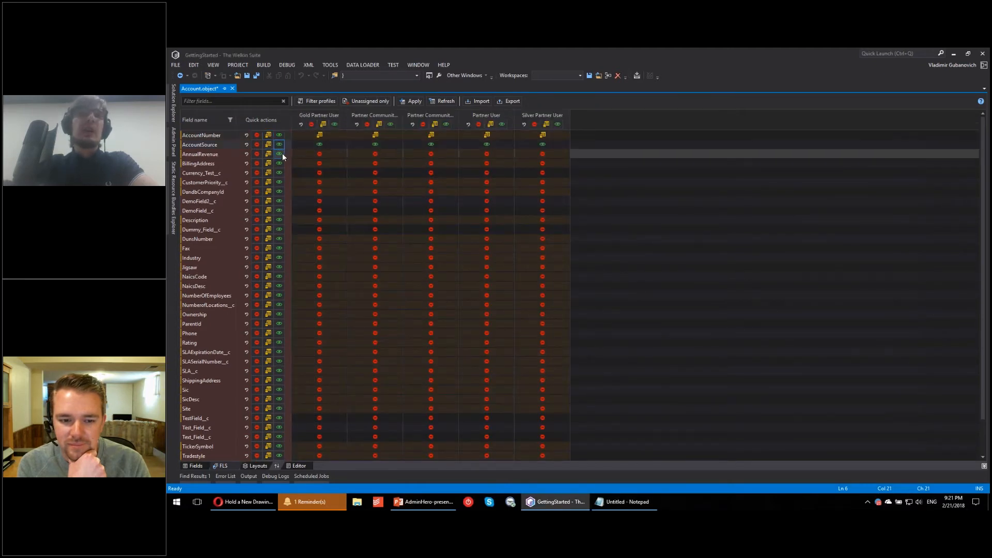
{"action": "left_click", "coordinate": [280, 164]}
{"action": "left_click", "coordinate": [265, 173]}
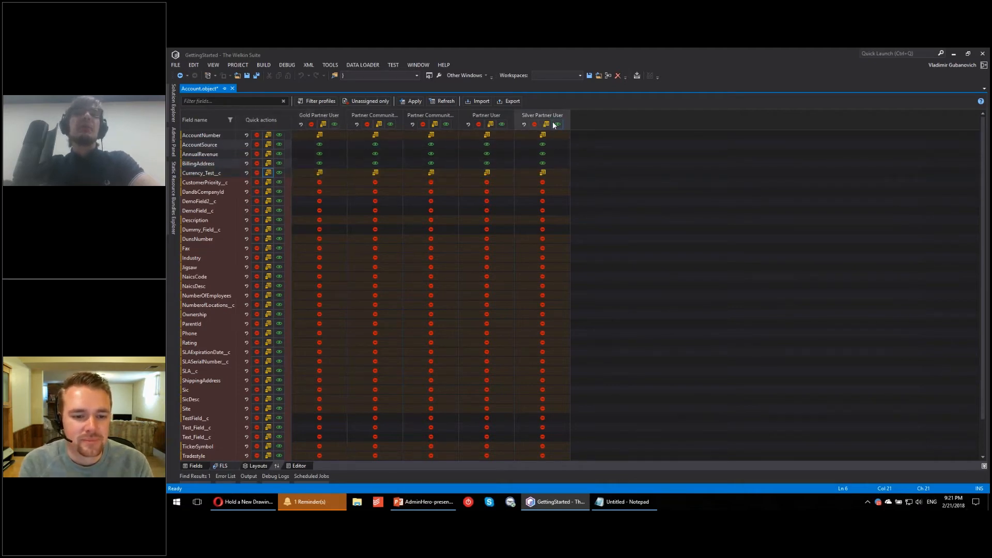
Step: Clear the profile filter to show all profiles again, and look at the field name filter options
{"action": "left_click", "coordinate": [320, 101]}
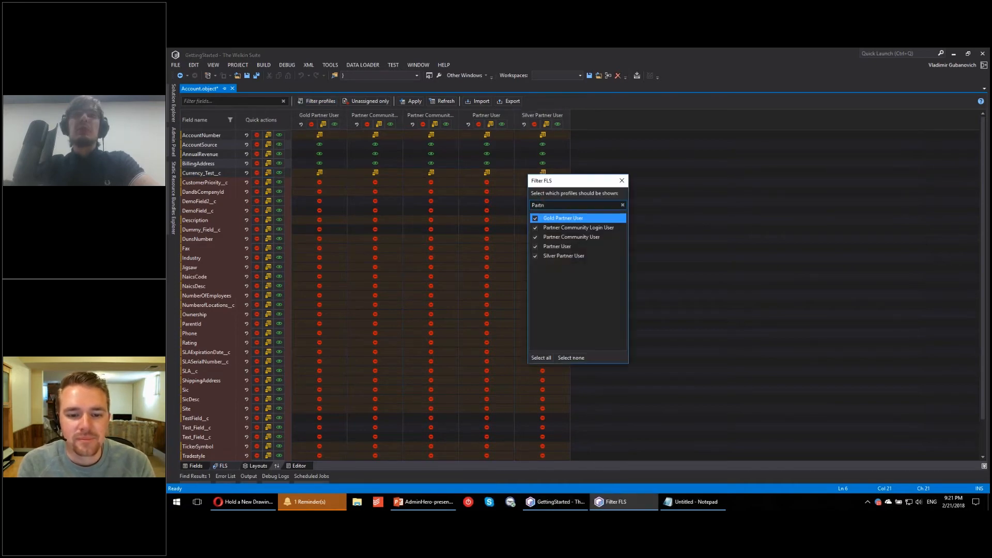
{"action": "left_click", "coordinate": [623, 205]}
{"action": "left_click", "coordinate": [540, 359]}
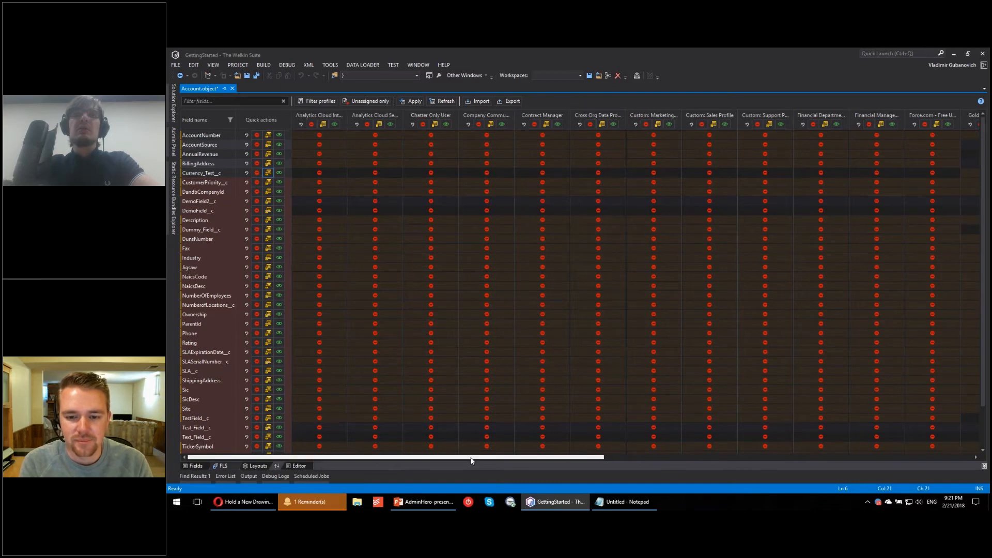
{"action": "left_click_drag", "start_coordinate": [476, 456], "coordinate": [743, 466]}
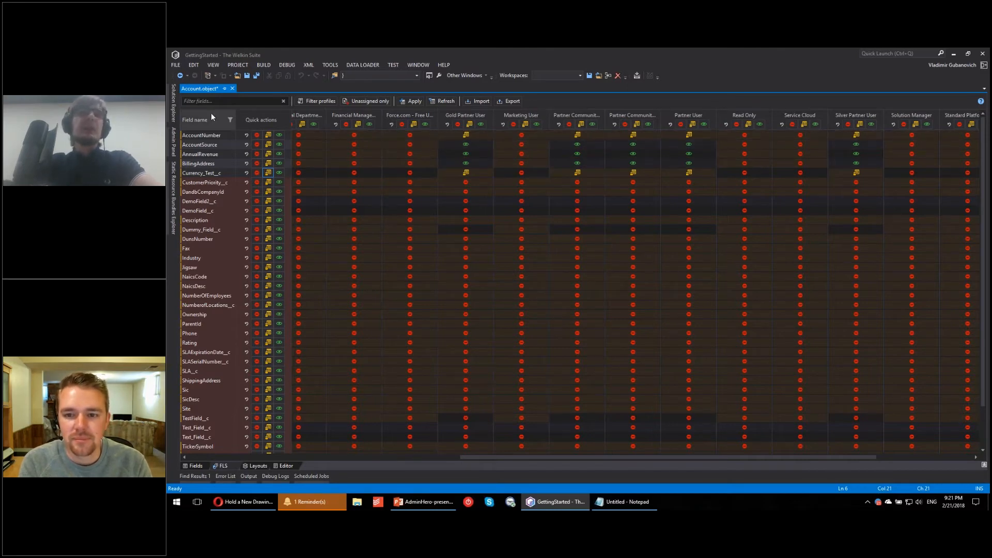
{"action": "left_click", "coordinate": [230, 120]}
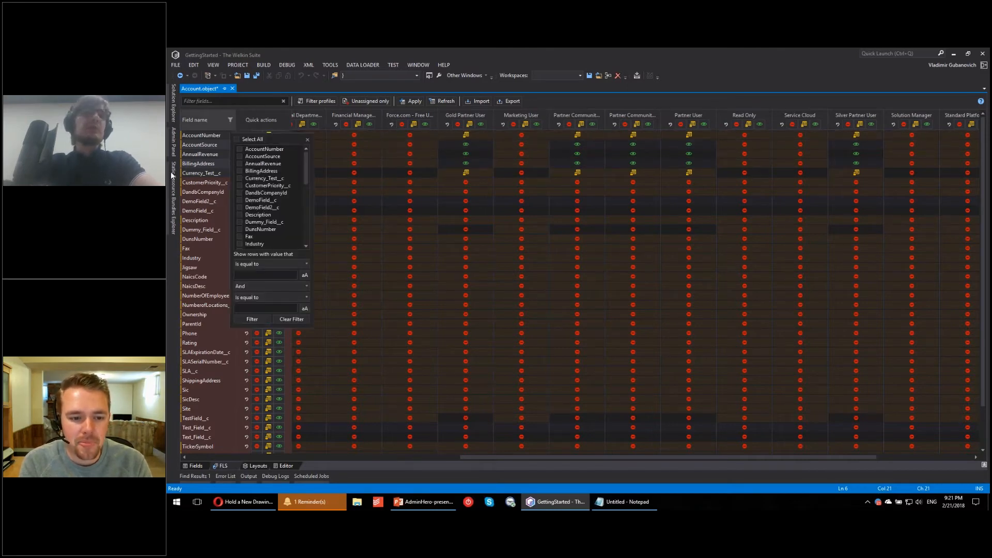
{"action": "left_click", "coordinate": [551, 105]}
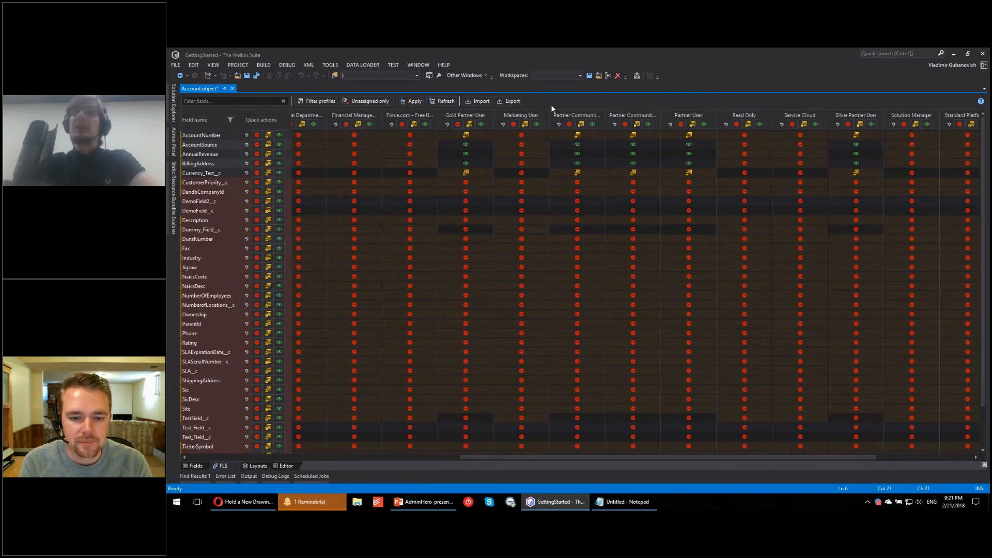
Step: Make DandbCompanyId visible for Gold Partner User and read-only for Marketing User, both Partner Community profiles, Partner User and Read Only
{"action": "left_click", "coordinate": [489, 150]}
{"action": "key", "text": "Down"}
{"action": "key", "text": "Down"}
{"action": "key", "text": "Down"}
{"action": "key", "text": "Down"}
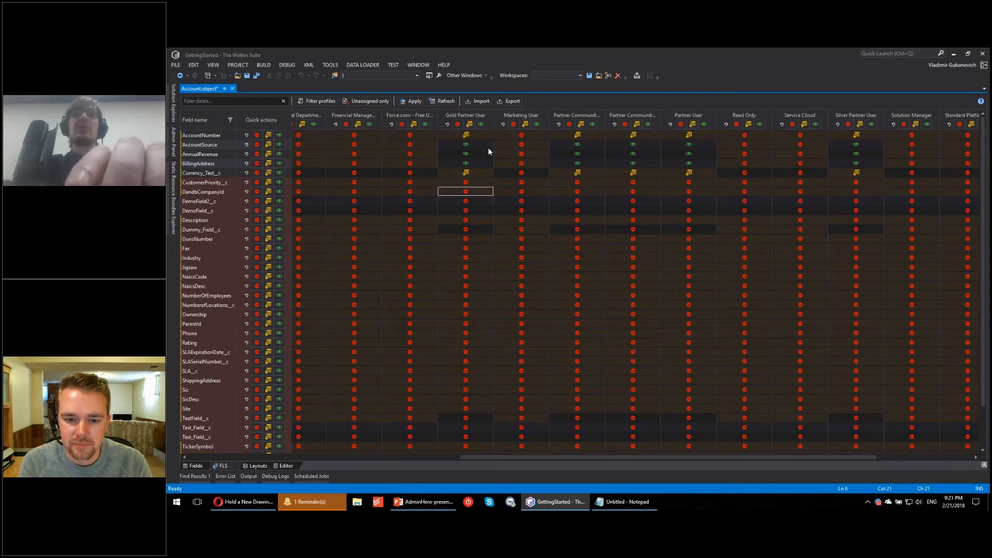
{"action": "key", "text": "space"}
{"action": "key", "text": "Right"}
{"action": "key", "text": "space"}
{"action": "key", "text": "space"}
{"action": "key", "text": "Right"}
{"action": "key", "text": "space"}
{"action": "key", "text": "space"}
{"action": "key", "text": "Right"}
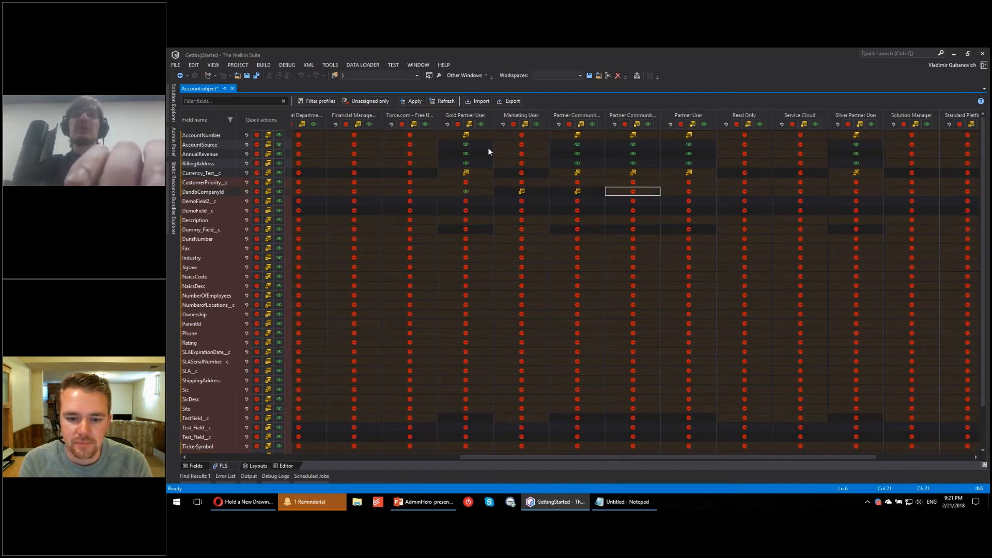
{"action": "key", "text": "space"}
{"action": "key", "text": "space"}
{"action": "key", "text": "Right"}
{"action": "key", "text": "space"}
{"action": "key", "text": "space"}
{"action": "key", "text": "Right"}
{"action": "key", "text": "space"}
{"action": "key", "text": "space"}
{"action": "key", "text": "Right"}
Step: Make DemoField2__c, DemoField__c, Description and Dummy_Field__c read-only for the Service Cloud profile
{"action": "key", "text": "space"}
{"action": "key", "text": "space"}
{"action": "key", "text": "Down"}
{"action": "key", "text": "space"}
{"action": "key", "text": "space"}
{"action": "key", "text": "Down"}
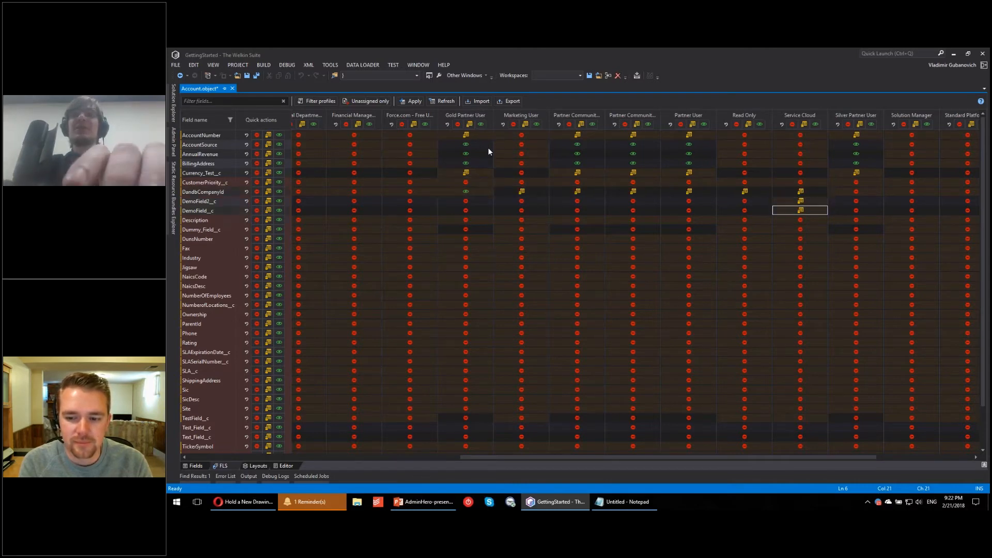
{"action": "key", "text": "space"}
{"action": "key", "text": "space"}
{"action": "key", "text": "Down"}
Step: Make Dummy_Field__c read-only for Read Only, Partner User and both Partner Community profiles, and DunsNumber read-only for the first Partner Community profile
{"action": "key", "text": "space"}
{"action": "key", "text": "space"}
{"action": "key", "text": "Down"}
{"action": "key", "text": "space"}
{"action": "key", "text": "space"}
{"action": "key", "text": "Left"}
{"action": "key", "text": "space"}
{"action": "key", "text": "space"}
{"action": "key", "text": "Left"}
{"action": "key", "text": "space"}
{"action": "key", "text": "space"}
{"action": "key", "text": "Left"}
{"action": "key", "text": "space"}
{"action": "key", "text": "space"}
{"action": "key", "text": "Left"}
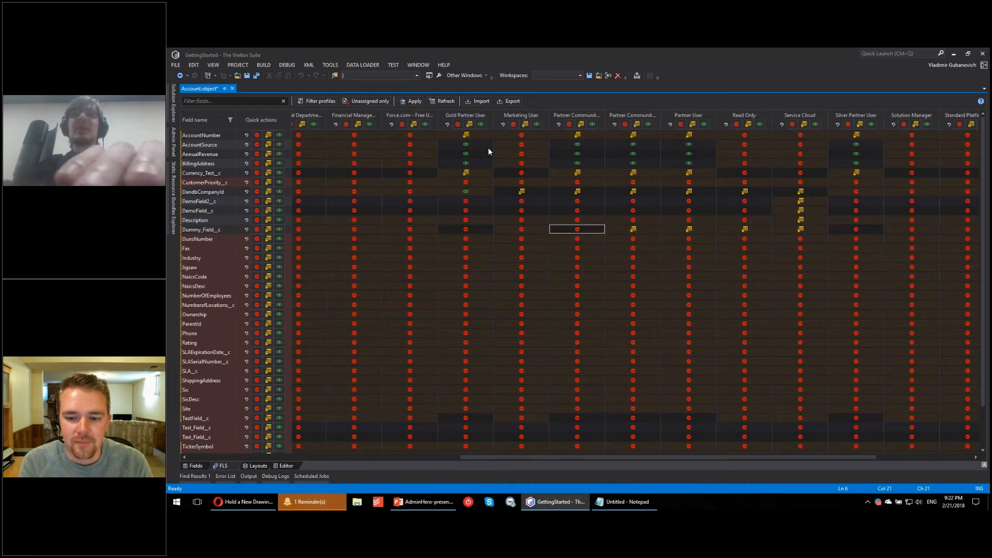
{"action": "key", "text": "space"}
{"action": "key", "text": "space"}
{"action": "key", "text": "Down"}
{"action": "key", "text": "space"}
{"action": "key", "text": "space"}
{"action": "key", "text": "Left"}
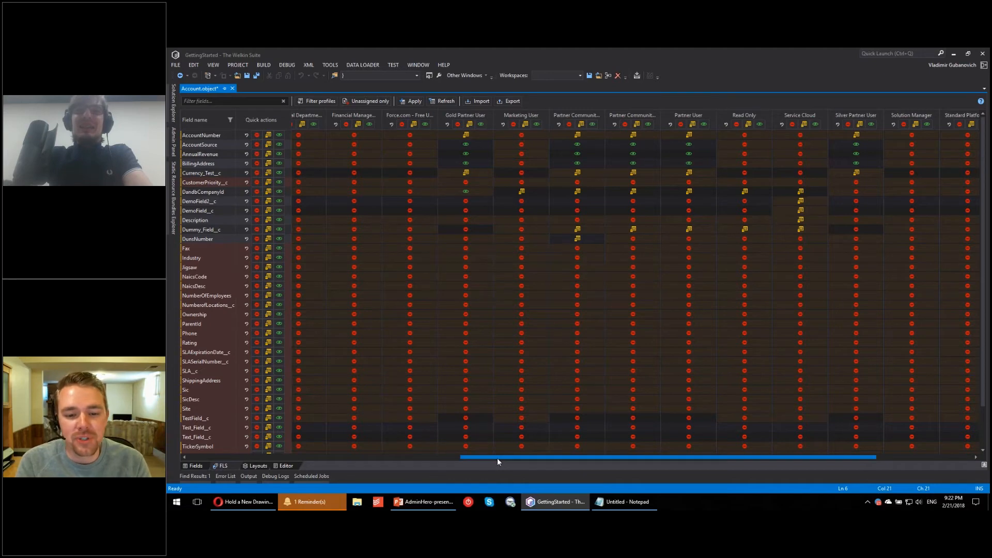
{"action": "left_click", "coordinate": [346, 456]}
{"action": "left_click", "coordinate": [218, 456]}
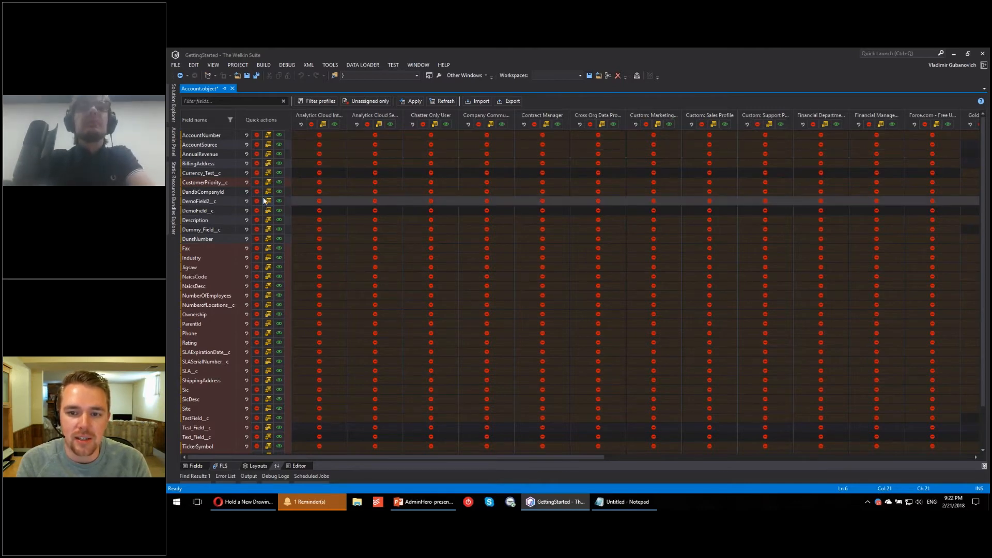
{"action": "scroll", "coordinate": [417, 263], "scroll_direction": "down", "scroll_amount": 2}
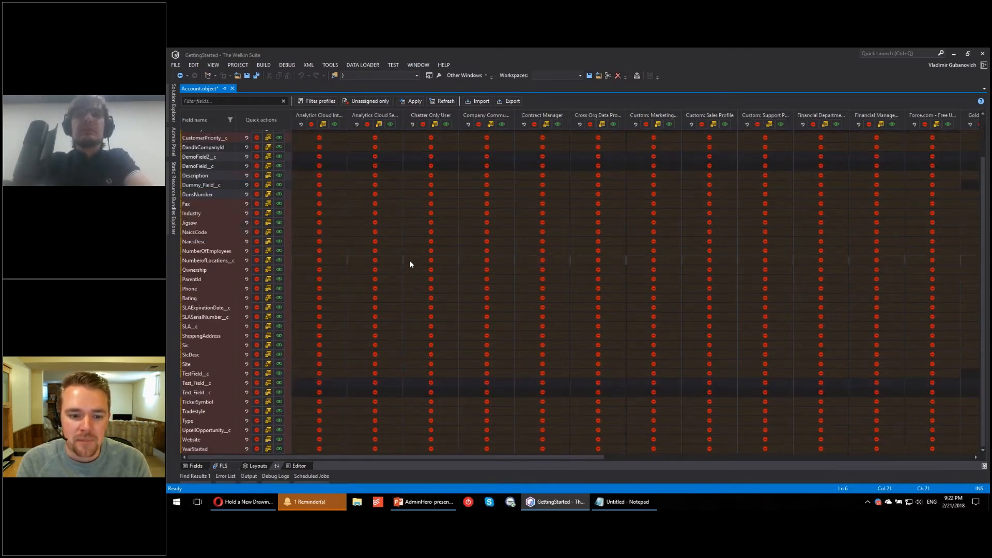
{"action": "scroll", "coordinate": [410, 261], "scroll_direction": "up", "scroll_amount": 2}
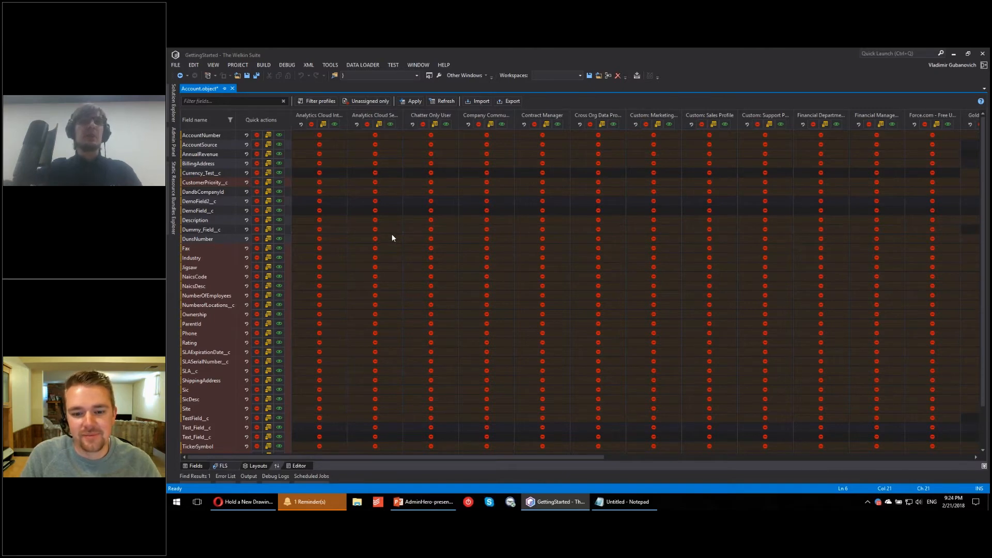
Step: Export the field-level security settings to FLS.json in the GettingStarted projects folder, replacing the existing file
{"action": "left_click", "coordinate": [518, 102]}
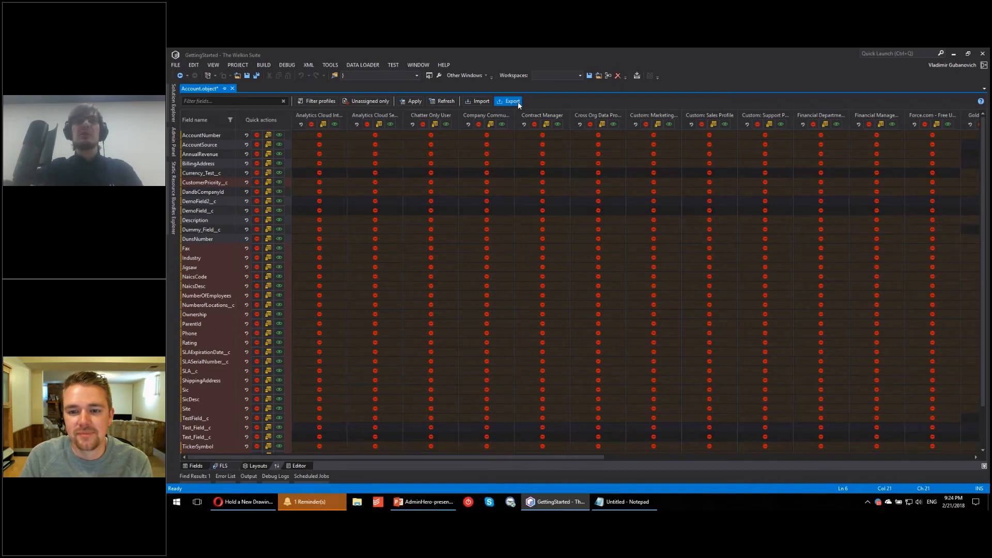
{"action": "left_click", "coordinate": [361, 68]}
{"action": "left_click", "coordinate": [265, 162]}
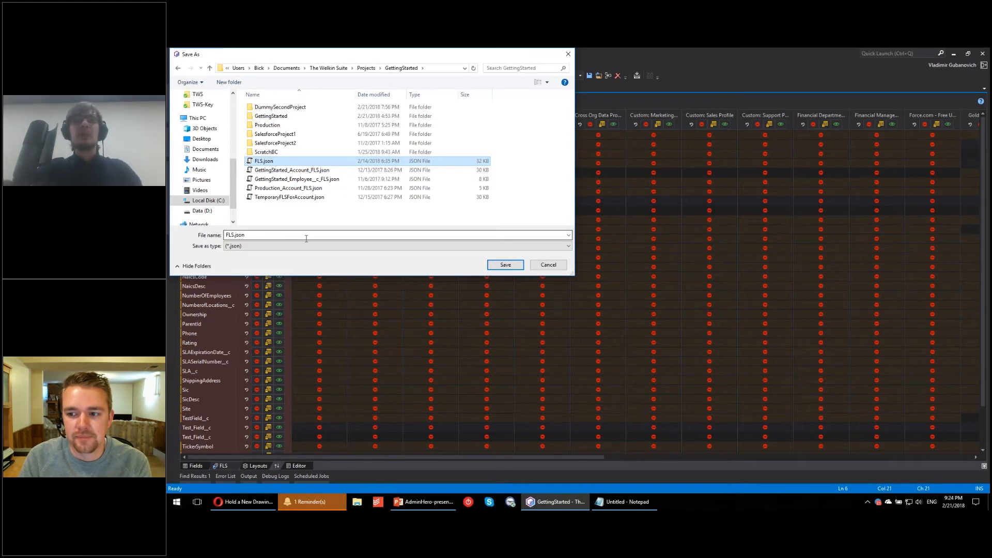
{"action": "left_click", "coordinate": [510, 267]}
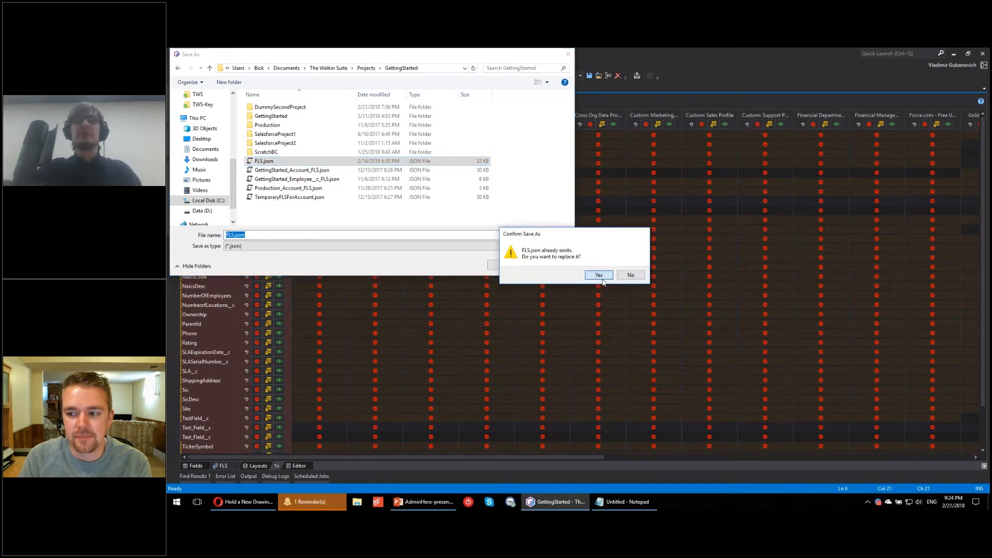
{"action": "left_click", "coordinate": [599, 275]}
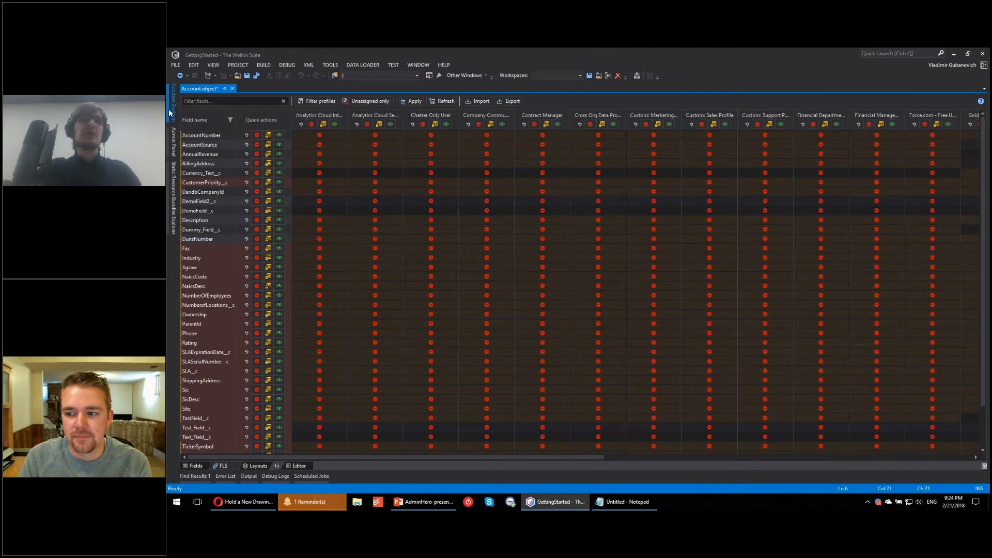
Step: Open Account.object from the objects folder of DummySecondProject and show its field-level security
{"action": "left_click", "coordinate": [174, 103]}
{"action": "left_click", "coordinate": [184, 128]}
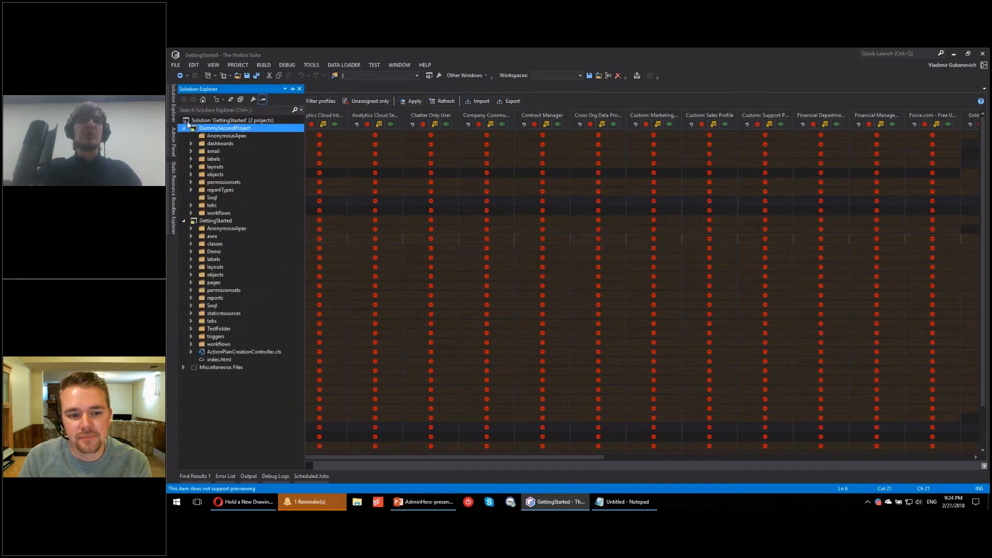
{"action": "left_click", "coordinate": [192, 173]}
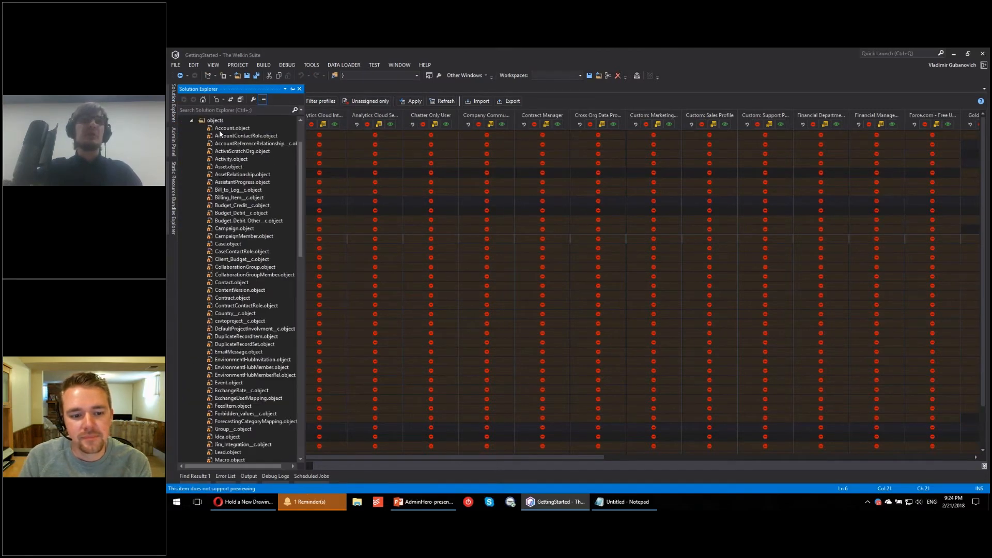
{"action": "left_click", "coordinate": [223, 130]}
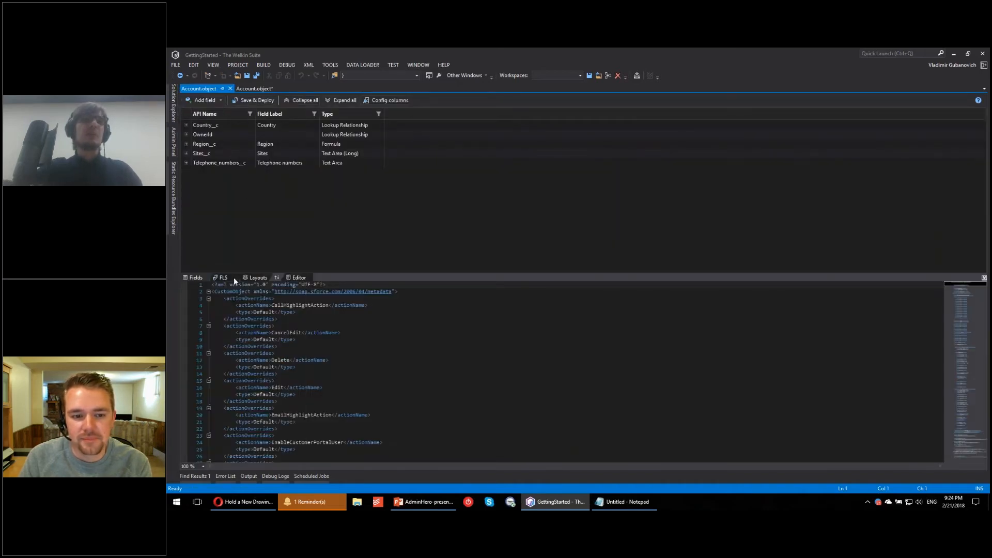
{"action": "left_click", "coordinate": [223, 278]}
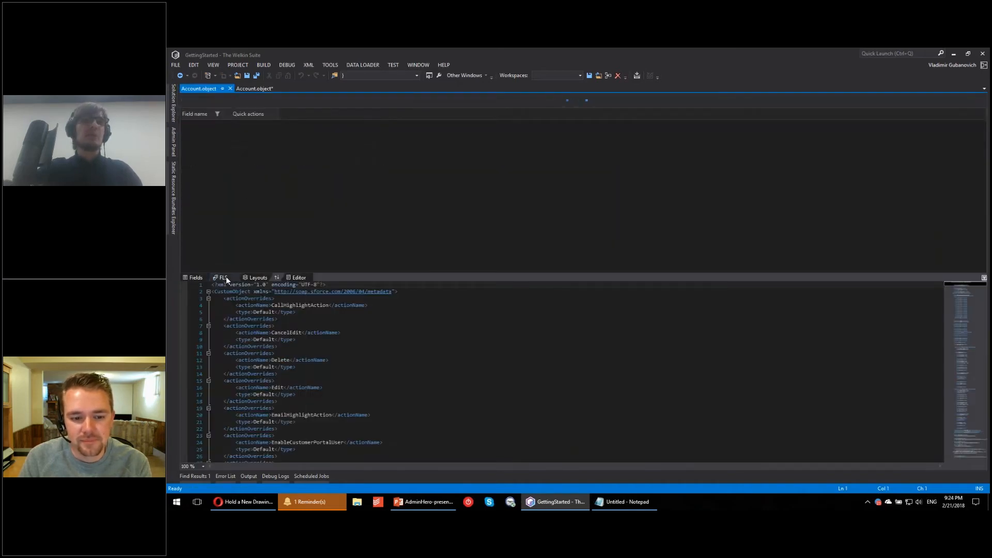
Step: Expand DummySecondProject's Account field-level security view and import the settings from FLS.json in the GettingStarted projects folder
{"action": "left_click", "coordinate": [984, 278]}
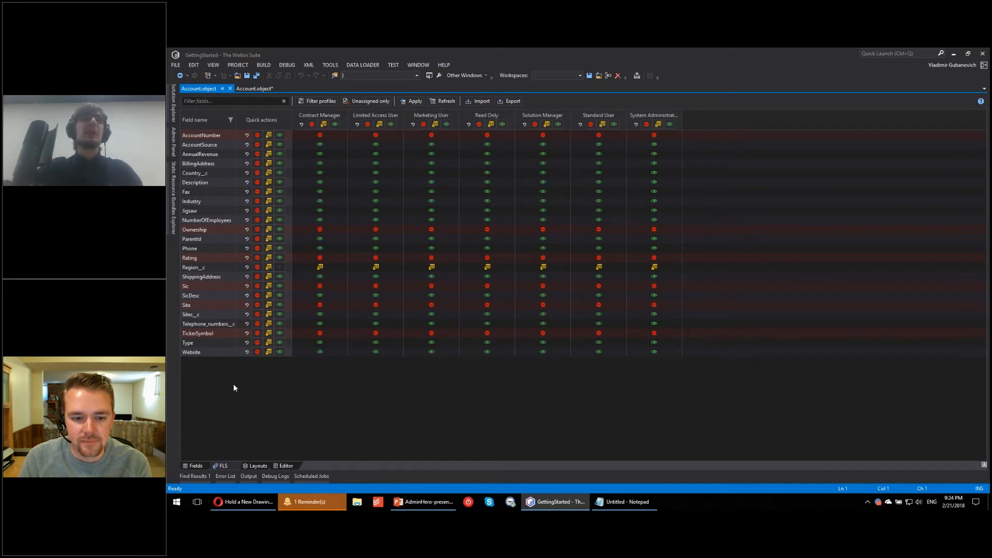
{"action": "left_click", "coordinate": [482, 101]}
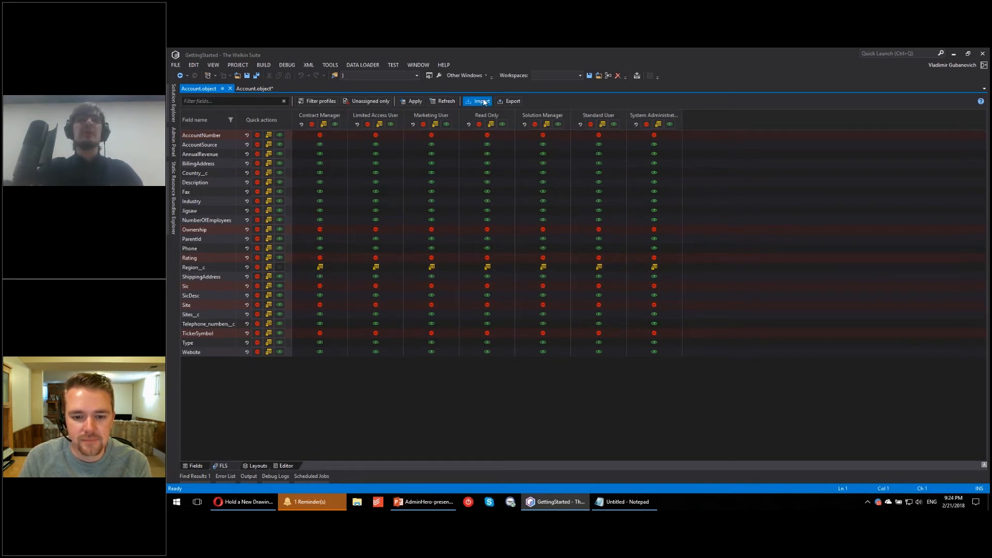
{"action": "left_click", "coordinate": [284, 162]}
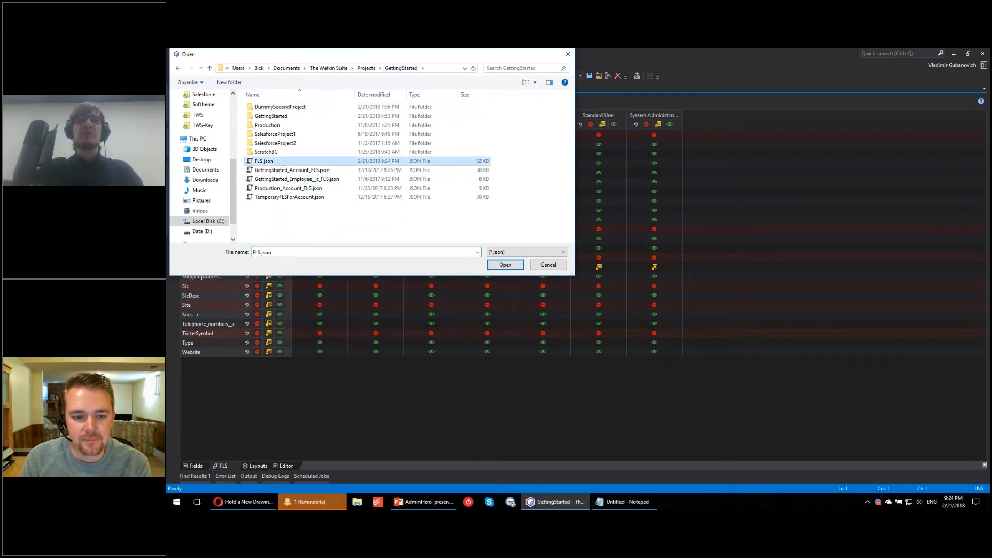
{"action": "left_click", "coordinate": [502, 266]}
{"action": "left_click", "coordinate": [505, 265]}
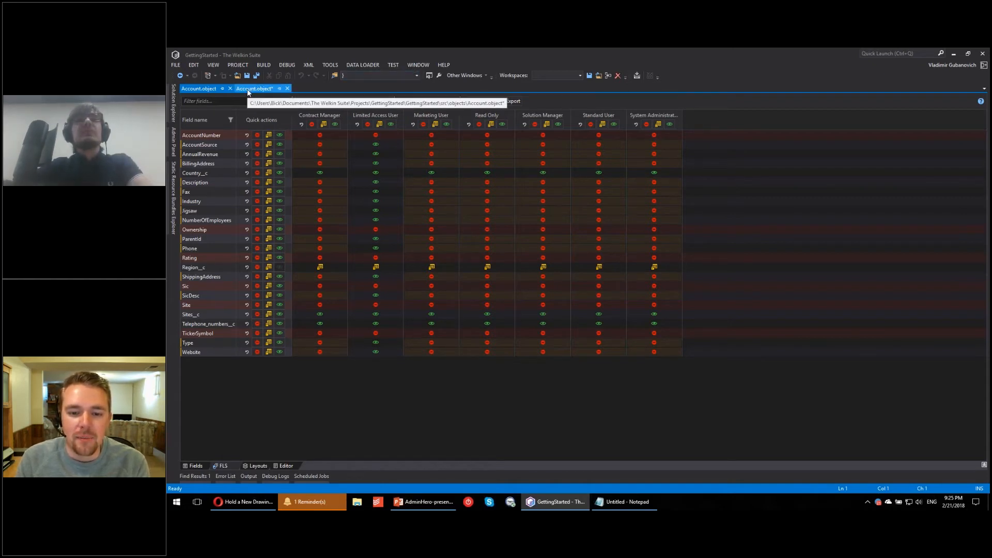
{"action": "left_click", "coordinate": [210, 87]}
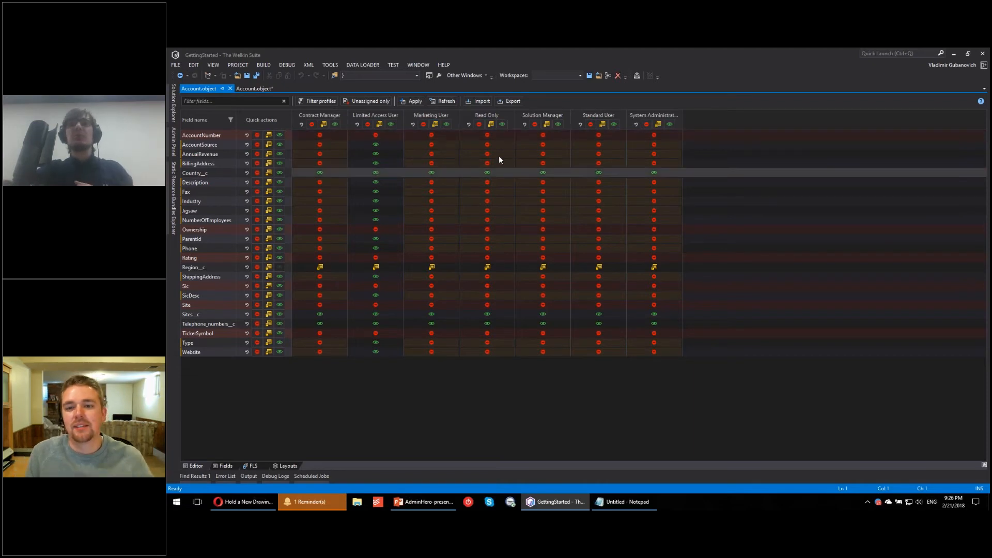
Step: Revert the System Administrator profile's changes, make Description and Fax editable for Standard User, and apply the field-level security settings
{"action": "left_click", "coordinate": [635, 125]}
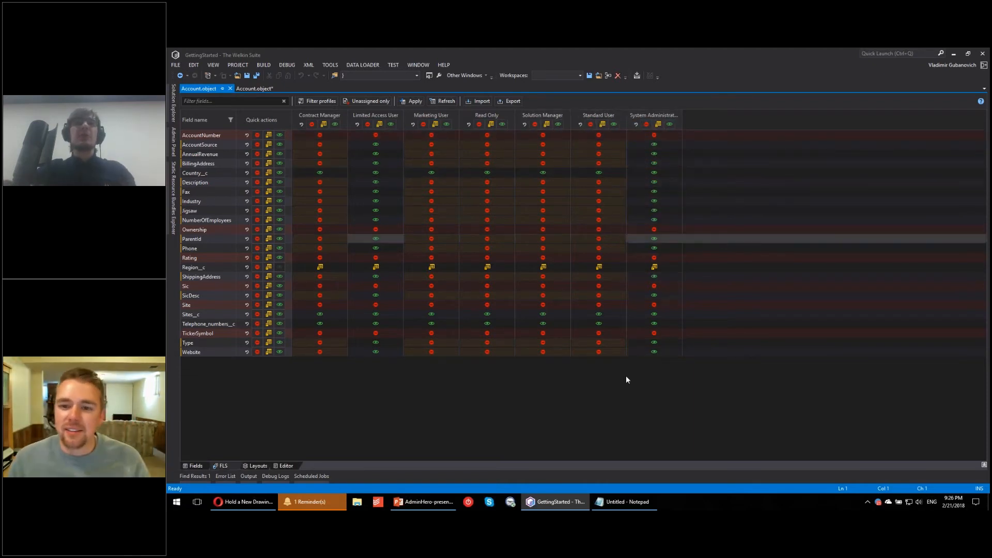
{"action": "left_click", "coordinate": [599, 182]}
{"action": "left_click", "coordinate": [603, 193]}
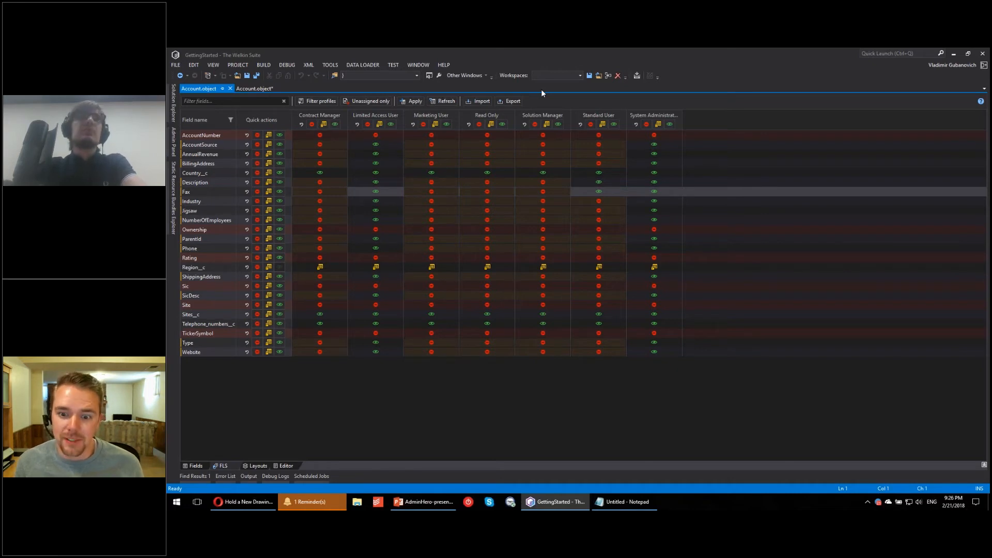
{"action": "left_click", "coordinate": [416, 102]}
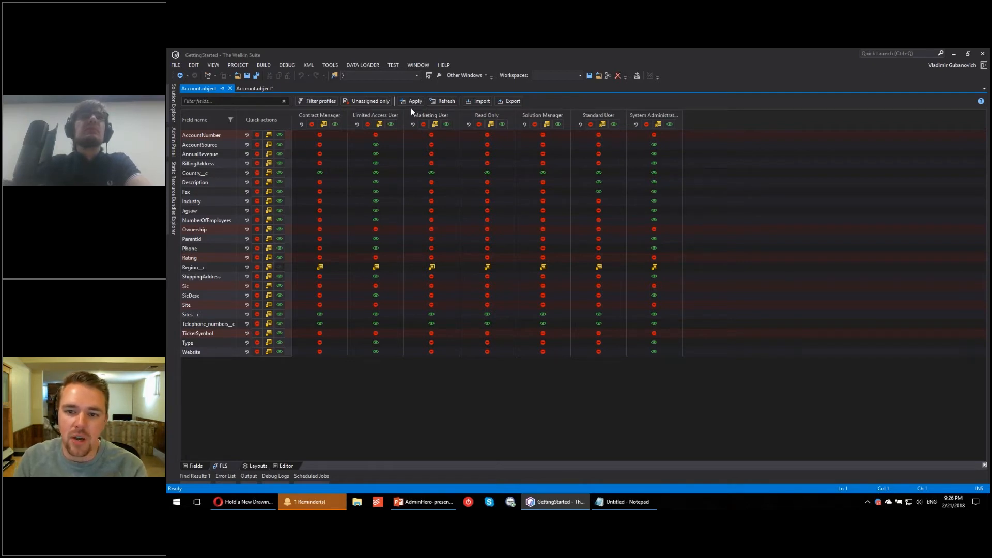
Step: Open the GettingStarted project's Account field-level security in sObject Inspector from the Admin Panel
{"action": "left_click", "coordinate": [256, 89]}
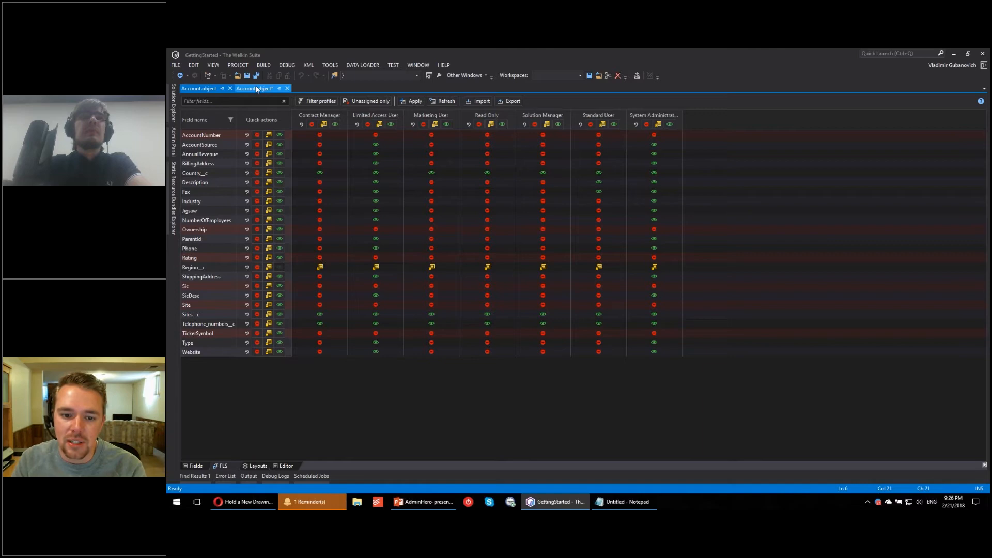
{"action": "left_click", "coordinate": [174, 98]}
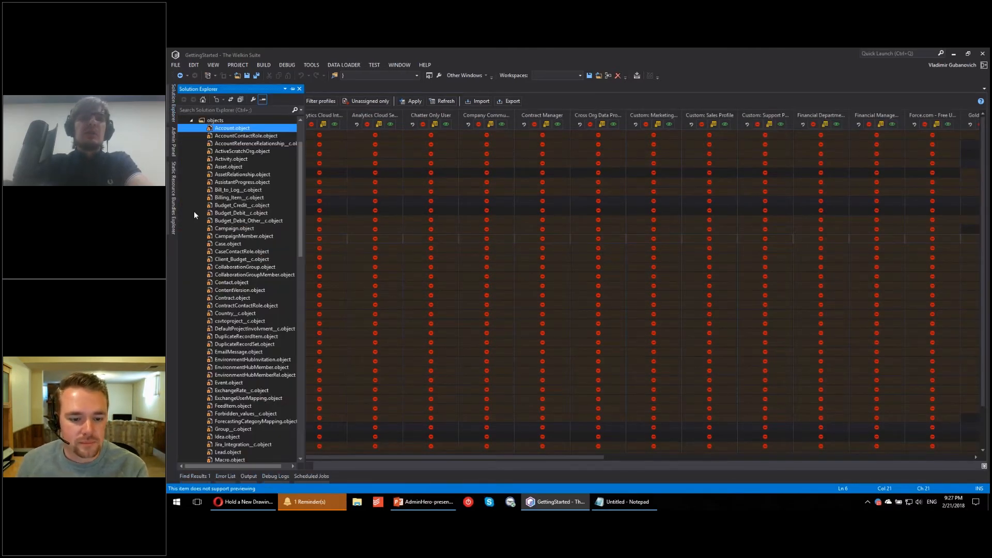
{"action": "left_click", "coordinate": [174, 144]}
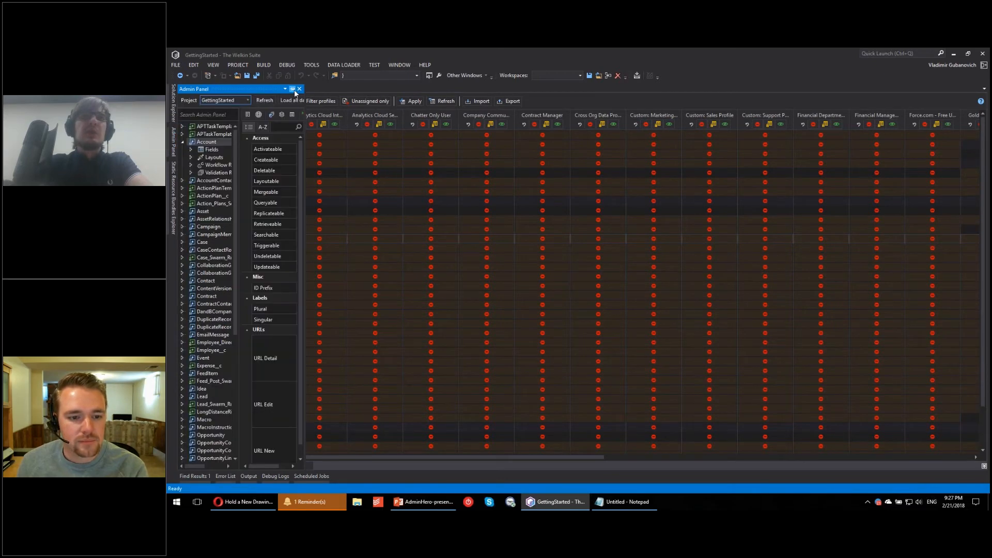
{"action": "left_click_drag", "start_coordinate": [305, 143], "coordinate": [381, 141]}
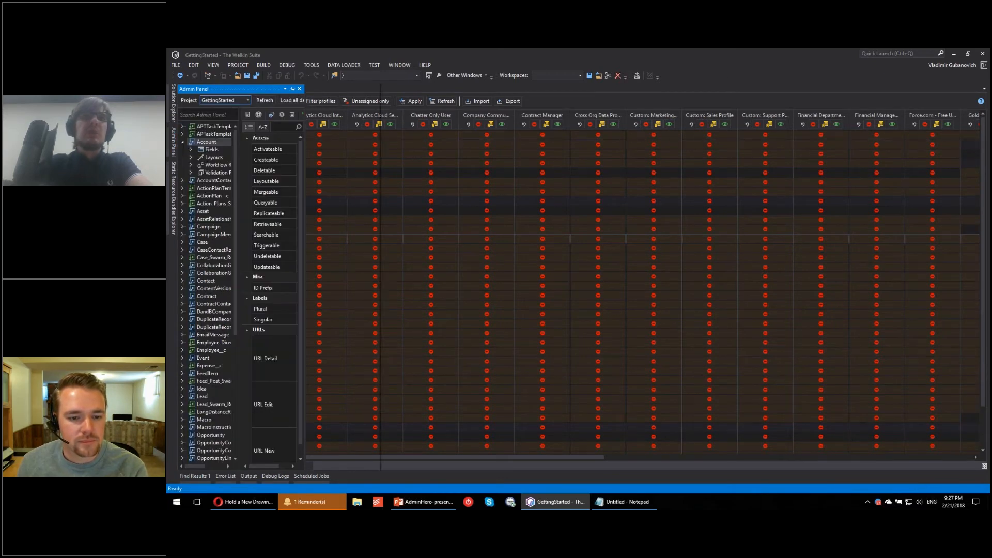
{"action": "right_click", "coordinate": [208, 143]}
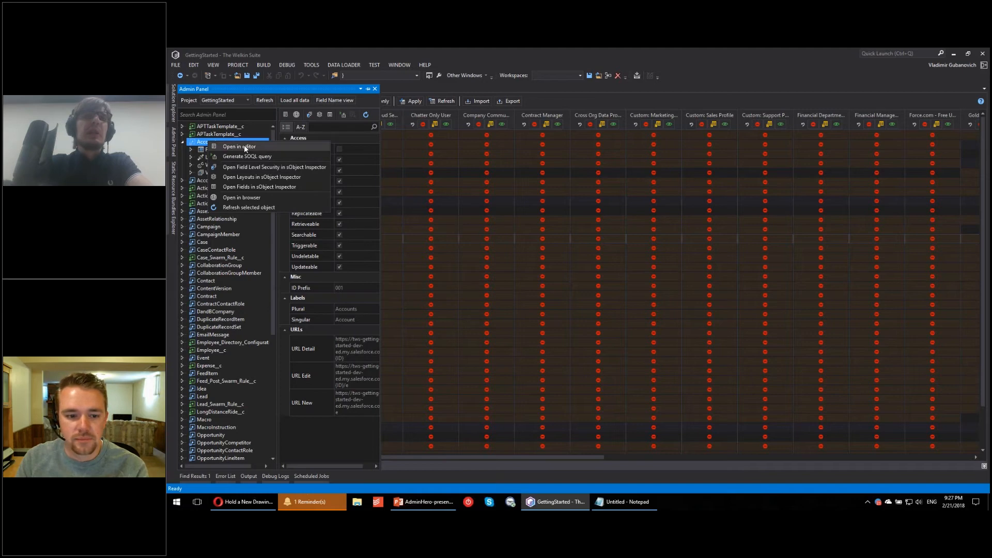
{"action": "left_click", "coordinate": [267, 168]}
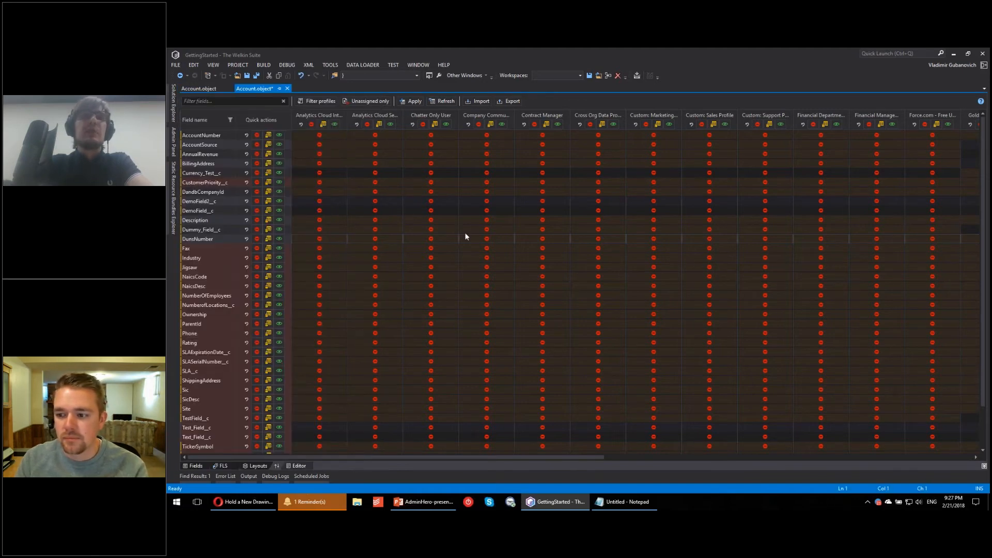
Step: Show the XML editor beneath the Account grid and look through the Fields, FLS and Layouts views
{"action": "left_click_drag", "start_coordinate": [373, 459], "coordinate": [214, 293]}
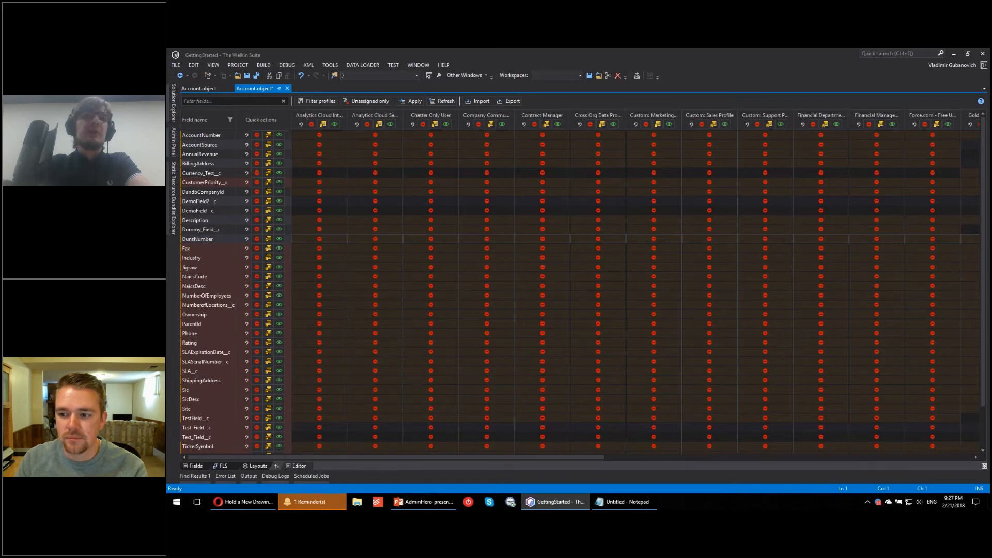
{"action": "left_click", "coordinate": [404, 379]}
{"action": "left_click", "coordinate": [195, 295]}
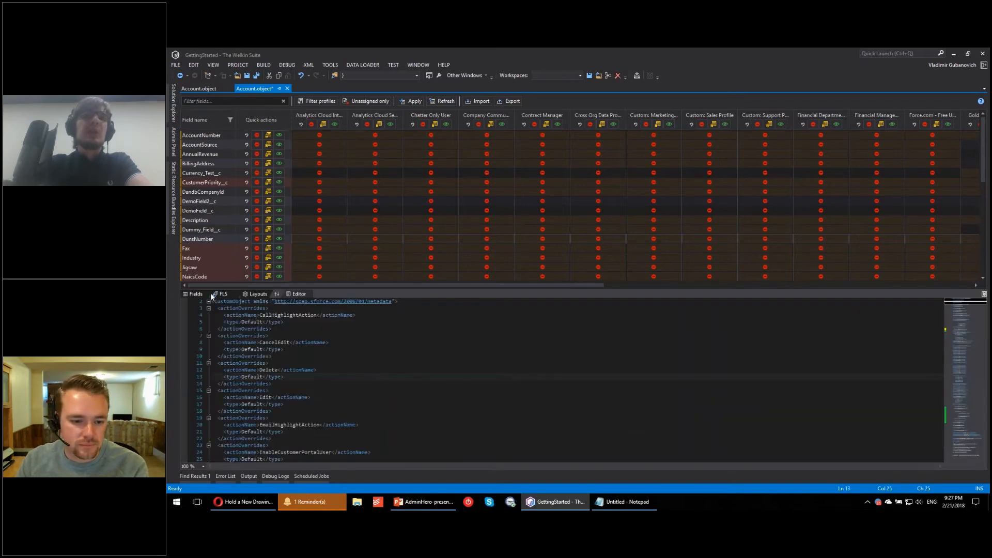
{"action": "left_click", "coordinate": [224, 296]}
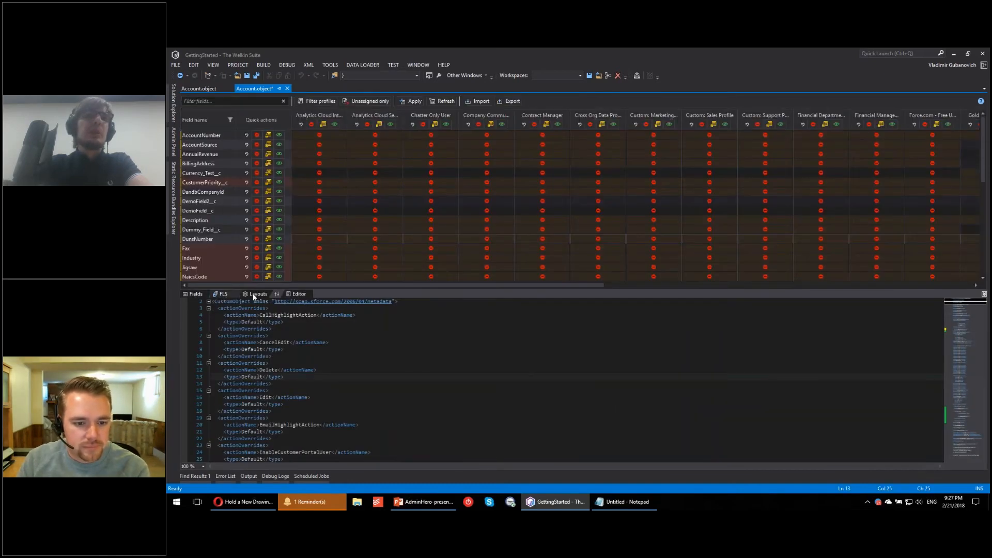
{"action": "left_click", "coordinate": [227, 297]}
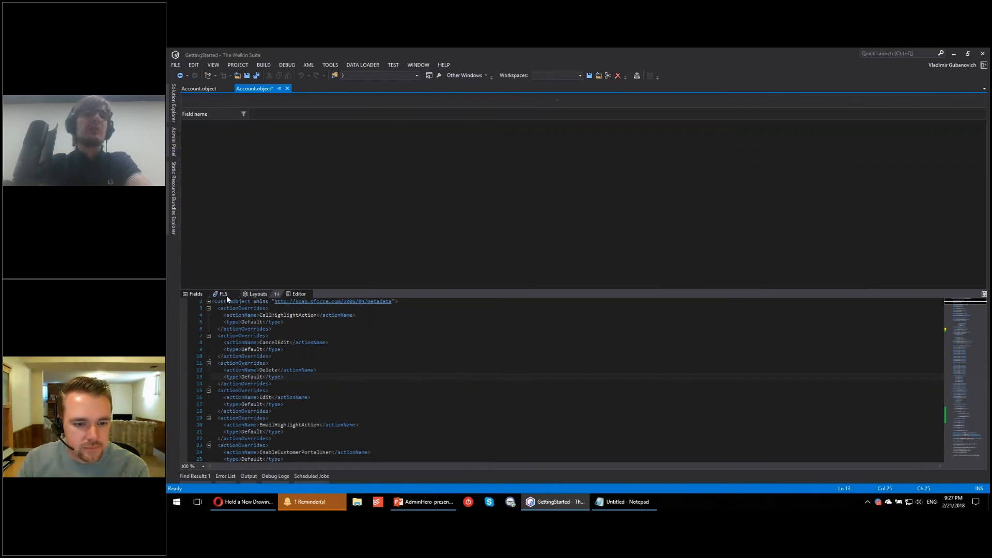
Step: Open Billing_Item__c.object from DummySecondProject's objects folder and show its field-level security
{"action": "left_click", "coordinate": [173, 99]}
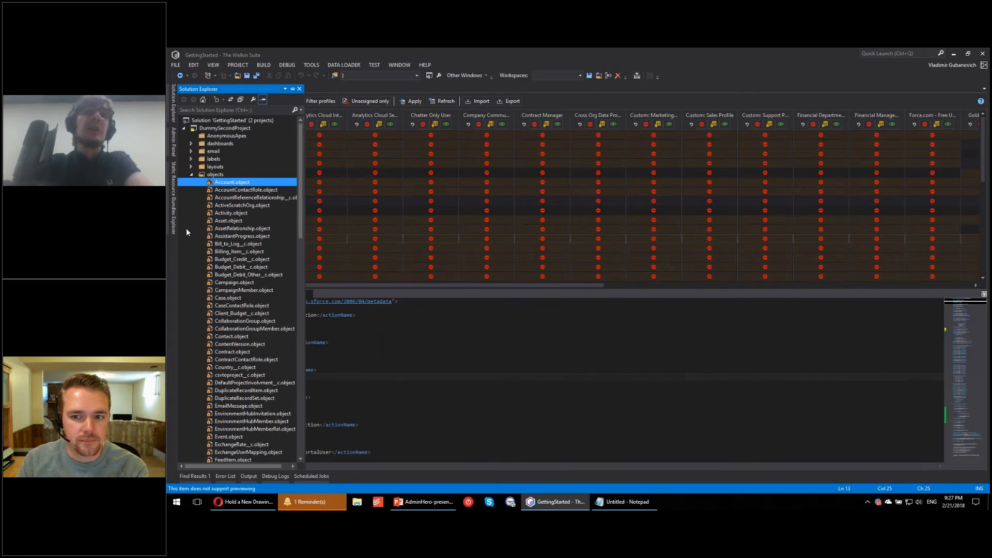
{"action": "left_click", "coordinate": [234, 252]}
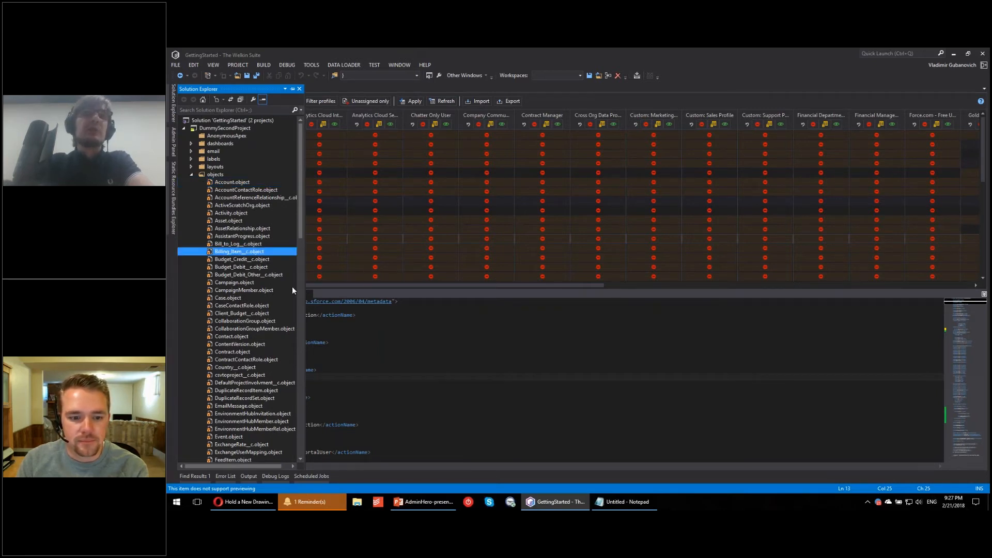
{"action": "left_click", "coordinate": [483, 354]}
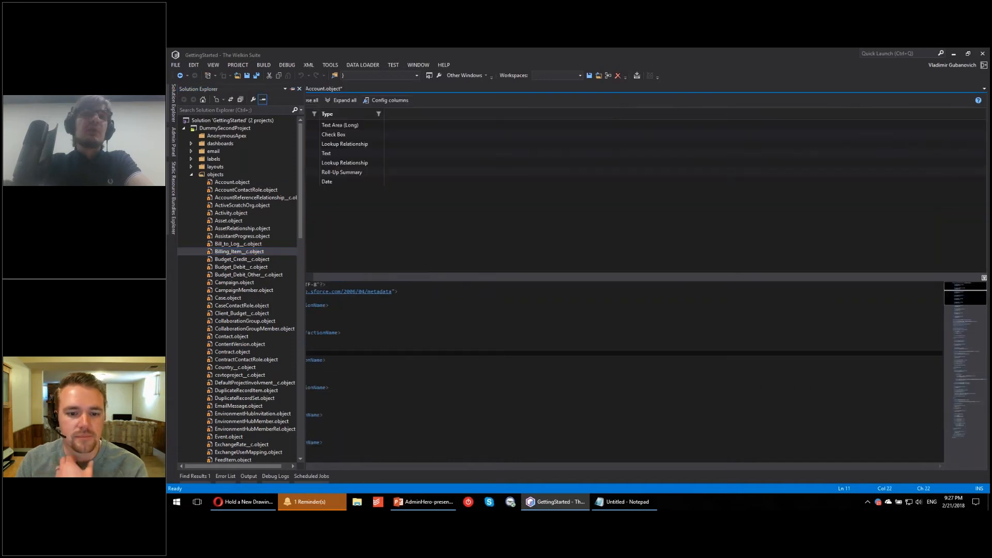
{"action": "left_click", "coordinate": [222, 278]}
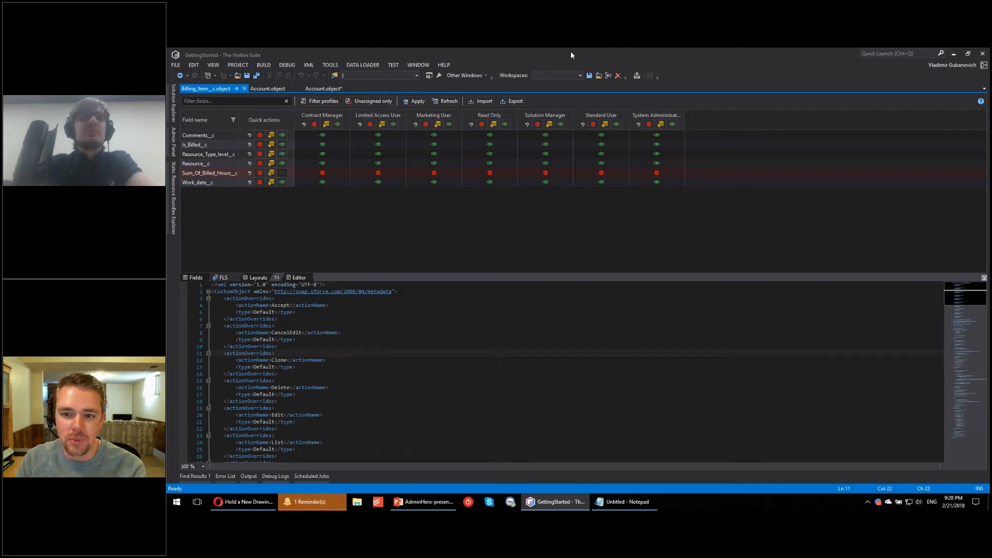
{"action": "left_click", "coordinate": [272, 89]}
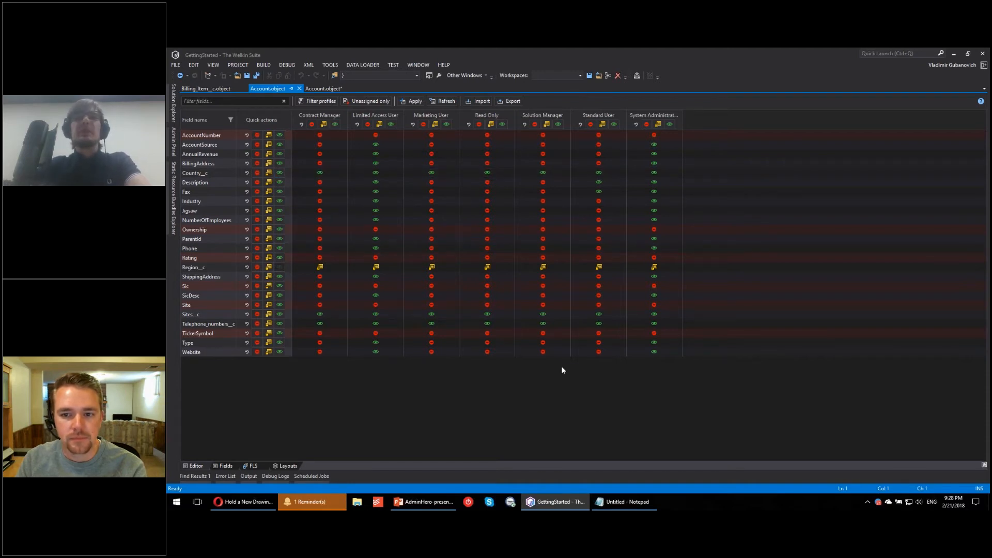
{"action": "left_click", "coordinate": [370, 66]}
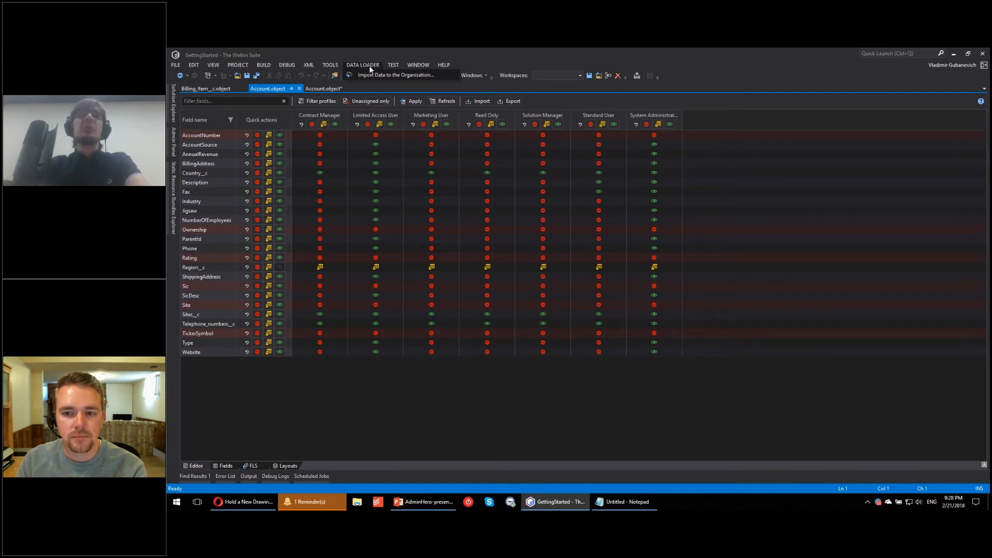
{"action": "left_click", "coordinate": [489, 59]}
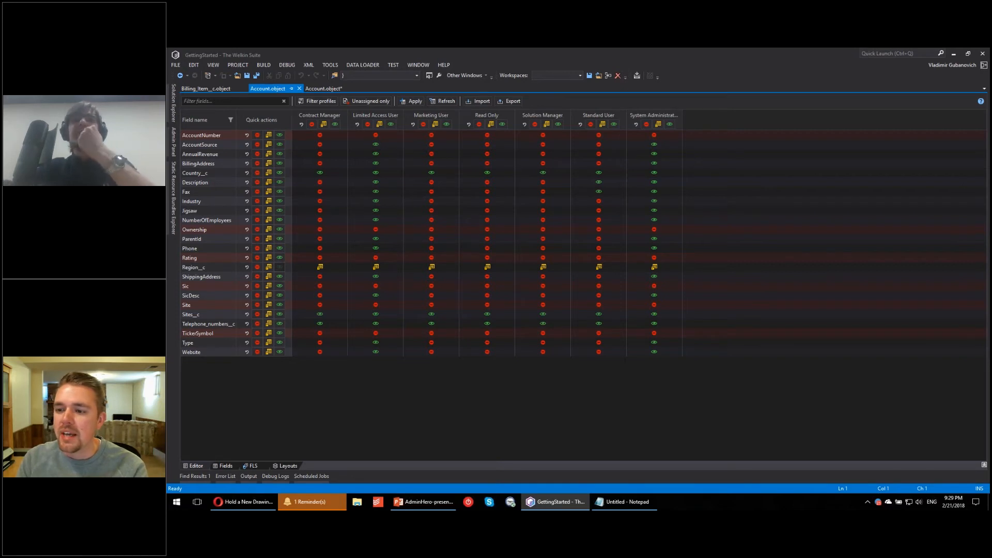
Step: Return to the GettingStarted project's Account.object and show its page layouts in an expanded view
{"action": "left_click", "coordinate": [323, 89]}
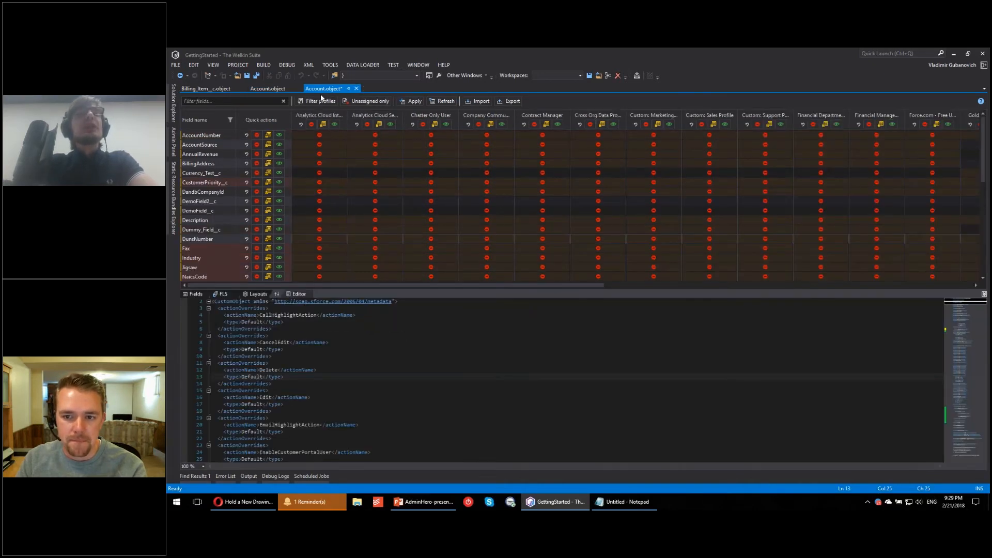
{"action": "left_click", "coordinate": [195, 294]}
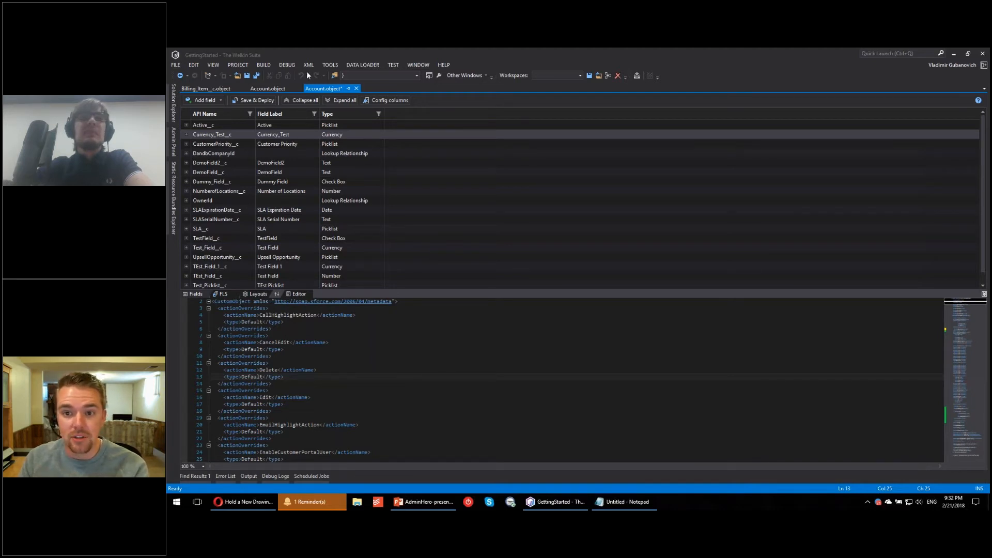
{"action": "left_click", "coordinate": [984, 294]}
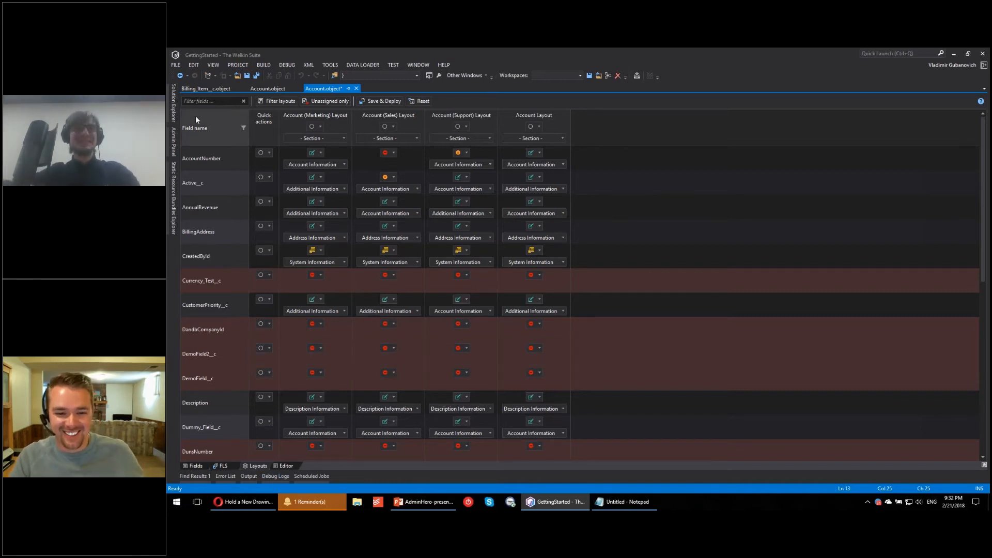
{"action": "left_click", "coordinate": [173, 146]}
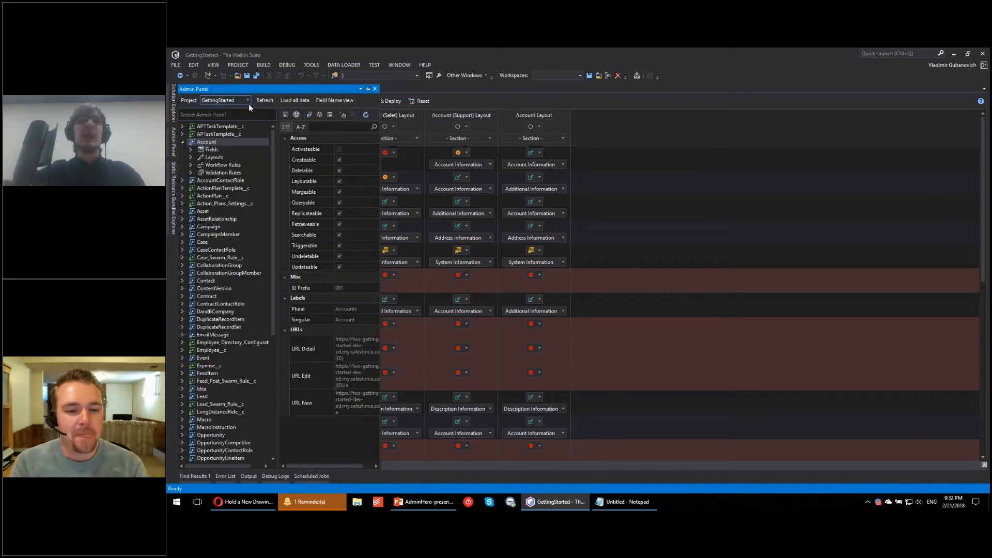
{"action": "left_click", "coordinate": [368, 89]}
{"action": "left_click", "coordinate": [240, 89]}
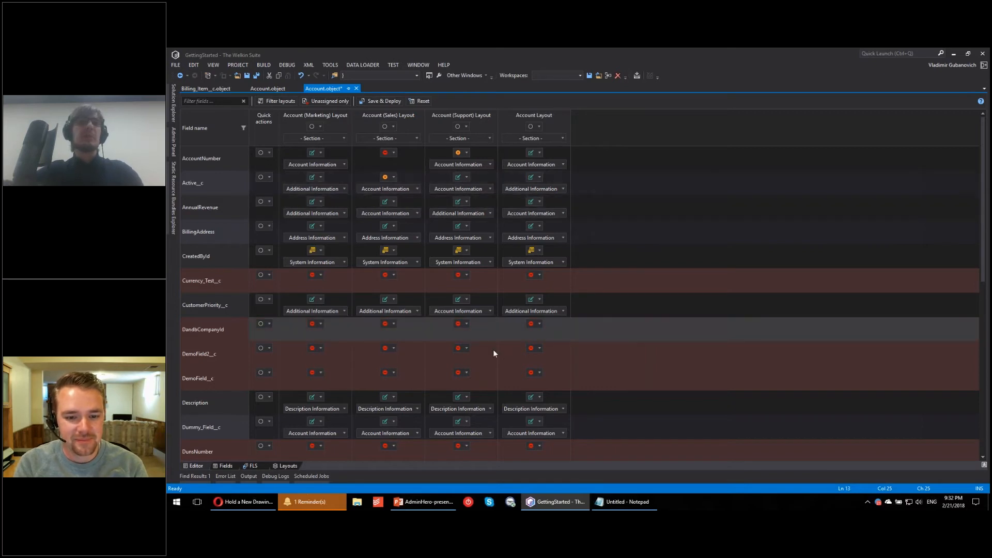
{"action": "left_click_drag", "start_coordinate": [192, 466], "coordinate": [290, 466]}
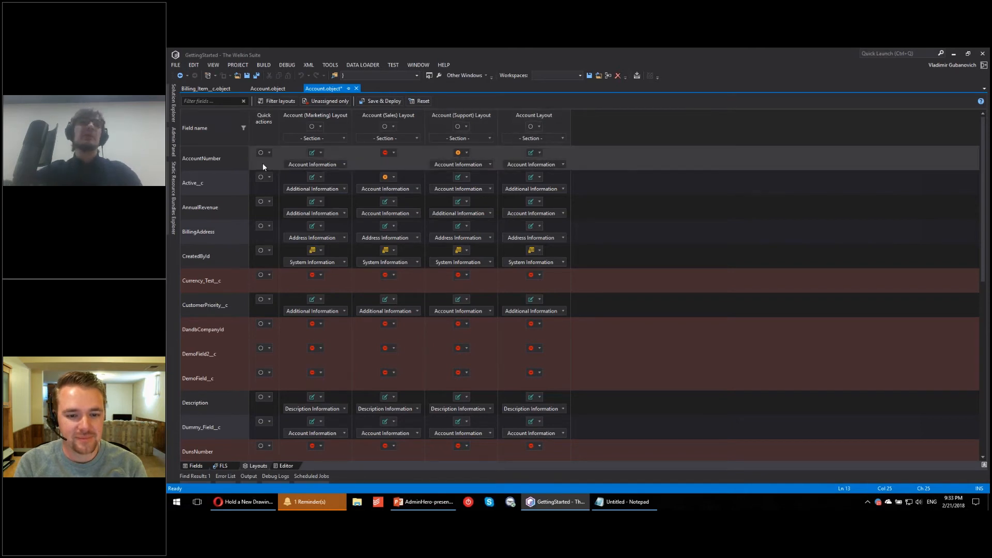
Step: Move AccountNumber to the System Information section of the Account (Marketing) Layout, and check the available bulk layout actions
{"action": "left_click", "coordinate": [301, 165]}
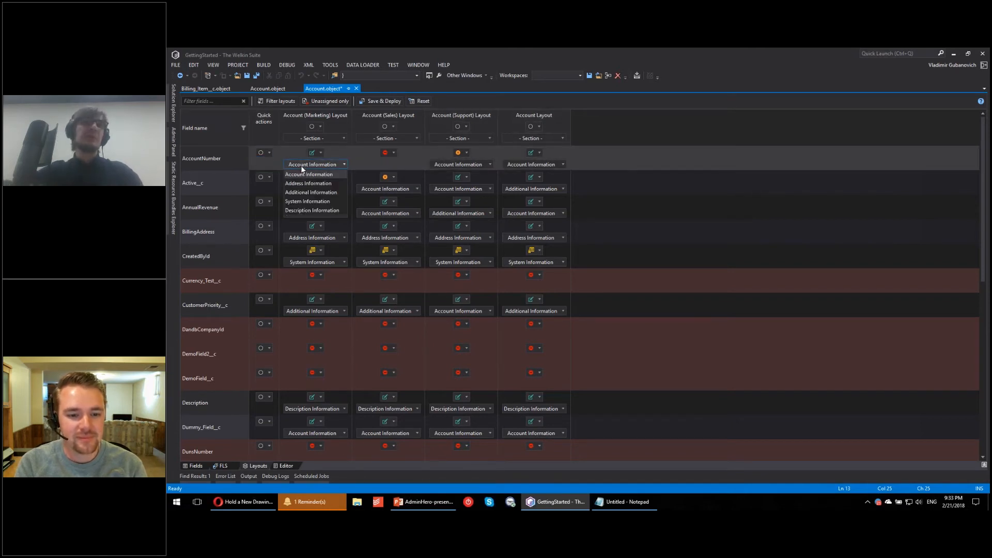
{"action": "left_click", "coordinate": [328, 201]}
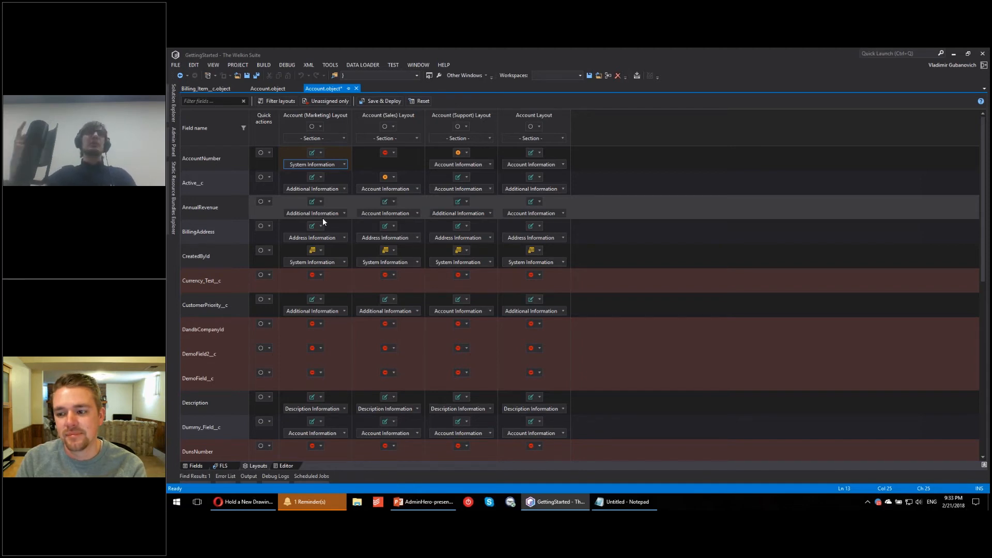
{"action": "right_click", "coordinate": [331, 130]}
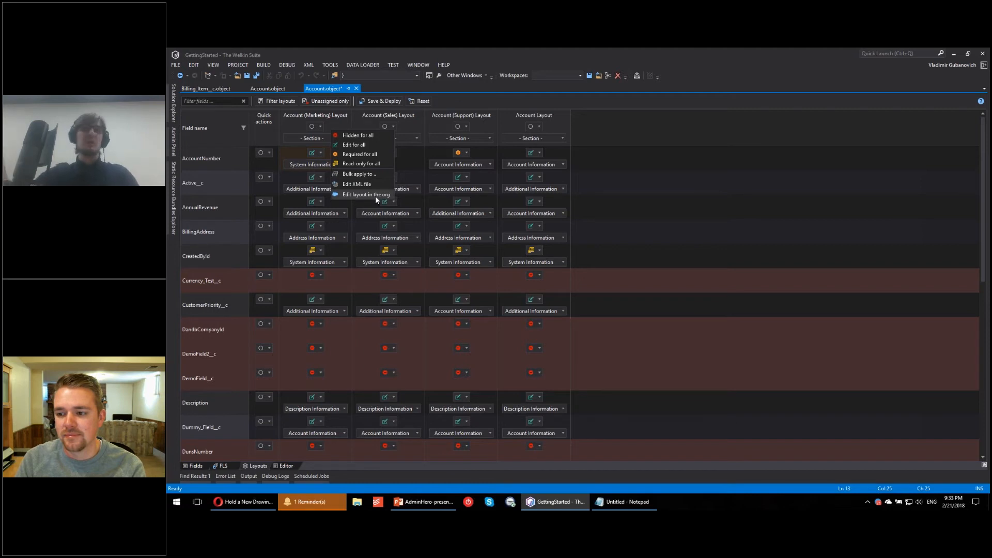
{"action": "left_click", "coordinate": [655, 234]}
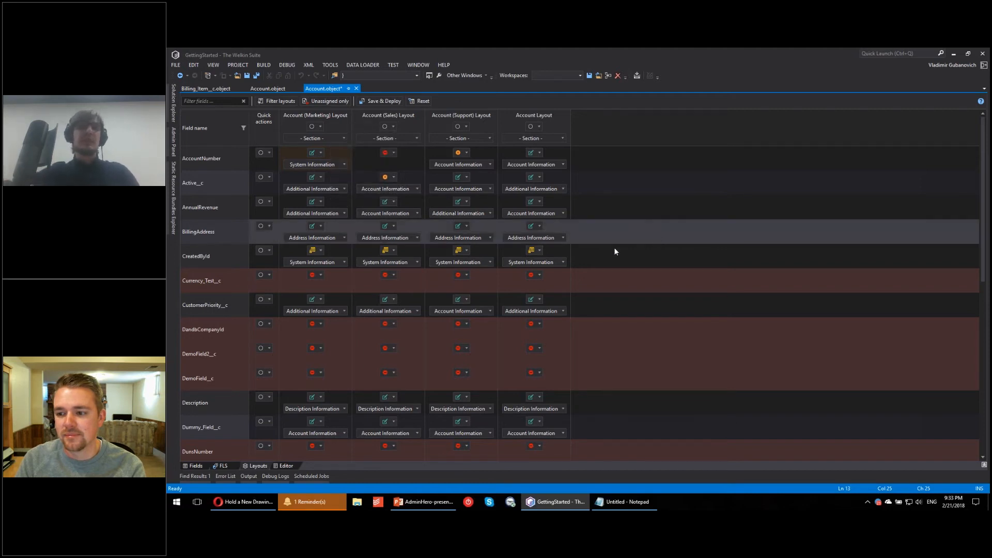
Step: Check which bulk visibility options are available for the DandbCompanyId field across all Account layouts
{"action": "scroll", "coordinate": [588, 270], "scroll_direction": "down", "scroll_amount": 5}
{"action": "right_click", "coordinate": [203, 216]}
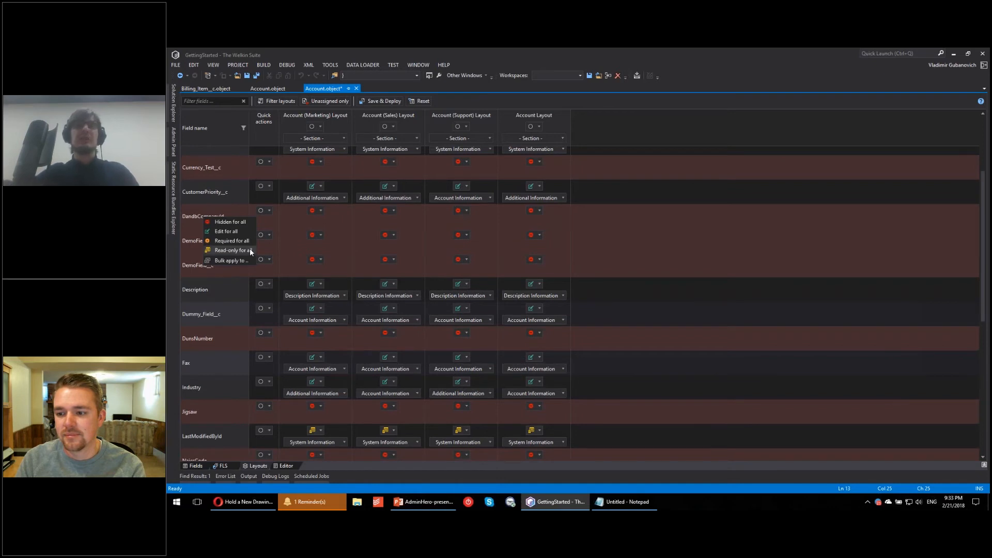
{"action": "left_click", "coordinate": [642, 203]}
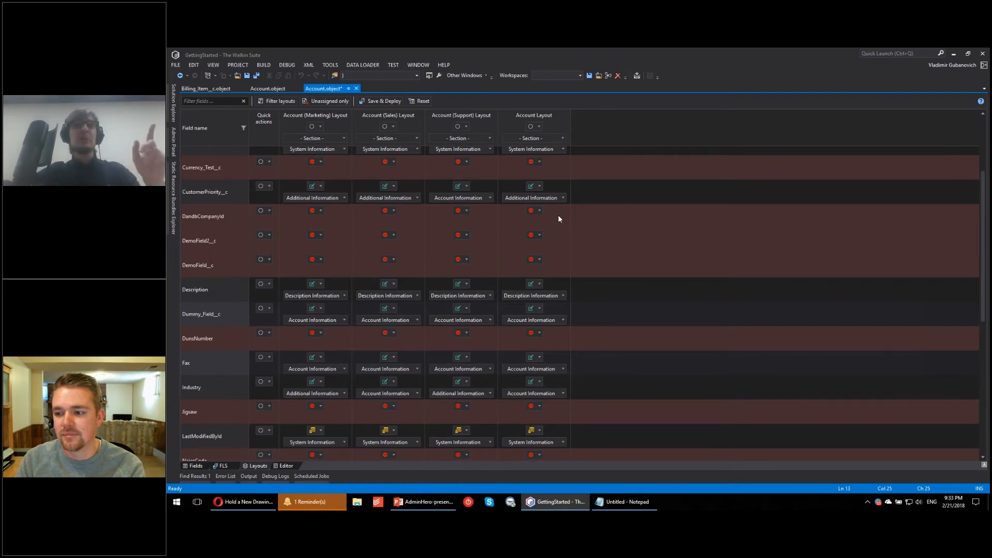
Step: Pin and widen the Admin Panel, expand Account's layouts and show the details of the Account (Marketing) Layout
{"action": "left_click", "coordinate": [174, 140]}
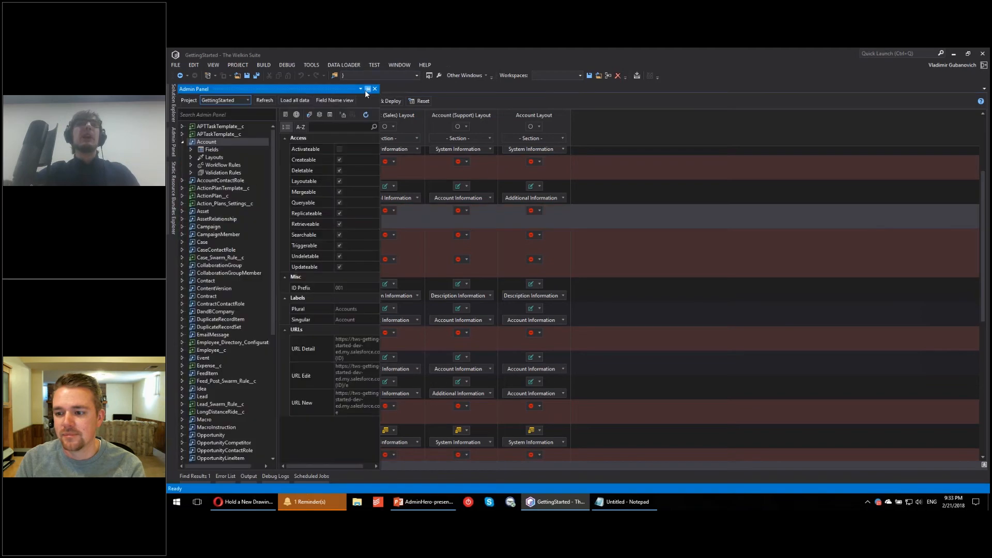
{"action": "left_click", "coordinate": [368, 89]}
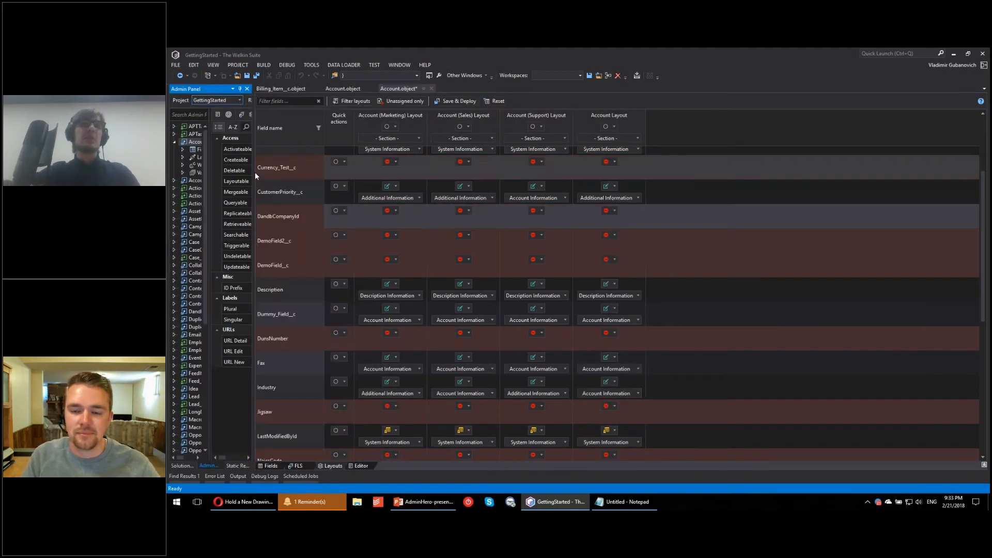
{"action": "left_click_drag", "start_coordinate": [344, 177], "coordinate": [394, 177]}
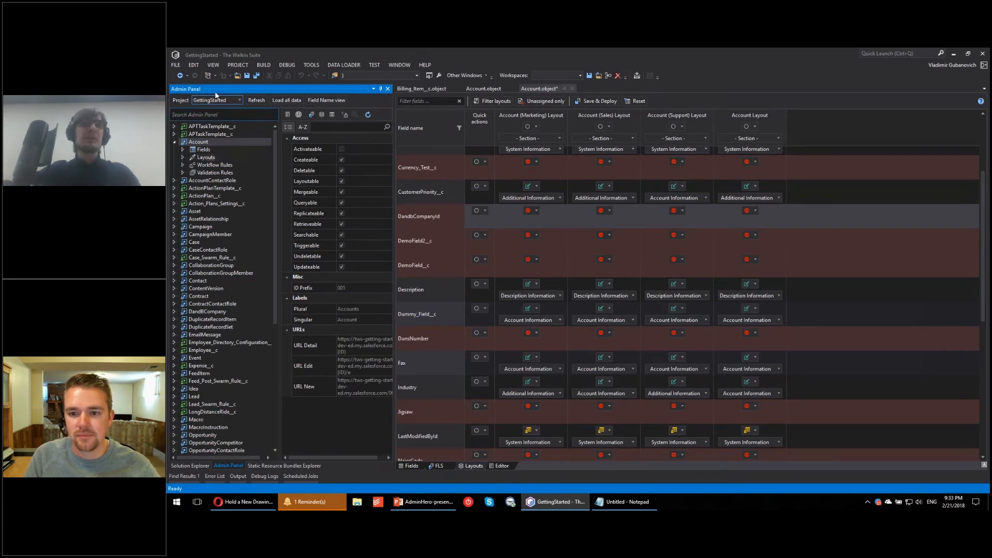
{"action": "left_click", "coordinate": [183, 158]}
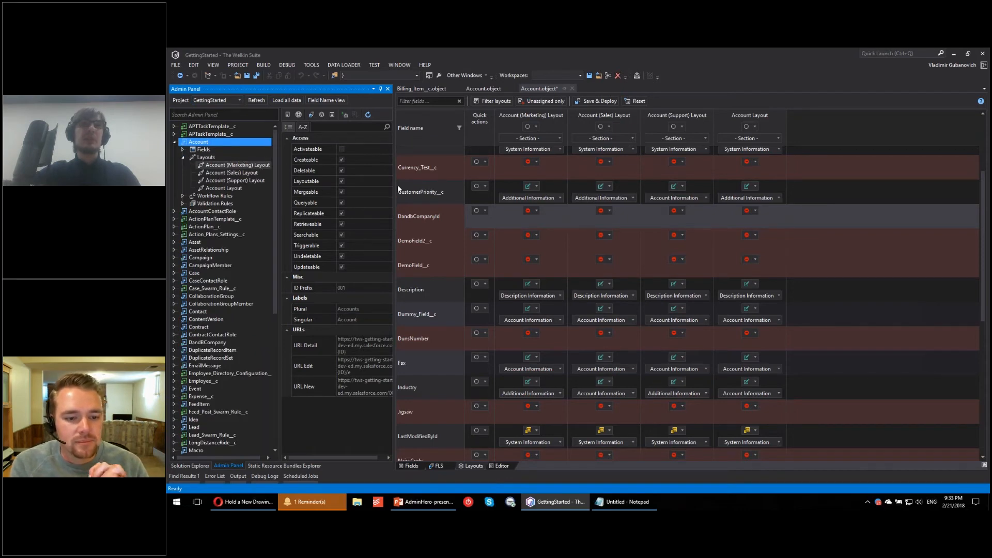
{"action": "left_click_drag", "start_coordinate": [396, 186], "coordinate": [493, 187]}
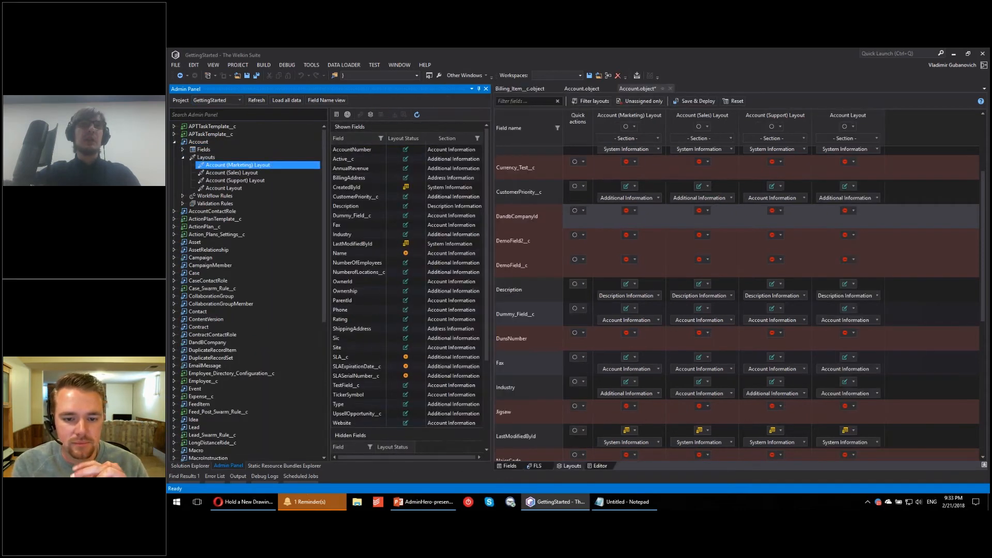
{"action": "left_click_drag", "start_coordinate": [279, 182], "coordinate": [294, 182]}
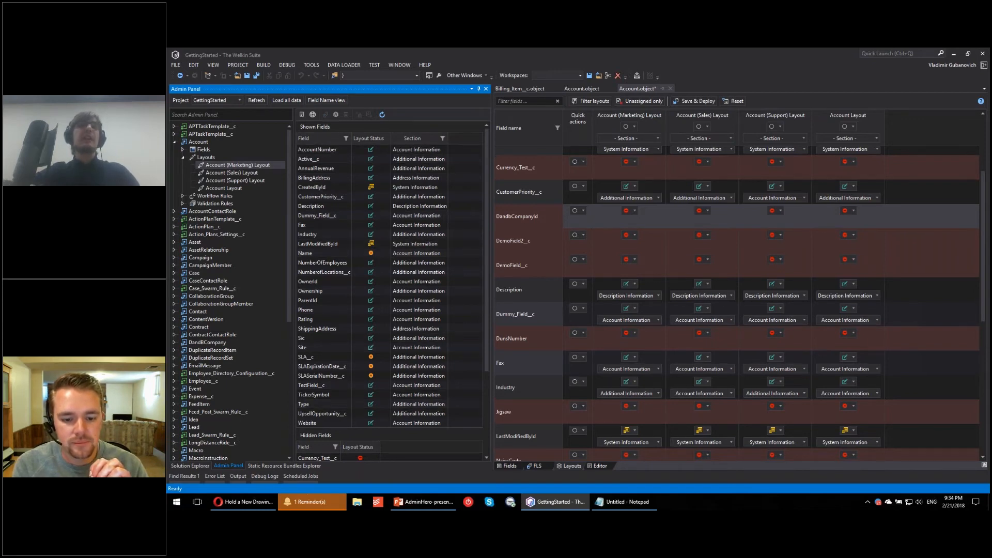
Step: Look through the shown and hidden fields of the Account (Marketing) Layout
{"action": "left_click_drag", "start_coordinate": [485, 271], "coordinate": [473, 408]}
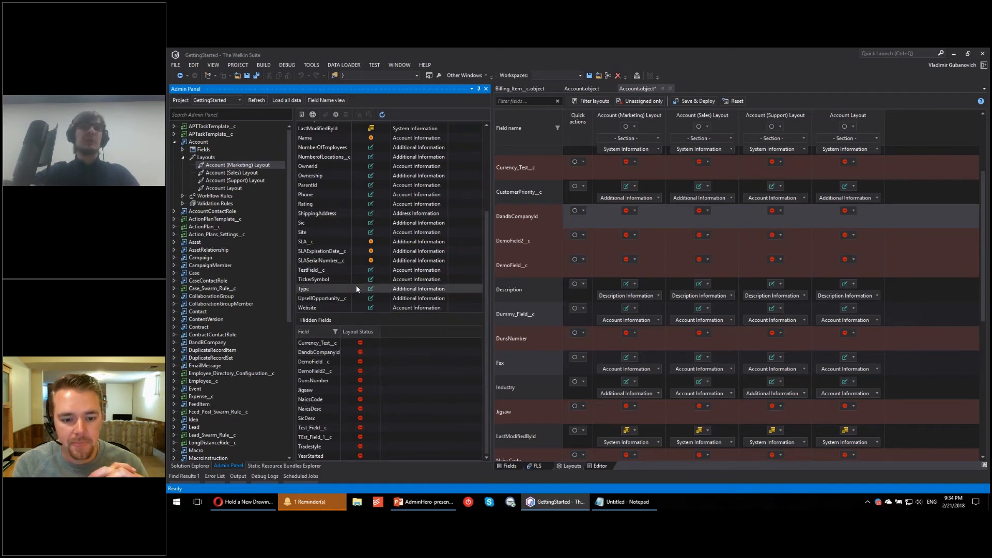
{"action": "scroll", "coordinate": [356, 285], "scroll_direction": "up", "scroll_amount": 4}
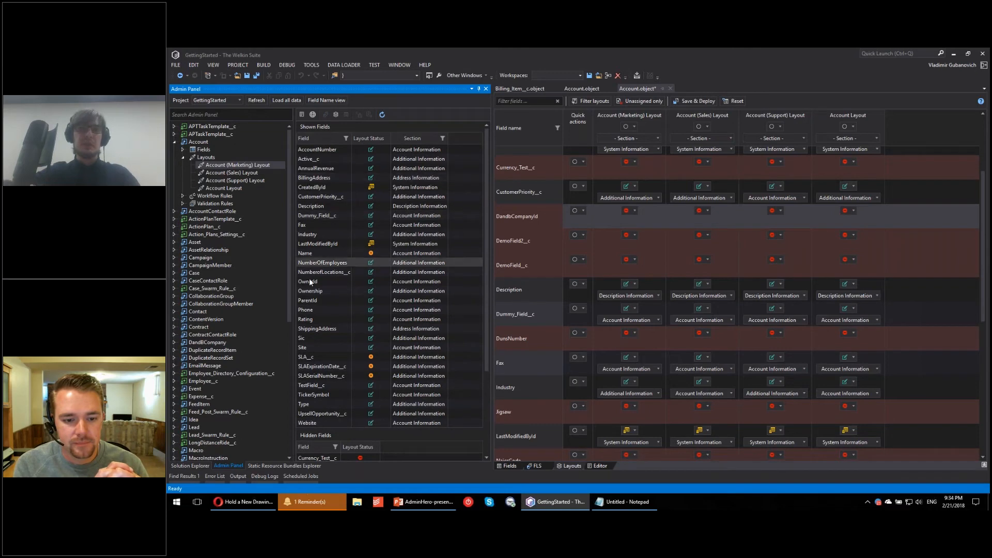
{"action": "scroll", "coordinate": [325, 380], "scroll_direction": "down", "scroll_amount": 4}
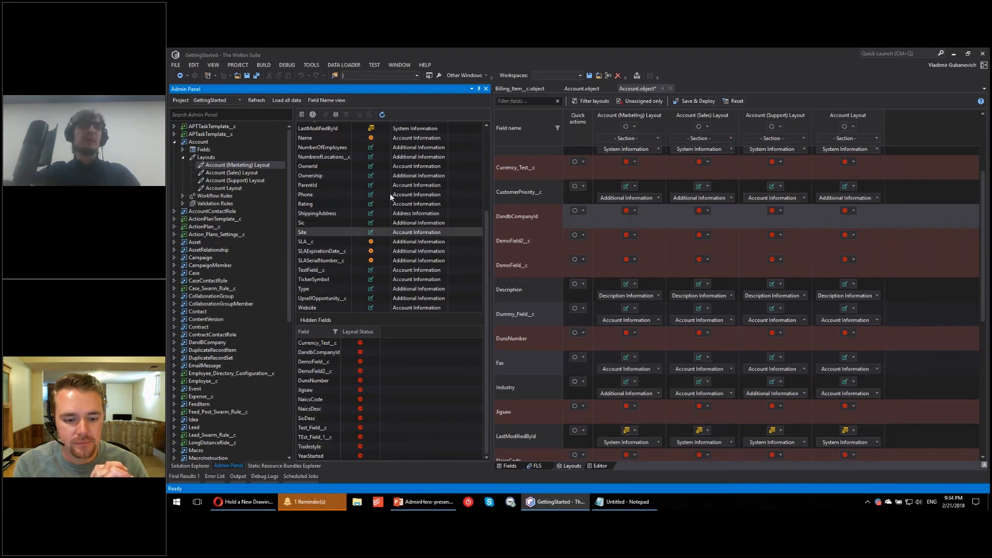
{"action": "scroll", "coordinate": [390, 193], "scroll_direction": "up", "scroll_amount": 4}
Step: Check the field name filter options, try filtering the shown fields by the Address Information section, and clear the filter
{"action": "left_click", "coordinate": [346, 138]}
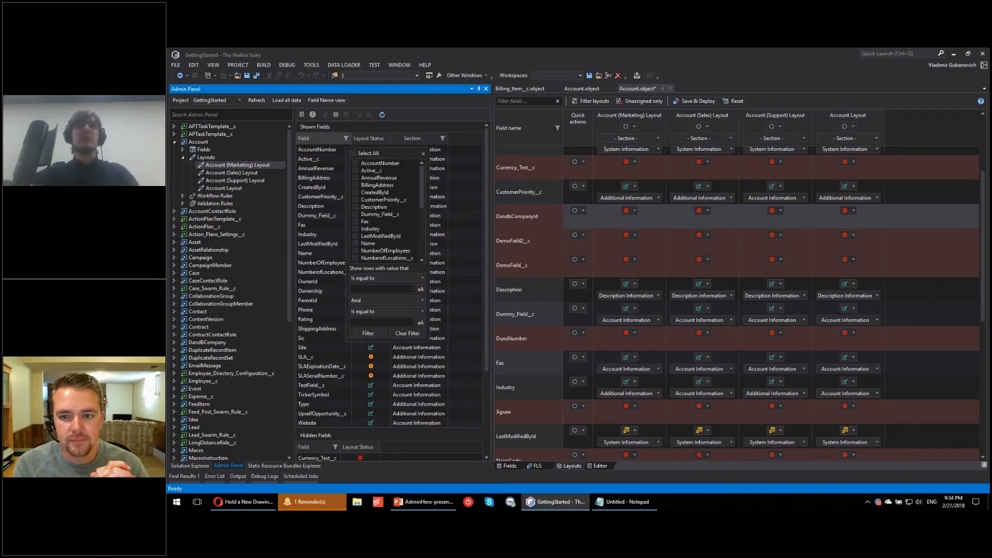
{"action": "left_click", "coordinate": [424, 154]}
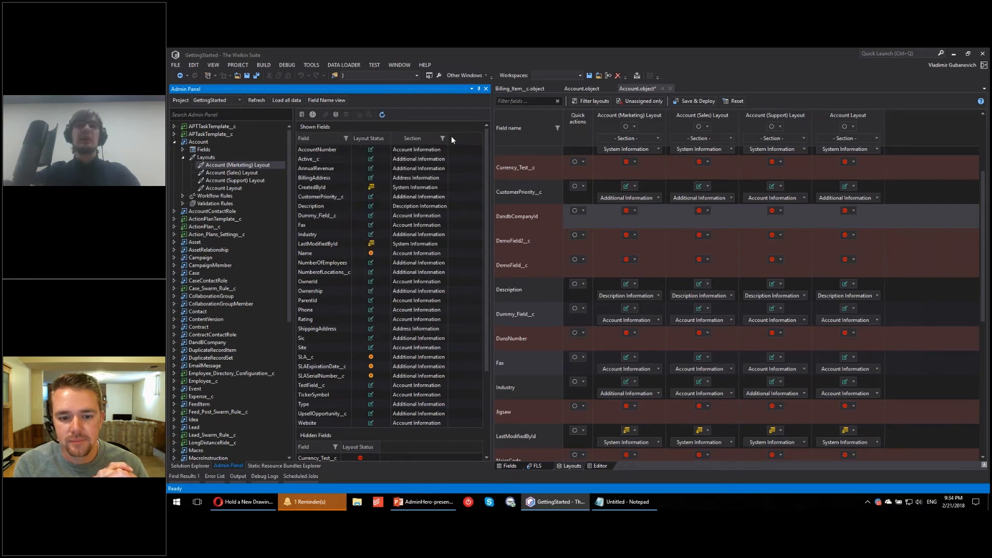
{"action": "left_click", "coordinate": [442, 138]}
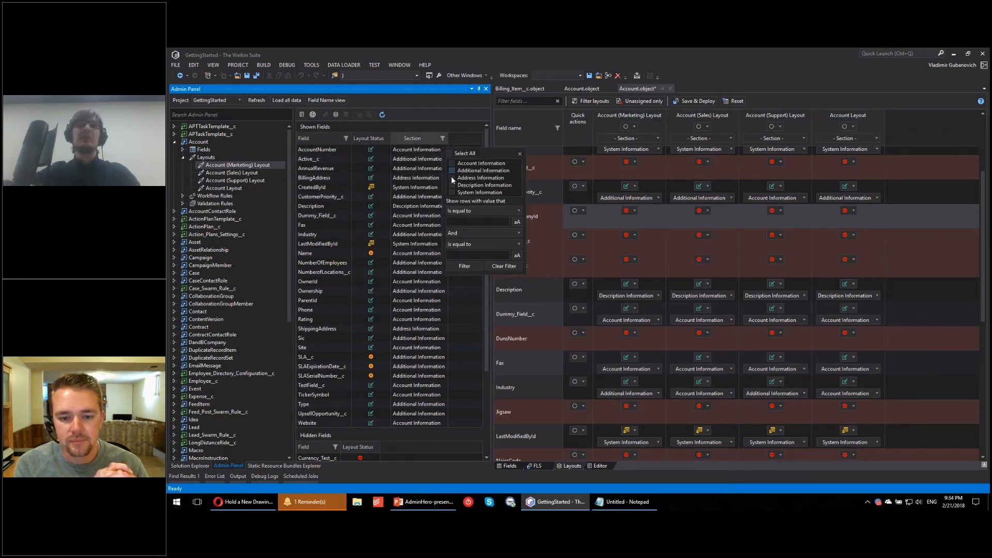
{"action": "left_click", "coordinate": [453, 178]}
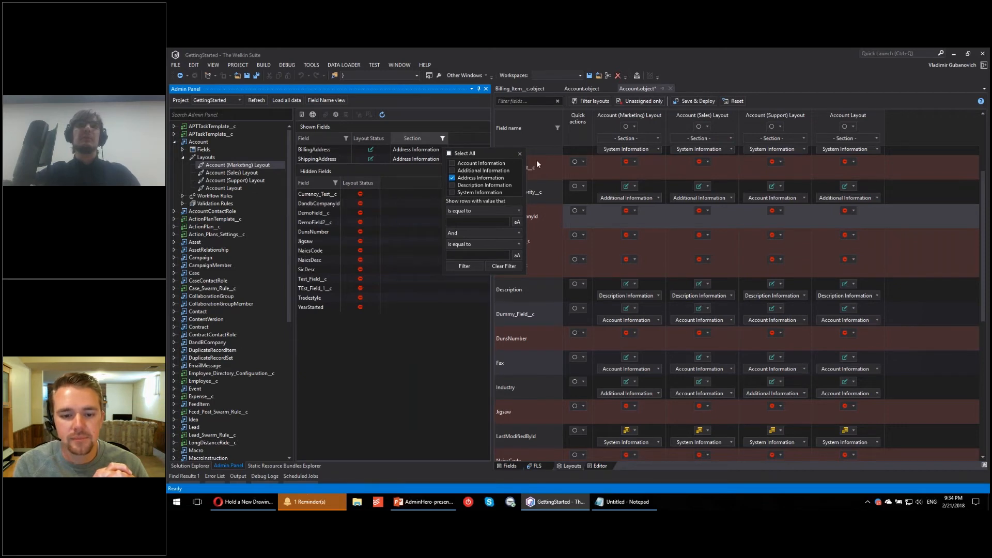
{"action": "left_click", "coordinate": [520, 154]}
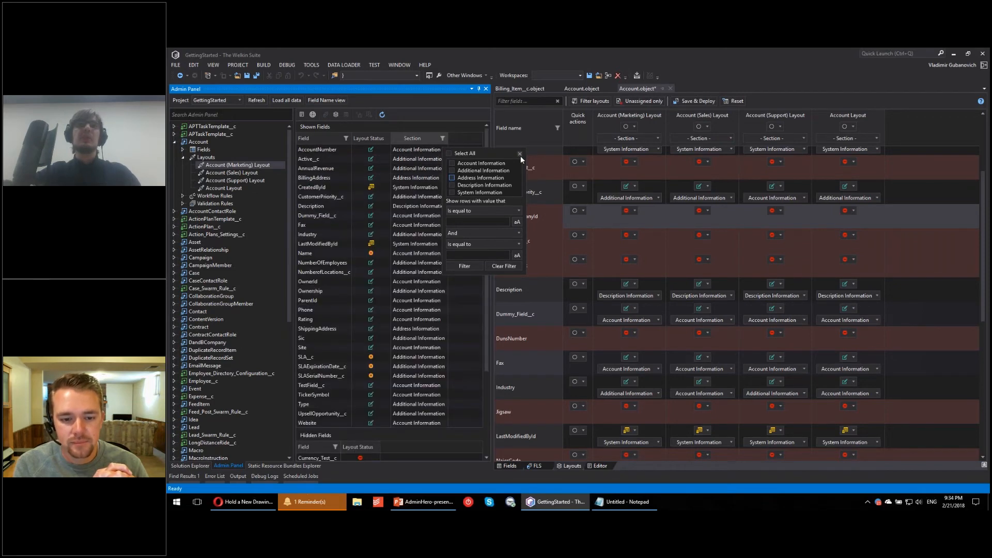
Step: View the fields of the Account (Sales), Account (Support) and Account layouts, and return to the Account (Marketing) Layout
{"action": "left_click", "coordinate": [248, 172]}
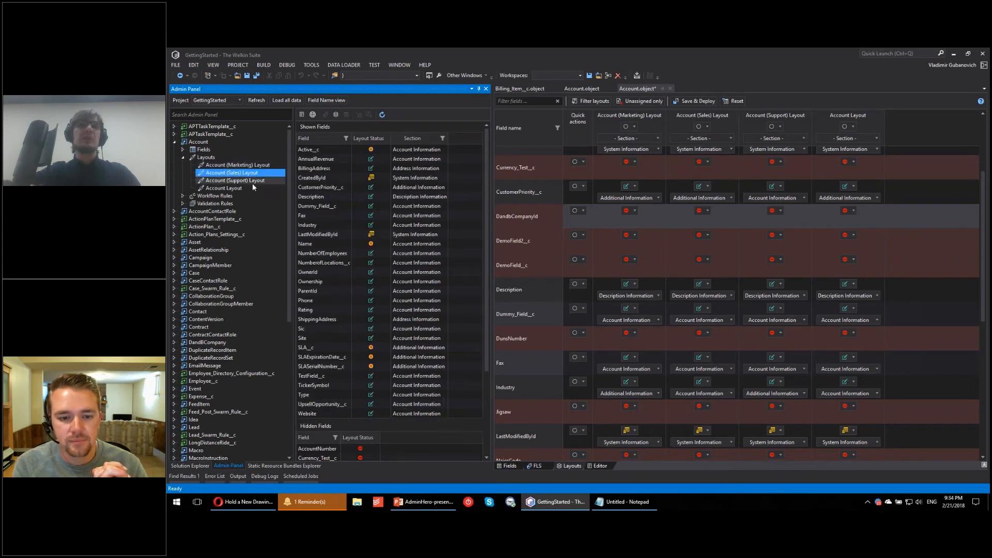
{"action": "left_click", "coordinate": [252, 182]}
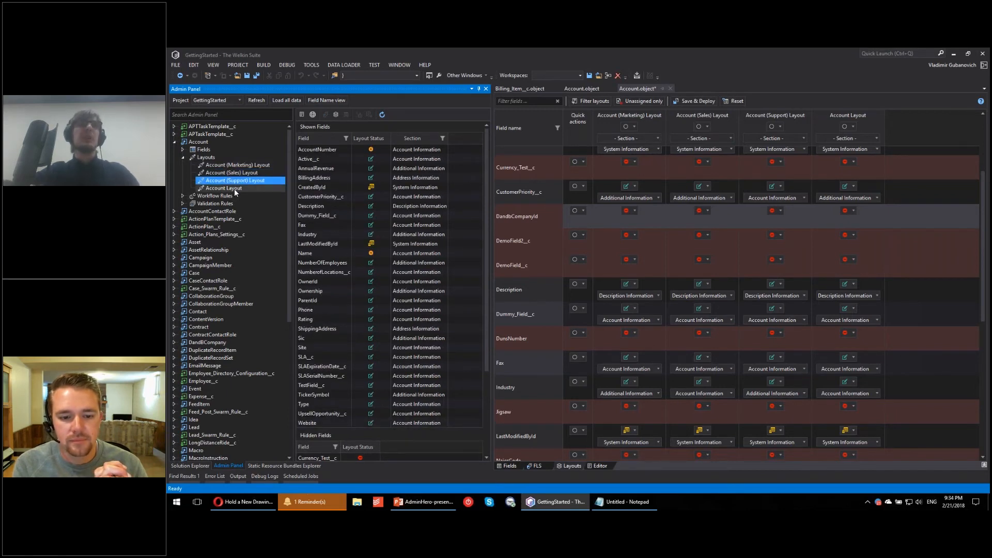
{"action": "left_click", "coordinate": [234, 188]}
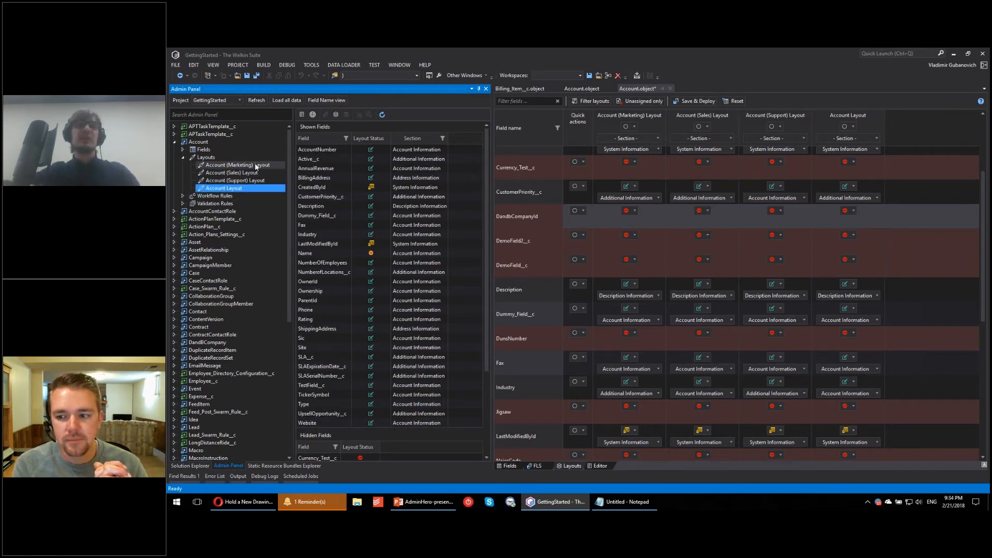
{"action": "left_click", "coordinate": [255, 166]}
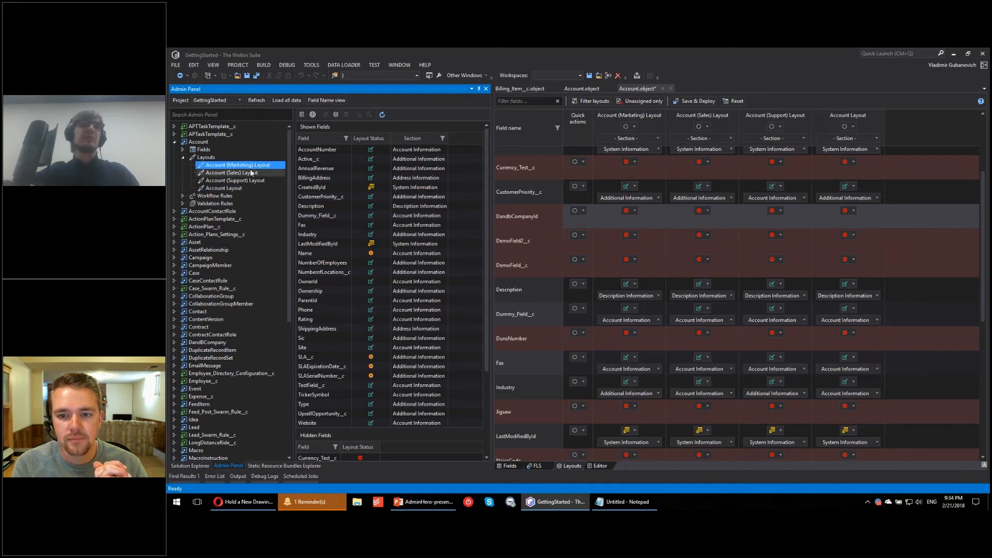
Step: Open the layouts in the sObject Inspector from the Account (Marketing) Layout and look over the field grid
{"action": "right_click", "coordinate": [228, 168]}
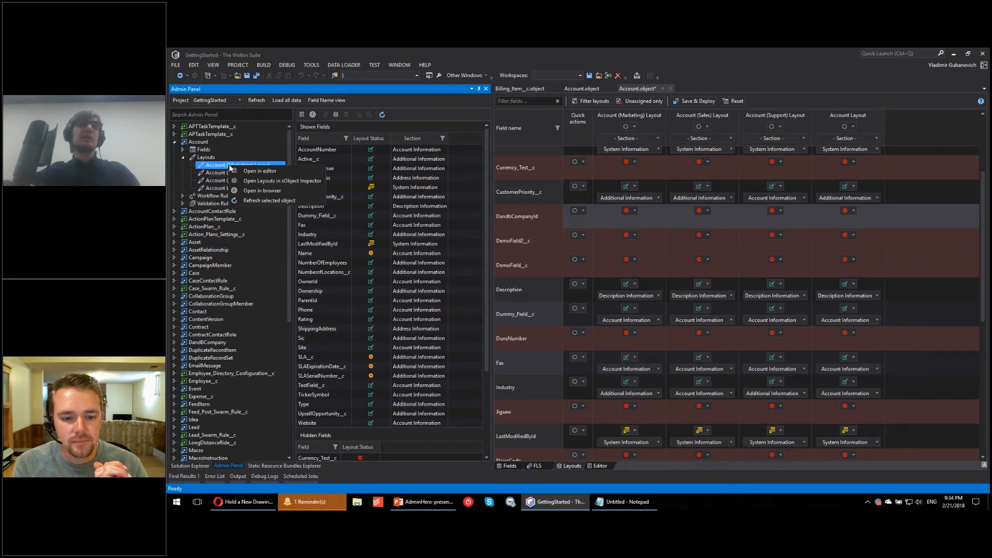
{"action": "left_click", "coordinate": [251, 180]}
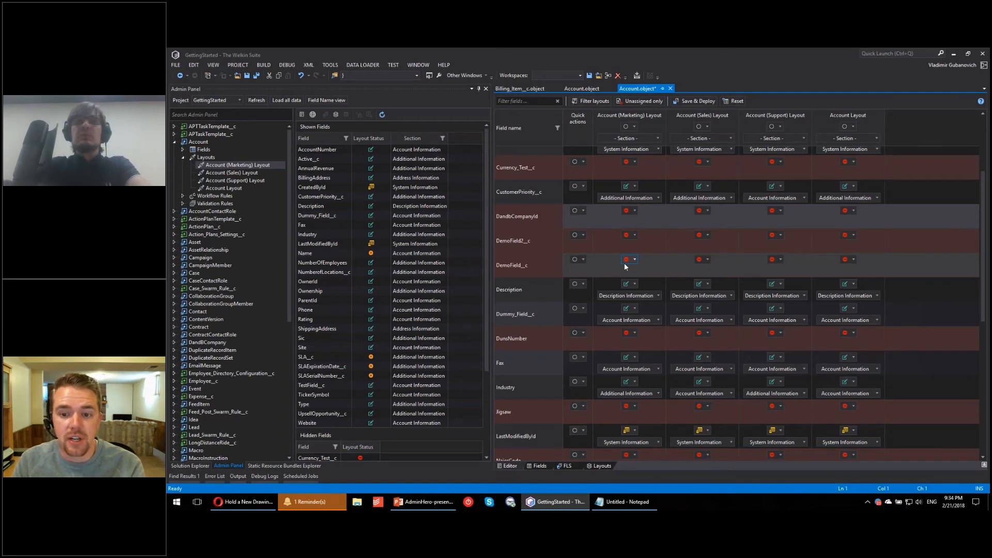
{"action": "scroll", "coordinate": [624, 262], "scroll_direction": "up", "scroll_amount": 1}
{"action": "scroll", "coordinate": [629, 269], "scroll_direction": "down", "scroll_amount": 1}
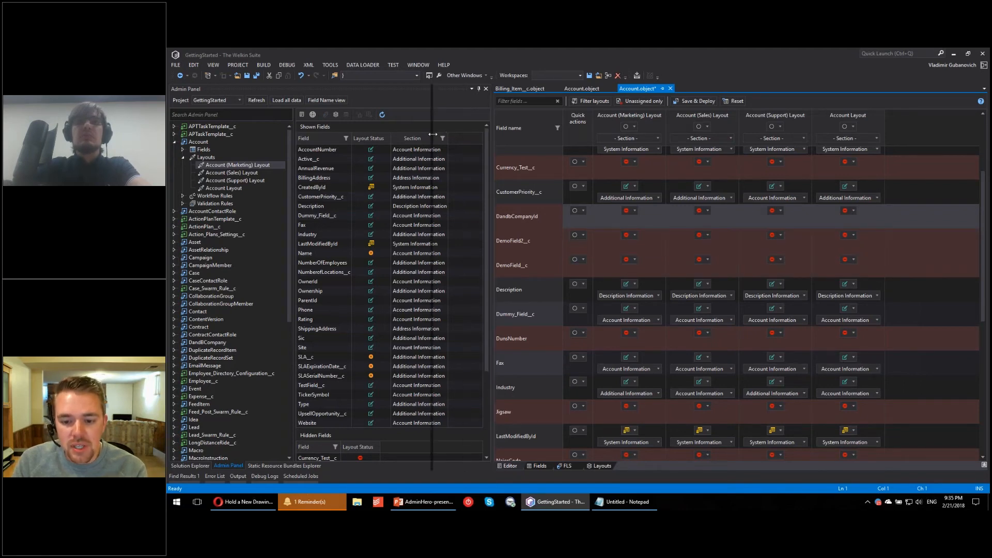
Step: Narrow the Admin Panel and move CustomerPriority__c to the Account Information section of the Account (Marketing) Layout
{"action": "left_click_drag", "start_coordinate": [492, 258], "coordinate": [432, 259]}
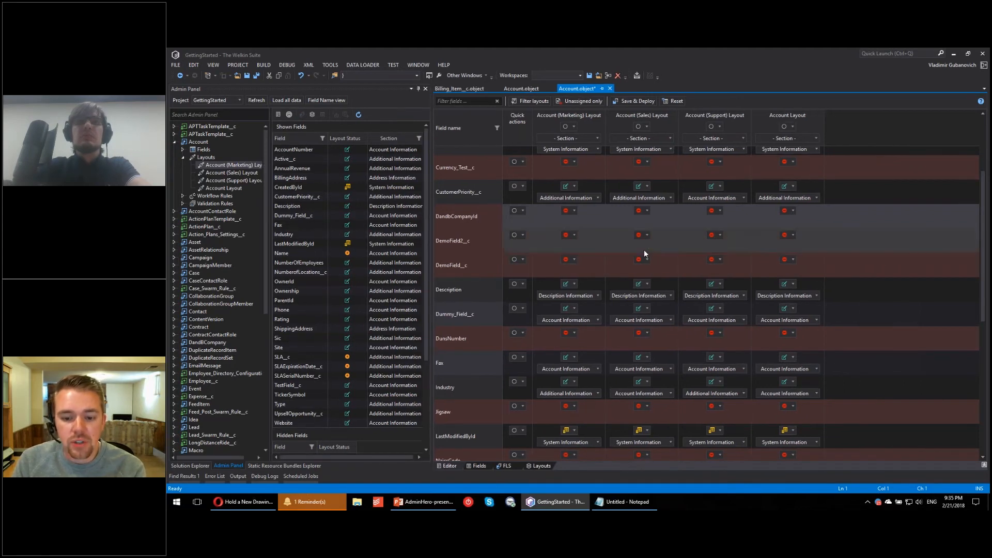
{"action": "scroll", "coordinate": [644, 250], "scroll_direction": "up", "scroll_amount": 1}
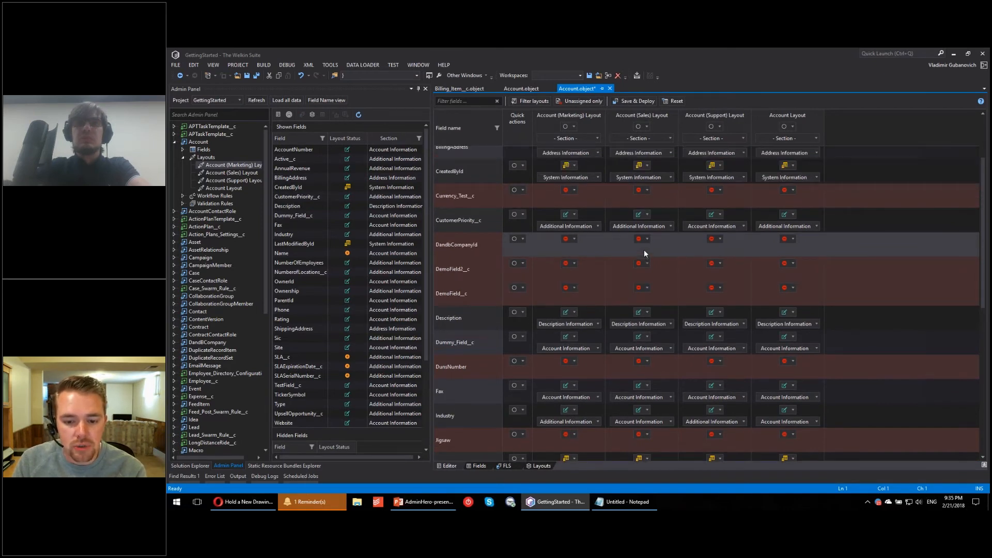
{"action": "left_click", "coordinate": [600, 227]}
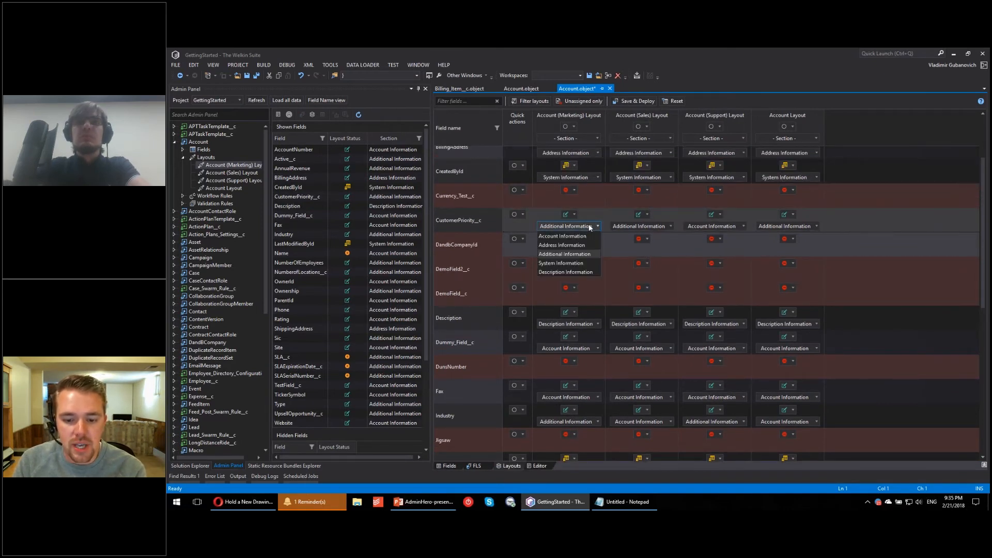
{"action": "left_click", "coordinate": [584, 236]}
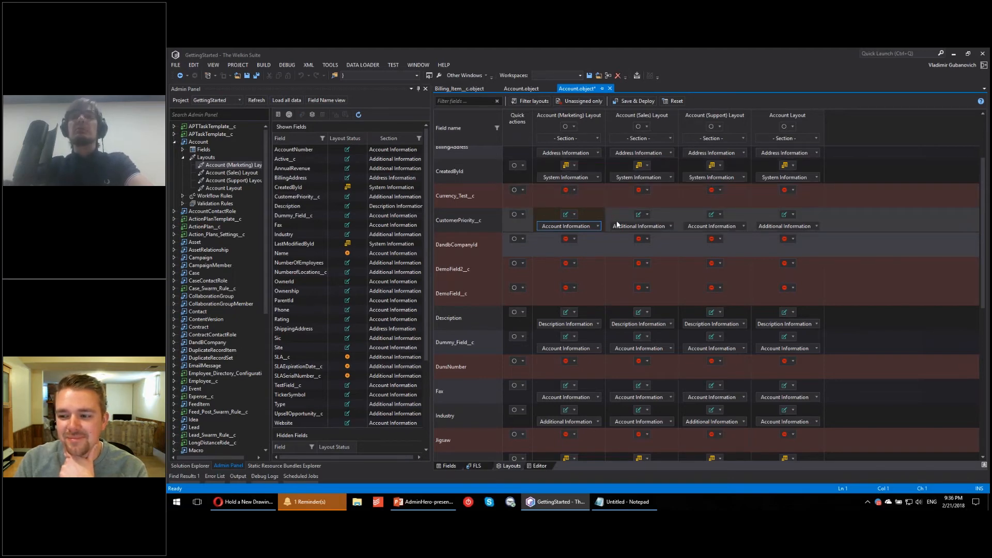
Step: Set CreatedById to Hidden on the Account (Marketing) Layout
{"action": "scroll", "coordinate": [615, 225], "scroll_direction": "up", "scroll_amount": 3}
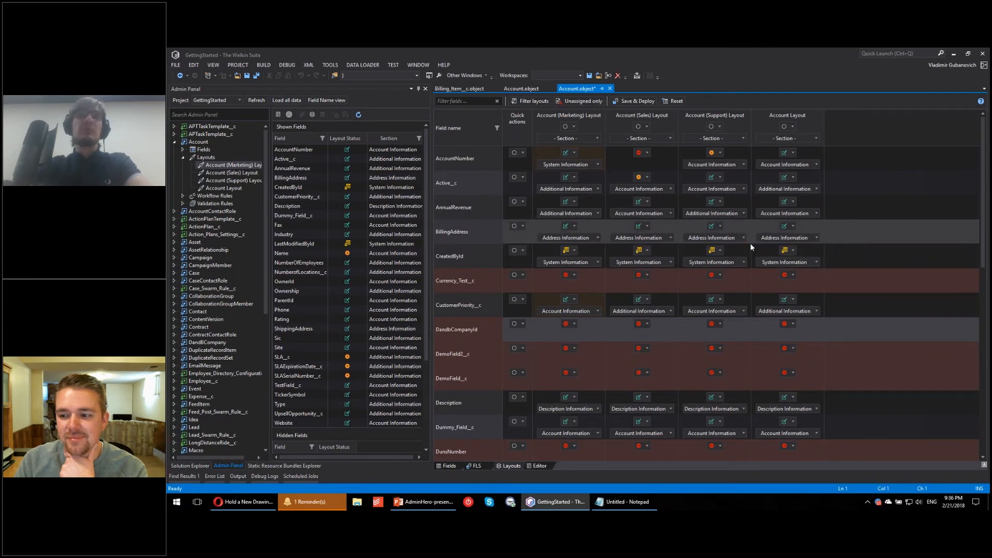
{"action": "left_click", "coordinate": [566, 251]}
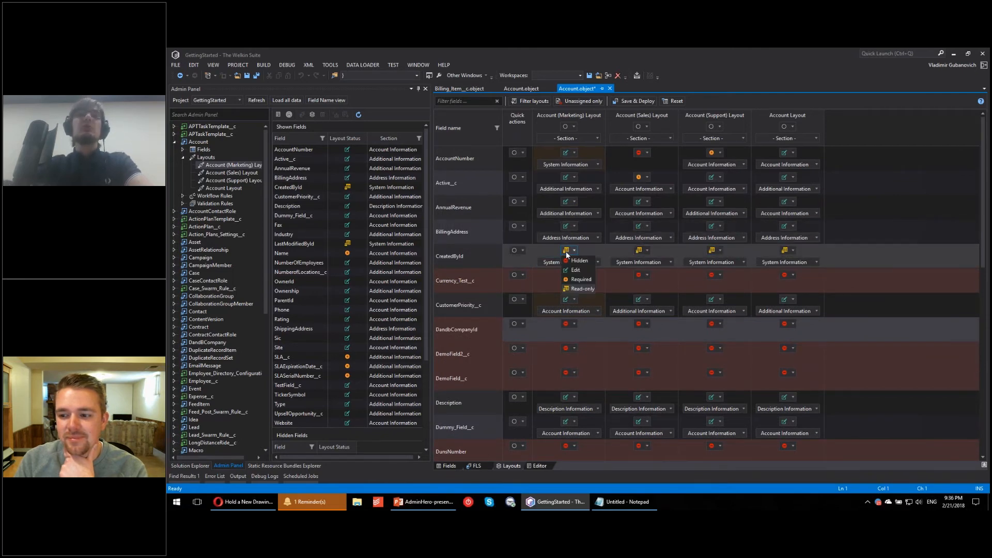
{"action": "left_click", "coordinate": [576, 260]}
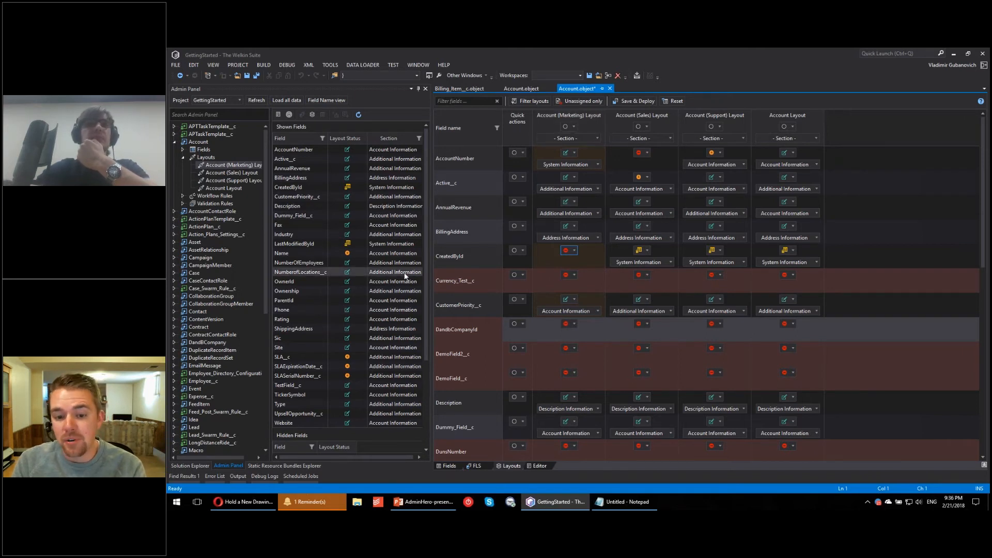
Step: Toggle the Admin Panel's field label and name view, and move BillingAddress to the Account Information section of the Account (Marketing) Layout
{"action": "left_click", "coordinate": [325, 101]}
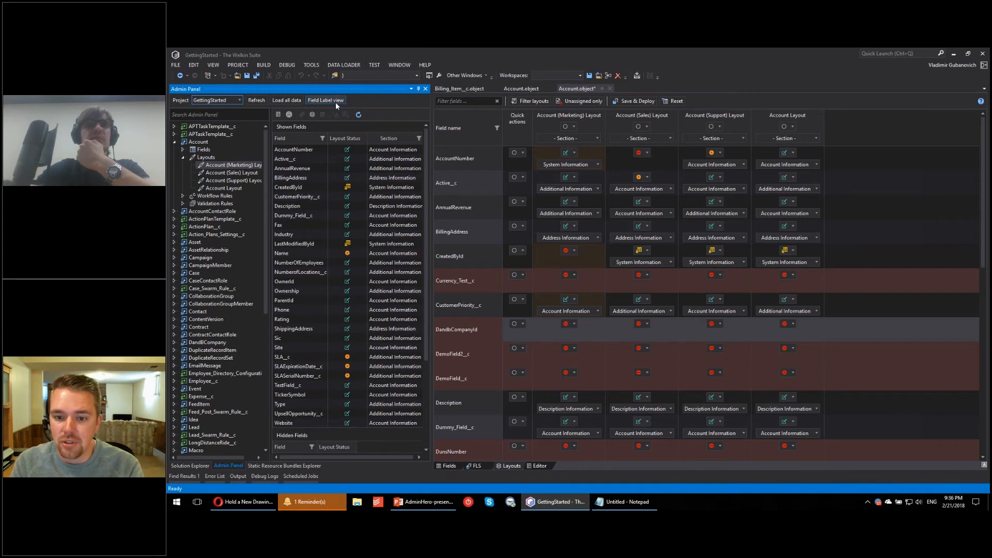
{"action": "left_click", "coordinate": [336, 100]}
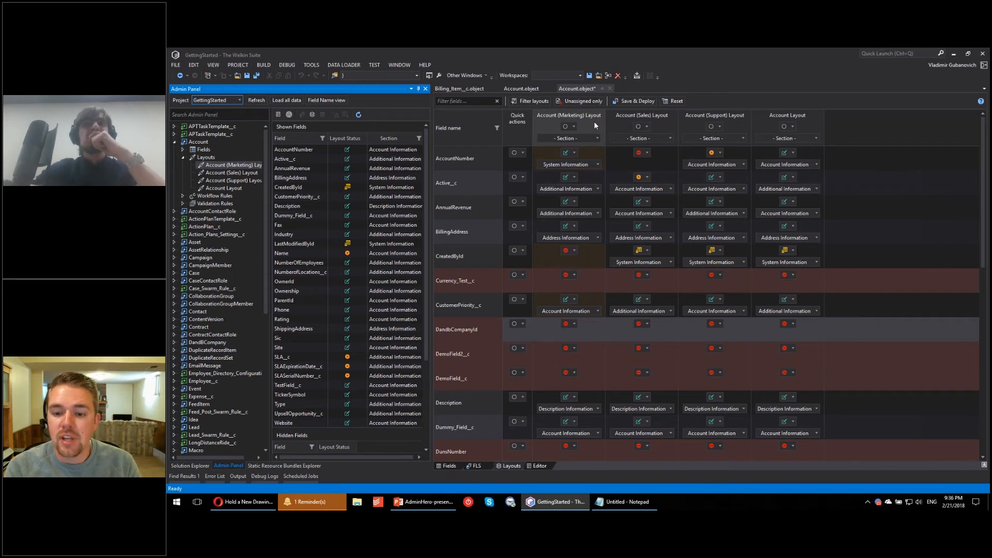
{"action": "left_click", "coordinate": [589, 241]}
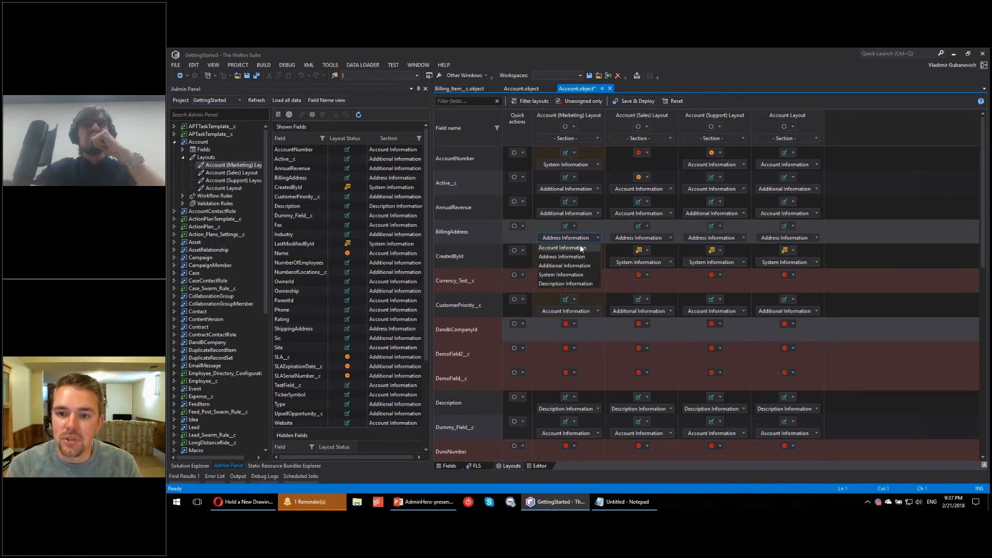
{"action": "left_click", "coordinate": [580, 245]}
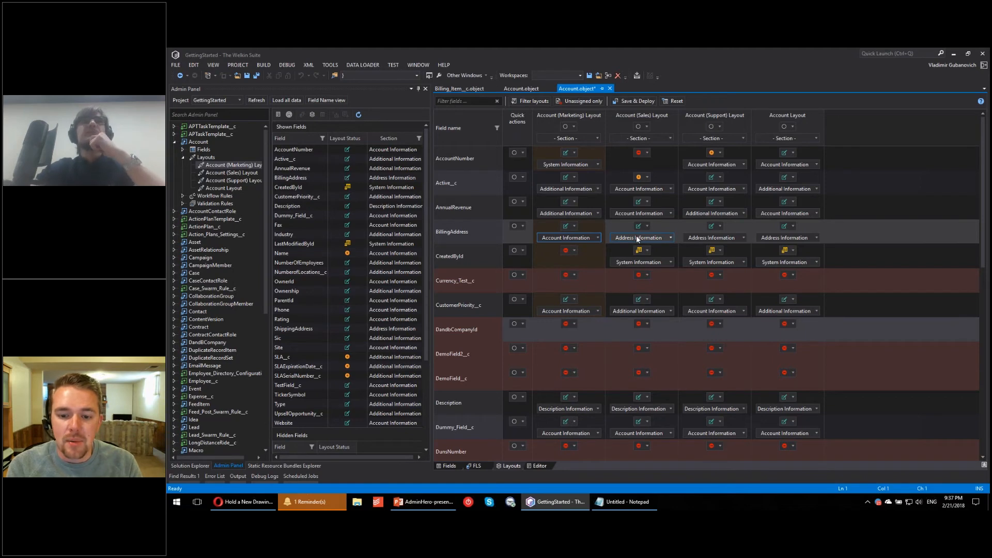
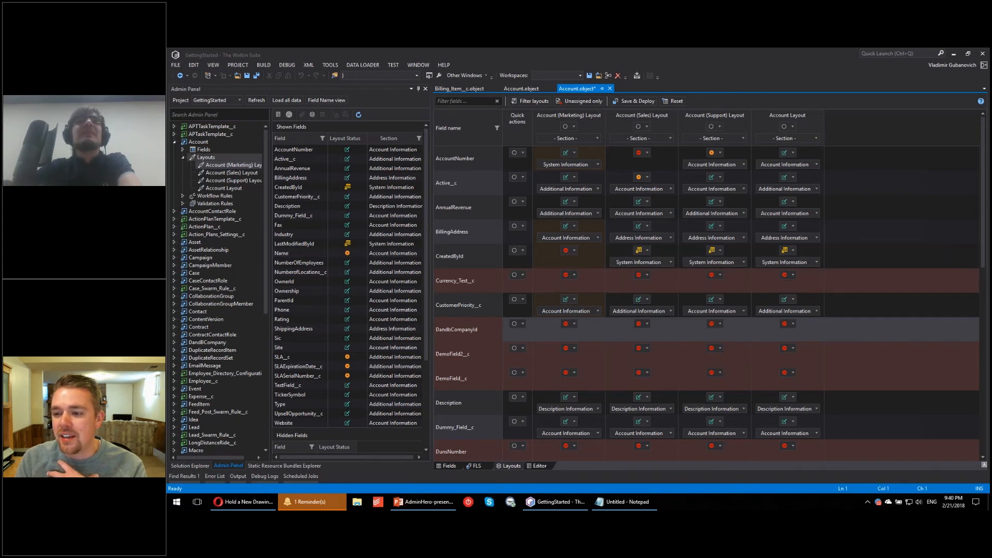
Step: Collapse the Layouts branch under Account in the Admin Panel tree and narrow the Admin Panel
{"action": "left_click", "coordinate": [183, 157]}
{"action": "left_click", "coordinate": [175, 142]}
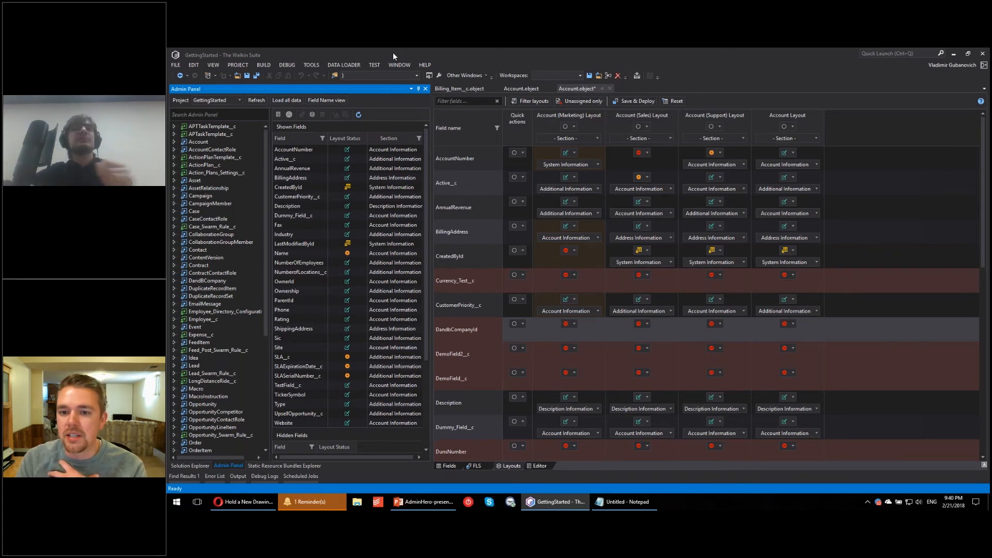
{"action": "left_click", "coordinate": [174, 142]}
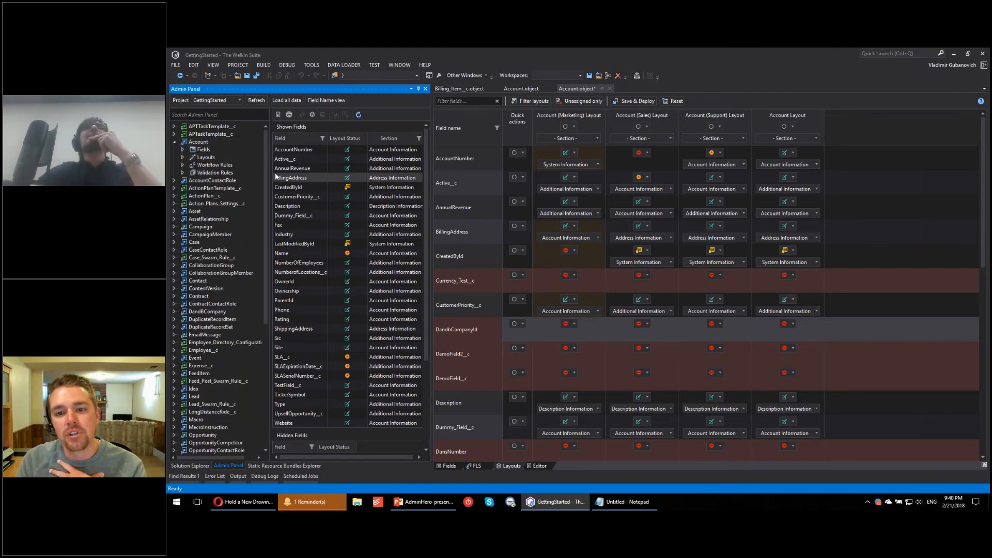
{"action": "left_click", "coordinate": [672, 87]}
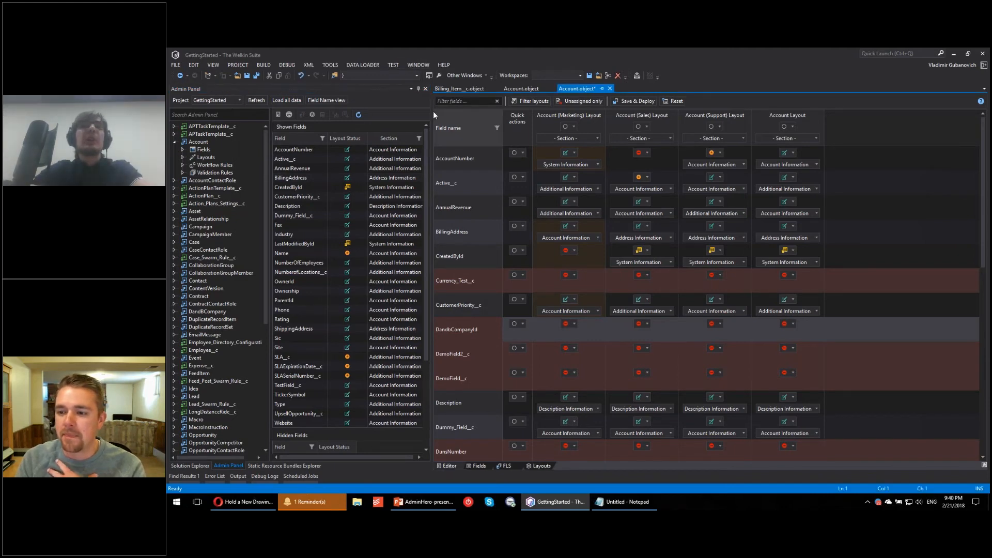
{"action": "left_click_drag", "start_coordinate": [434, 111], "coordinate": [370, 111]}
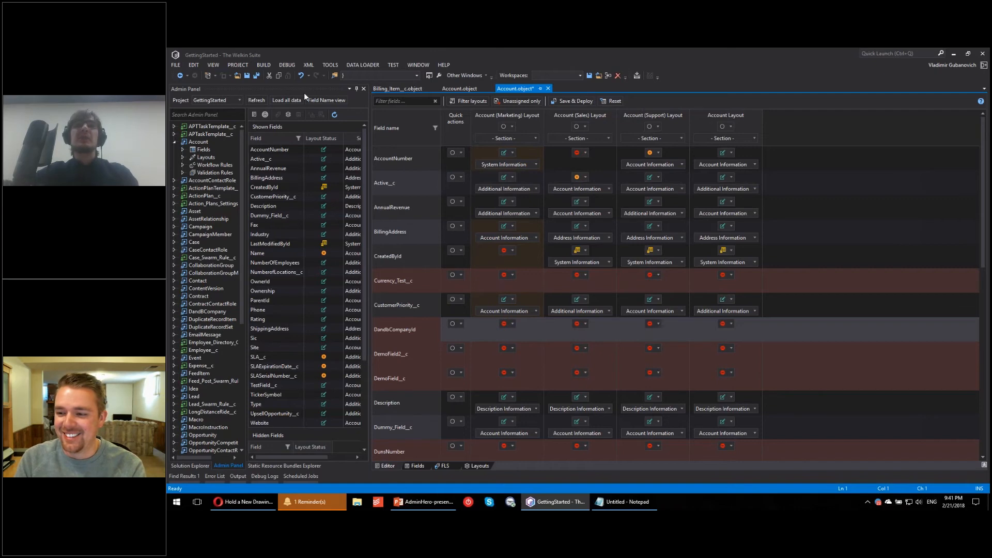
Step: Collapse DummySecondProject in the Solution Explorer and open Permission Sets Assignment for the GettingStarted project
{"action": "left_click", "coordinate": [191, 466]}
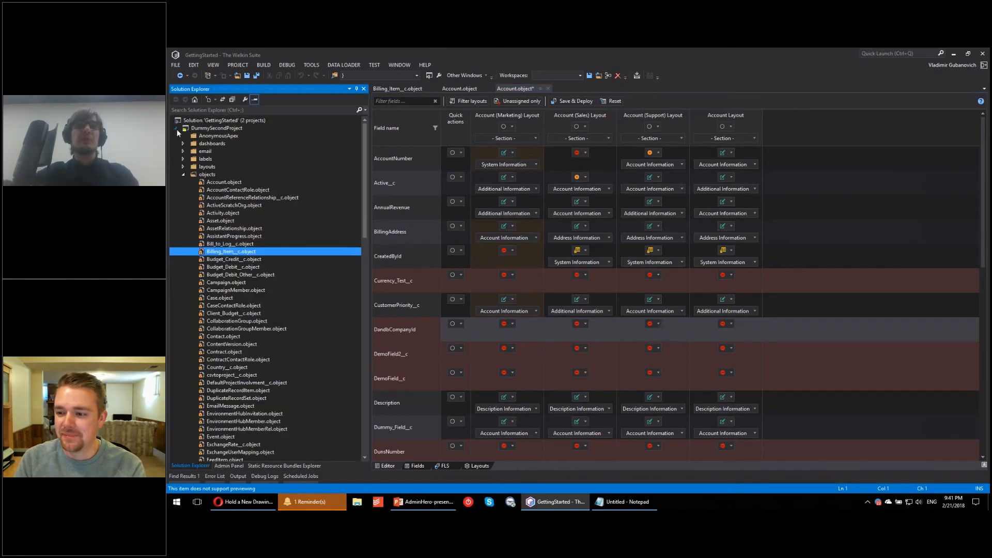
{"action": "left_click", "coordinate": [175, 128]}
{"action": "left_click", "coordinate": [206, 135]}
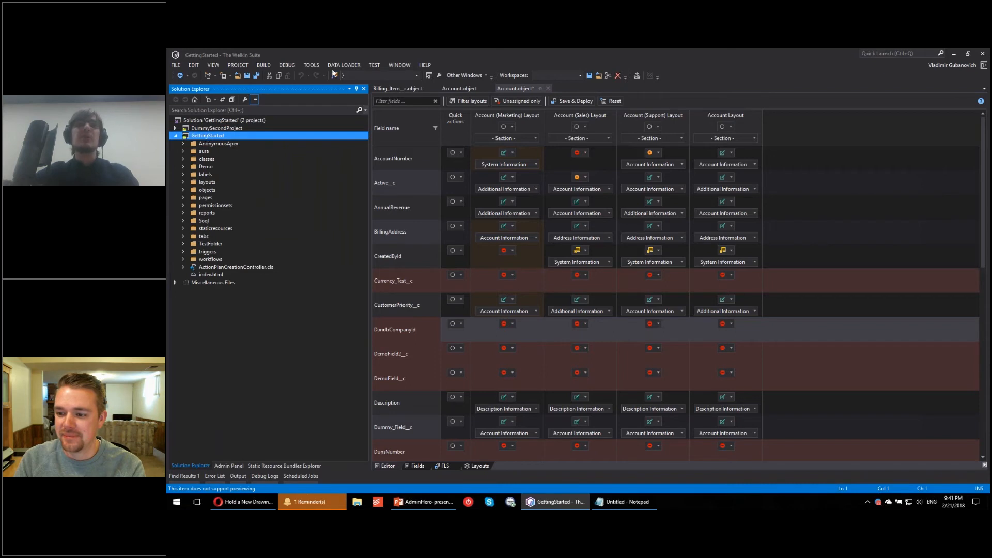
{"action": "left_click", "coordinate": [308, 66]}
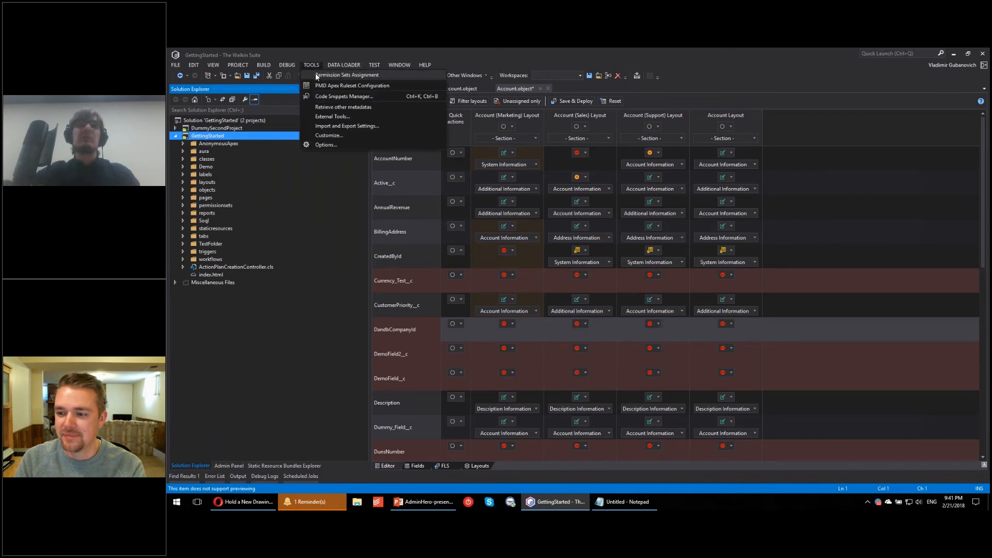
{"action": "left_click", "coordinate": [312, 66]}
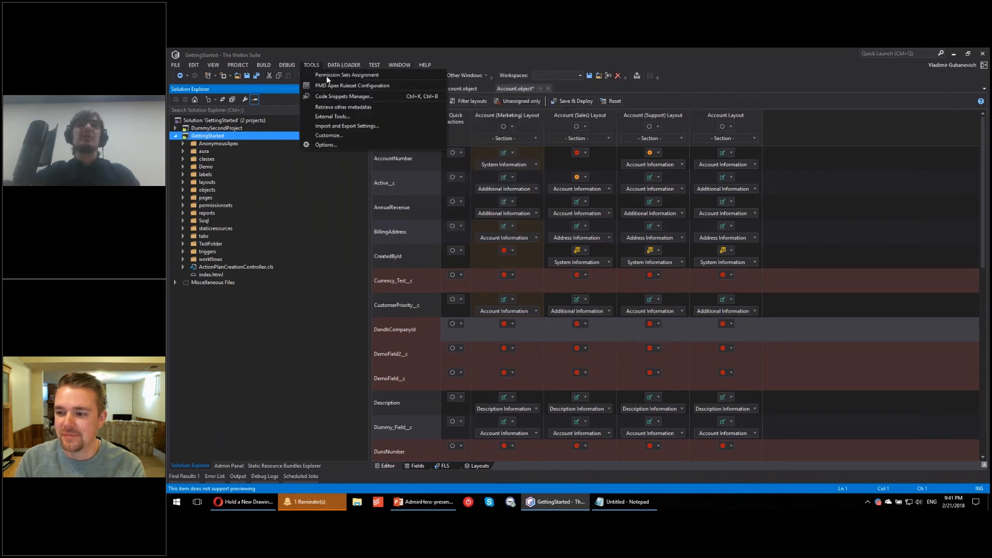
{"action": "left_click", "coordinate": [393, 76]}
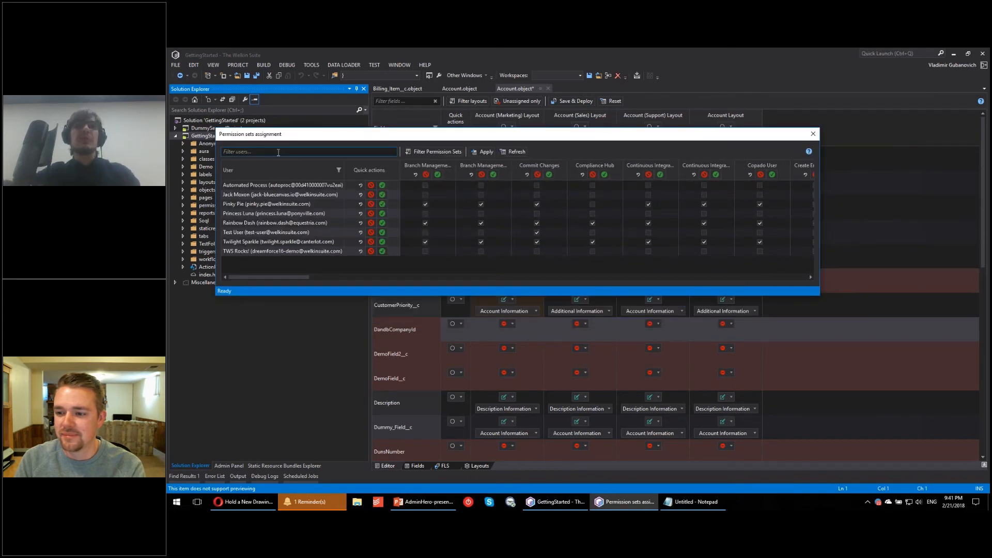
Step: Try assigning all permission sets to the second listed user and the first Branch Management permission set to all users
{"action": "left_click_drag", "start_coordinate": [273, 279], "coordinate": [179, 275]}
{"action": "left_click", "coordinate": [382, 195]}
{"action": "left_click", "coordinate": [438, 175]}
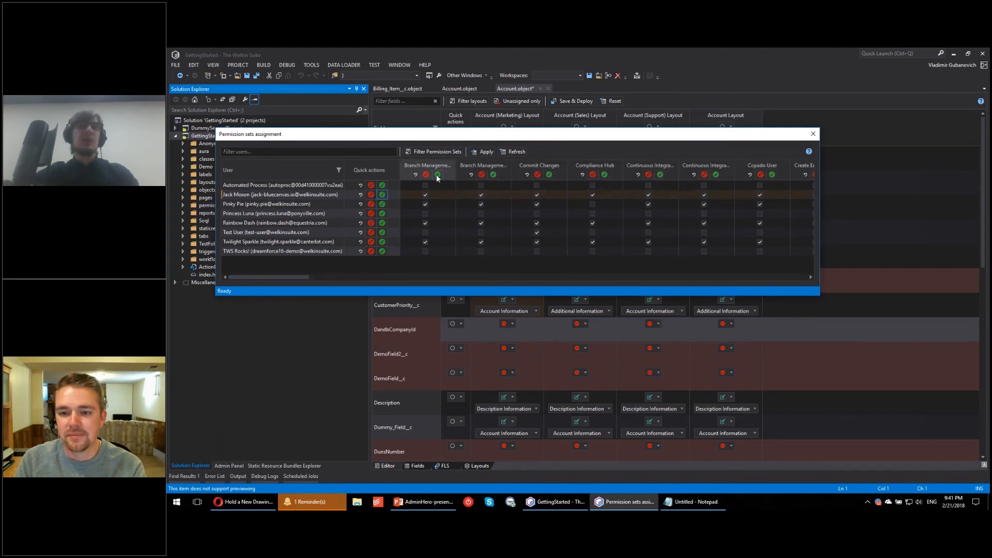
Step: Look through the permission set filter list, and close the permission sets assignment without applying the changes
{"action": "left_click", "coordinate": [423, 150]}
{"action": "scroll", "coordinate": [544, 237], "scroll_direction": "down", "scroll_amount": 15}
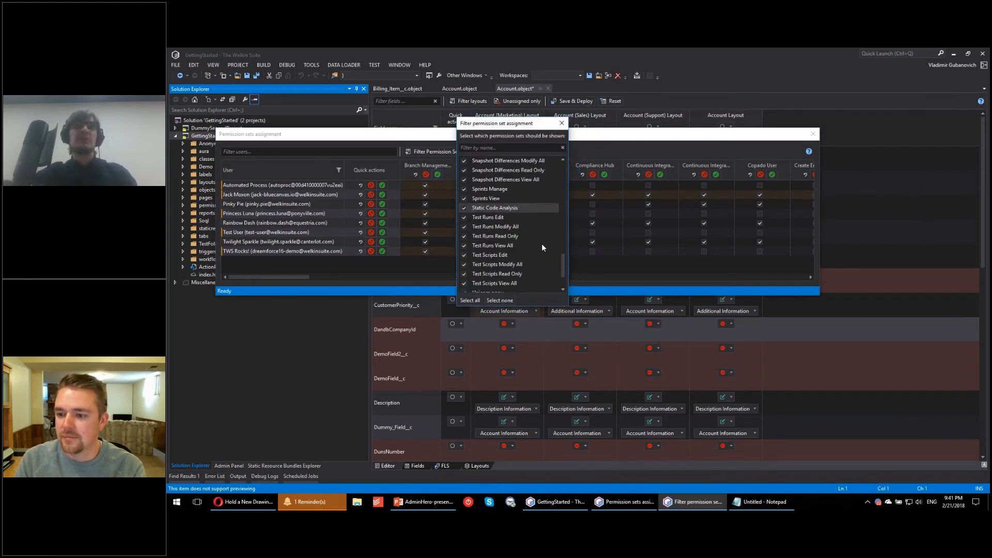
{"action": "scroll", "coordinate": [513, 271], "scroll_direction": "up", "scroll_amount": 15}
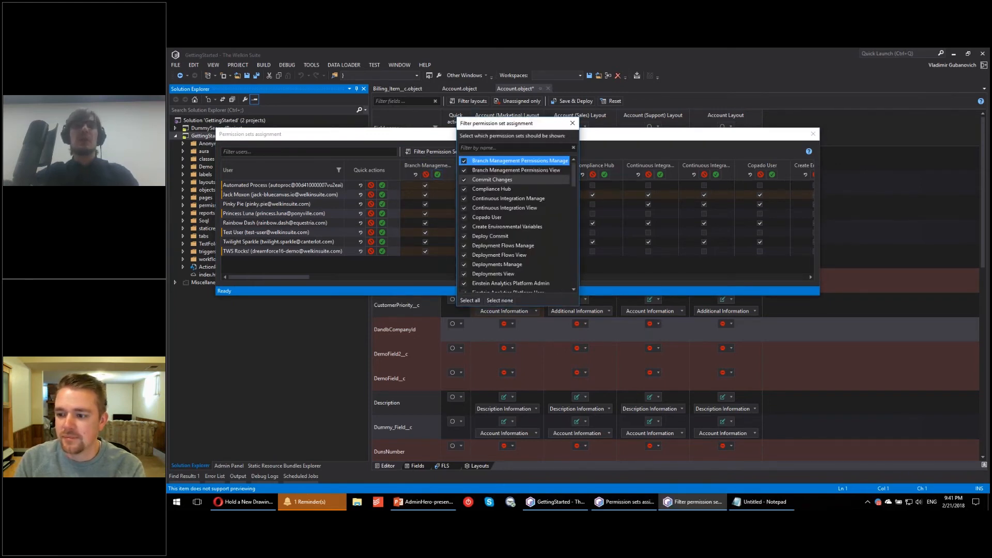
{"action": "left_click", "coordinate": [562, 123]}
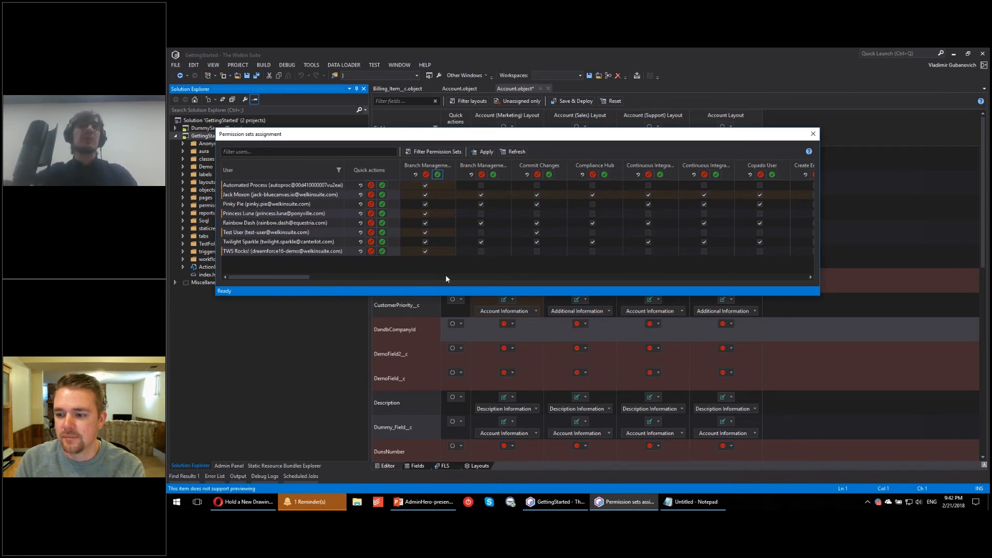
{"action": "left_click", "coordinate": [814, 134]}
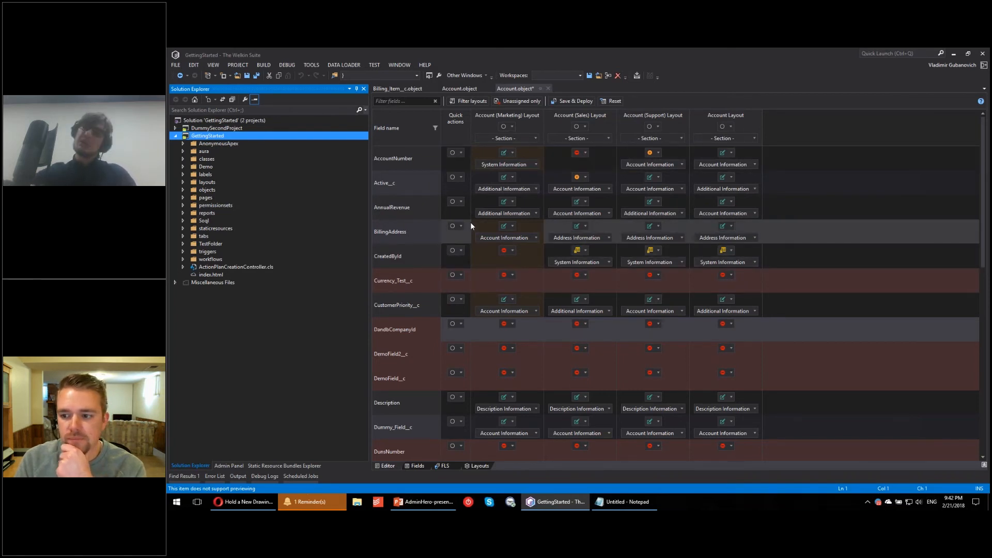
Step: Open Unicorn_pony.permissionset with only the inspector showing, expand its Apps and System categories, and load Object Settings
{"action": "left_click", "coordinate": [183, 205]}
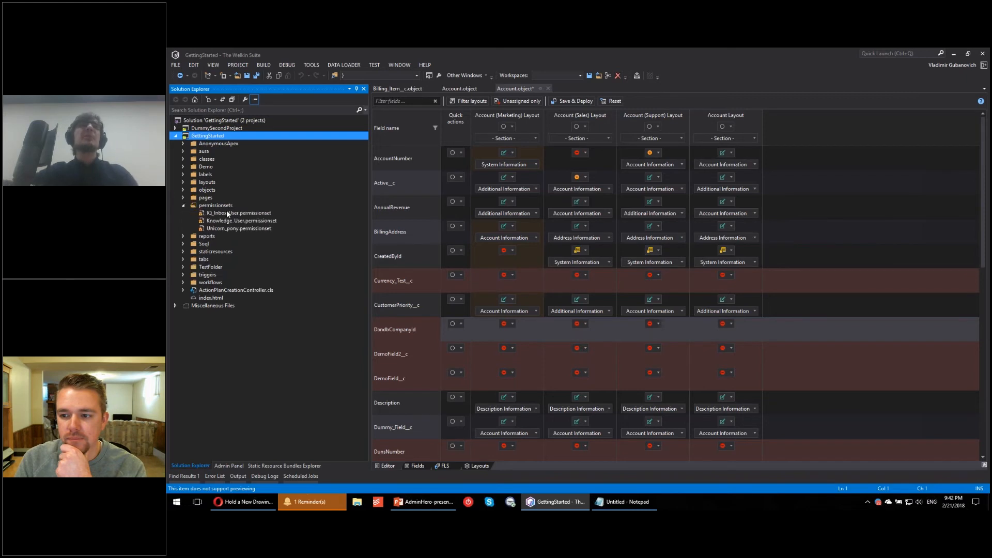
{"action": "left_click", "coordinate": [225, 230]}
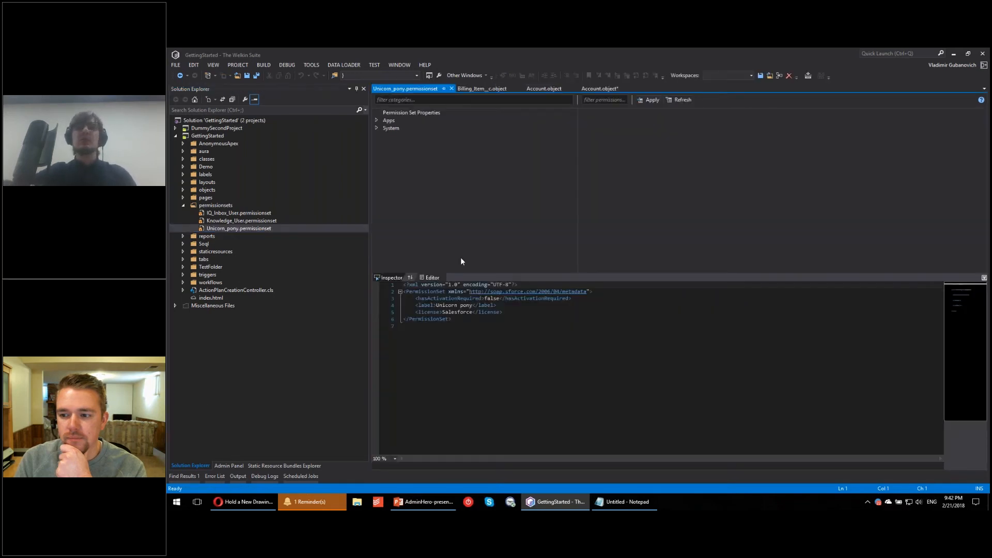
{"action": "left_click", "coordinate": [984, 278]}
{"action": "left_click", "coordinate": [376, 120]}
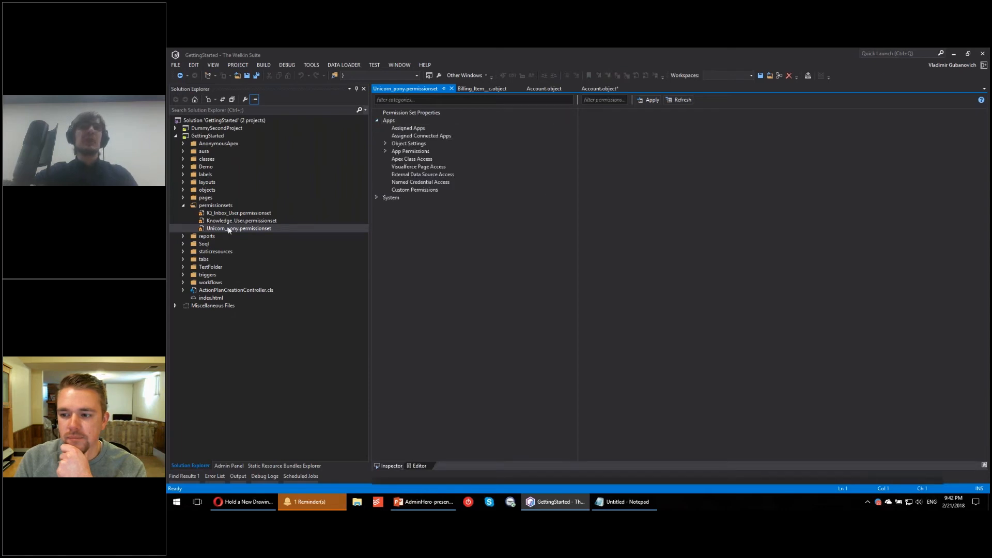
{"action": "left_click", "coordinate": [377, 198]}
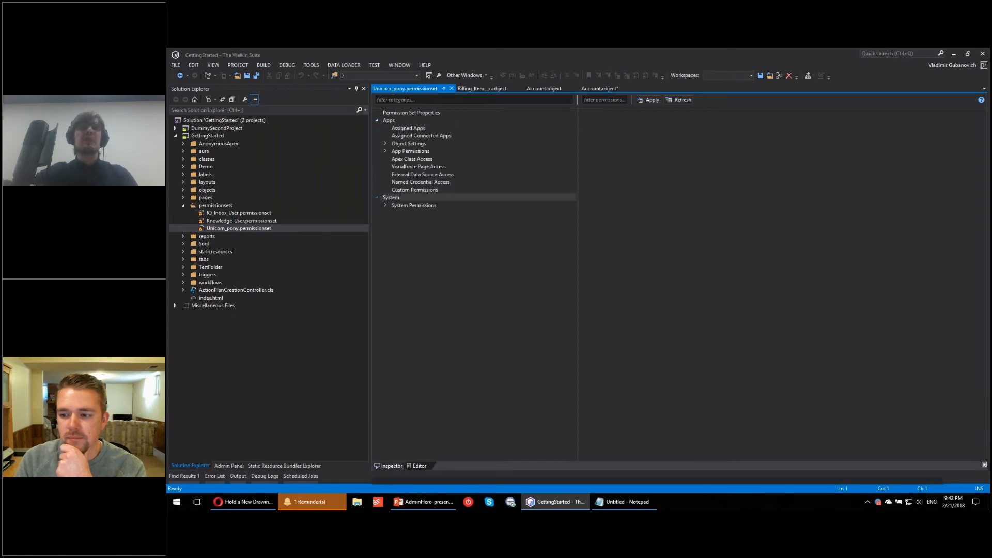
{"action": "left_click", "coordinate": [397, 144]}
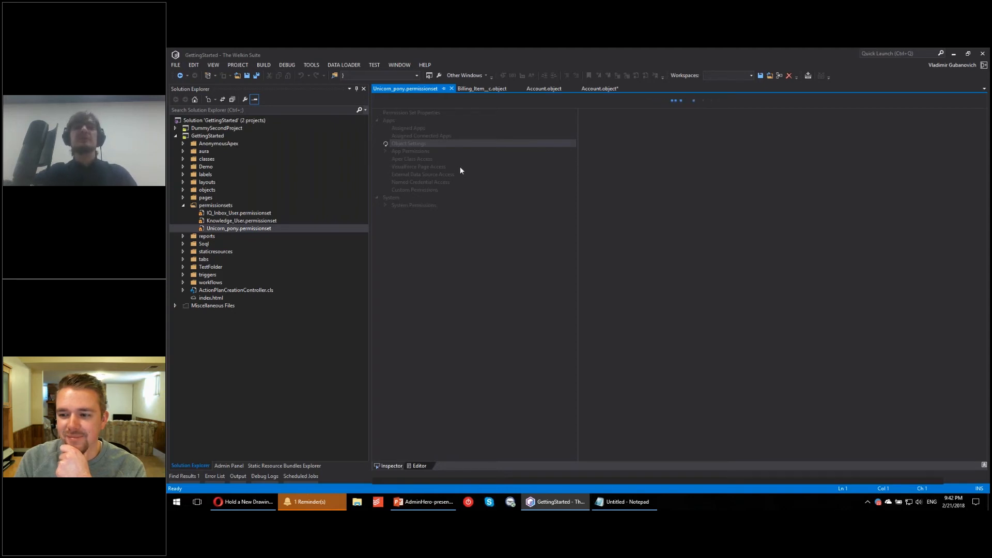
Step: Open the System permissions of Knowledge_User.permissionset in a full-size inspector and examine the dependencies of Author Apex
{"action": "left_click", "coordinate": [248, 221]}
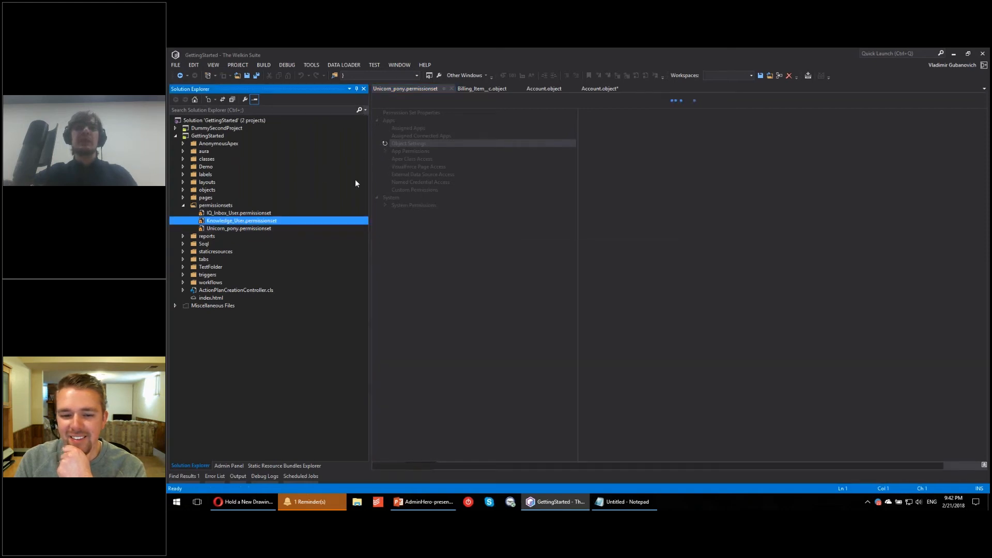
{"action": "left_click", "coordinate": [386, 136]}
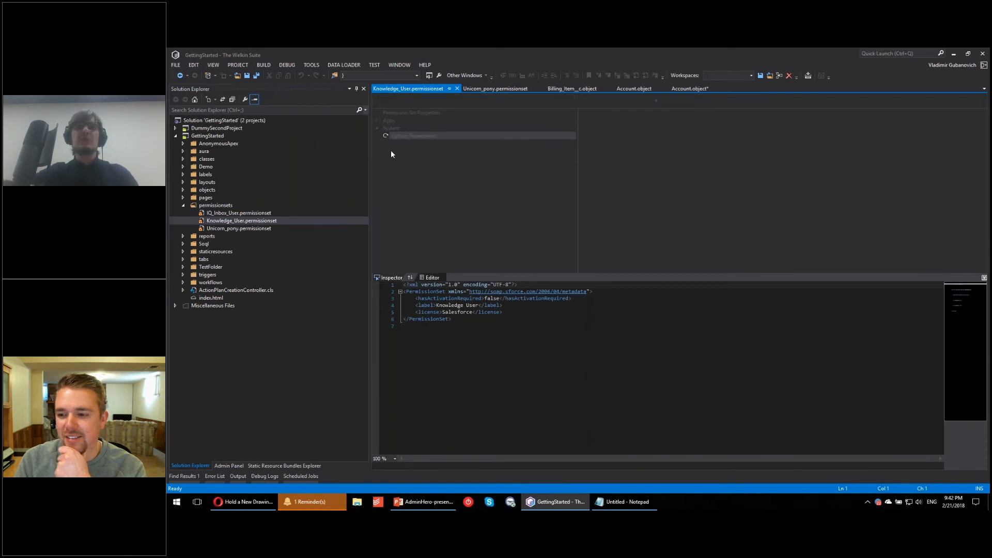
{"action": "left_click", "coordinate": [984, 278]}
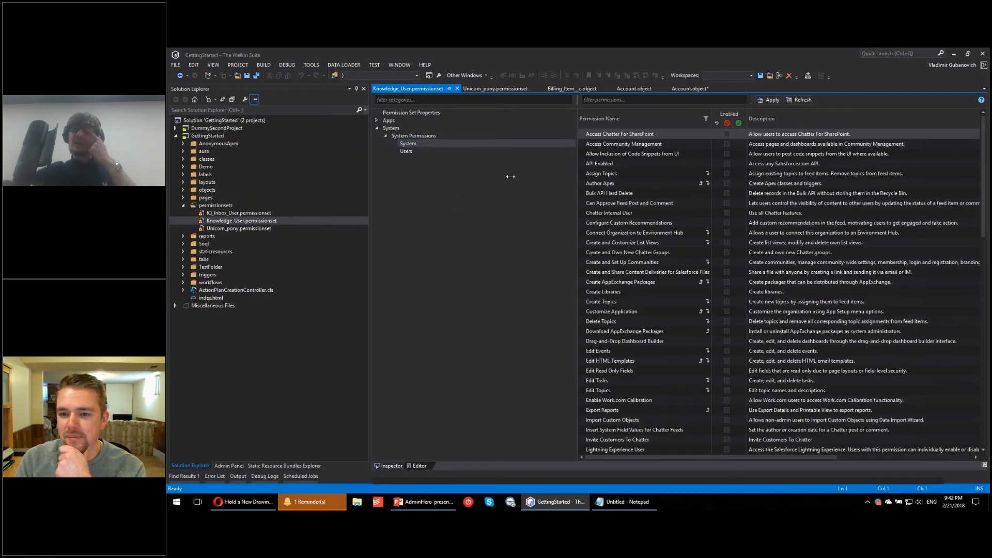
{"action": "left_click_drag", "start_coordinate": [565, 175], "coordinate": [499, 183]}
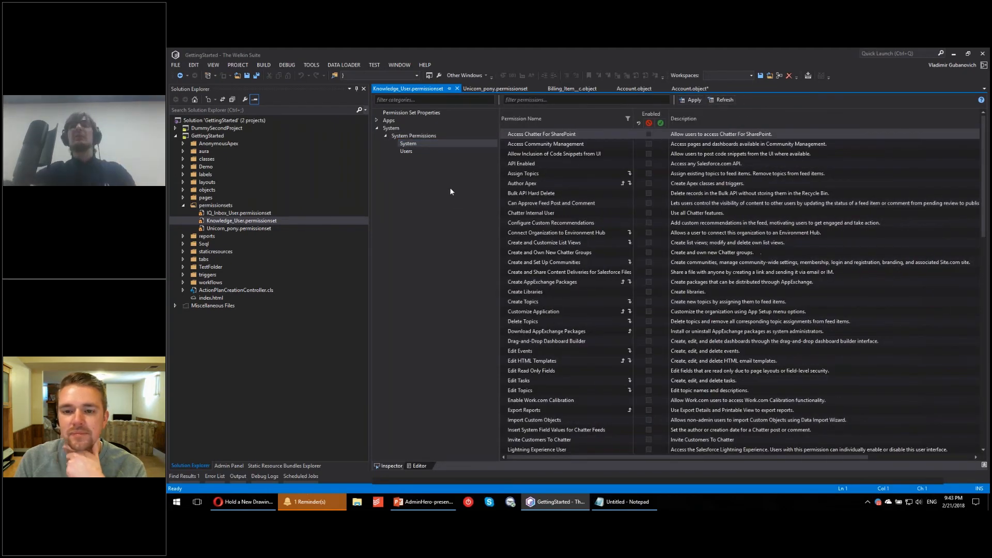
{"action": "left_click", "coordinate": [623, 187]}
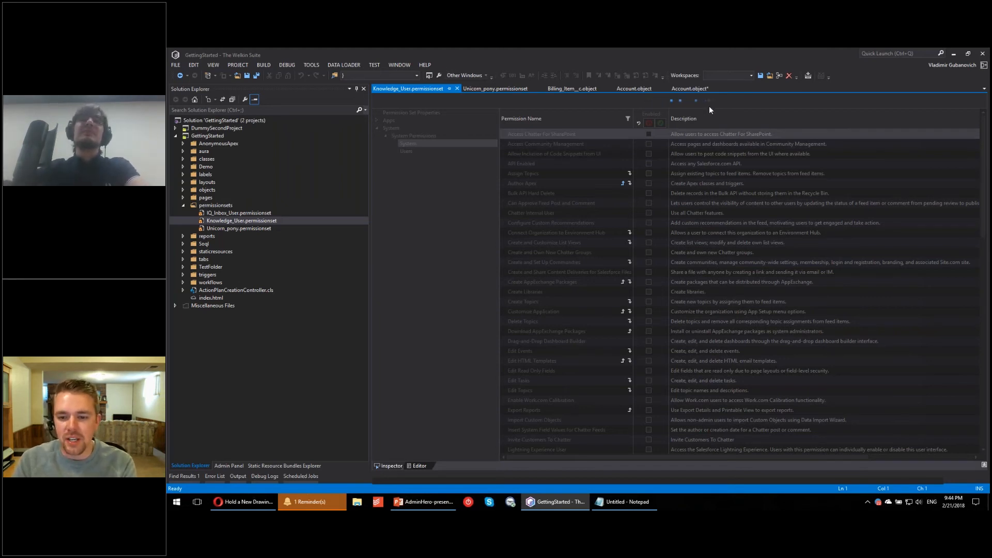
Step: Return to Unicorn_pony.permissionset and view the Record Type Assignments of the Account object
{"action": "left_click", "coordinate": [493, 91]}
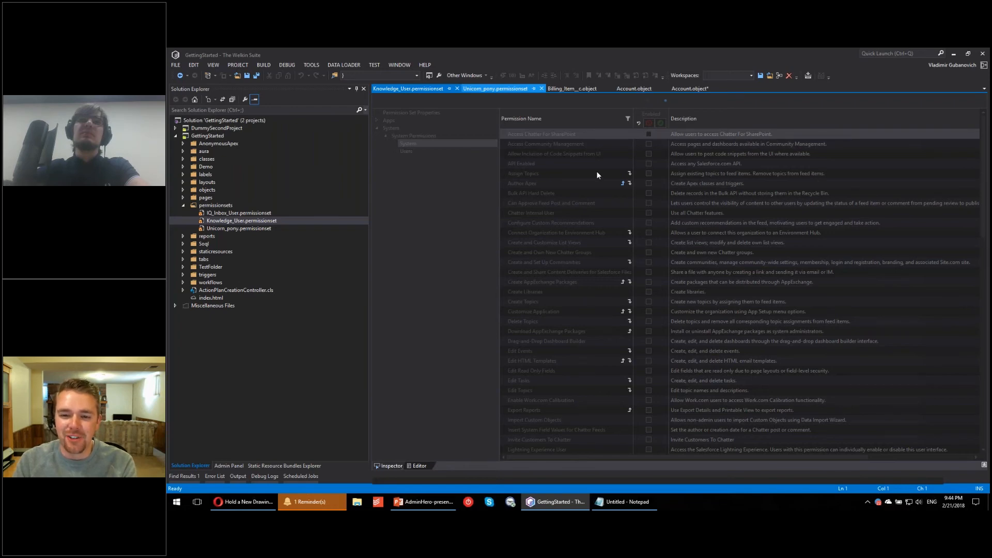
{"action": "left_click", "coordinate": [393, 152]}
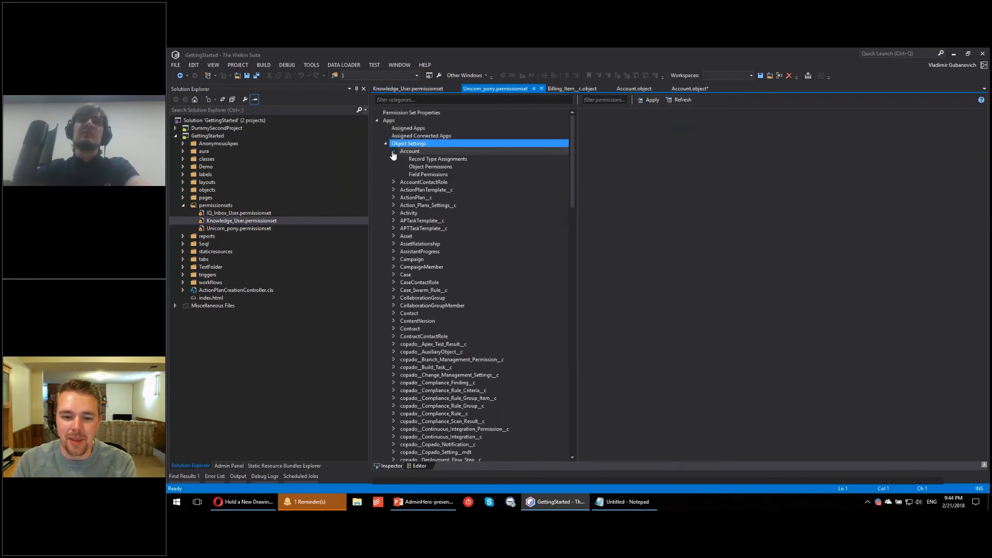
{"action": "left_click", "coordinate": [414, 160]}
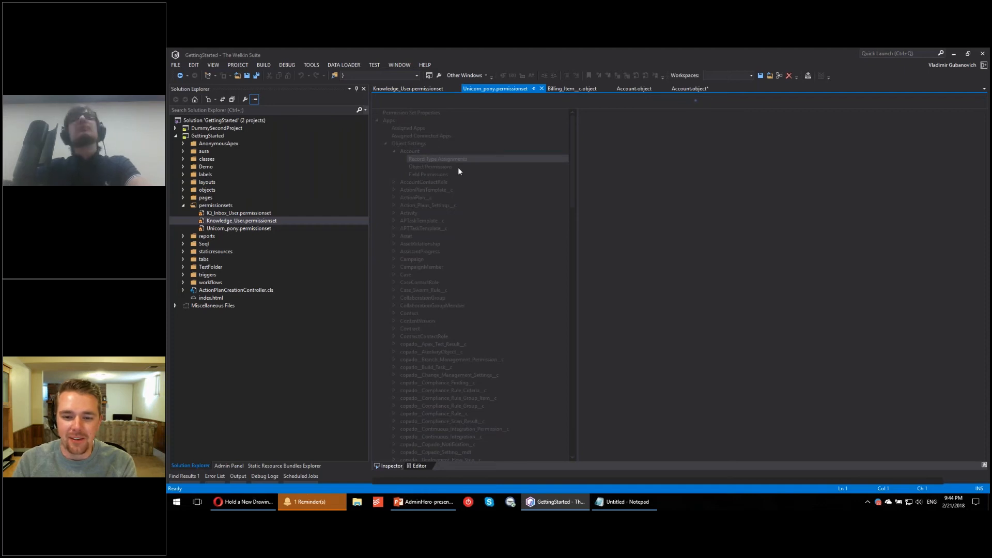
{"action": "left_click", "coordinate": [404, 89]}
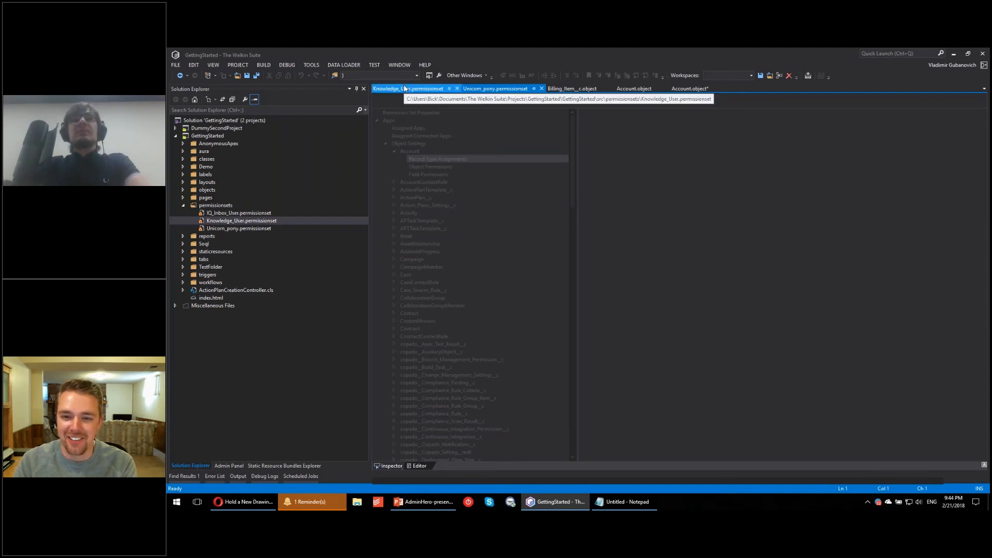
{"action": "left_click", "coordinate": [473, 89]}
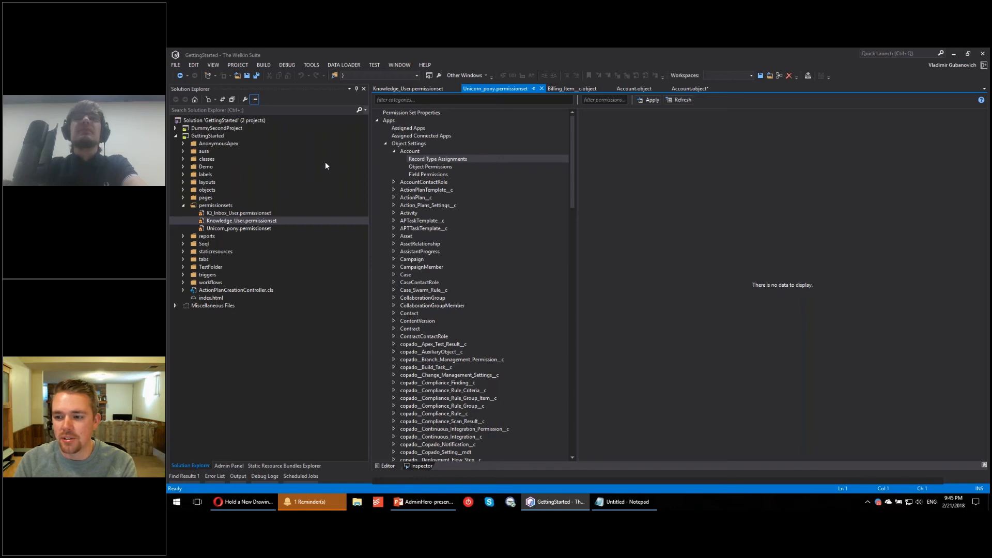
{"action": "left_click", "coordinate": [419, 89]}
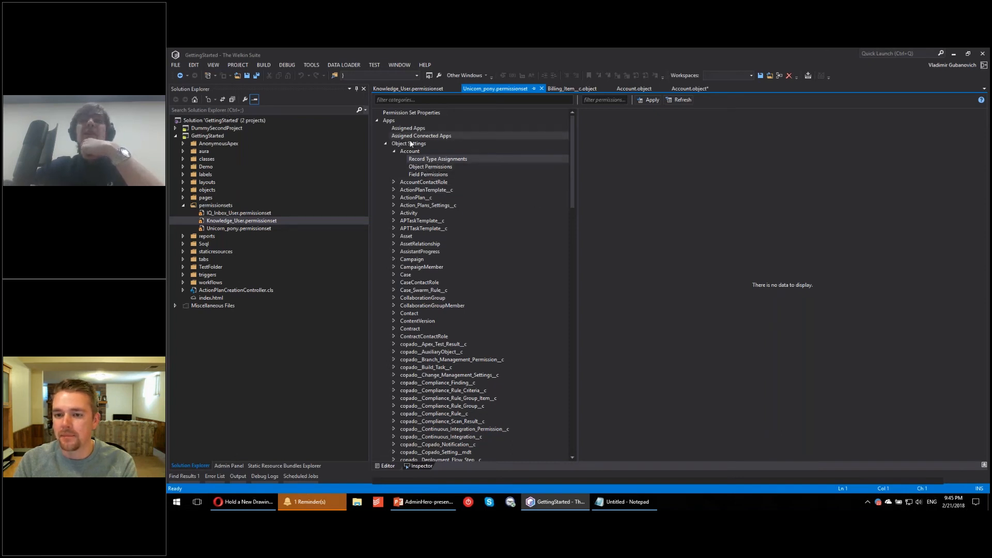
Step: Enable the Create, Delete, Edit, Read, Modify all and View all object permissions for Account in Unicorn_pony.permissionset
{"action": "left_click", "coordinate": [435, 167]}
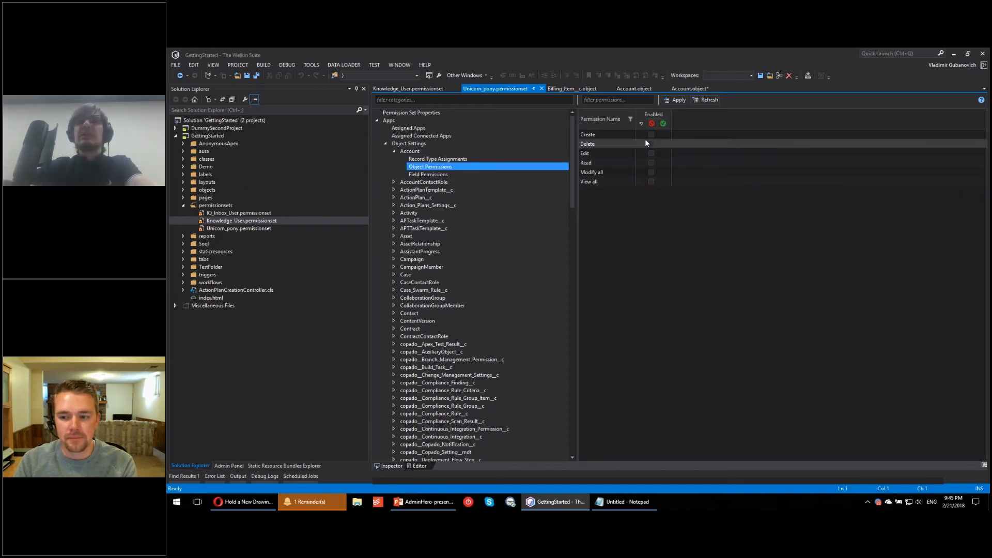
{"action": "left_click", "coordinate": [651, 153]}
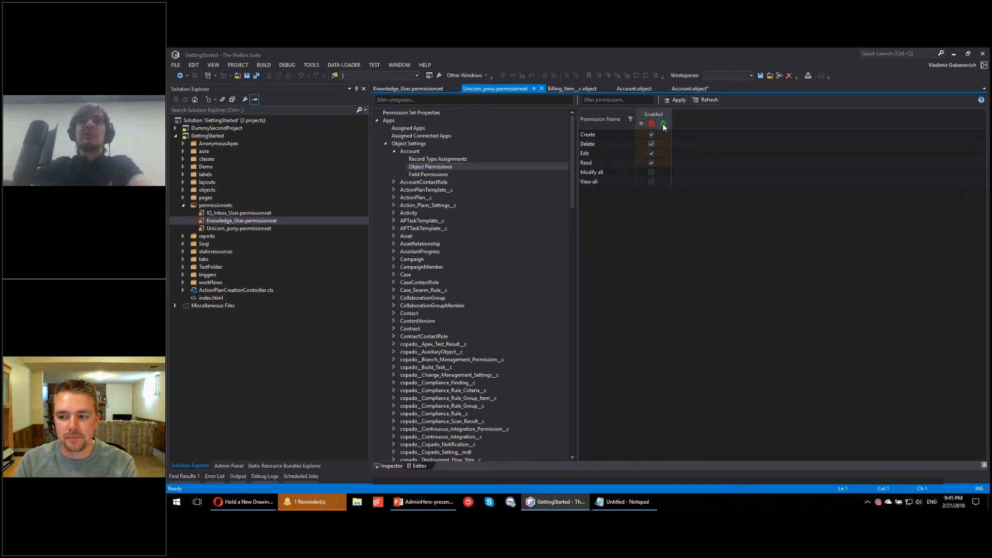
{"action": "left_click", "coordinate": [652, 153]}
{"action": "left_click", "coordinate": [651, 182]}
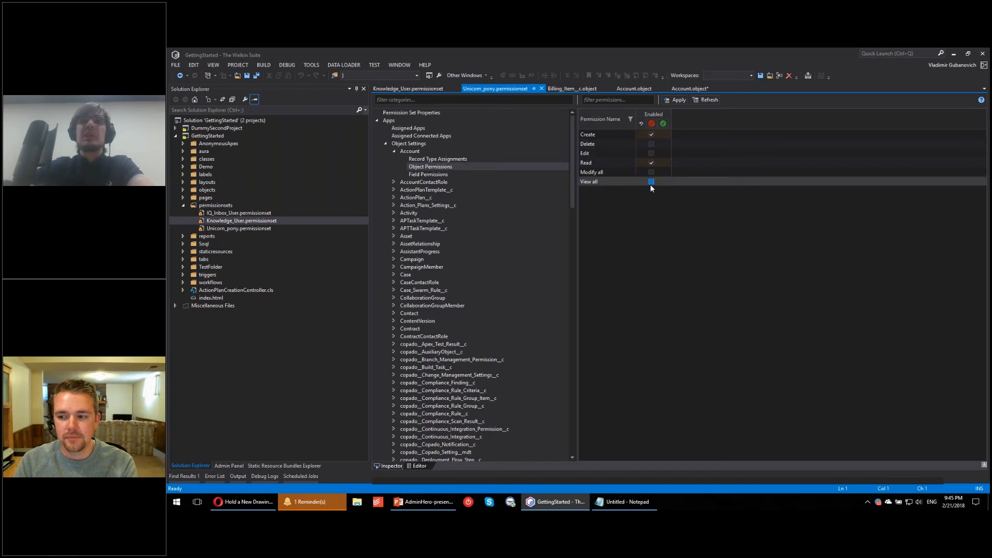
{"action": "left_click", "coordinate": [651, 172]}
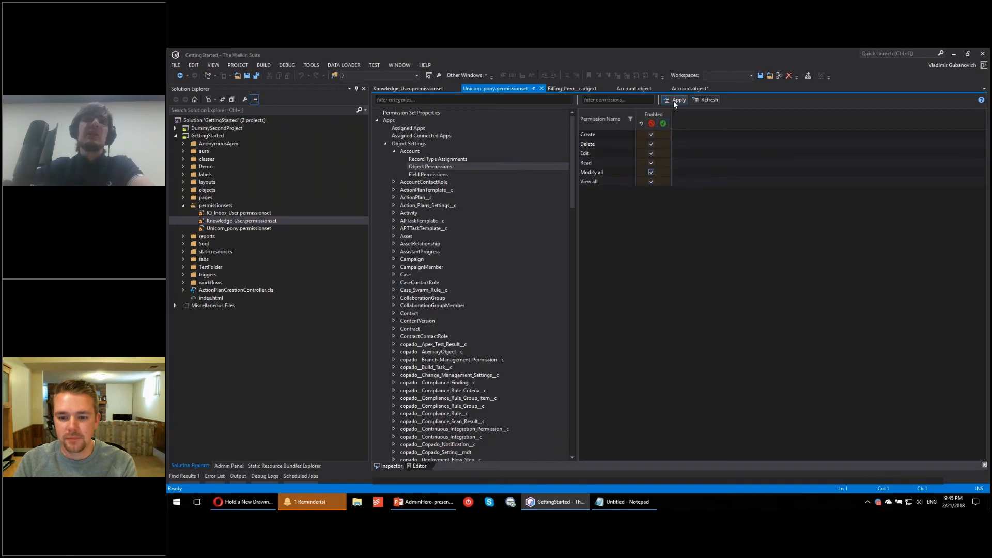
Step: Open the Field Permissions of AccountContactRole in Unicorn_pony.permissionset
{"action": "left_click", "coordinate": [395, 182]}
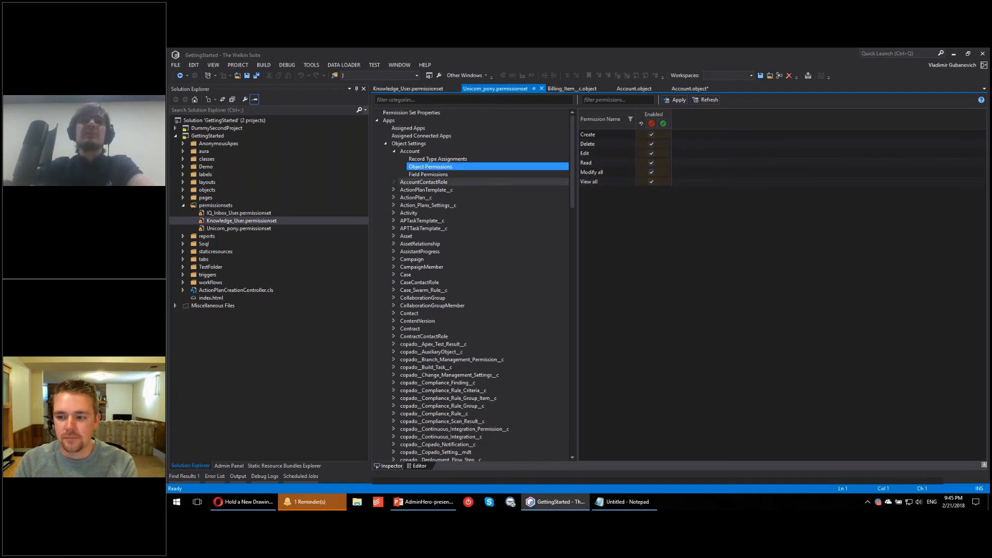
{"action": "left_click", "coordinate": [429, 206]}
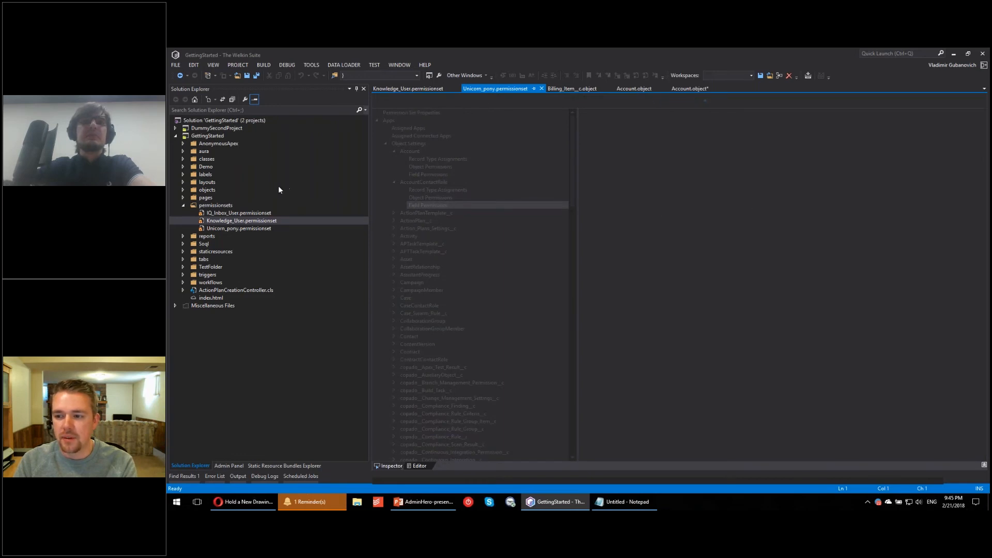
Step: Return to Knowledge_User.permissionset, then show the Admin Panel of the GettingStarted project and widen its object tree and details area
{"action": "left_click", "coordinate": [410, 88]}
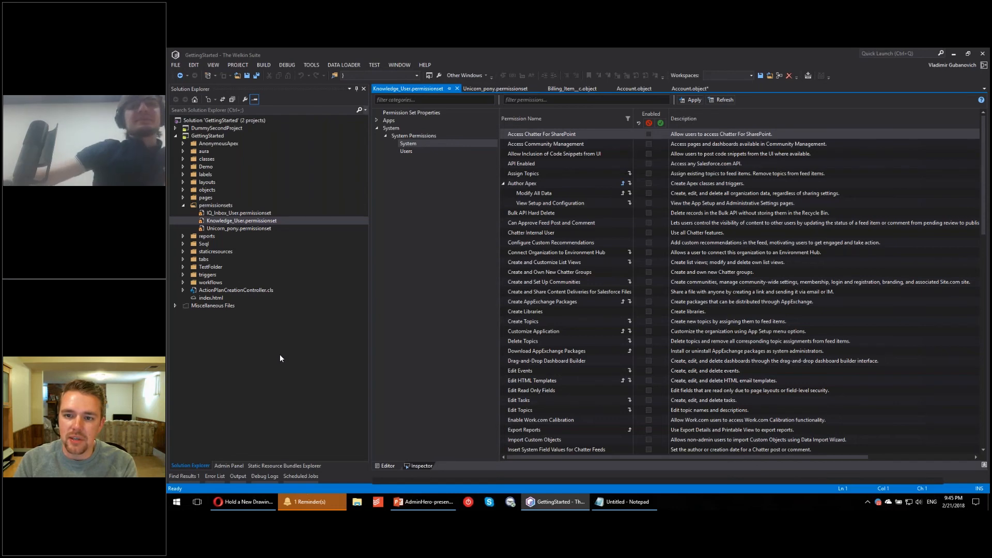
{"action": "left_click", "coordinate": [238, 466]}
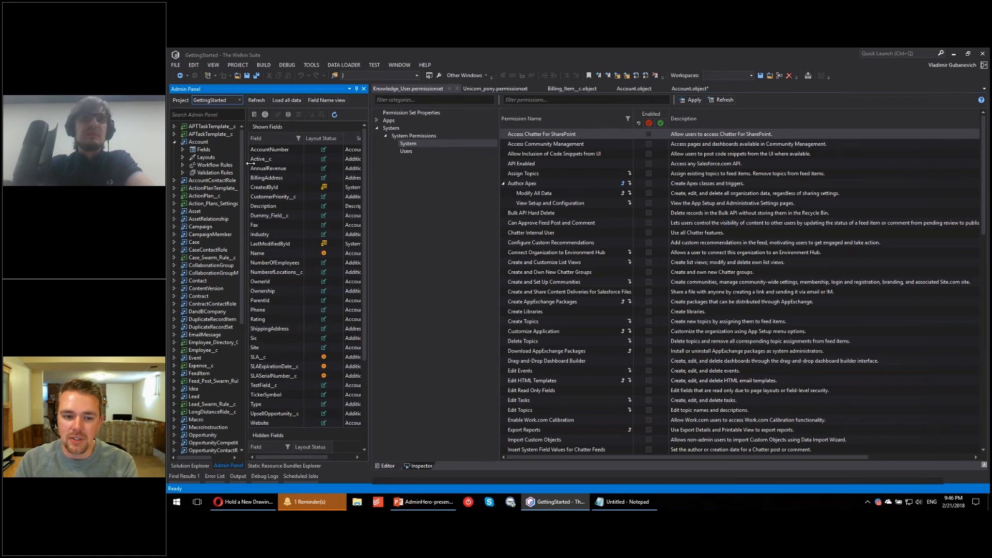
{"action": "left_click_drag", "start_coordinate": [250, 163], "coordinate": [262, 164]}
{"action": "left_click_drag", "start_coordinate": [369, 190], "coordinate": [399, 190]}
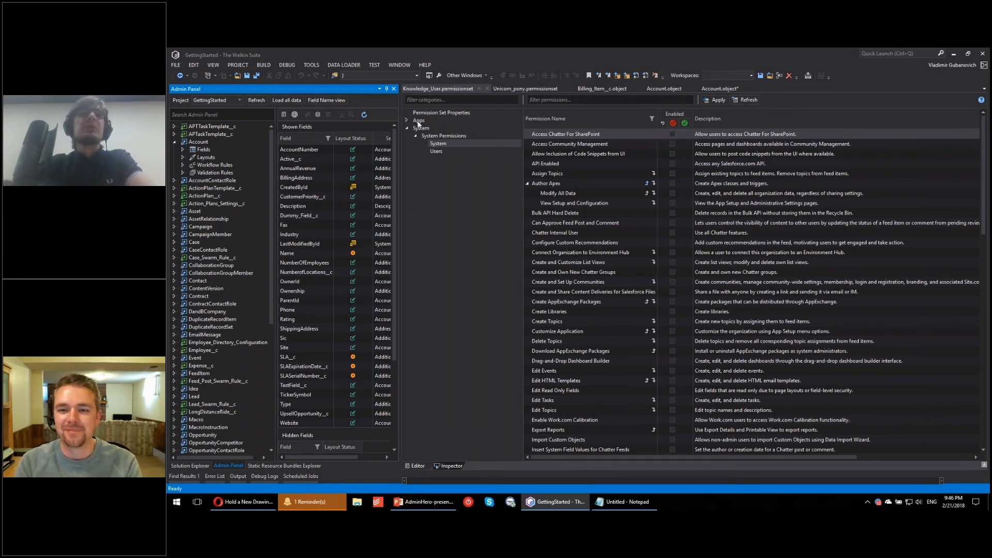
Step: Open the Cool account workflow rule of the Account object and examine its actions and criteria
{"action": "left_click", "coordinate": [183, 165]}
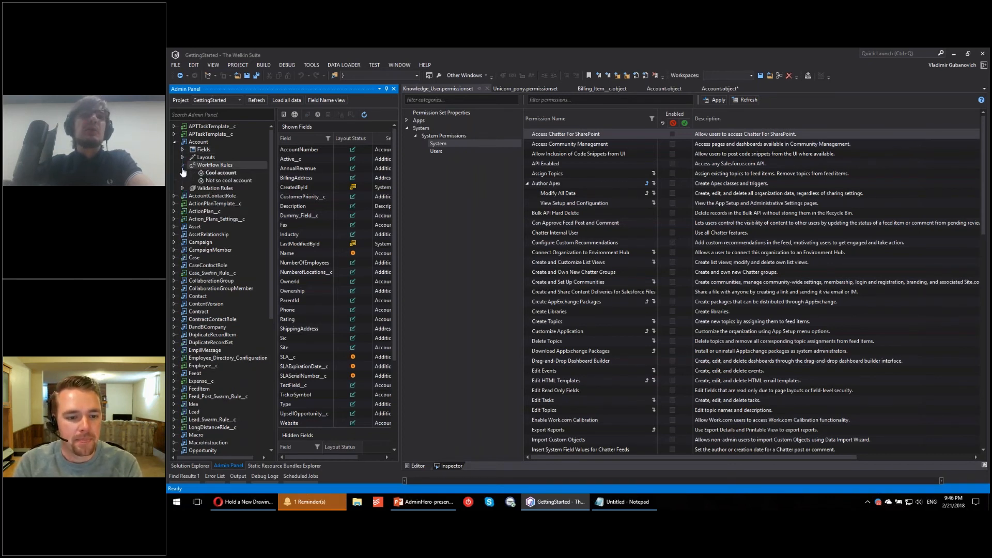
{"action": "left_click", "coordinate": [217, 173]}
{"action": "left_click_drag", "start_coordinate": [402, 177], "coordinate": [466, 178]}
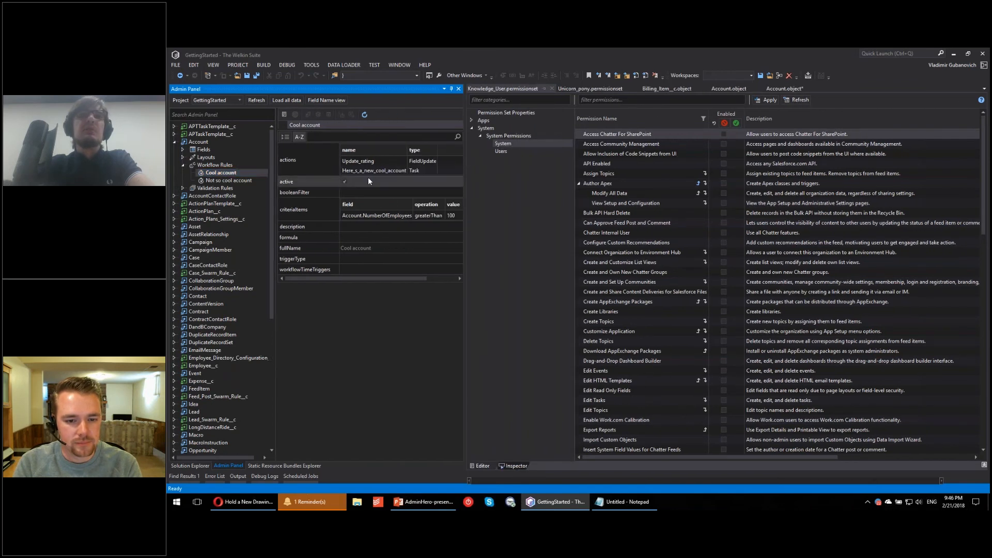
{"action": "left_click_drag", "start_coordinate": [334, 279], "coordinate": [433, 284]}
Step: Open the Account validation rule Employees_cant_be_negative and view the blank form for a new Account validation rule without creating one
{"action": "left_click", "coordinate": [182, 189]}
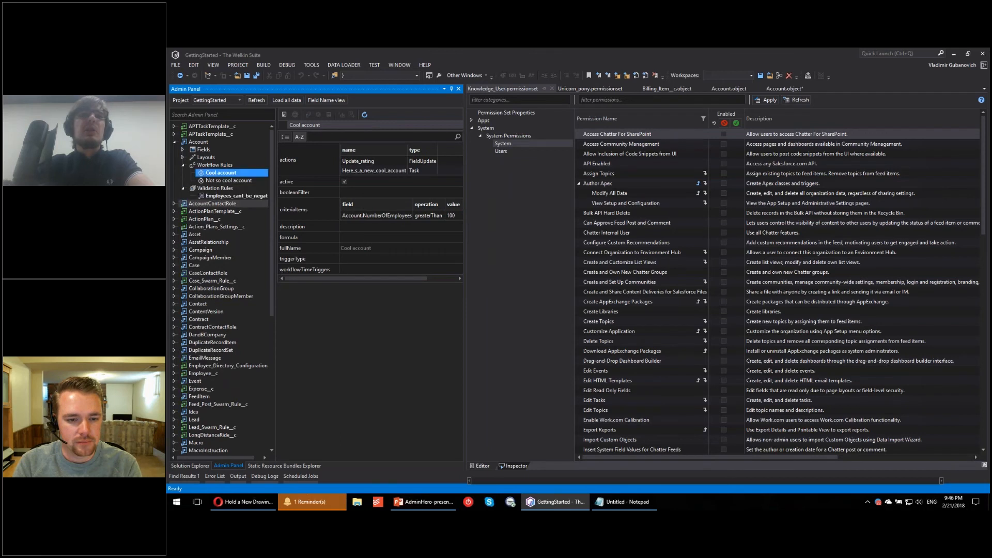
{"action": "left_click", "coordinate": [235, 196]}
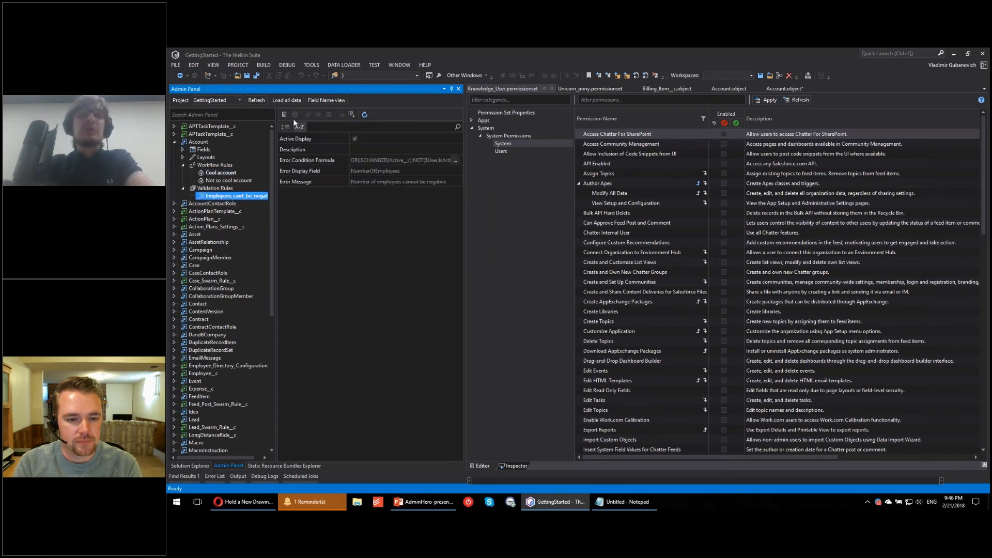
{"action": "left_click", "coordinate": [351, 115]}
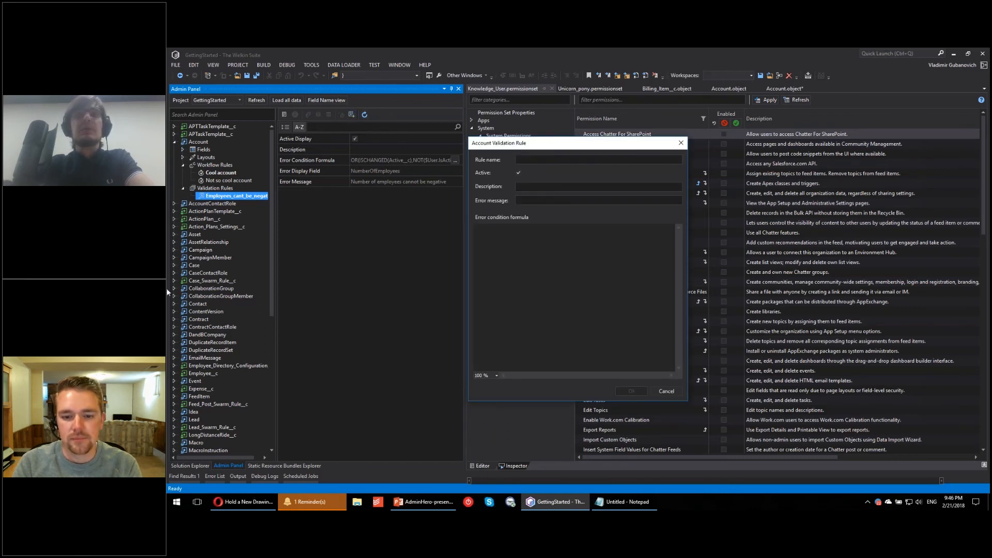
{"action": "left_click", "coordinate": [682, 142]}
Step: Clear the error condition formula of Employees_cant_be_negative and begin a new one with NOT(
{"action": "left_click", "coordinate": [455, 161]}
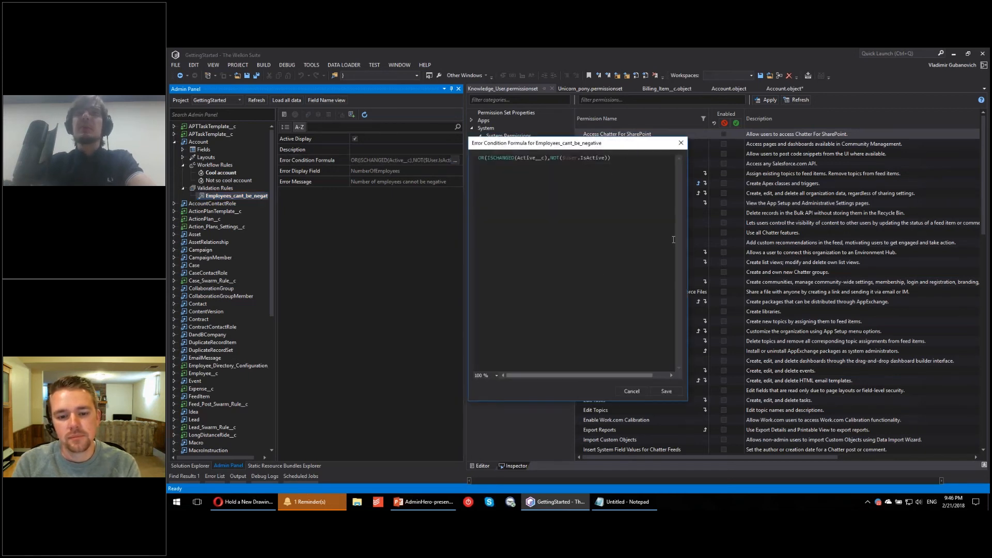
{"action": "key", "text": "ctrl+a"}
{"action": "key", "text": "Delete"}
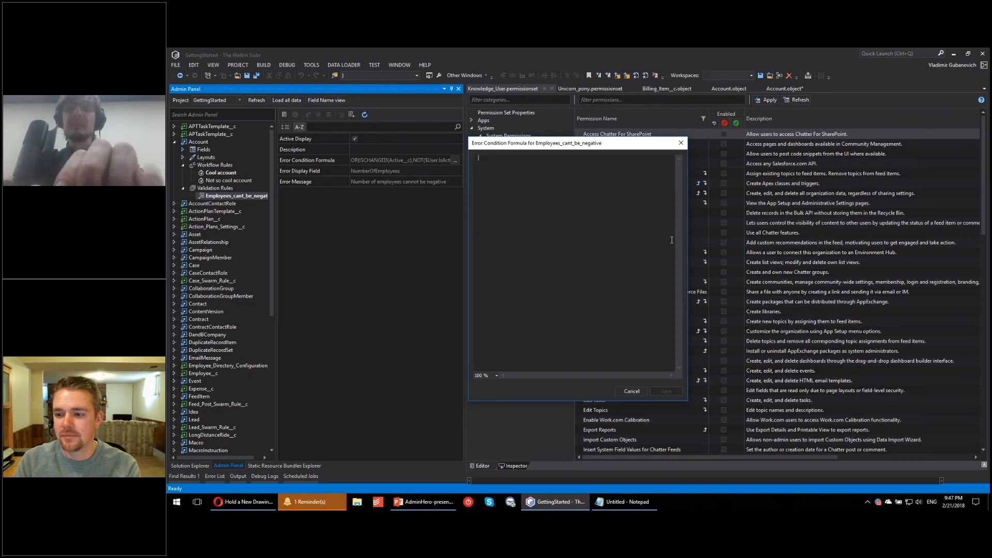
{"action": "type", "text": "No"}
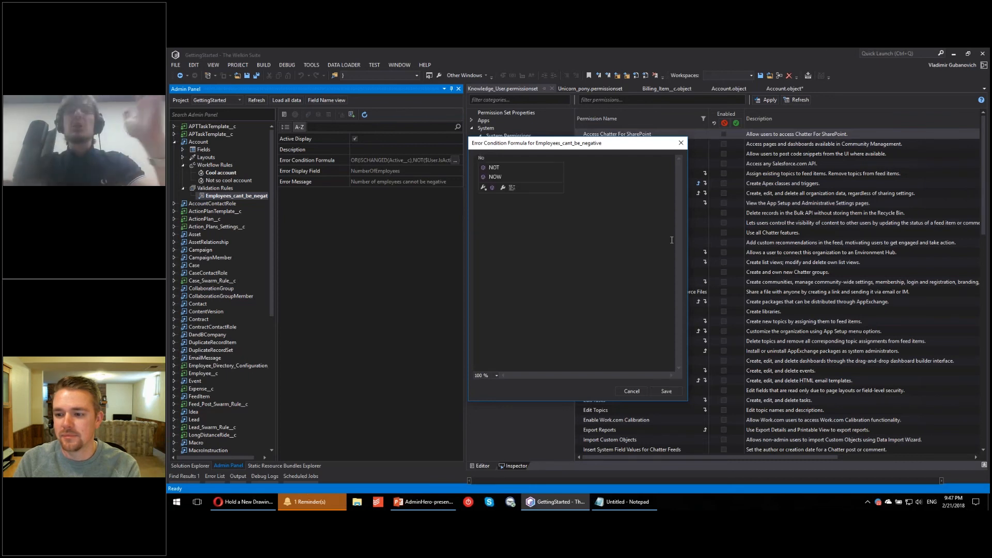
{"action": "key", "text": "Down"}
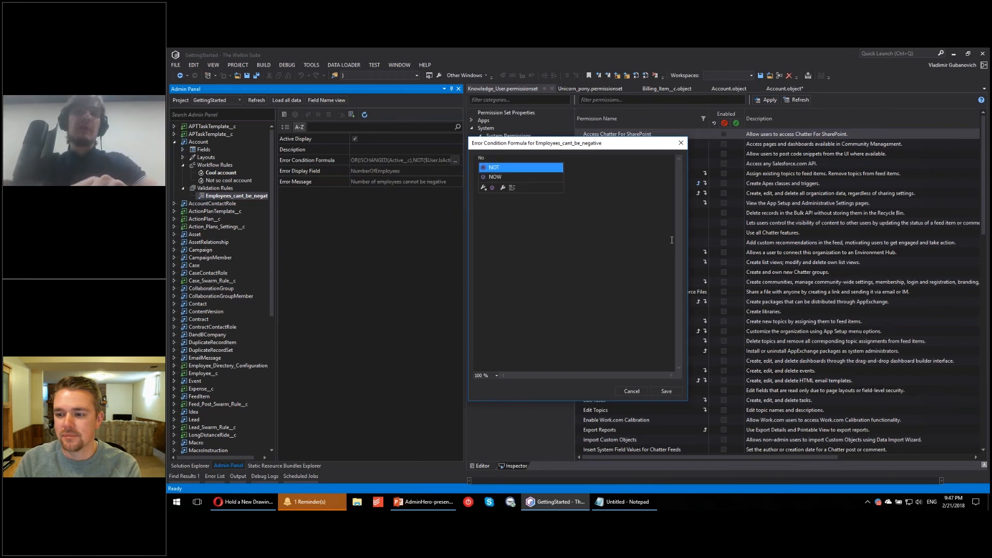
{"action": "key", "text": "Return"}
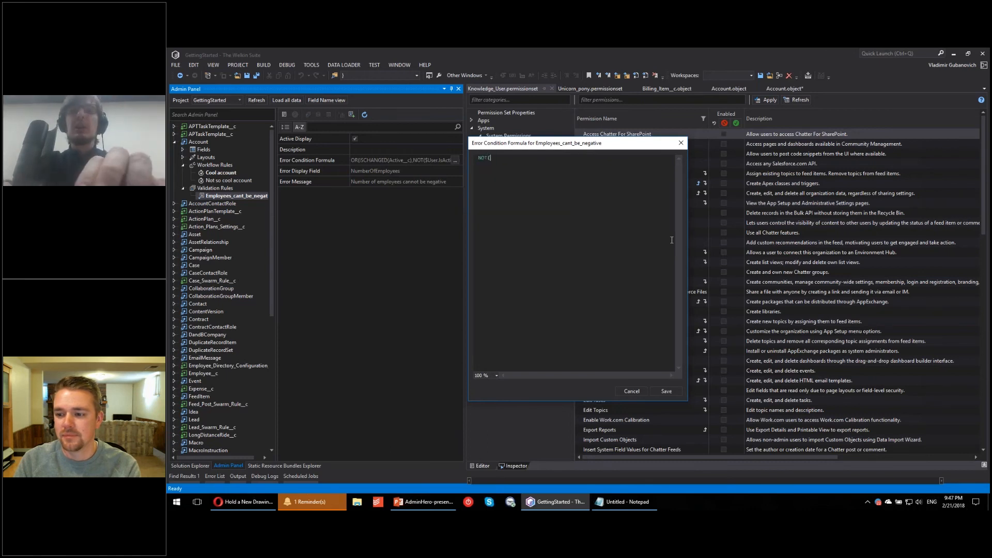
{"action": "type", "text": "(is"}
Step: Add ISCHANGED(Active__c), as the first argument of the error condition formula, using the suggested function and field names
{"action": "key", "text": "Down"}
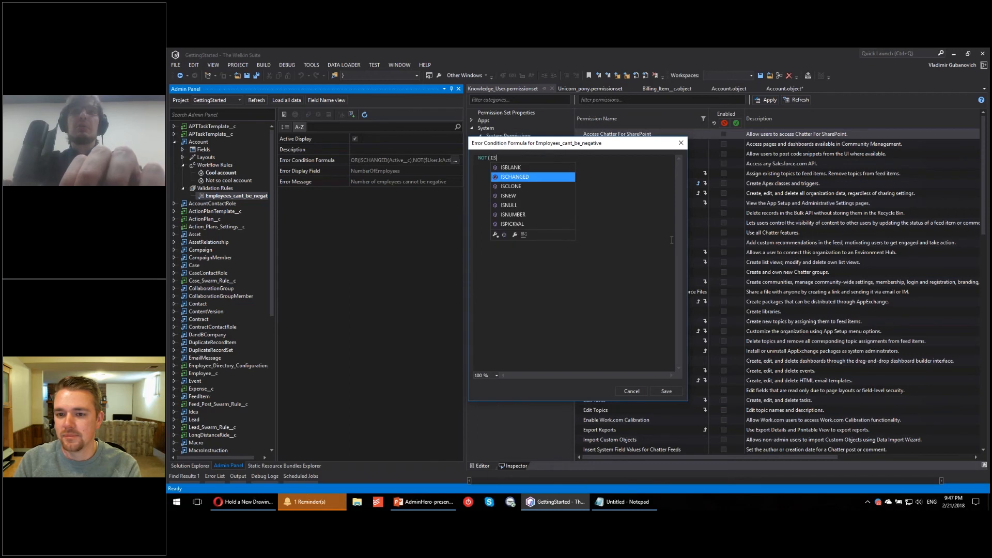
{"action": "key", "text": "Return"}
{"action": "type", "text": "("}
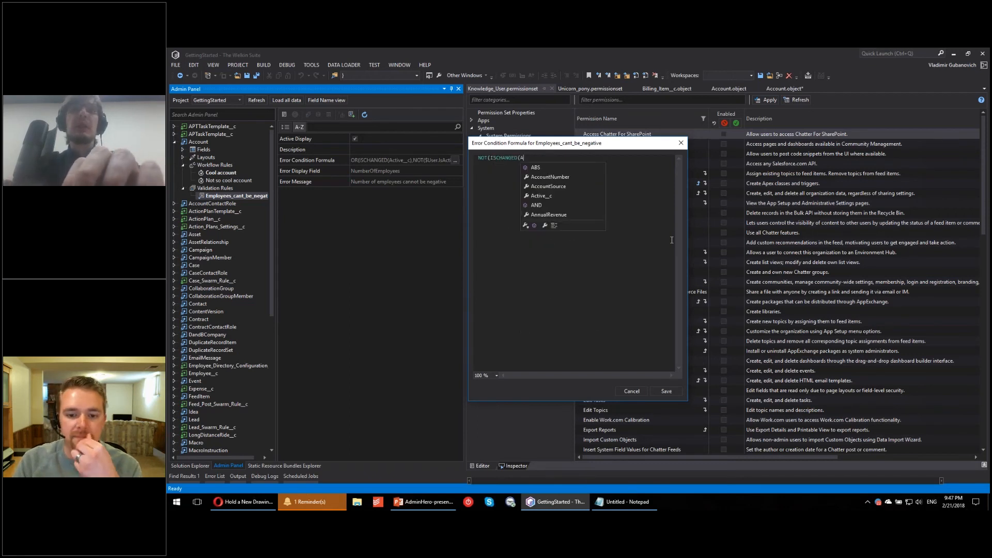
{"action": "type", "text": "A"}
{"action": "key", "text": "Down"}
{"action": "key", "text": "Down"}
{"action": "key", "text": "Down"}
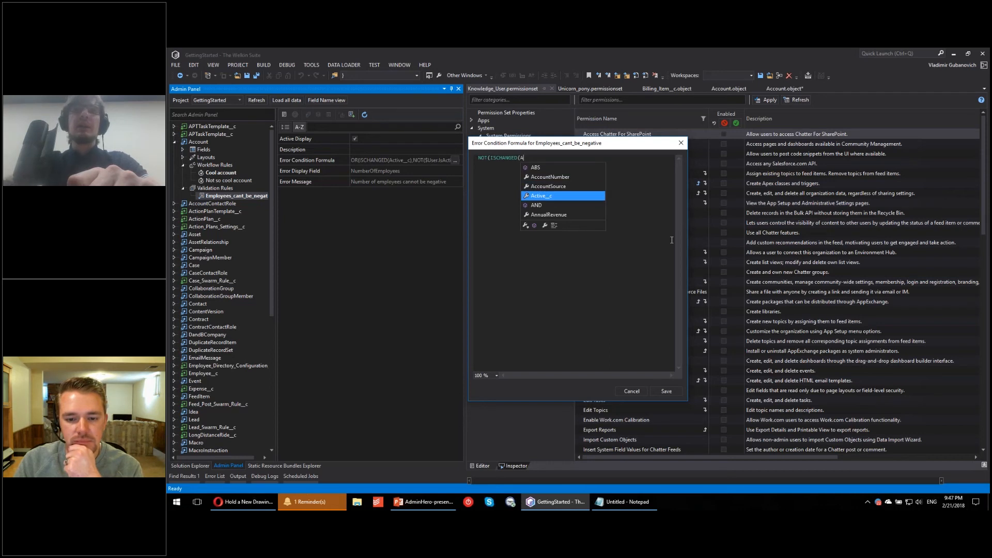
{"action": "key", "text": "Return"}
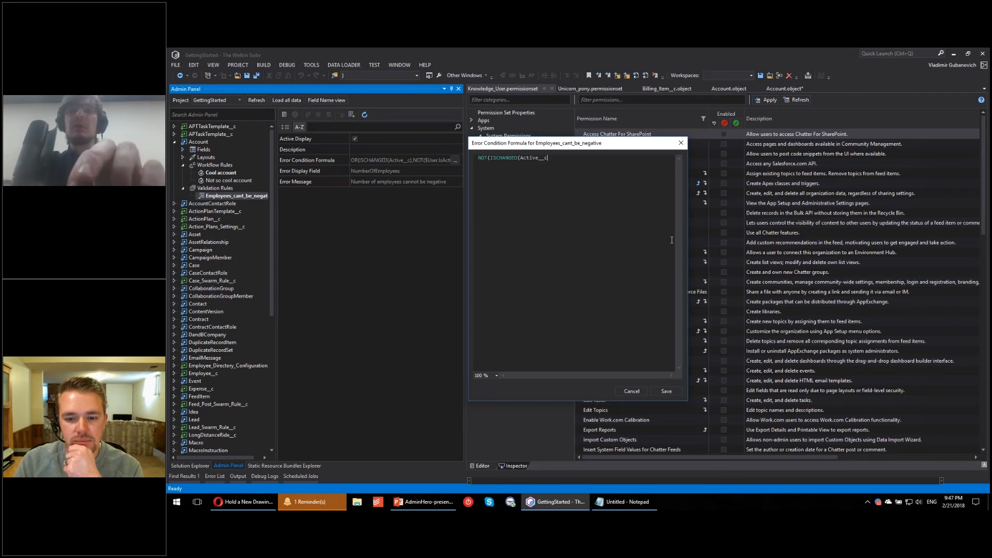
{"action": "type", "text": "),"}
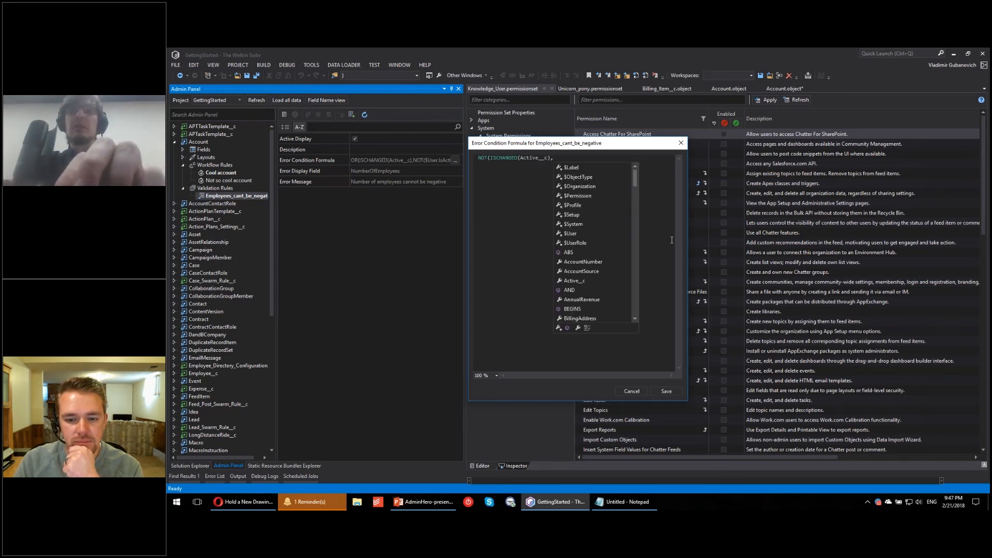
{"action": "type", "text": "AN"}
Step: Begin the second argument with AN and change the outer function of the error condition formula to OR
{"action": "key", "text": "Escape"}
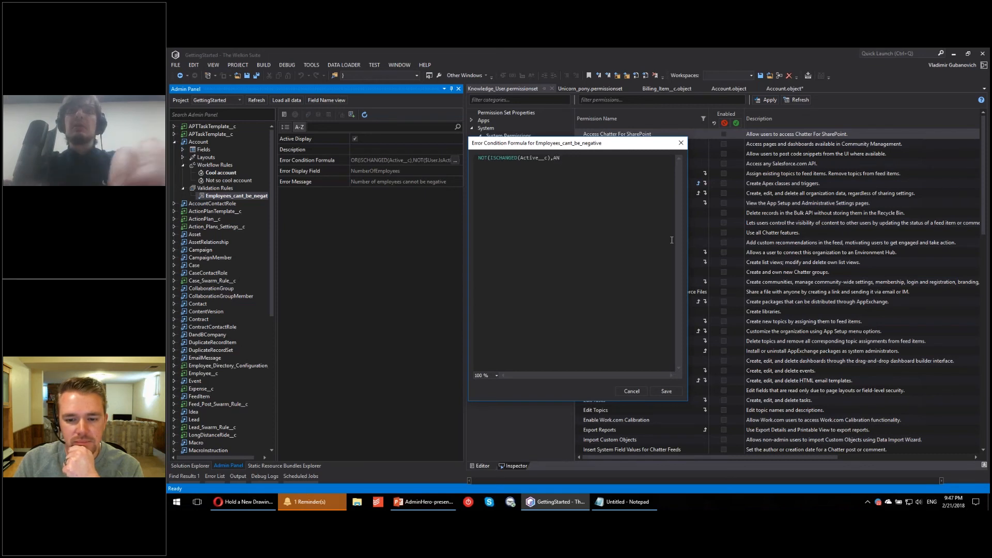
{"action": "key", "text": "Home"}
{"action": "key", "text": "Delete"}
{"action": "key", "text": "Delete"}
{"action": "key", "text": "Delete"}
{"action": "type", "text": "OR"}
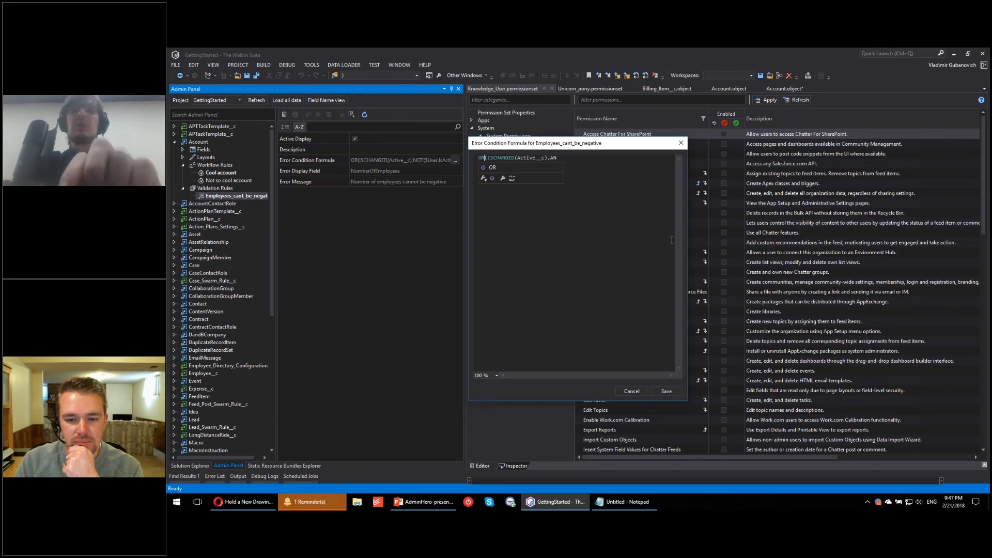
Step: Replace AN in the error condition formula's second argument with NOT(ISCHANGED(
{"action": "key", "text": "Escape"}
{"action": "key", "text": "BackSpace"}
{"action": "type", "text": "NO"}
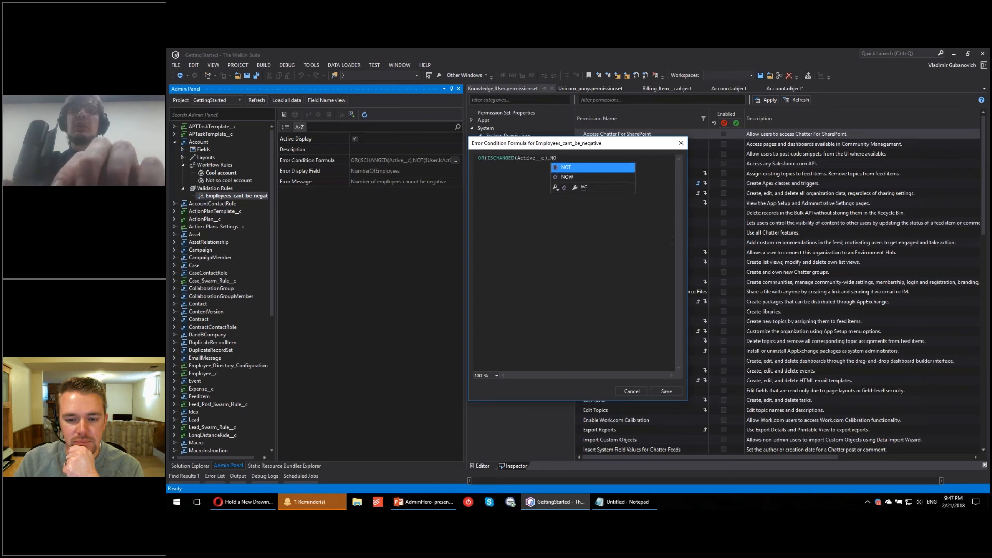
{"action": "type", "text": "T(ISCHANGED"}
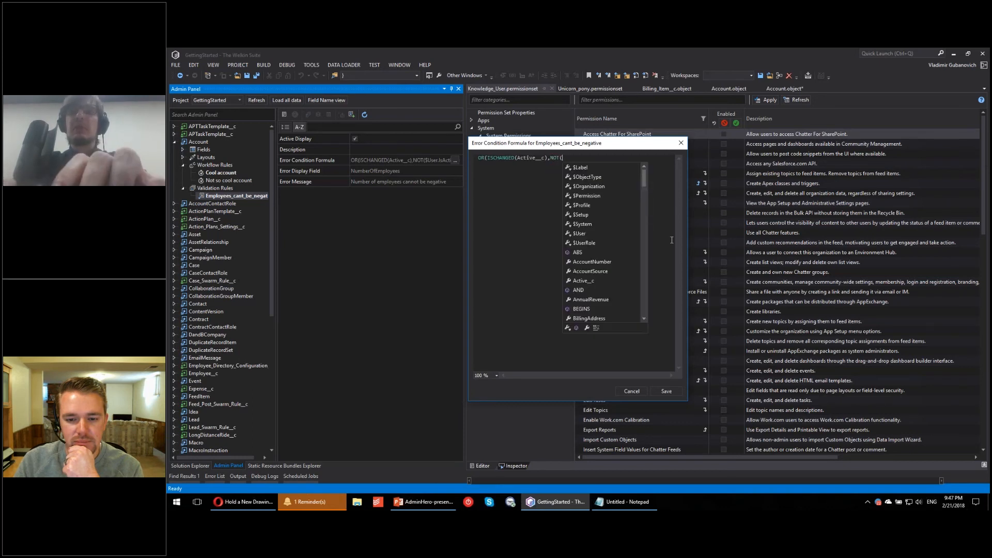
{"action": "type", "text": "("}
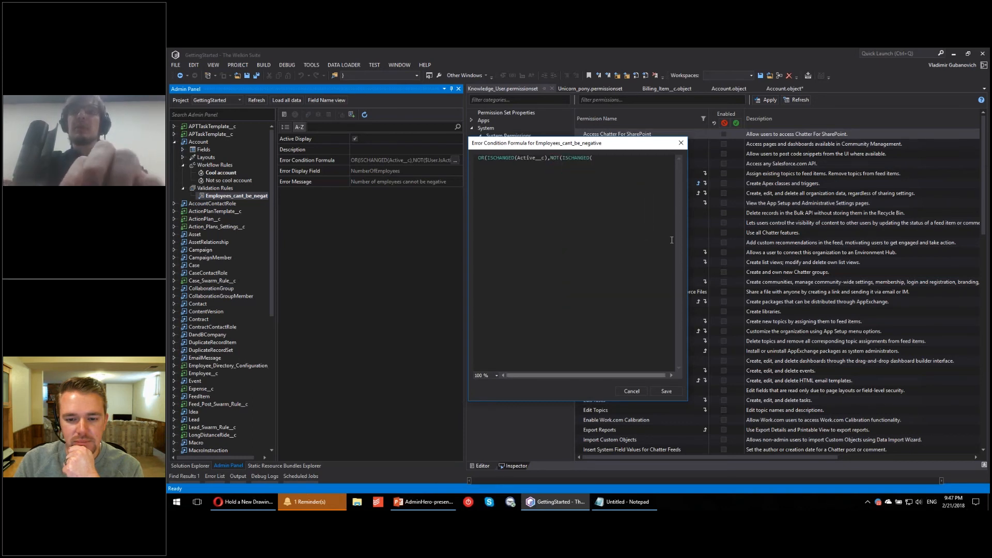
Step: Browse the suggested variables and functions and add $User. inside the second ISCHANGED of the formula
{"action": "key", "text": "Down"}
{"action": "key", "text": "Down"}
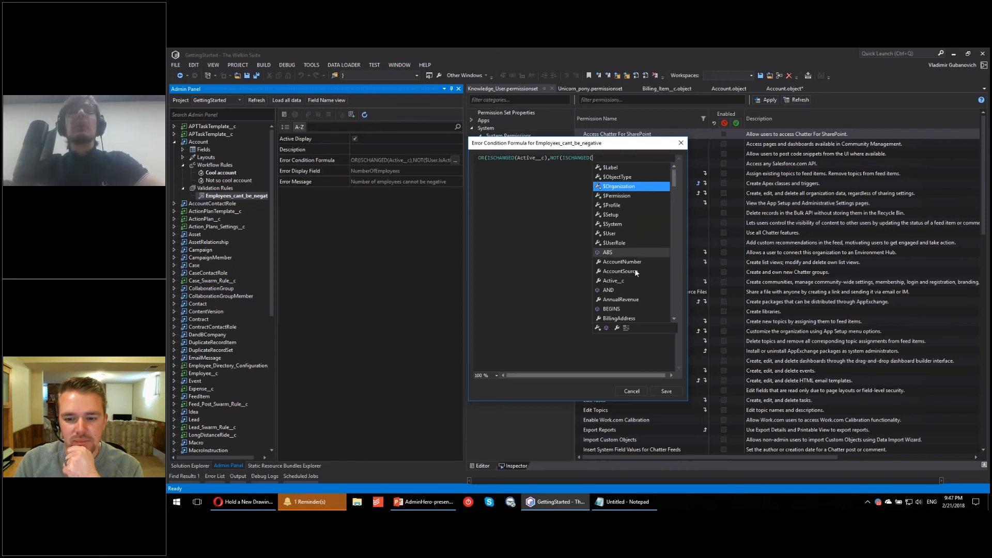
{"action": "scroll", "coordinate": [631, 258], "scroll_direction": "down", "scroll_amount": 12}
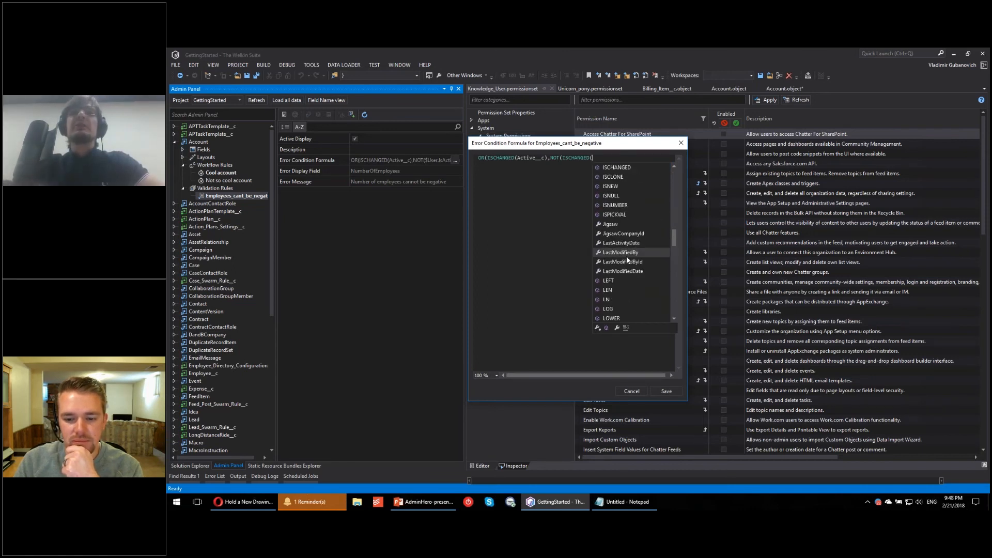
{"action": "scroll", "coordinate": [621, 258], "scroll_direction": "down", "scroll_amount": 12}
{"action": "scroll", "coordinate": [614, 272], "scroll_direction": "up", "scroll_amount": 20}
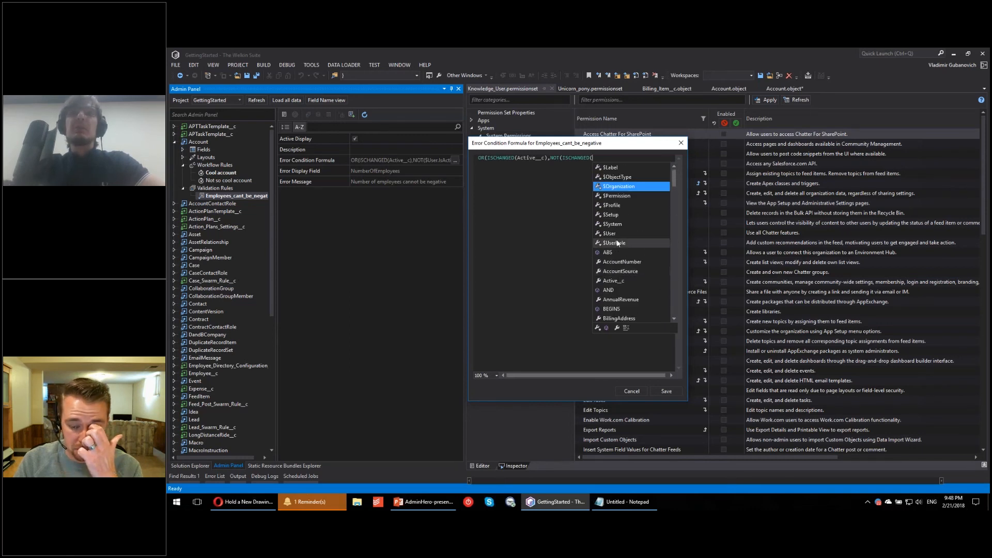
{"action": "key", "text": "Down"}
{"action": "key", "text": "Down"}
{"action": "key", "text": "Down"}
{"action": "key", "text": "Down"}
{"action": "key", "text": "Down"}
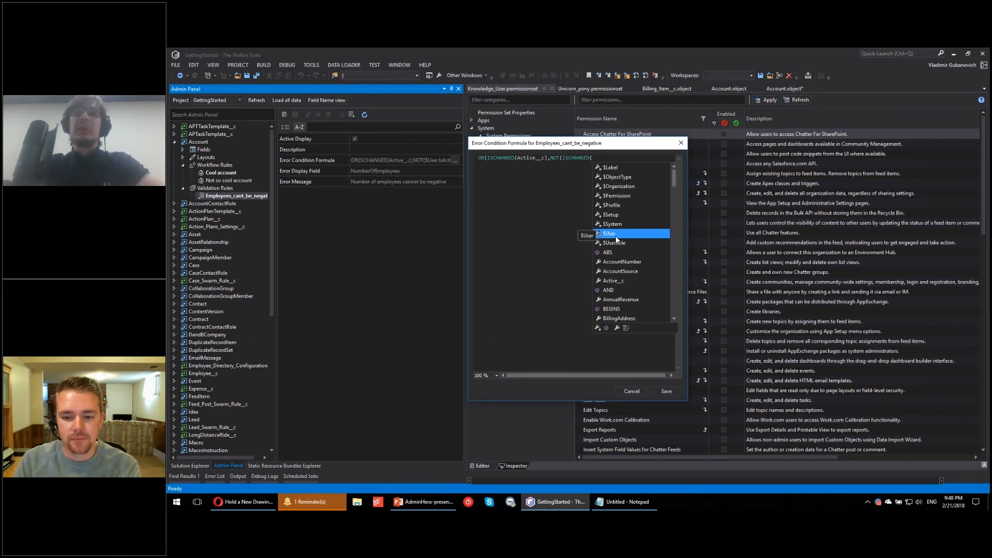
{"action": "type", "text": "$User."}
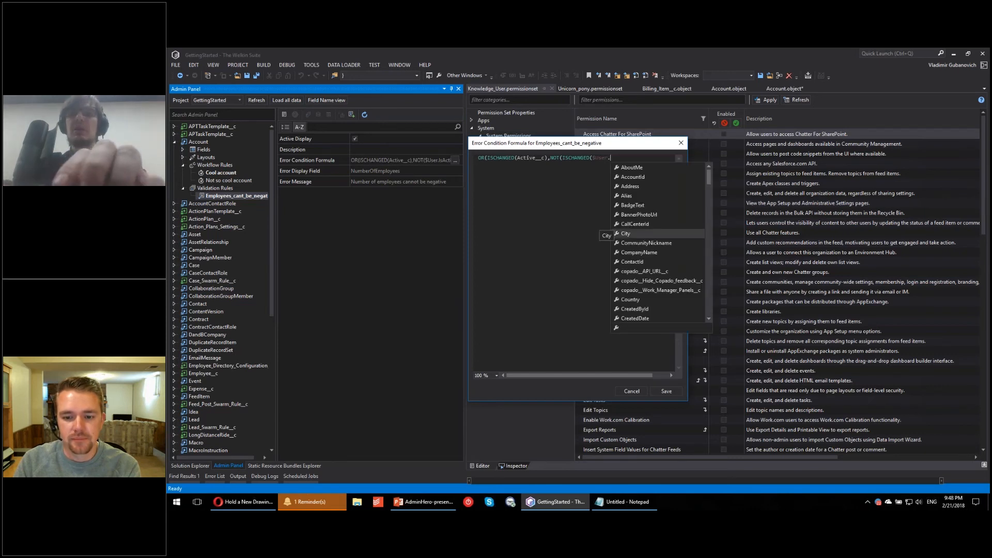
Step: Complete the formula with the user field IsActive and the closing brackets ))), and save the validation rule's error condition
{"action": "key", "text": "Return"}
{"action": "key", "text": "ctrl+z"}
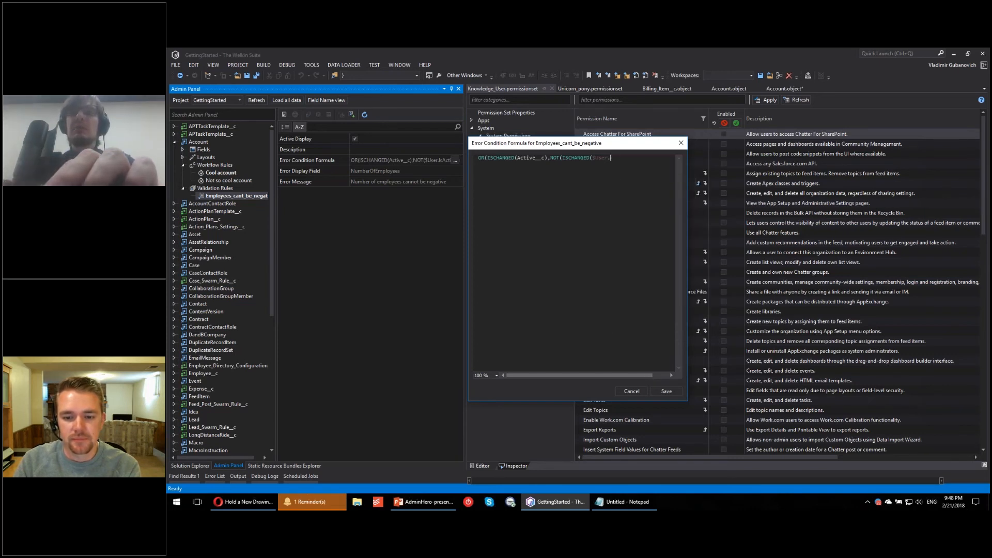
{"action": "type", "text": "Is"}
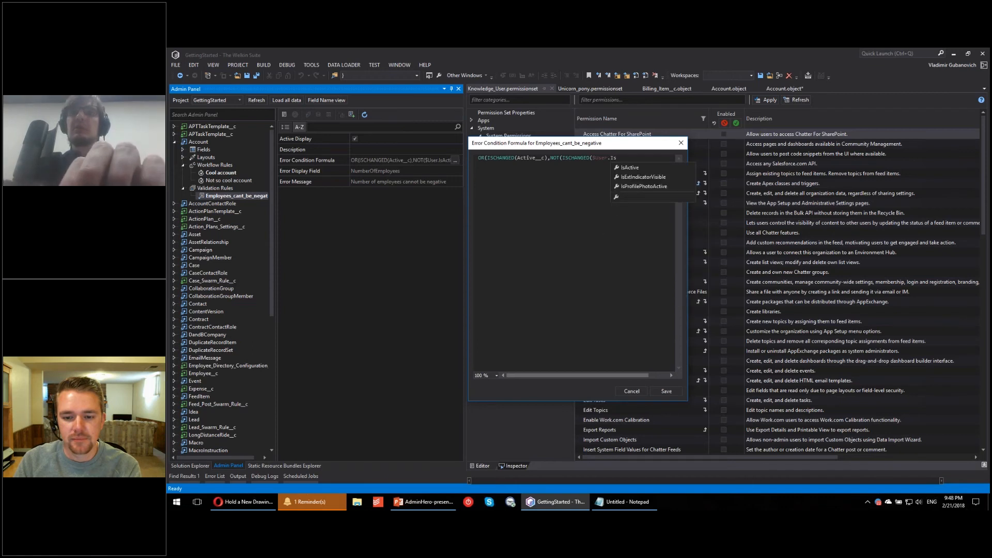
{"action": "key", "text": "Return"}
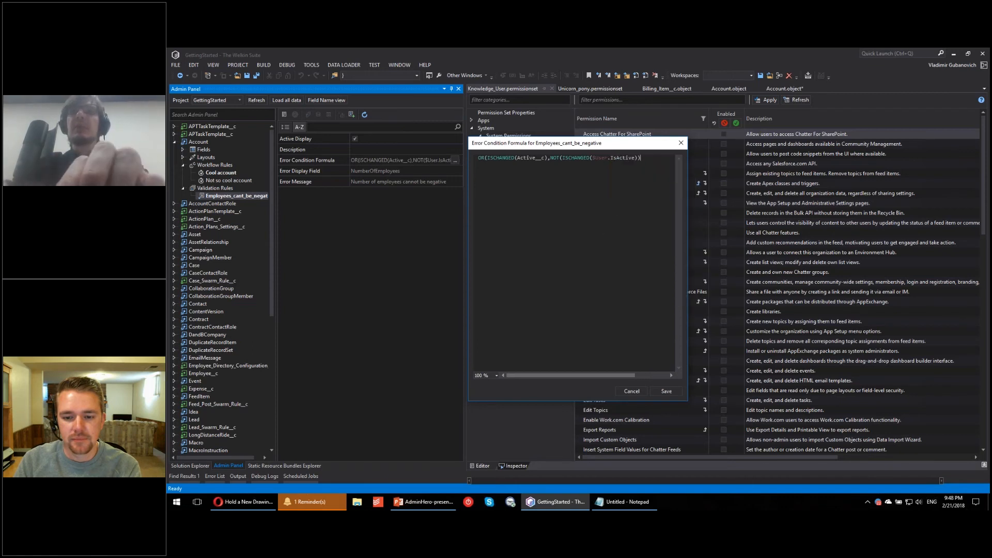
{"action": "type", "text": ")"}
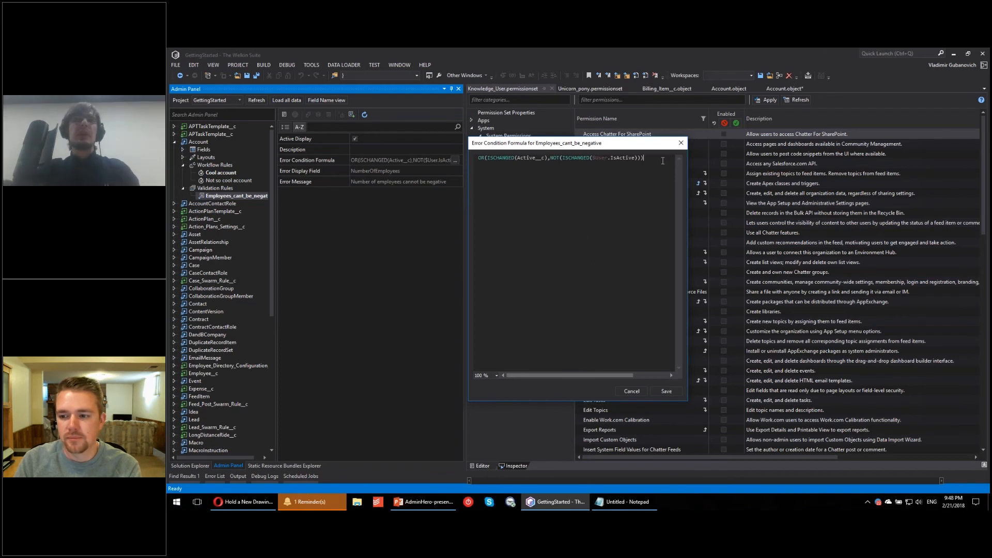
{"action": "left_click", "coordinate": [667, 391]}
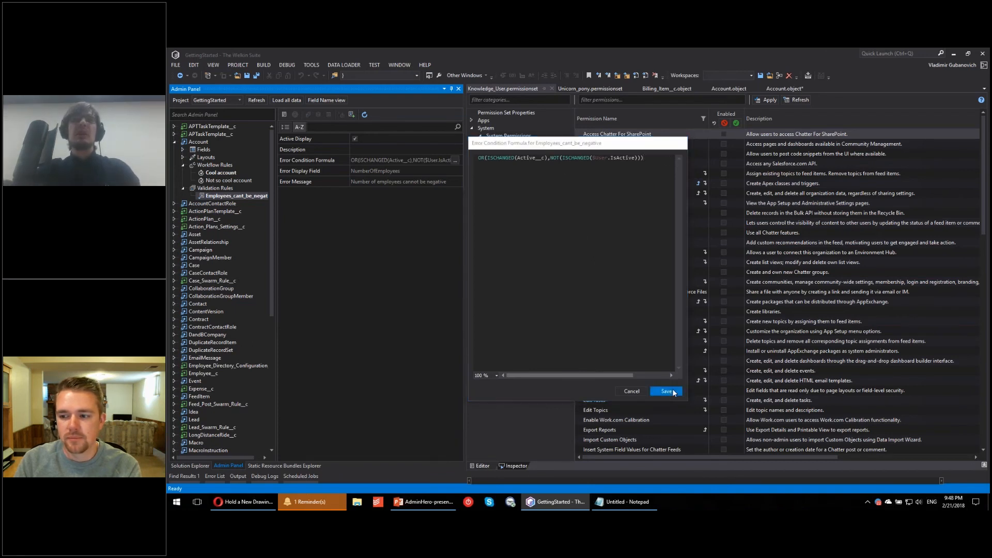
{"action": "left_click", "coordinate": [526, 299]}
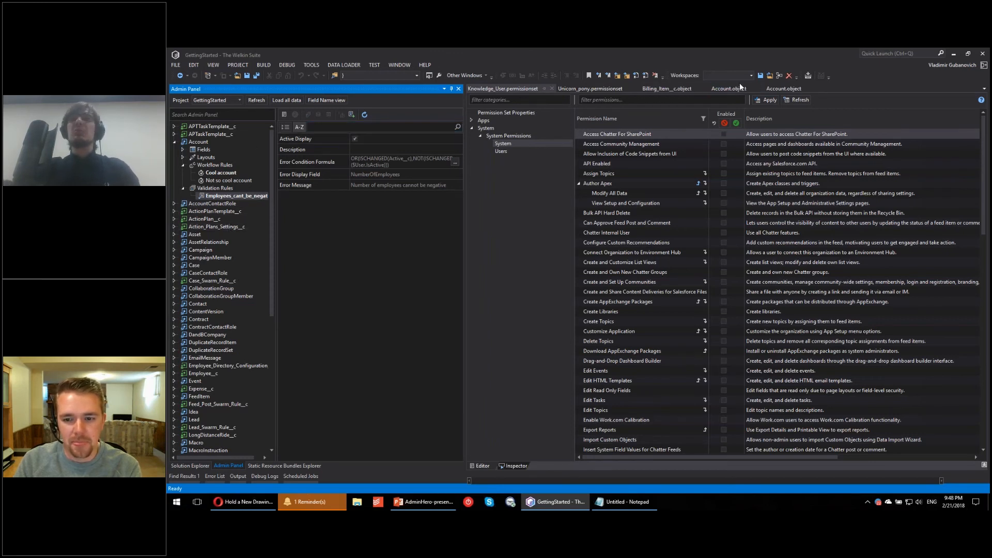
Step: Open the Account object in the editor and show its XML source in a split view beneath the layouts grid
{"action": "left_click", "coordinate": [199, 141]}
{"action": "right_click", "coordinate": [199, 142]}
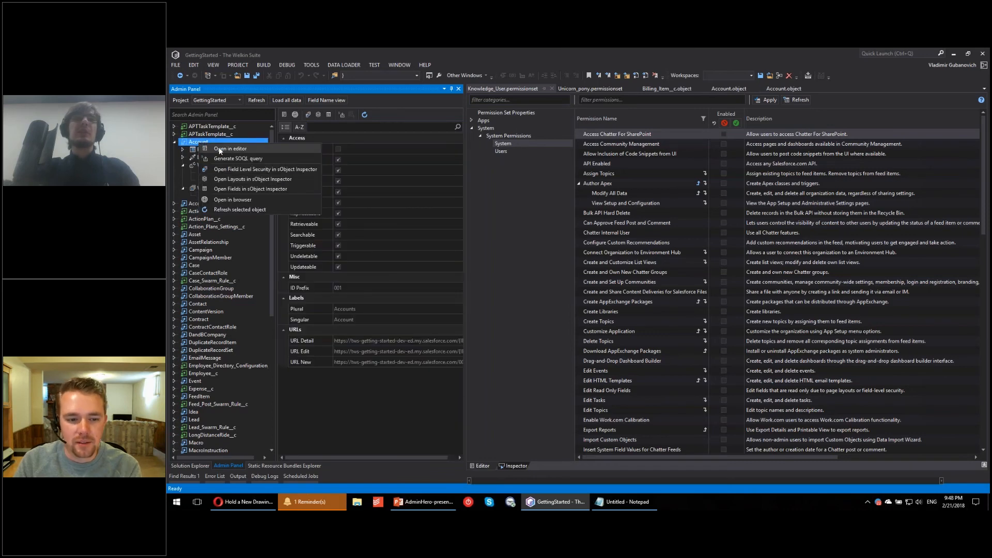
{"action": "left_click", "coordinate": [231, 149]}
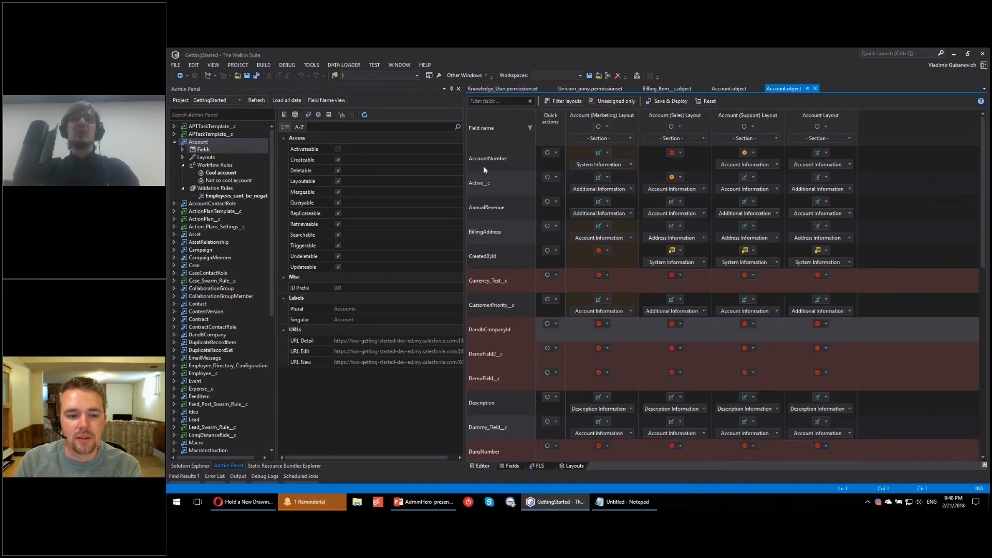
{"action": "left_click", "coordinate": [480, 466]}
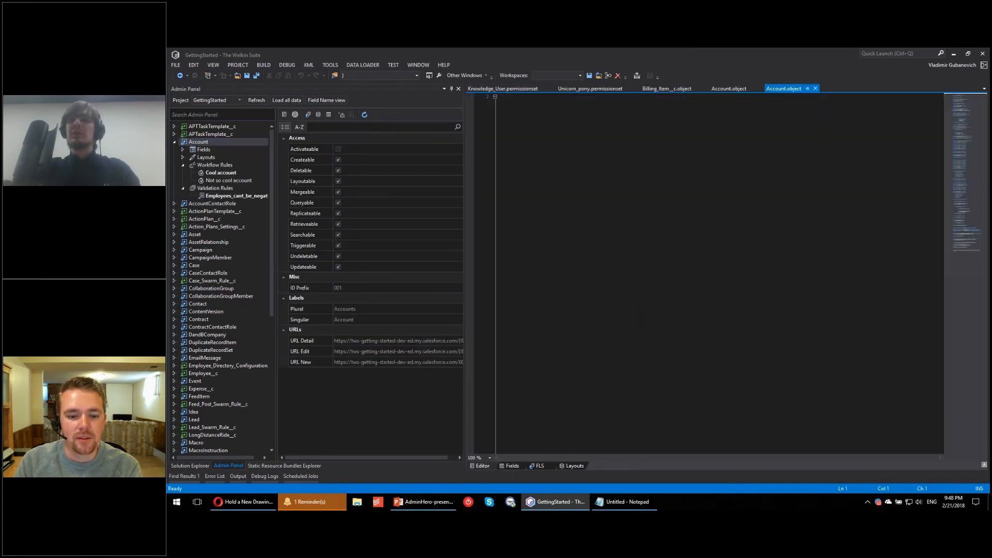
{"action": "left_click", "coordinate": [985, 466]}
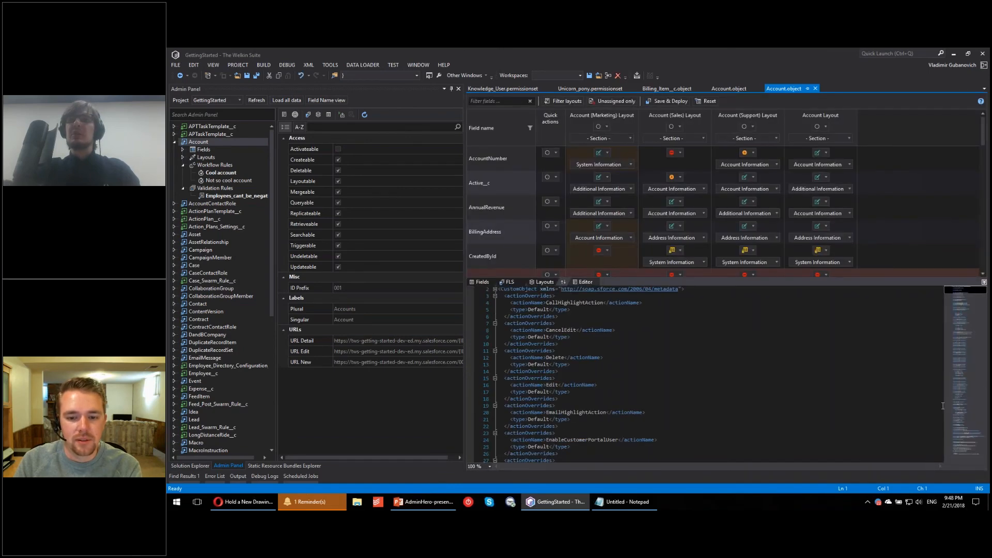
Step: Find the Employees_cant_be_negative validation rule in the Account XML and place the cursor at the end of its error condition formula
{"action": "left_click", "coordinate": [966, 438]}
{"action": "scroll", "coordinate": [749, 420], "scroll_direction": "down", "scroll_amount": 13}
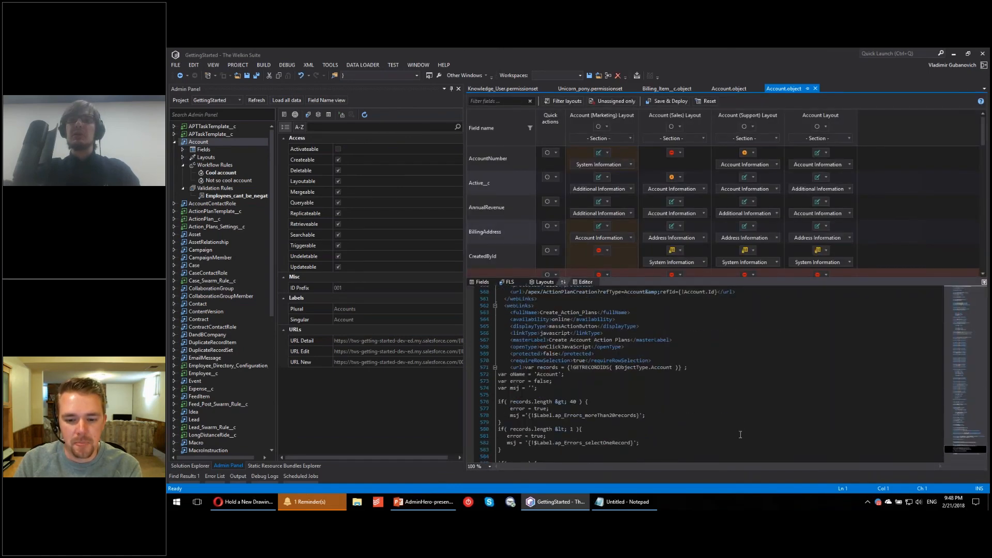
{"action": "scroll", "coordinate": [624, 413], "scroll_direction": "up", "scroll_amount": 4}
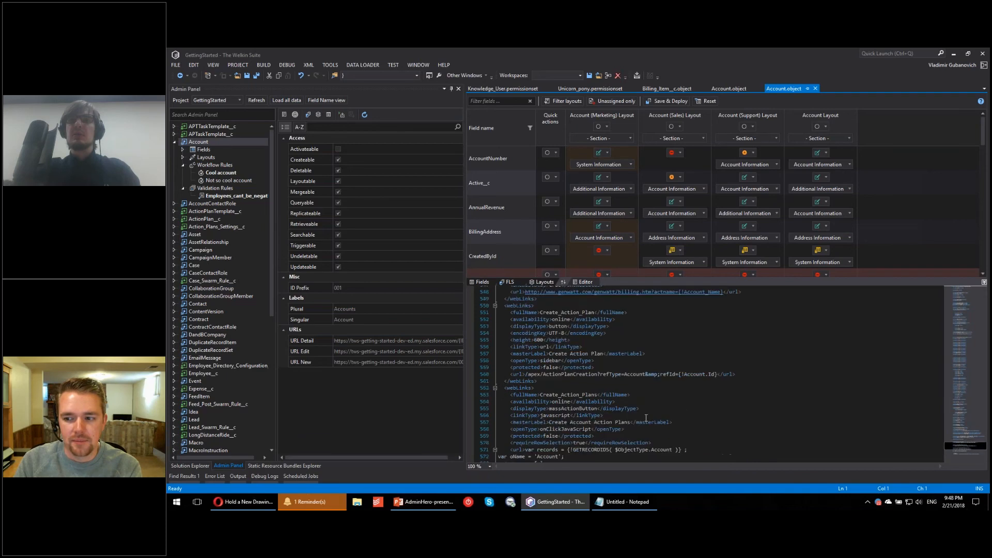
{"action": "scroll", "coordinate": [624, 425], "scroll_direction": "up", "scroll_amount": 14}
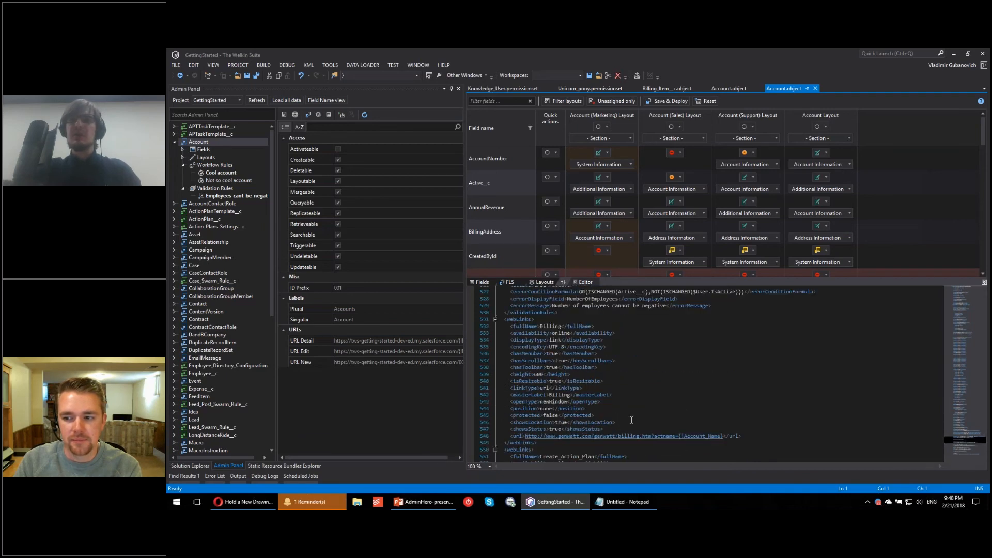
{"action": "scroll", "coordinate": [618, 430], "scroll_direction": "down", "scroll_amount": 1}
{"action": "left_click", "coordinate": [744, 415]}
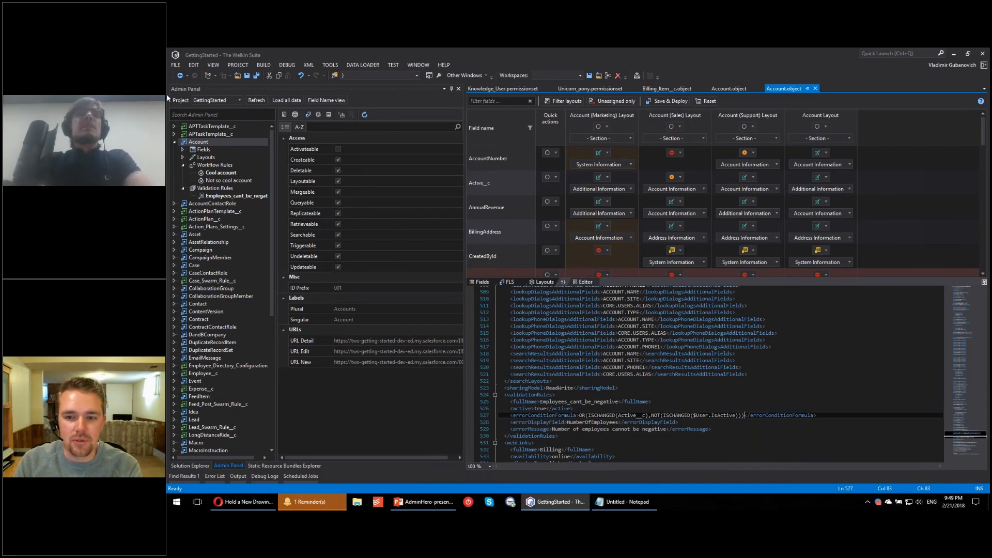
Step: Expand the Account object's Fields list in the object tree and switch it to show field labels
{"action": "left_click", "coordinate": [173, 145]}
{"action": "left_click", "coordinate": [173, 144]}
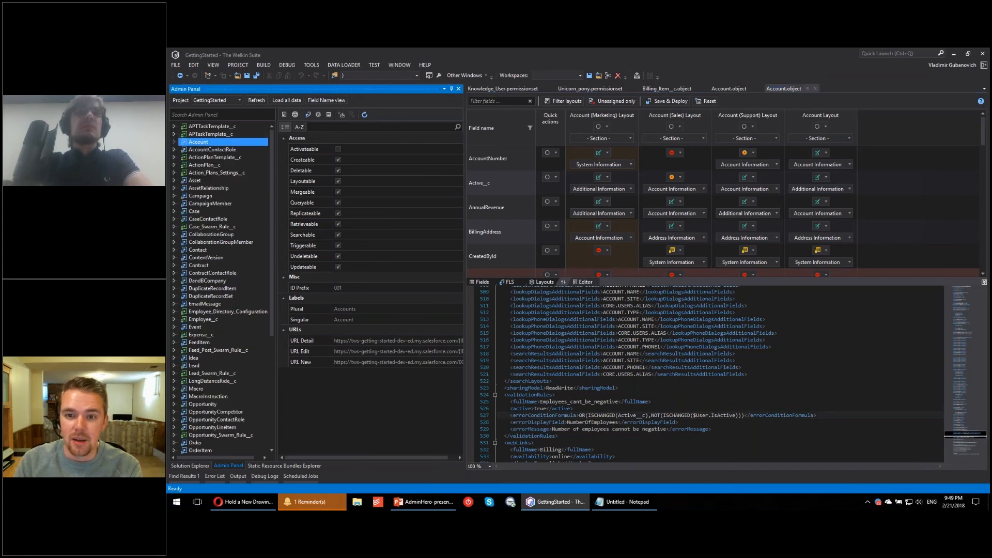
{"action": "left_click", "coordinate": [174, 142]}
{"action": "double_click", "coordinate": [246, 151]}
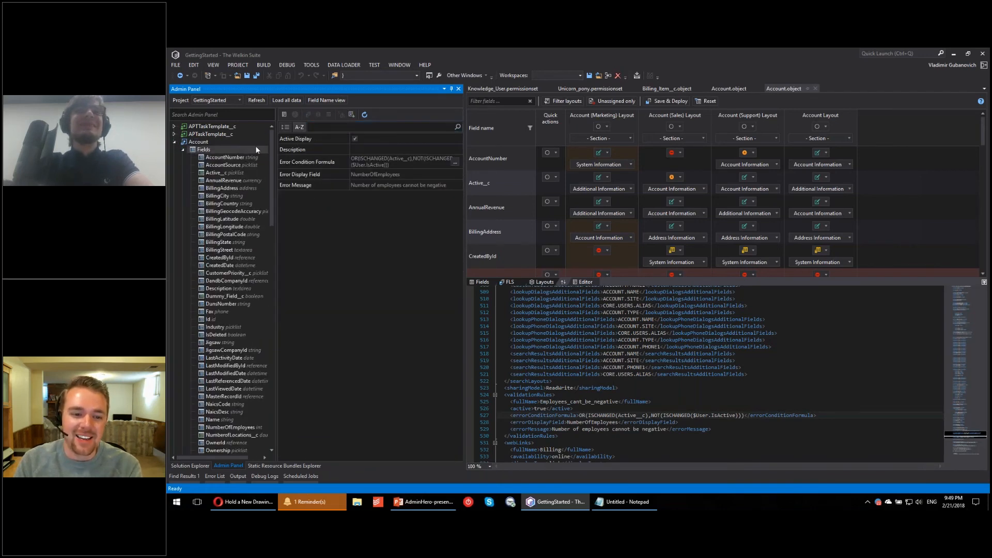
{"action": "left_click", "coordinate": [324, 101]}
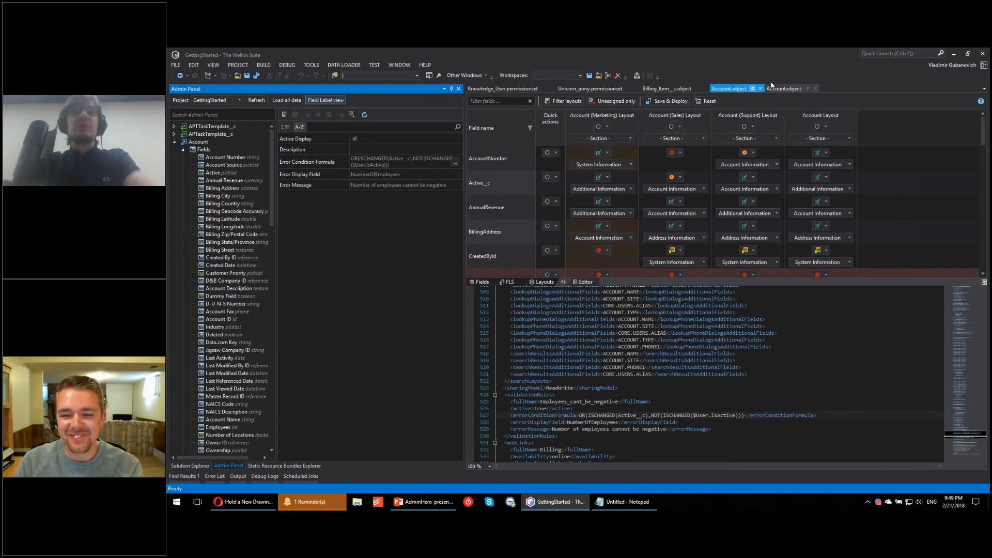
Step: Show the solution's file tree and view the commands available for the GettingStarted project
{"action": "left_click", "coordinate": [188, 466]}
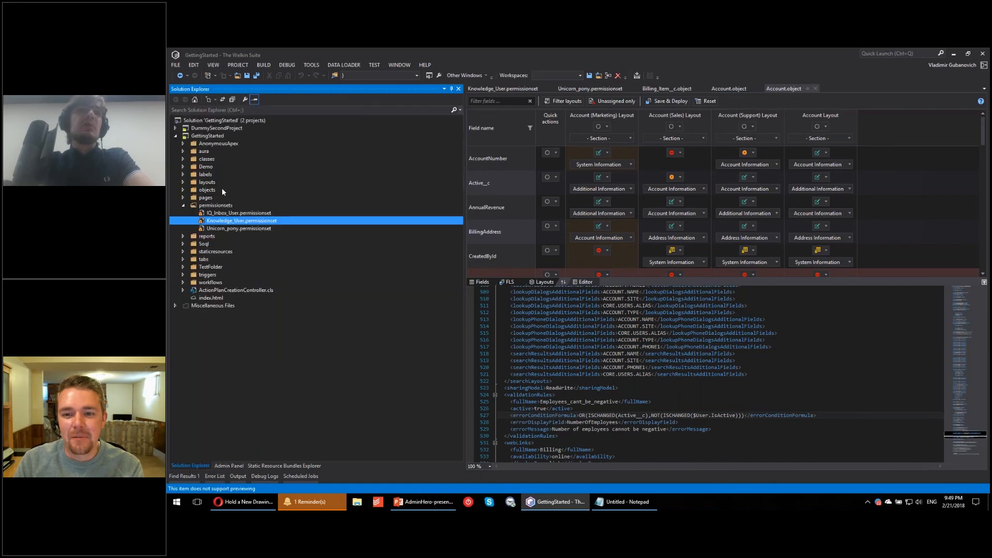
{"action": "right_click", "coordinate": [216, 136]}
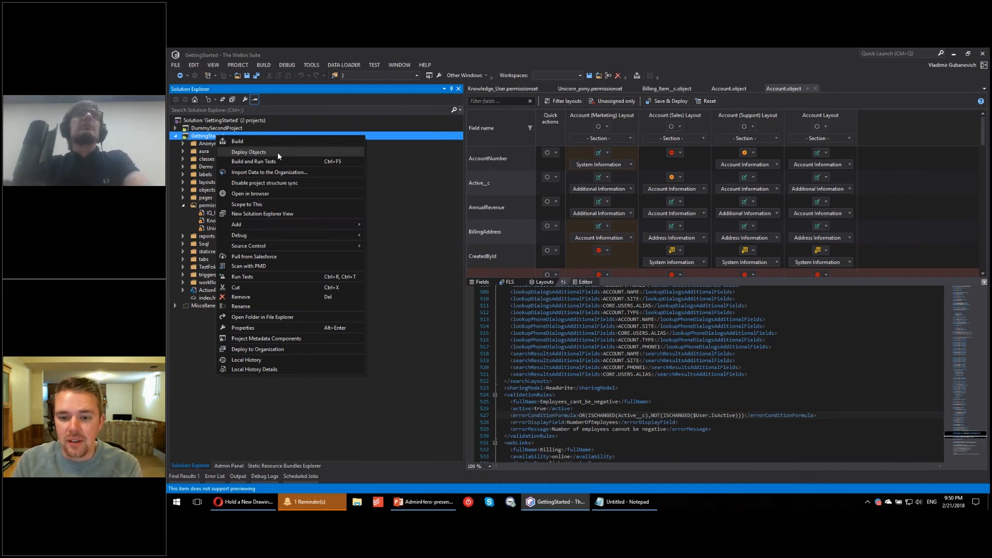
{"action": "left_click", "coordinate": [648, 326]}
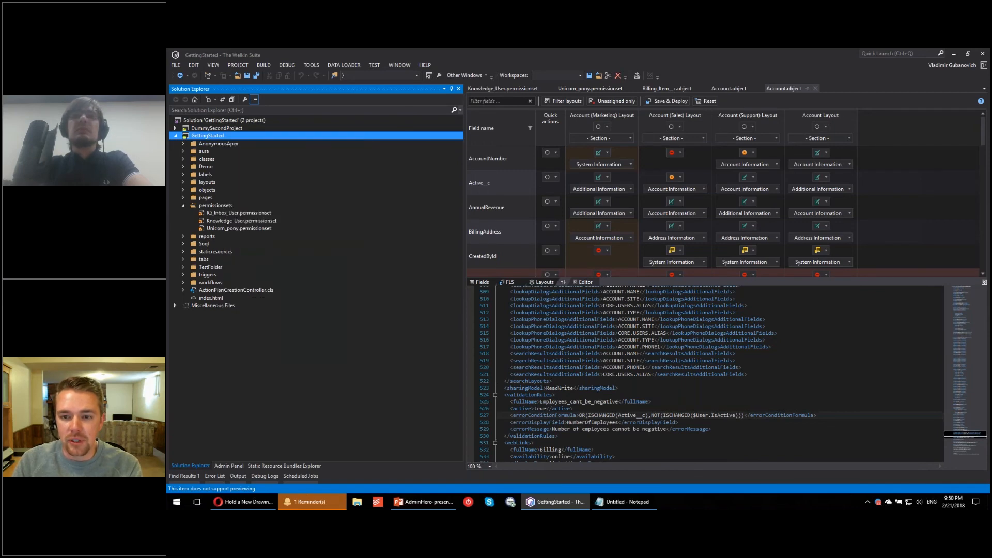
Step: Set the description of the Account field Dummy_Field__c to Dummy Description and check the corresponding entry in the XML source
{"action": "scroll", "coordinate": [699, 334], "scroll_direction": "down", "scroll_amount": 2}
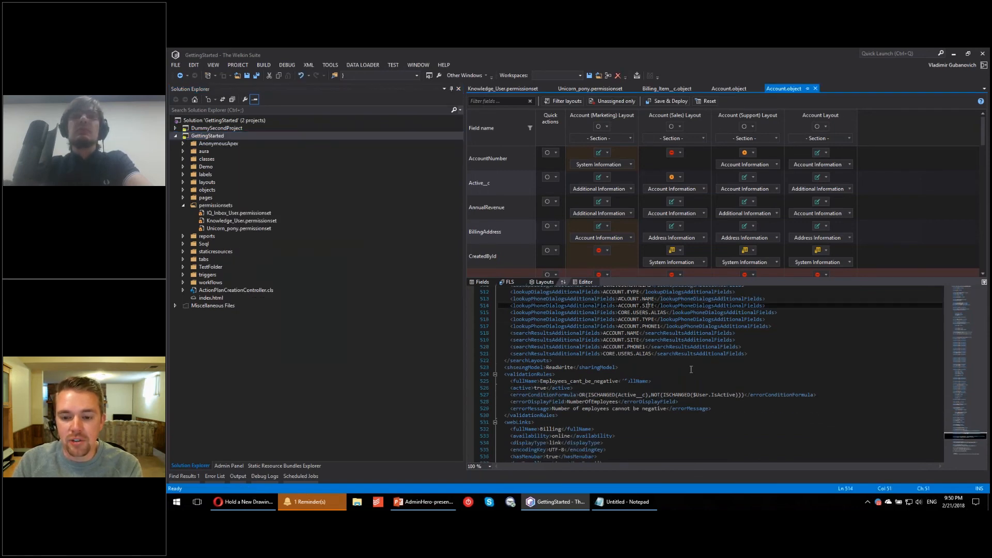
{"action": "left_click", "coordinate": [481, 282]}
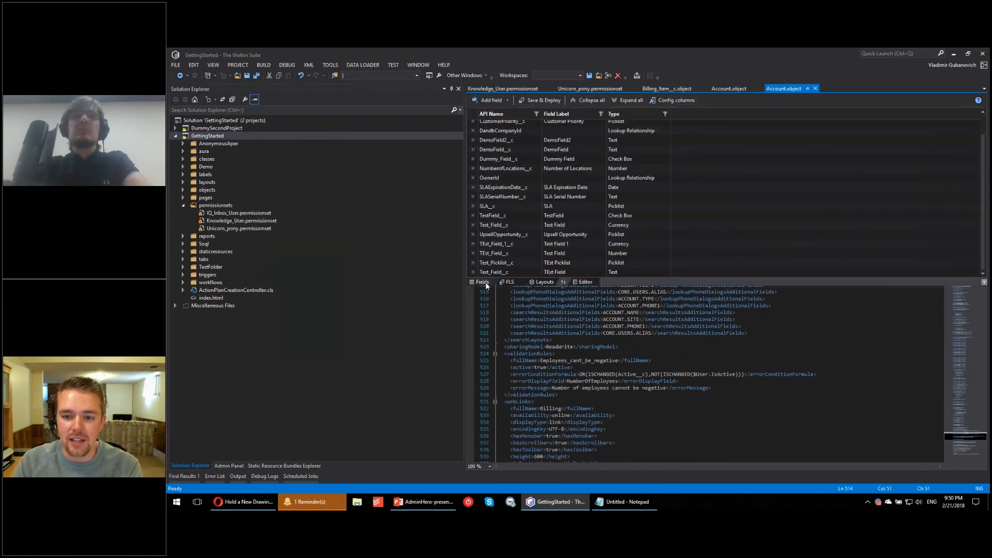
{"action": "left_click", "coordinate": [473, 158]}
{"action": "left_click", "coordinate": [672, 194]}
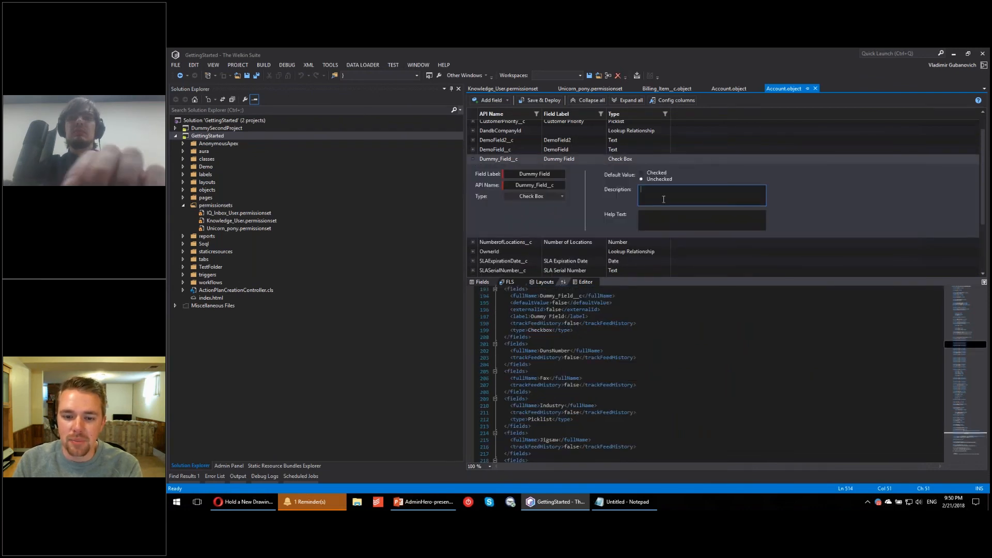
{"action": "type", "text": "Dummy Description"}
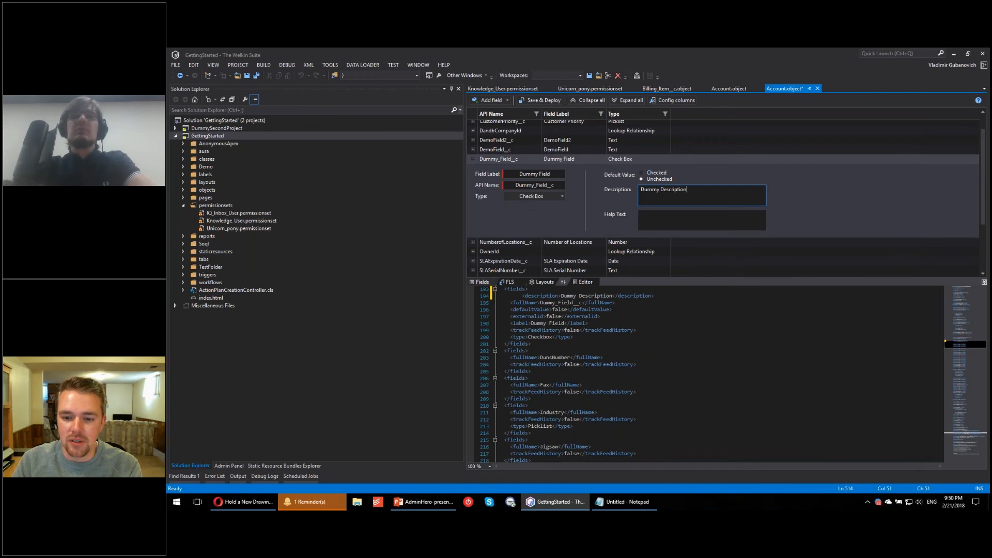
{"action": "scroll", "coordinate": [654, 387], "scroll_direction": "up", "scroll_amount": 2}
{"action": "scroll", "coordinate": [654, 387], "scroll_direction": "up", "scroll_amount": 1}
{"action": "left_click", "coordinate": [700, 343]}
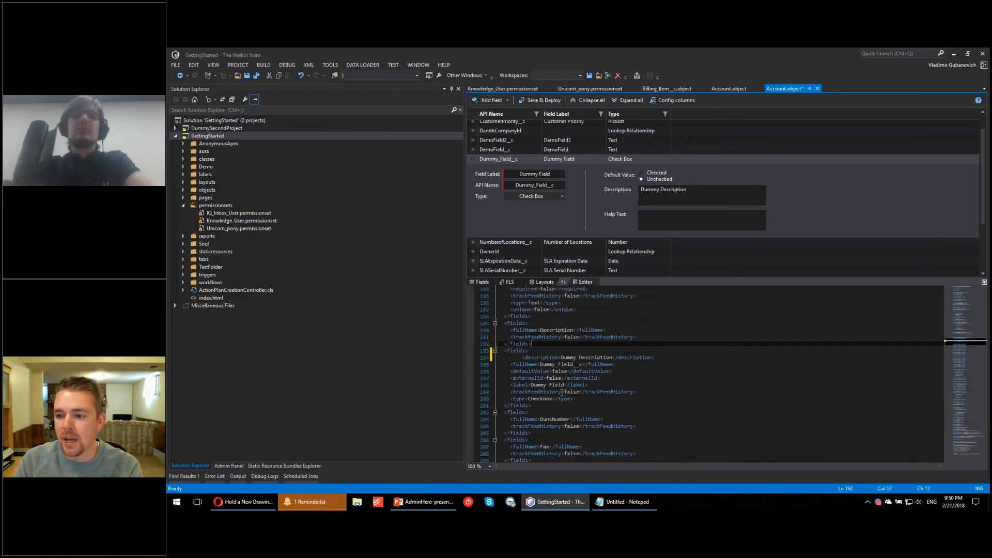
Step: Collapse the permissionsets folder and select the field name Is_Billed__c in the XML source of the Billing_Item__c object
{"action": "left_click", "coordinate": [184, 206]}
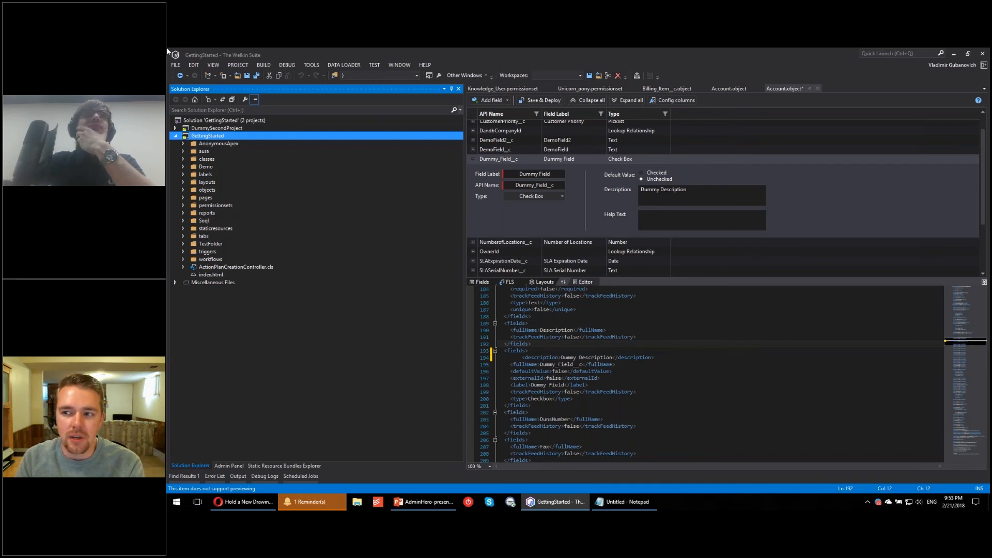
{"action": "left_click", "coordinate": [671, 89]}
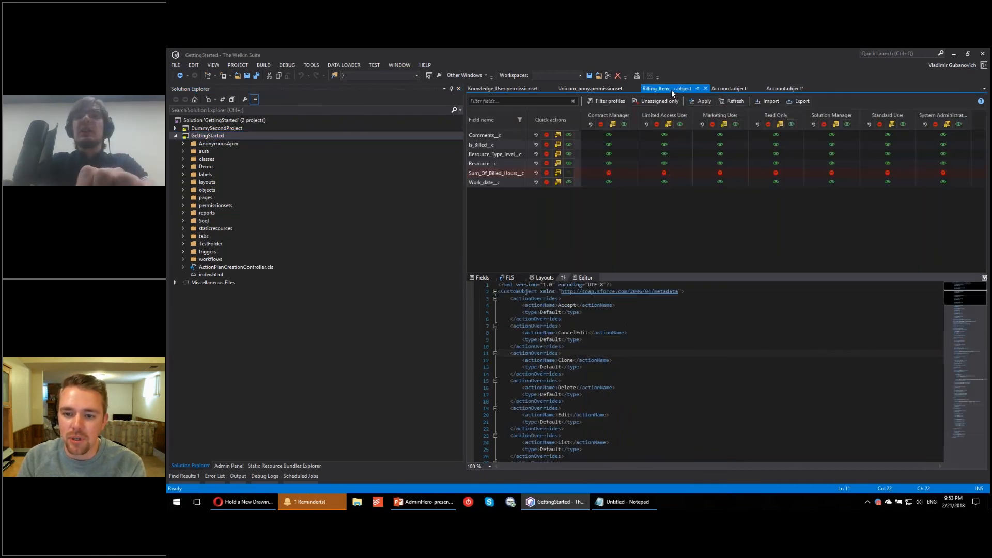
{"action": "scroll", "coordinate": [615, 382], "scroll_direction": "down", "scroll_amount": 12}
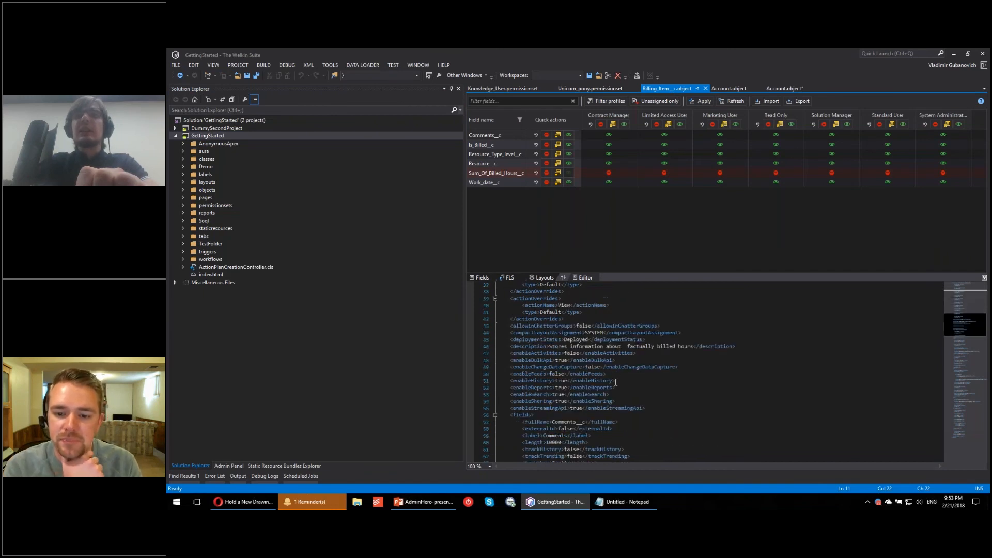
{"action": "scroll", "coordinate": [579, 382], "scroll_direction": "down", "scroll_amount": 3}
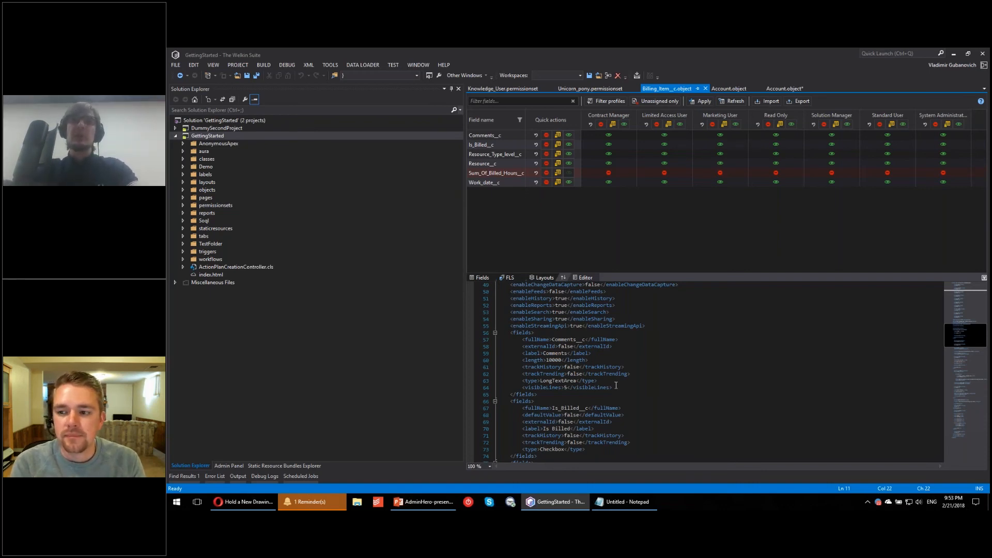
{"action": "double_click", "coordinate": [573, 409]}
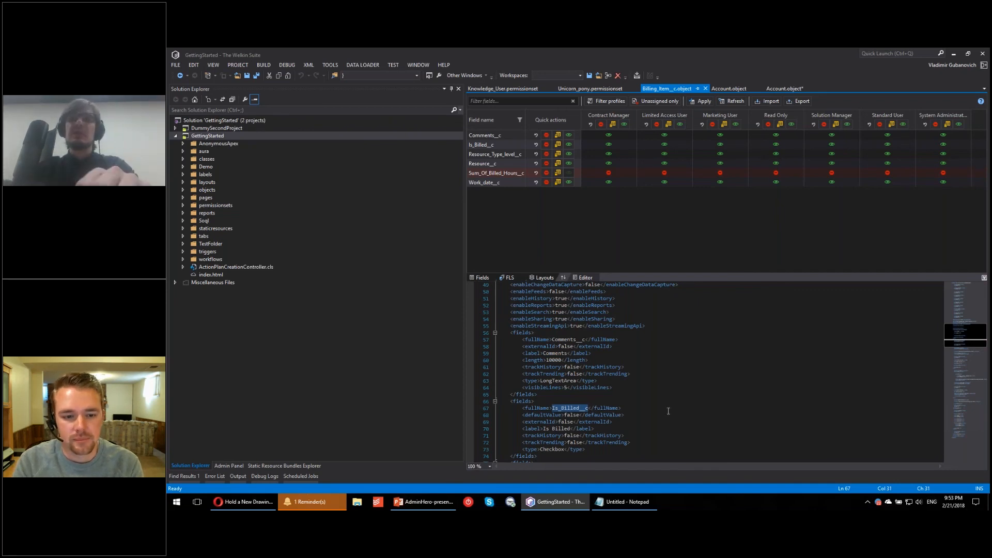
Step: Search the entire solution for Is_Billed__c, limiting the file types to *.workflow
{"action": "key", "text": "ctrl+shift+f"}
{"action": "left_click_drag", "start_coordinate": [292, 103], "coordinate": [427, 133]}
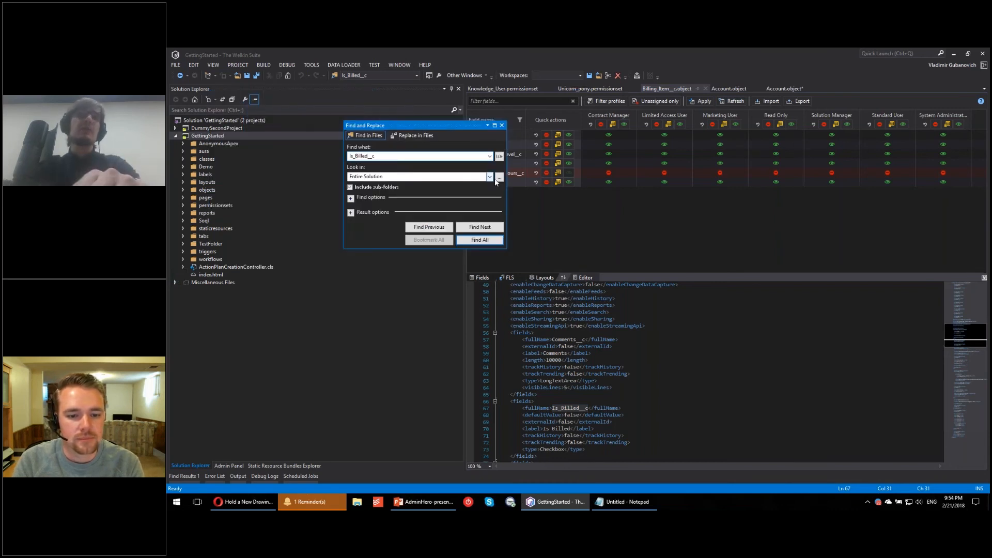
{"action": "left_click", "coordinate": [351, 197]}
{"action": "double_click", "coordinate": [394, 248]}
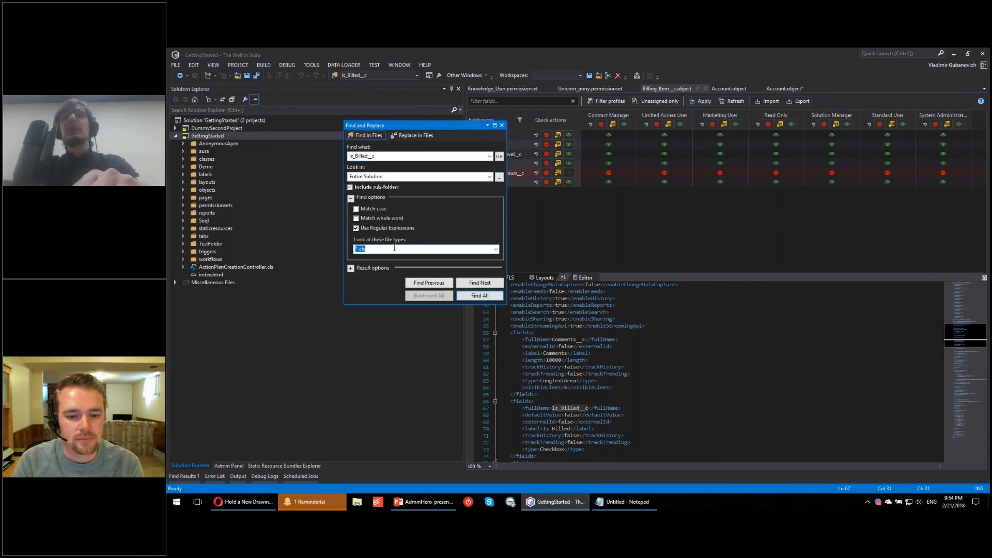
{"action": "left_click", "coordinate": [408, 250]}
{"action": "left_click_drag", "start_coordinate": [360, 251], "coordinate": [449, 260]}
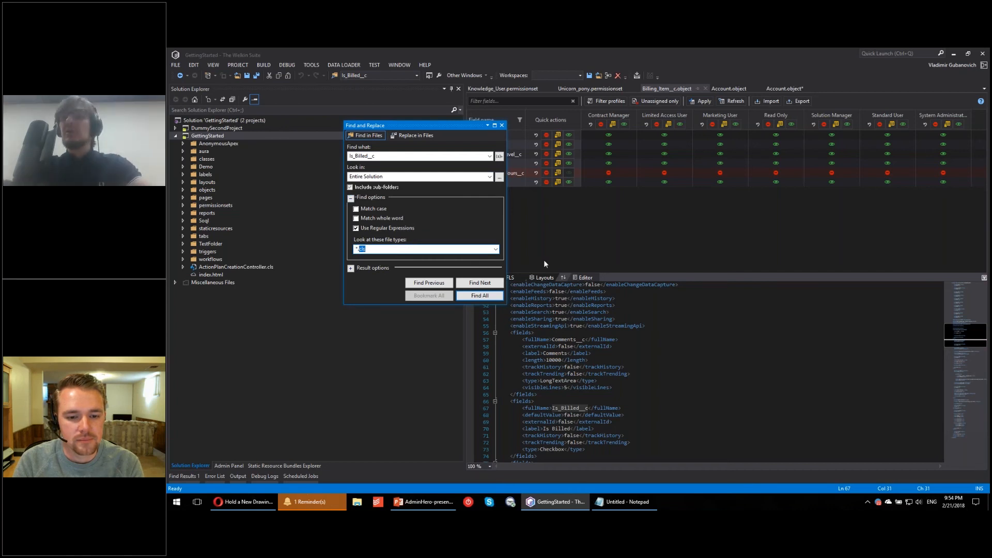
{"action": "type", "text": "workflow"}
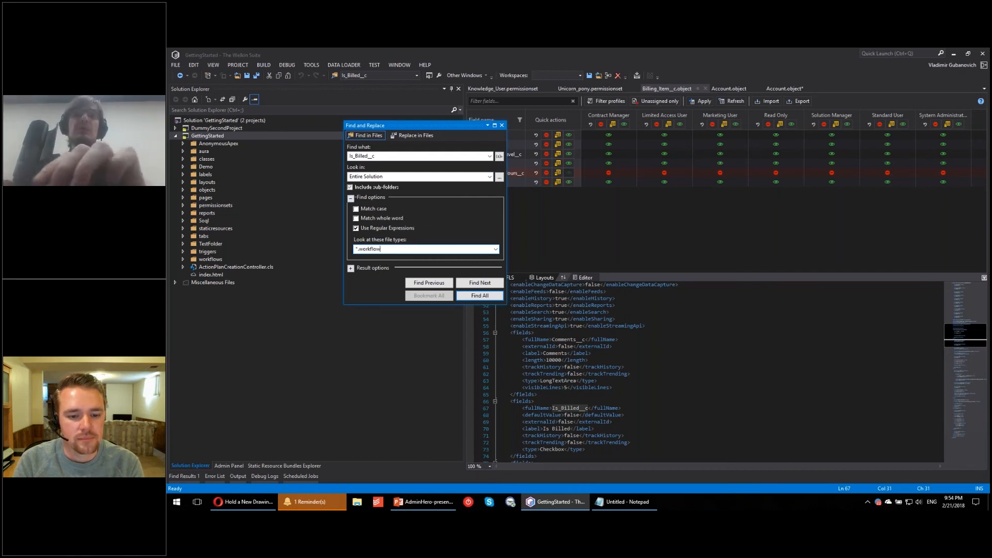
{"action": "left_click", "coordinate": [479, 296]}
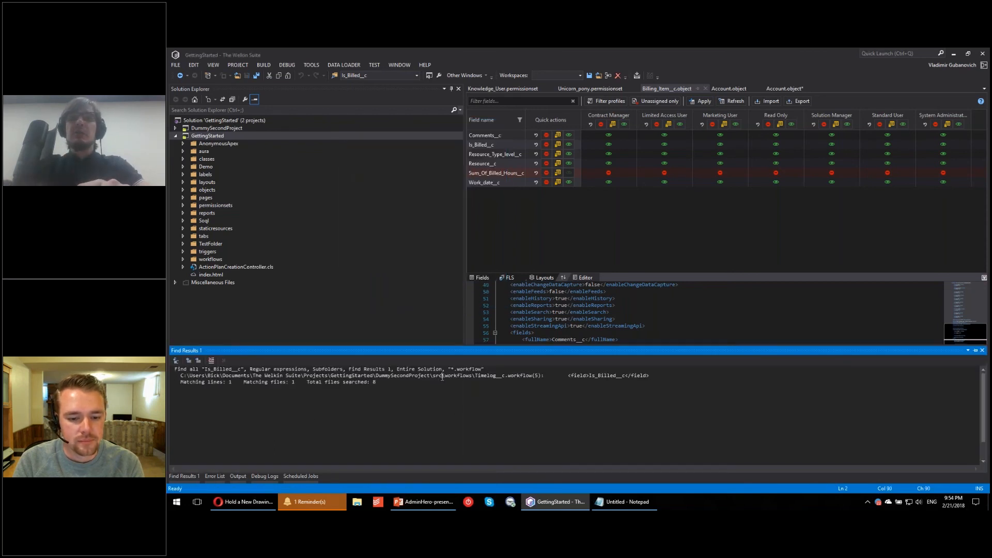
Step: Open the Timelog__c.workflow file from the search results and examine the rule's formula and trigger type
{"action": "double_click", "coordinate": [442, 376]}
{"action": "left_click", "coordinate": [554, 220]}
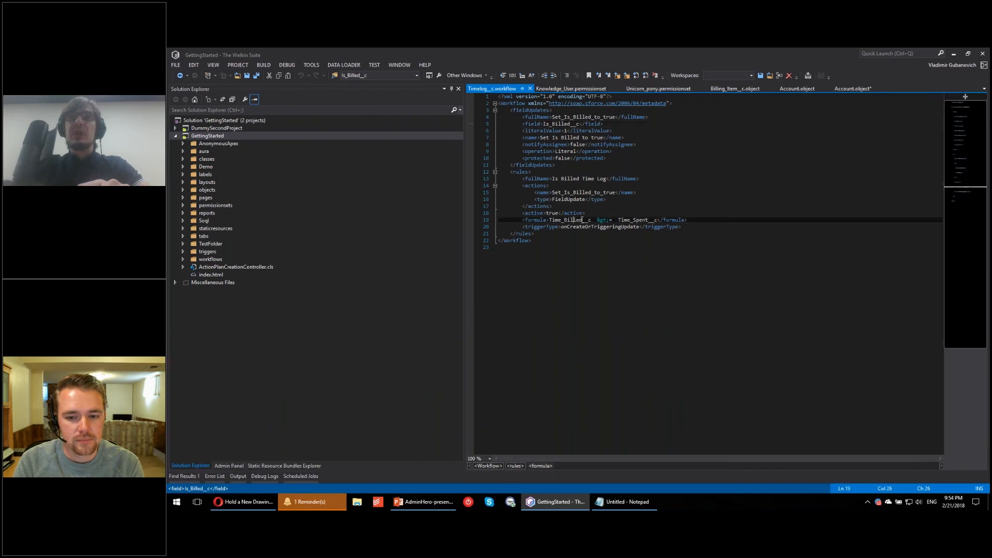
{"action": "left_click", "coordinate": [691, 227]}
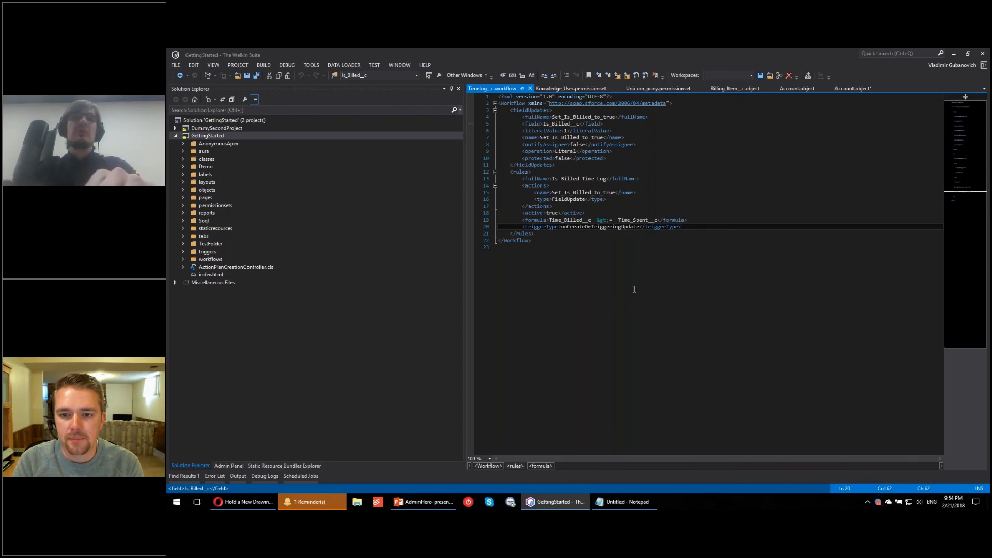
Step: Search the entire solution for Is_Billed__c again with the file type filter cleared
{"action": "key", "text": "ctrl+shift+f"}
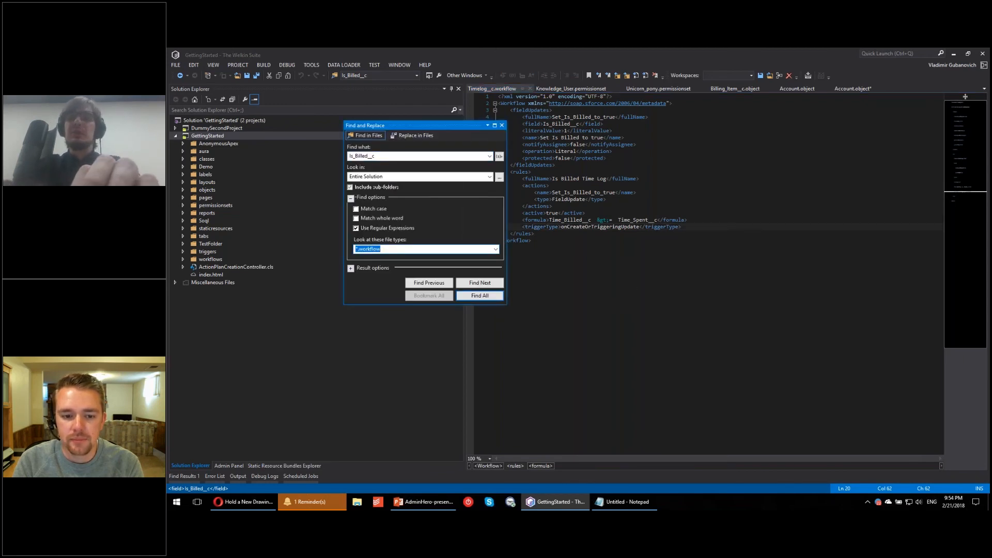
{"action": "key", "text": "BackSpace"}
{"action": "left_click", "coordinate": [488, 296]}
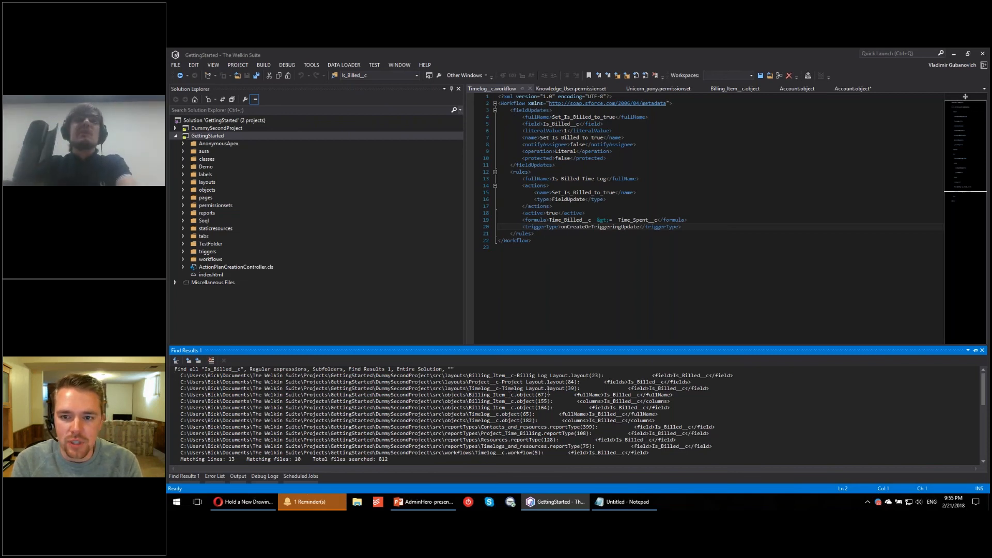
{"action": "scroll", "coordinate": [682, 233], "scroll_direction": "down", "scroll_amount": 4}
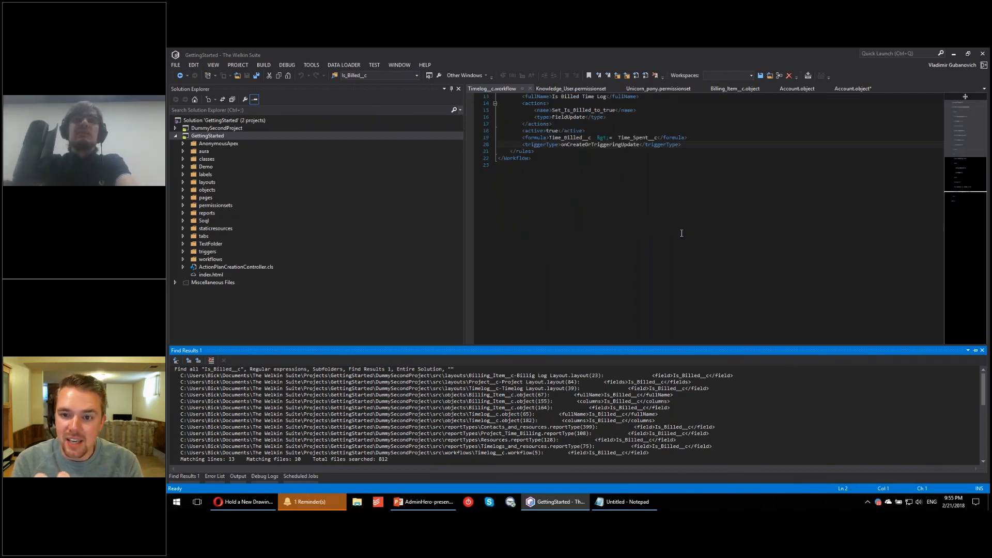
{"action": "scroll", "coordinate": [682, 233], "scroll_direction": "up", "scroll_amount": 4}
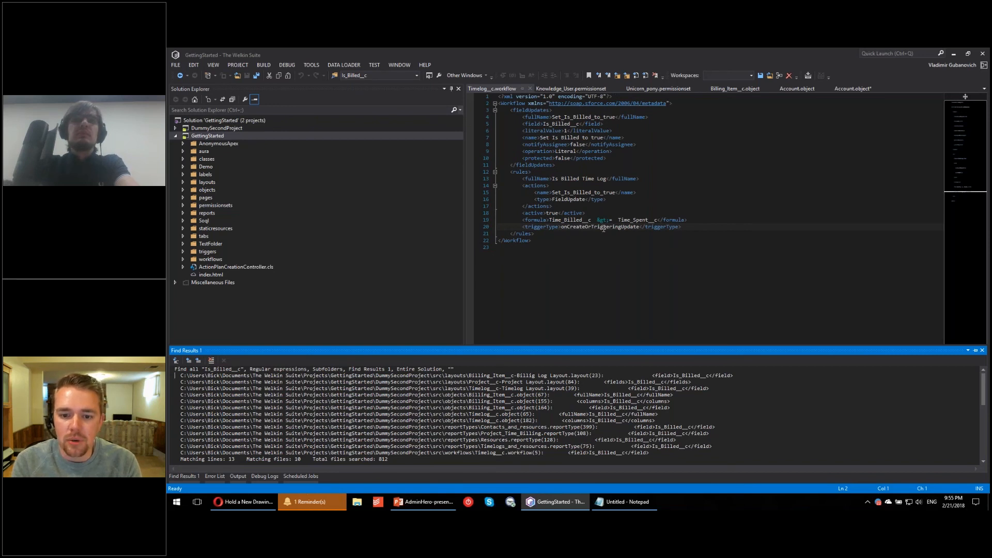
Step: Open the Admin Panel and load all object data for the GettingStarted project
{"action": "left_click", "coordinate": [382, 309]}
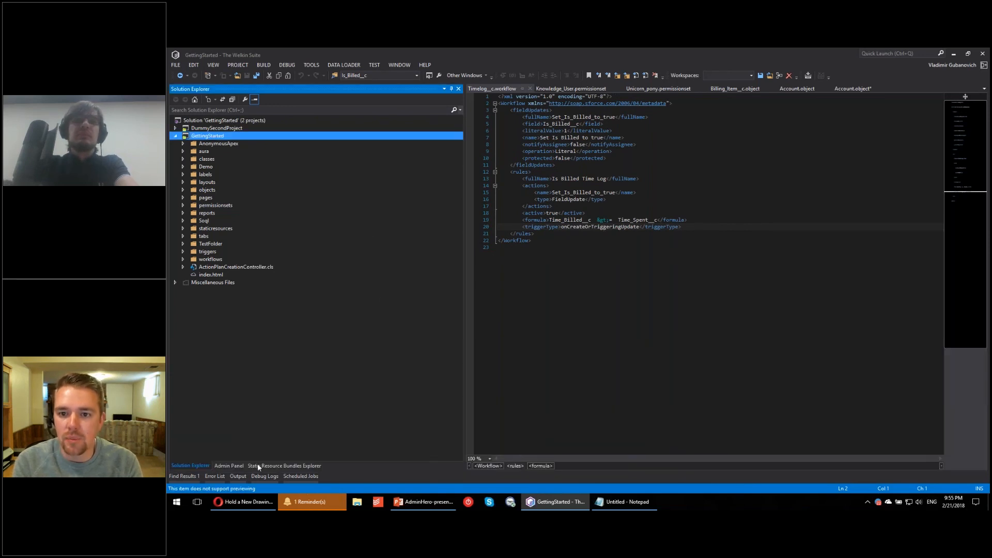
{"action": "left_click", "coordinate": [231, 466]}
{"action": "right_click", "coordinate": [200, 142]}
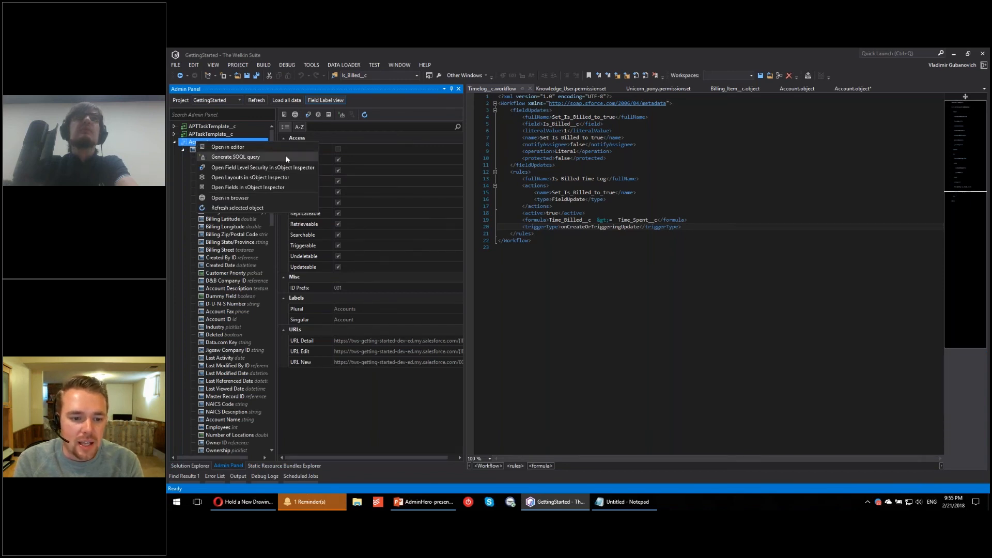
{"action": "left_click", "coordinate": [382, 107]}
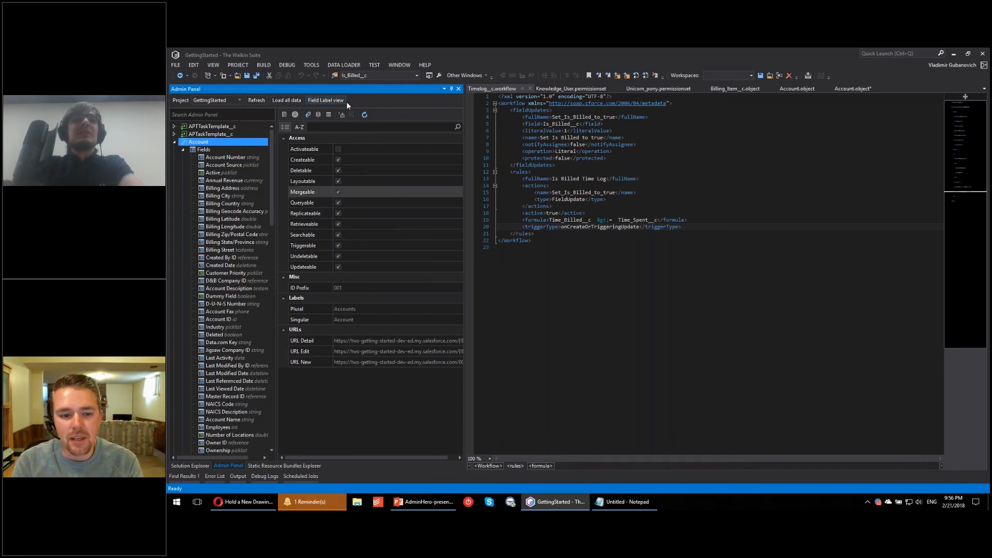
{"action": "left_click", "coordinate": [287, 101]}
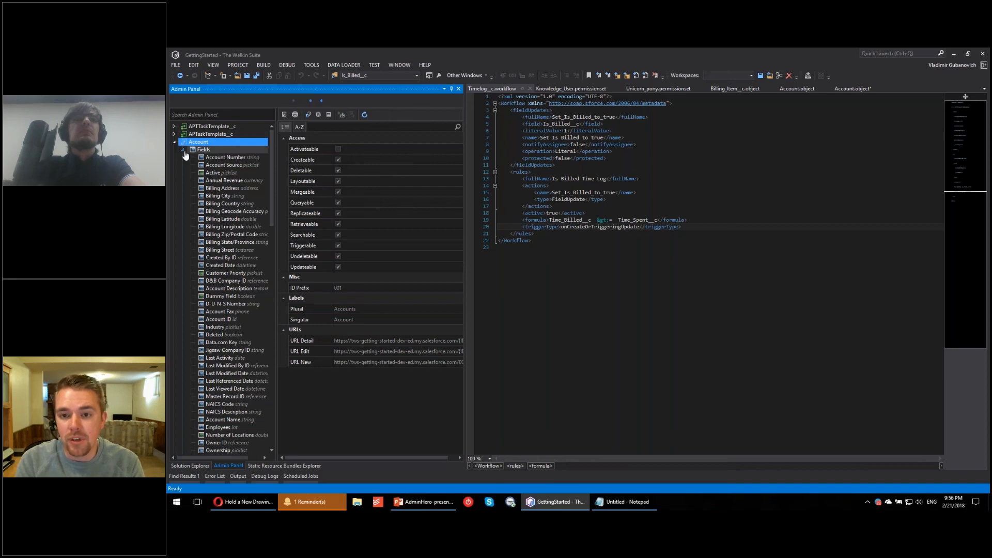
{"action": "left_click", "coordinate": [189, 172]}
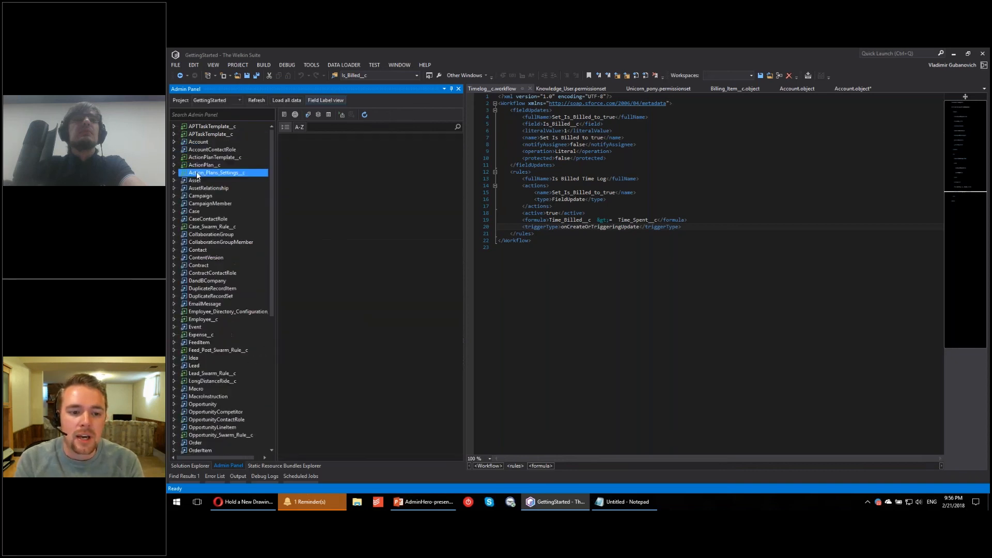
Step: Filter the Admin Panel objects by "Bill" and expand the Order, Contract and Account entries
{"action": "left_click", "coordinate": [247, 114]}
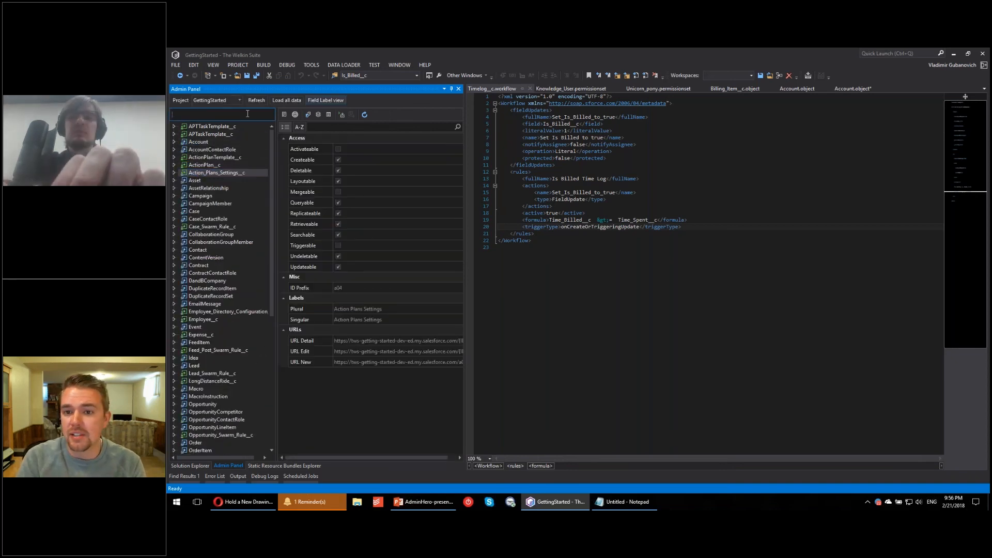
{"action": "type", "text": "Billing"}
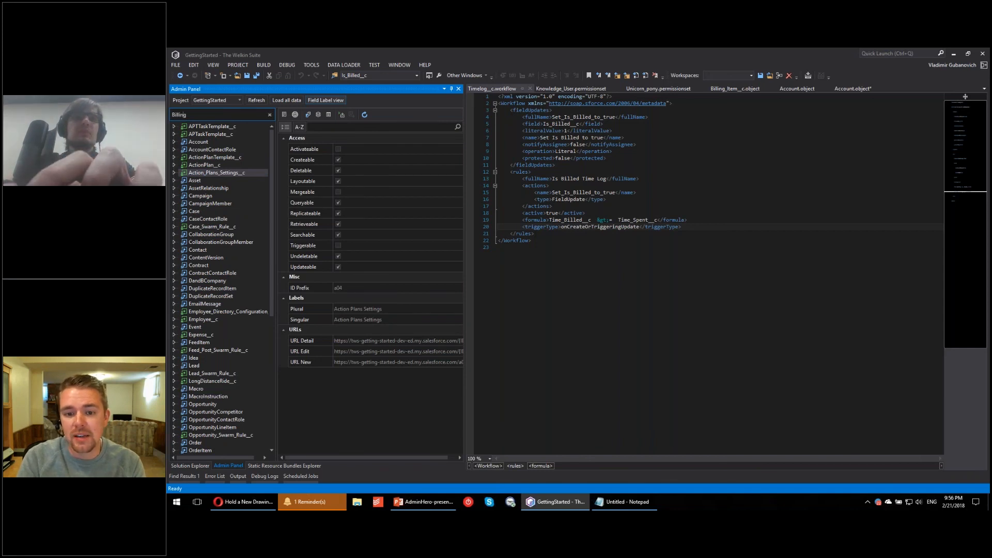
{"action": "key", "text": "BackSpace"}
{"action": "key", "text": "BackSpace"}
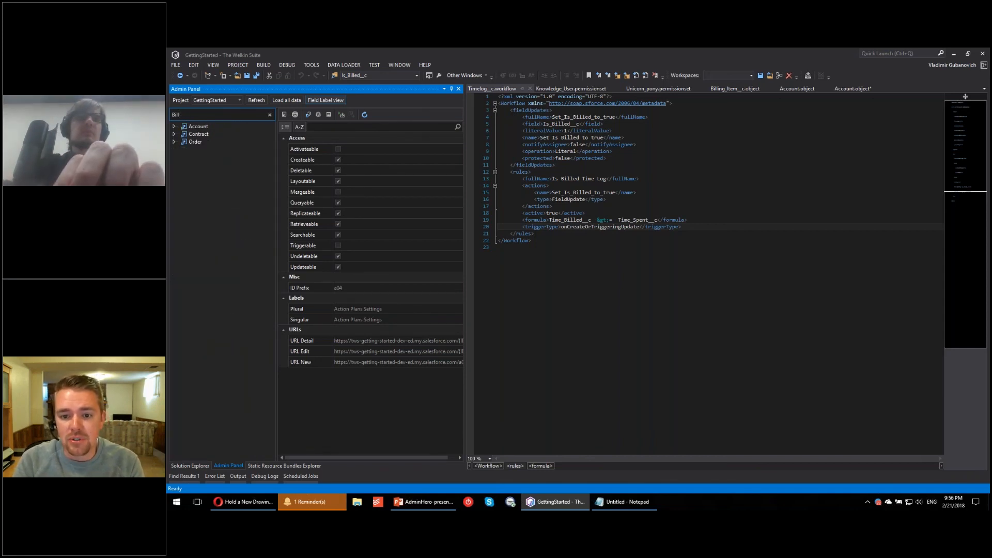
{"action": "left_click", "coordinate": [174, 142]}
{"action": "left_click", "coordinate": [174, 134]}
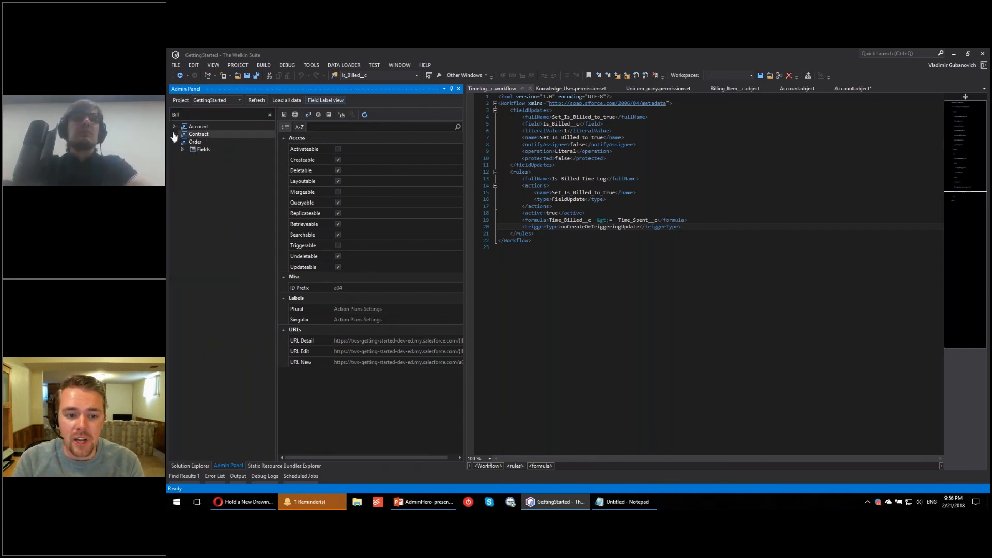
{"action": "left_click", "coordinate": [174, 126]}
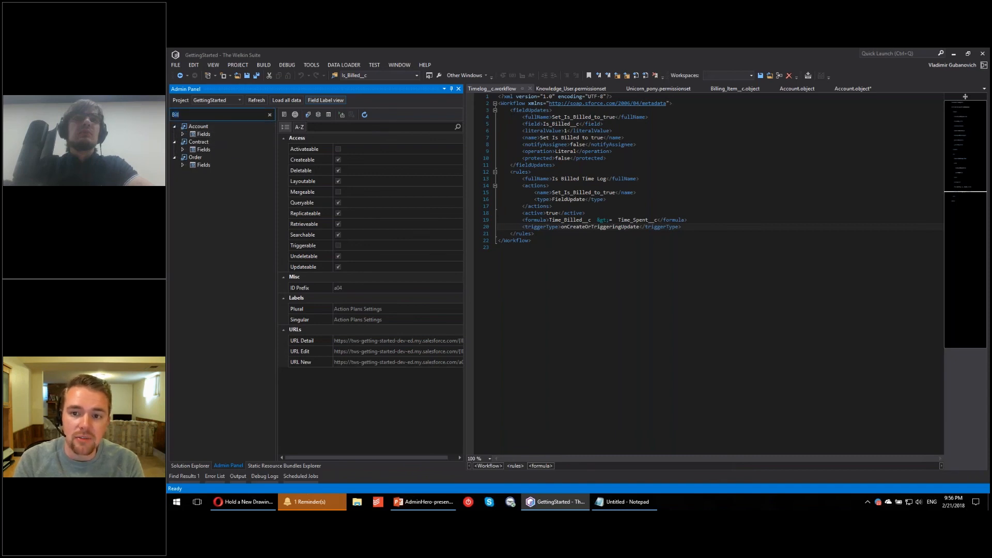
Step: Save all open files, and filter the Admin Panel by "Salary" to expand the Employee__c object
{"action": "key", "text": "ctrl+shift+s"}
{"action": "type", "text": "S"}
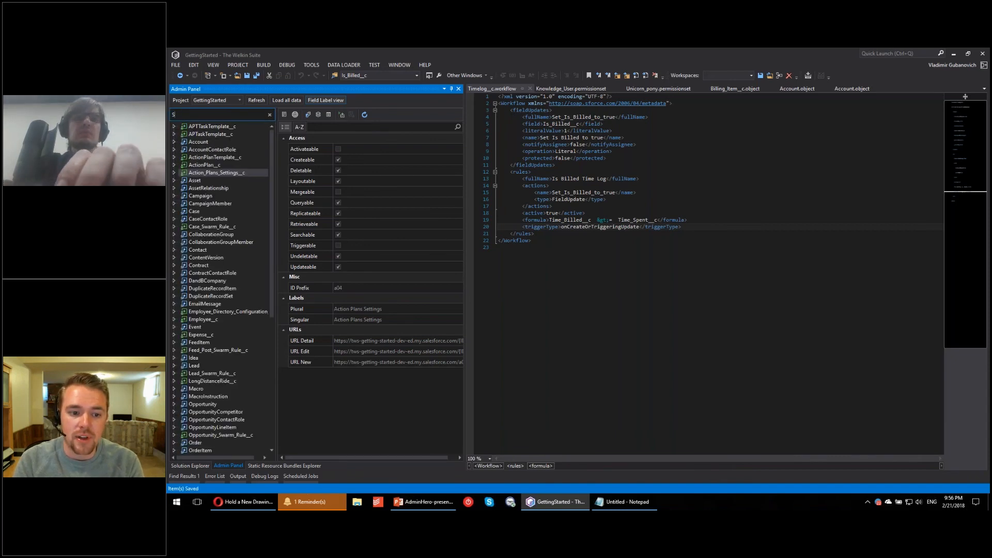
{"action": "type", "text": "alary"}
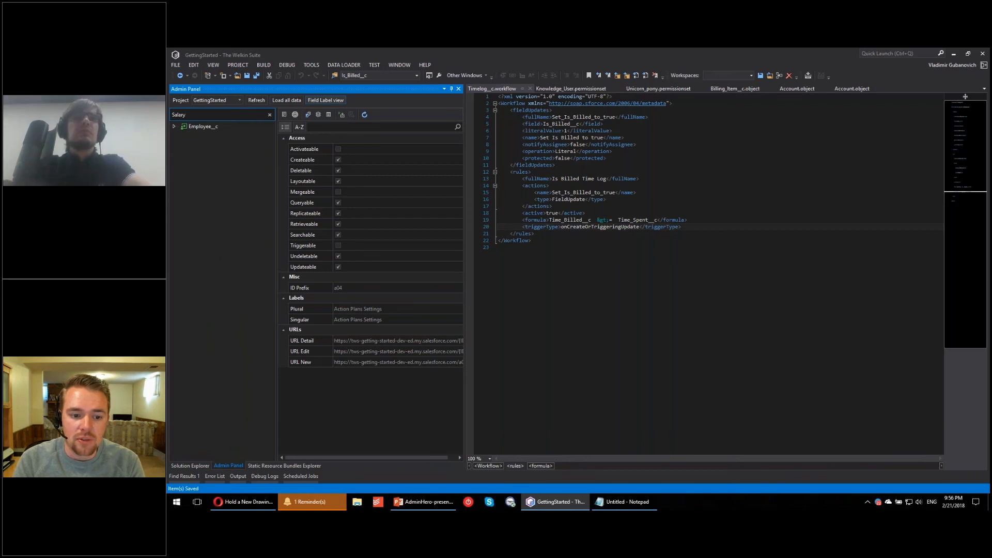
{"action": "left_click", "coordinate": [174, 126]}
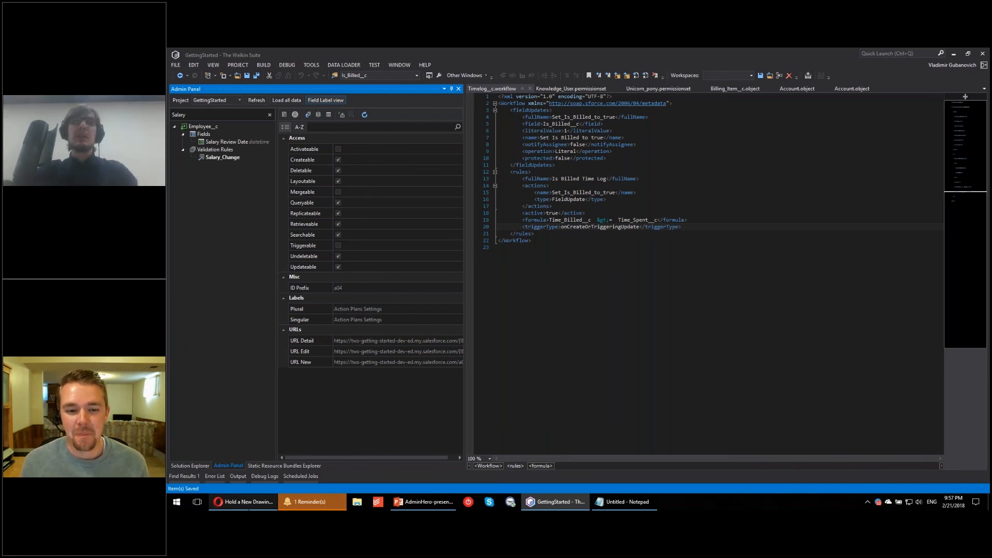
Step: In Opera's RANDOM.ORG form, title the drawing "TWS & Admin Hero - Free Licenses" and make it entrant-accessible with entry and winner information shown
{"action": "left_click", "coordinate": [243, 502]}
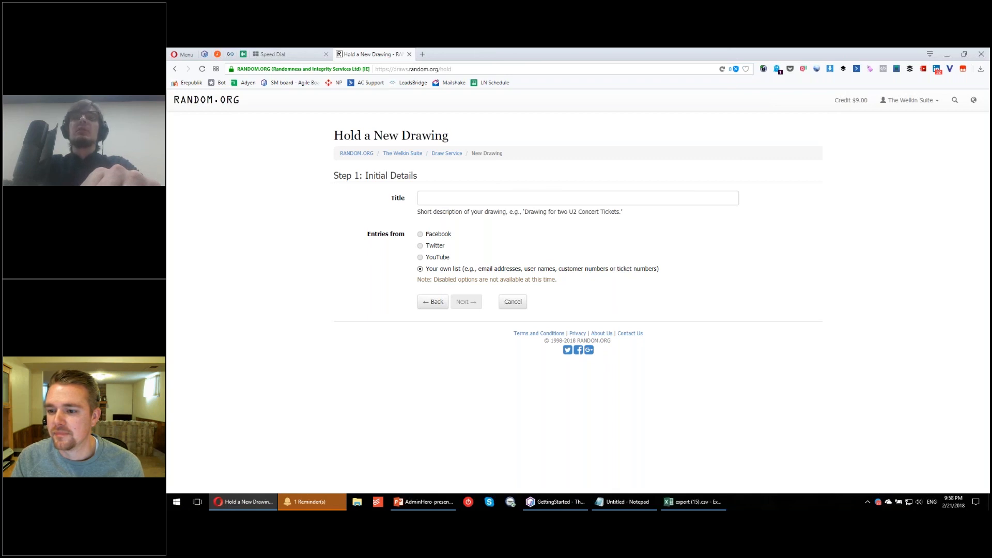
{"action": "left_click", "coordinate": [434, 197]}
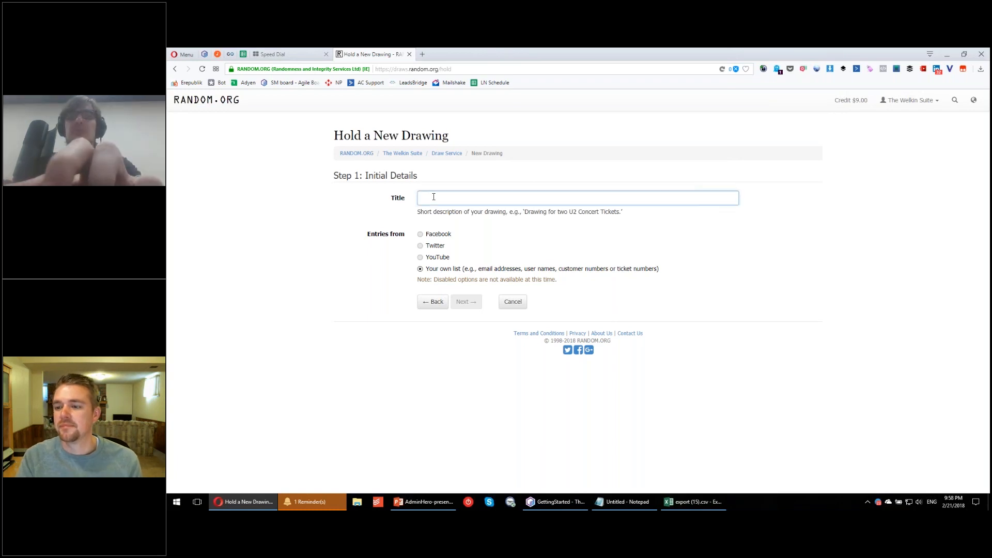
{"action": "type", "text": "TWS &"}
{"action": "type", "text": "Admi"}
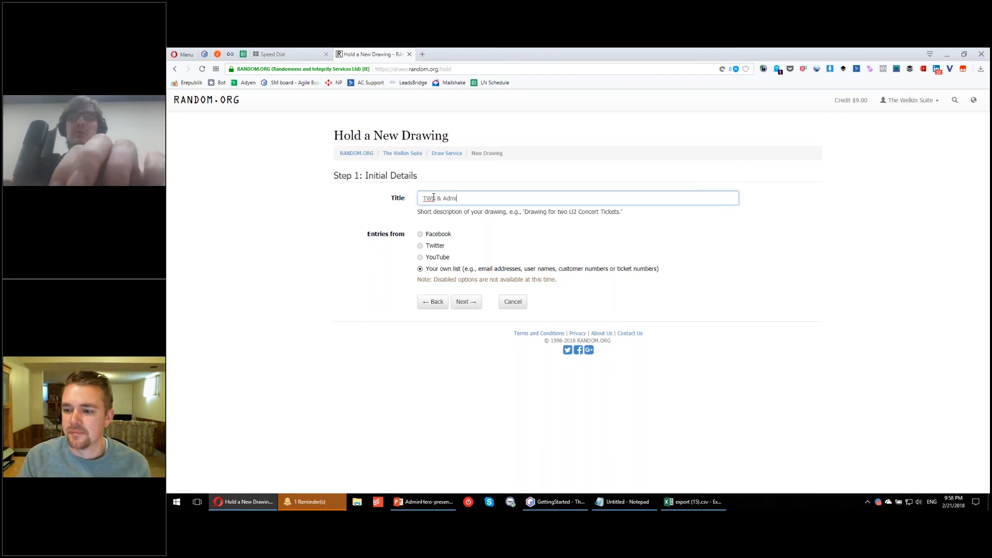
{"action": "type", "text": "n Hero - Free Licenses"}
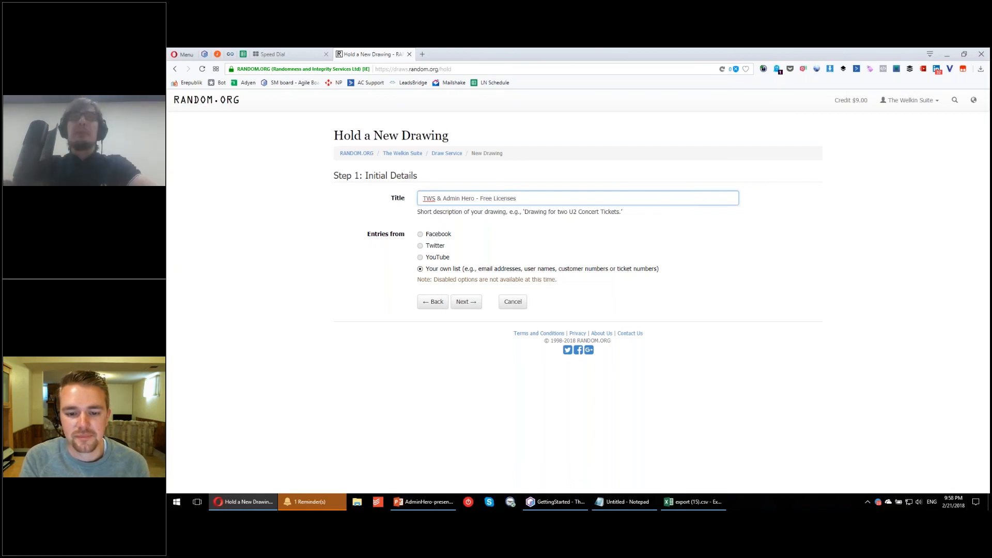
{"action": "left_click", "coordinate": [466, 301]}
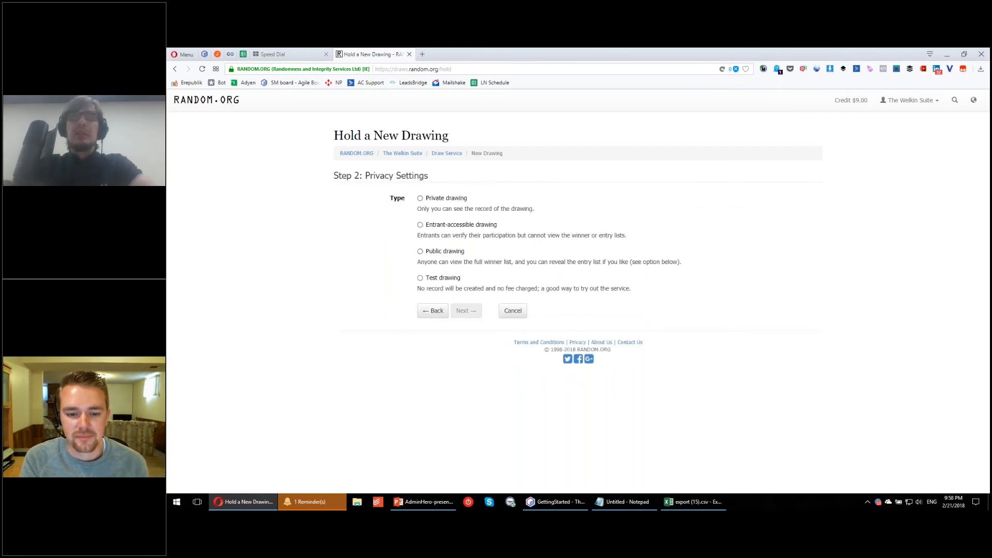
{"action": "left_click", "coordinate": [419, 226]}
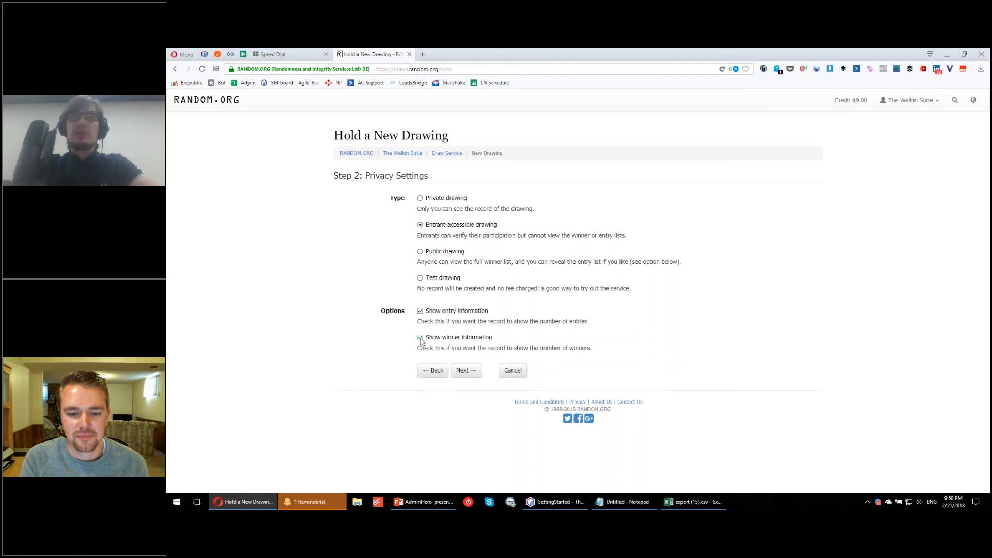
{"action": "left_click", "coordinate": [471, 369]}
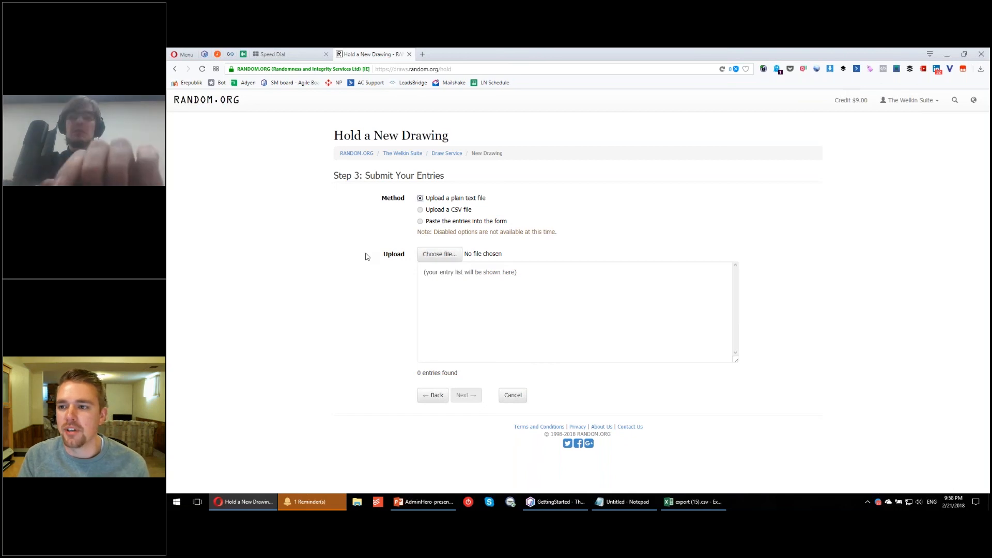
Step: Paste the copied entrant list into a new Notepad document and delete the trailing blank line
{"action": "key", "text": "super"}
{"action": "type", "text": "notepad"}
{"action": "key", "text": "Return"}
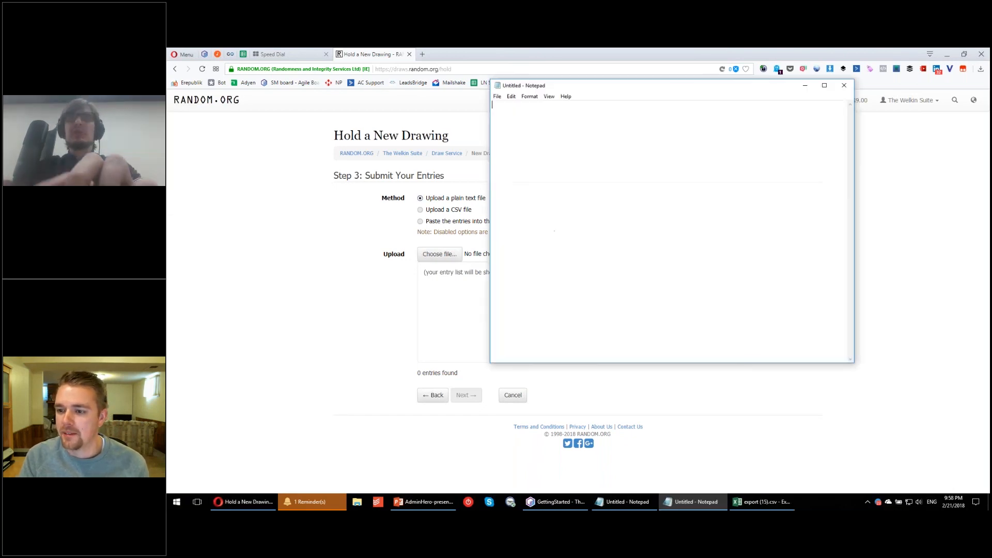
{"action": "key", "text": "ctrl+v"}
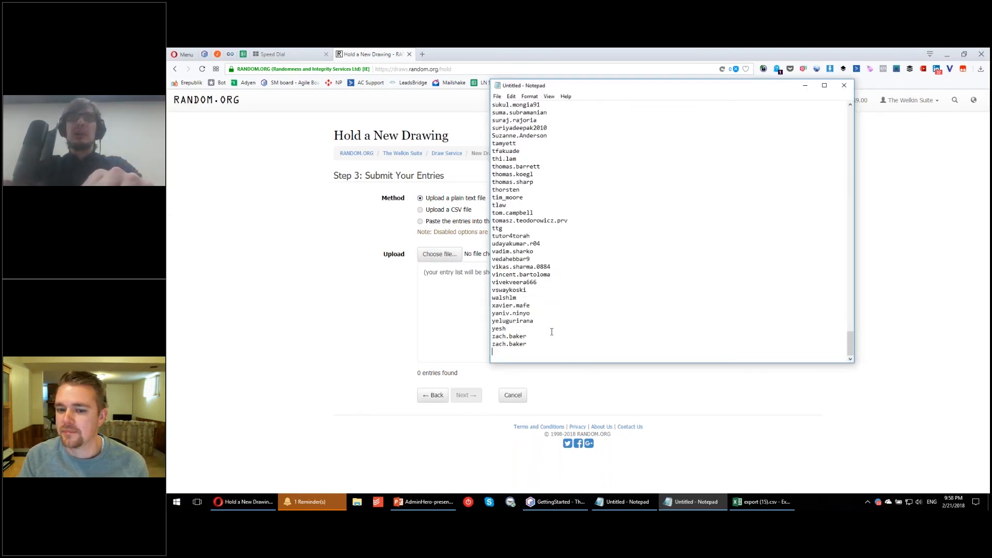
{"action": "left_click_drag", "start_coordinate": [530, 339], "coordinate": [614, 352]}
{"action": "left_click", "coordinate": [594, 355]}
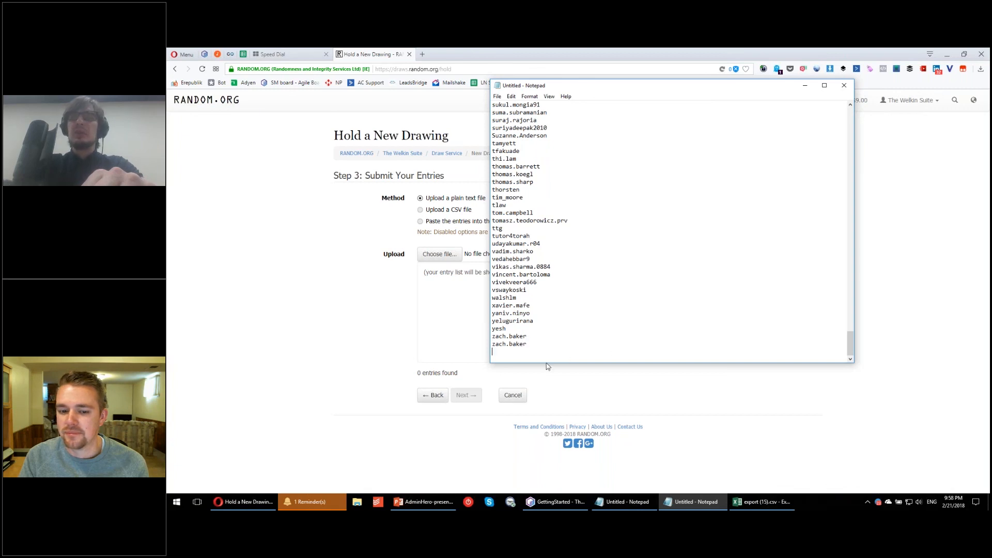
{"action": "key", "text": "BackSpace"}
{"action": "left_click_drag", "start_coordinate": [851, 342], "coordinate": [848, 109]}
Step: Save the entrant list as the text file AdminHero in the root of Data (D:)
{"action": "left_click", "coordinate": [497, 97]}
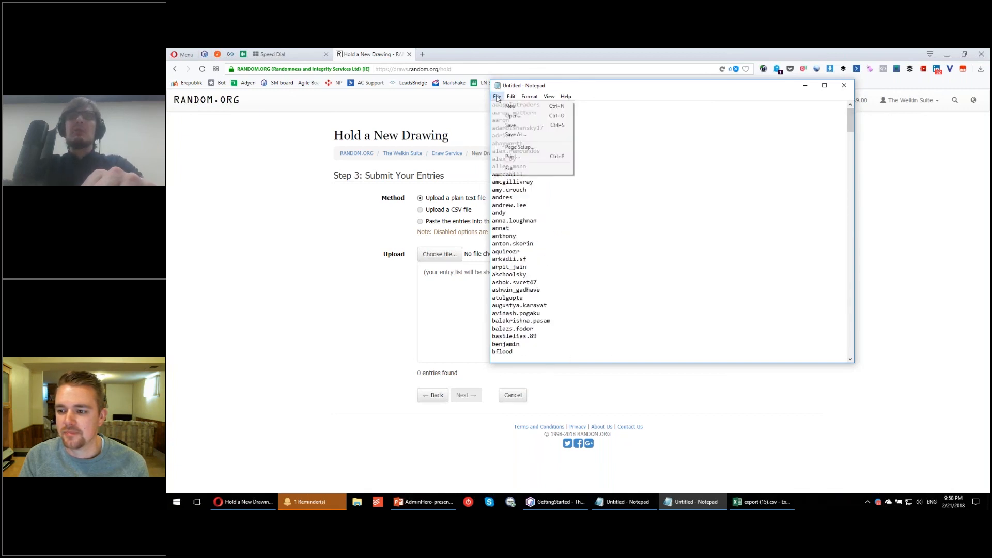
{"action": "left_click", "coordinate": [515, 135]}
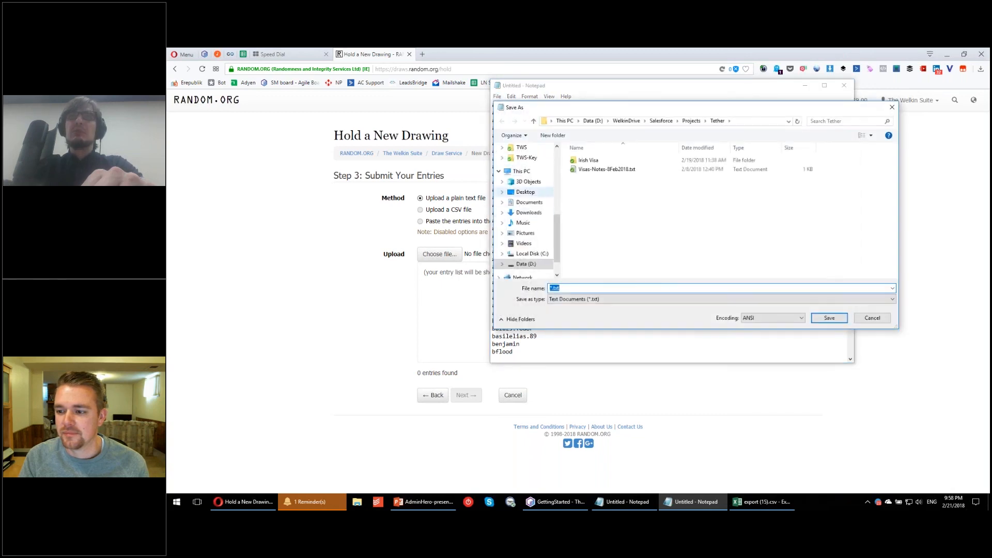
{"action": "left_click", "coordinate": [593, 121]}
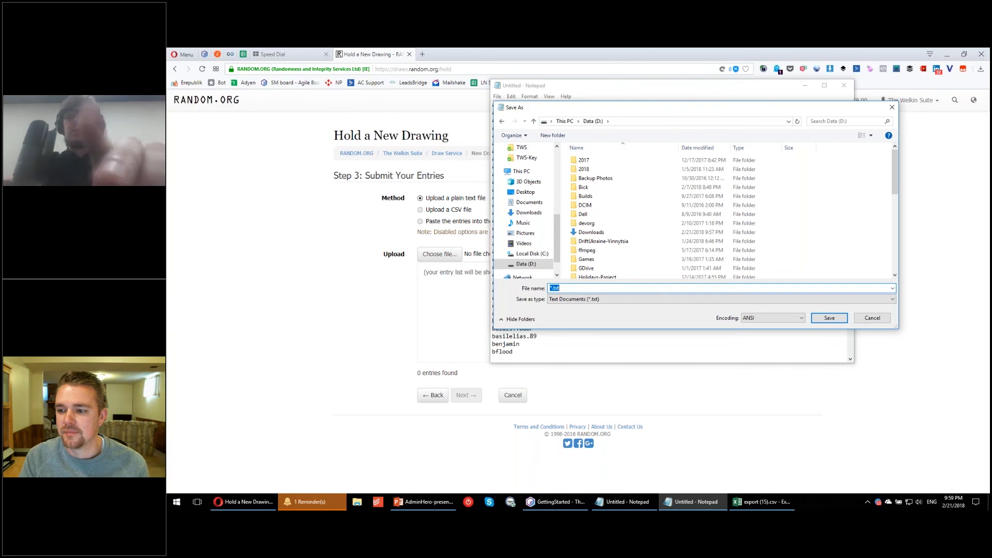
{"action": "type", "text": "AdminHero"}
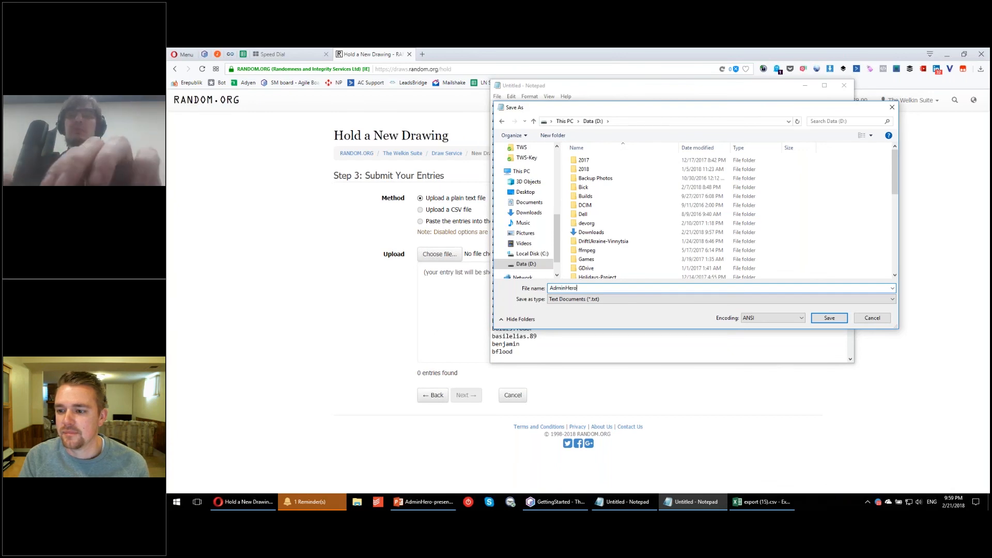
{"action": "key", "text": "Return"}
Step: Upload AdminHero.txt from Data (D:) as the drawing's plain text entry list and continue to the winner settings
{"action": "left_click", "coordinate": [439, 254]}
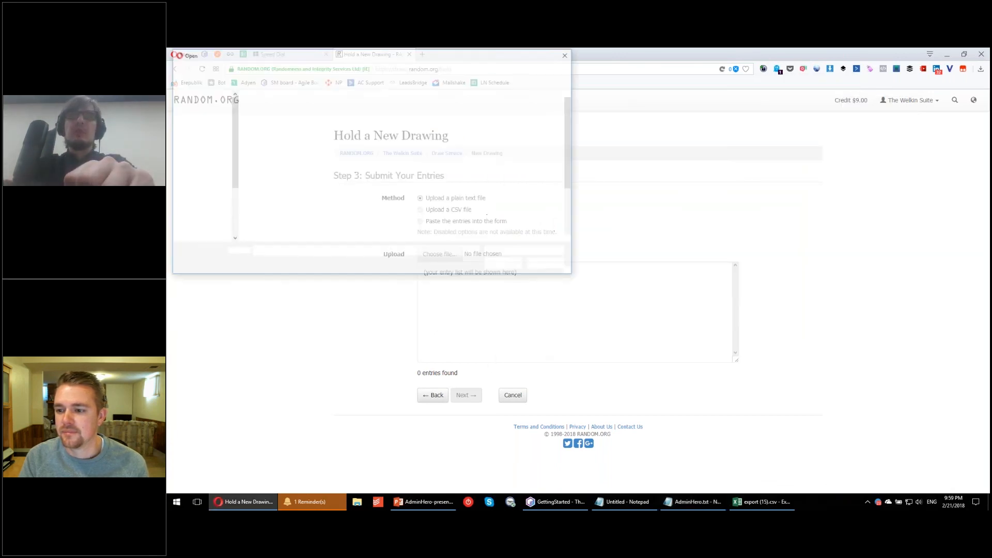
{"action": "left_click", "coordinate": [175, 139]}
{"action": "scroll", "coordinate": [178, 155], "scroll_direction": "down", "scroll_amount": 2}
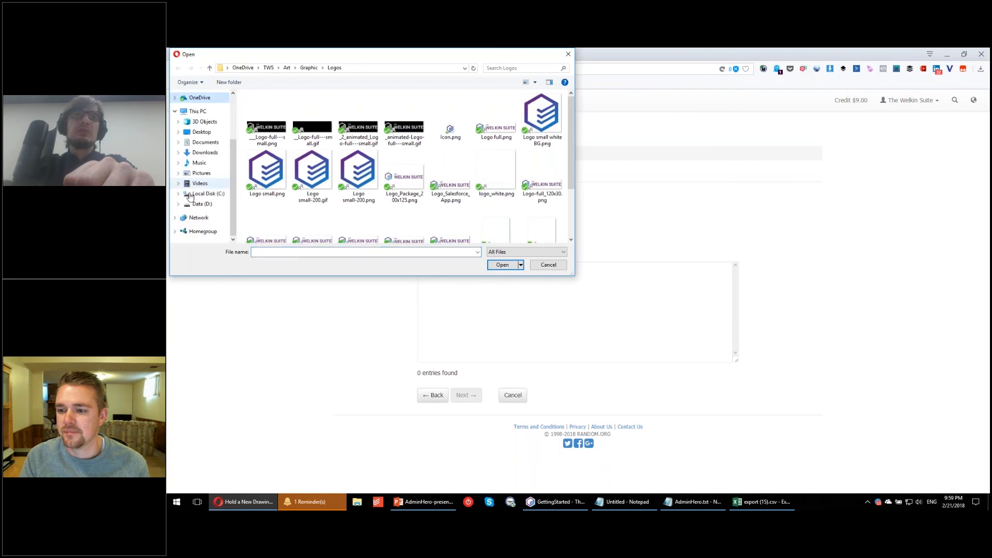
{"action": "left_click", "coordinate": [202, 204]}
{"action": "scroll", "coordinate": [367, 170], "scroll_direction": "down", "scroll_amount": 10}
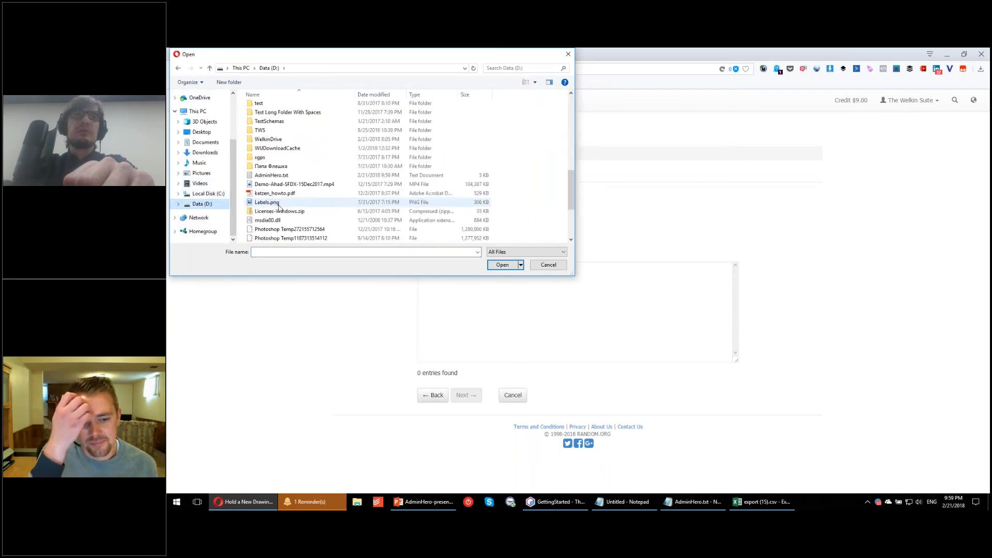
{"action": "left_click", "coordinate": [271, 176]}
{"action": "left_click", "coordinate": [501, 265]}
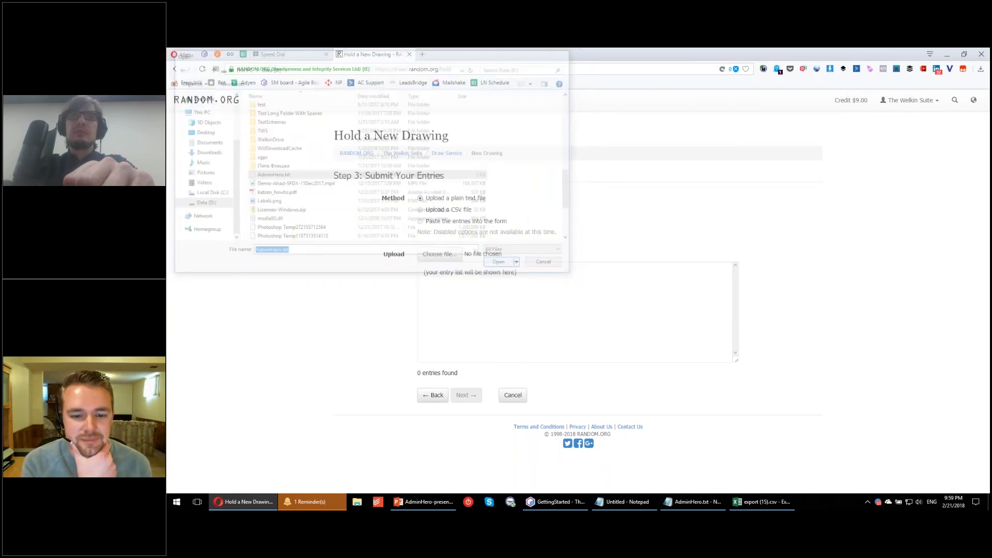
{"action": "left_click", "coordinate": [465, 395]}
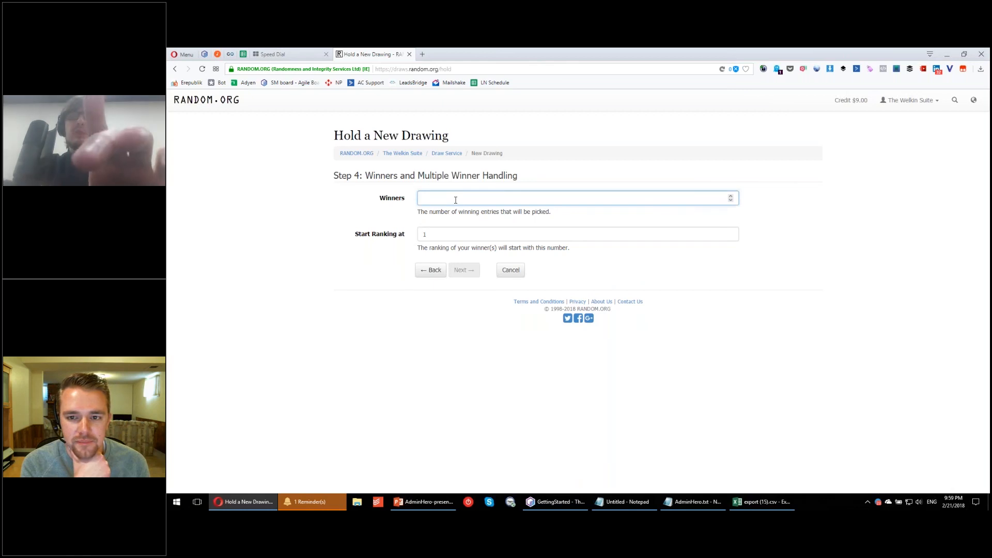
Step: Set the drawing to 3 winners with winning entries removed from the pool, and proceed to the final confirmation
{"action": "type", "text": "3"}
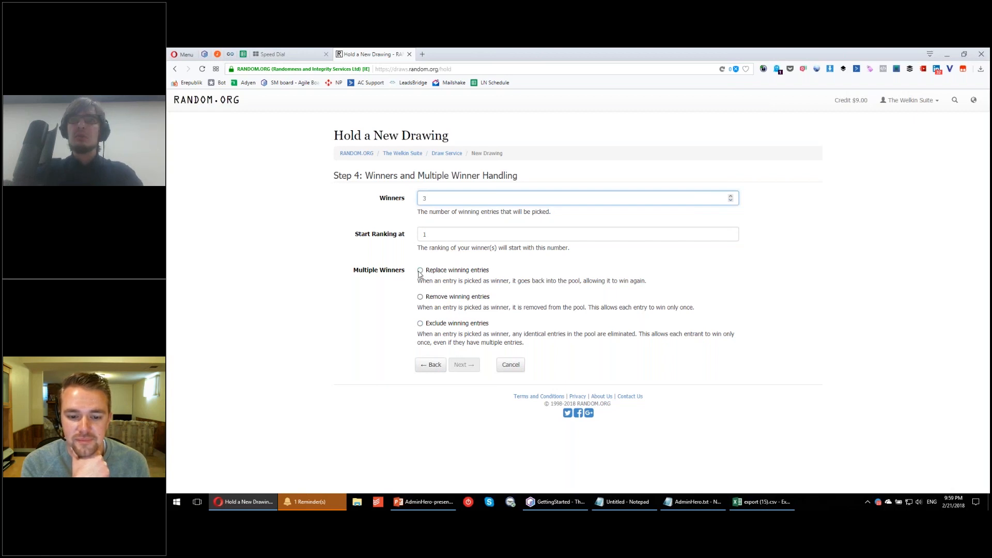
{"action": "left_click", "coordinate": [420, 297]}
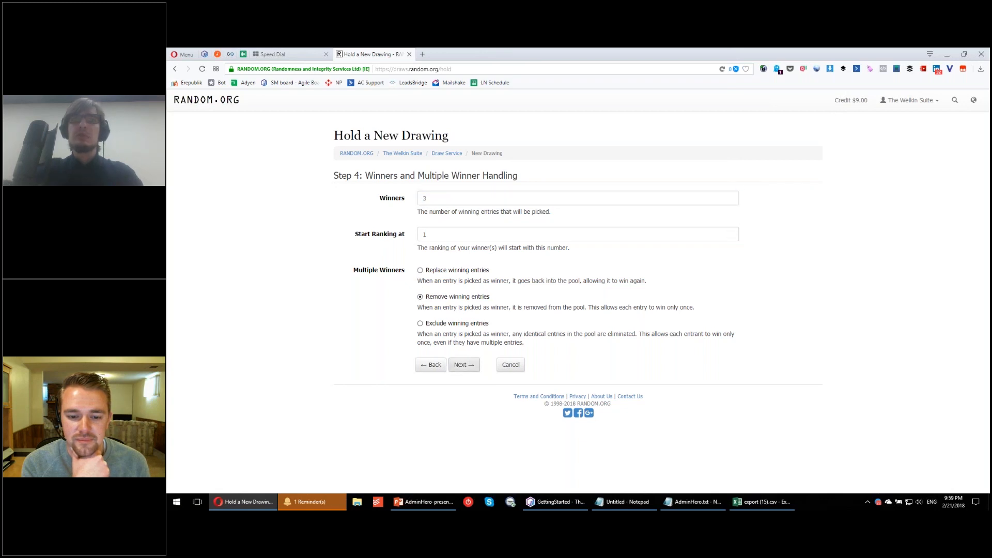
{"action": "left_click", "coordinate": [465, 365]}
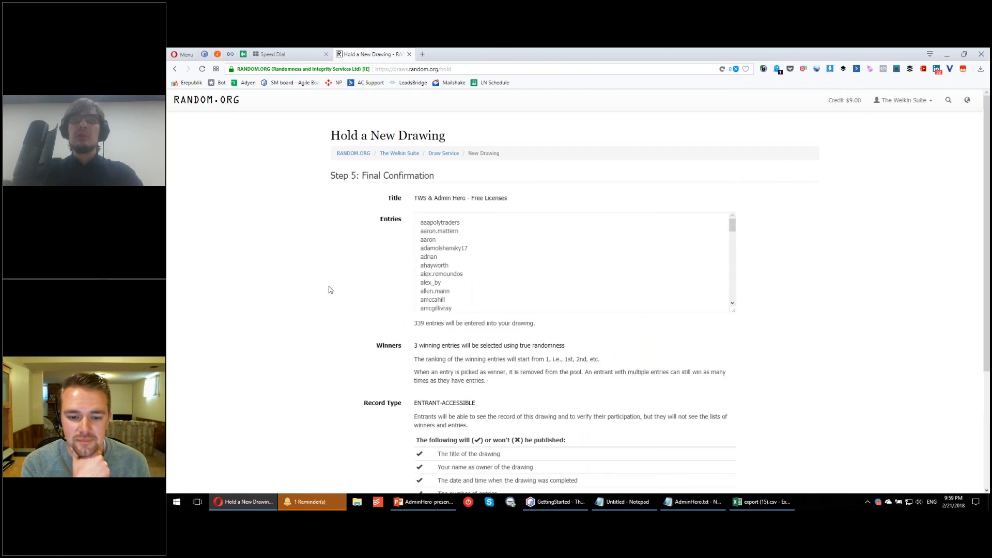
Step: Hold the drawing from the final confirmation and complete it by re-entering the account login and password
{"action": "scroll", "coordinate": [611, 223], "scroll_direction": "down", "scroll_amount": 3}
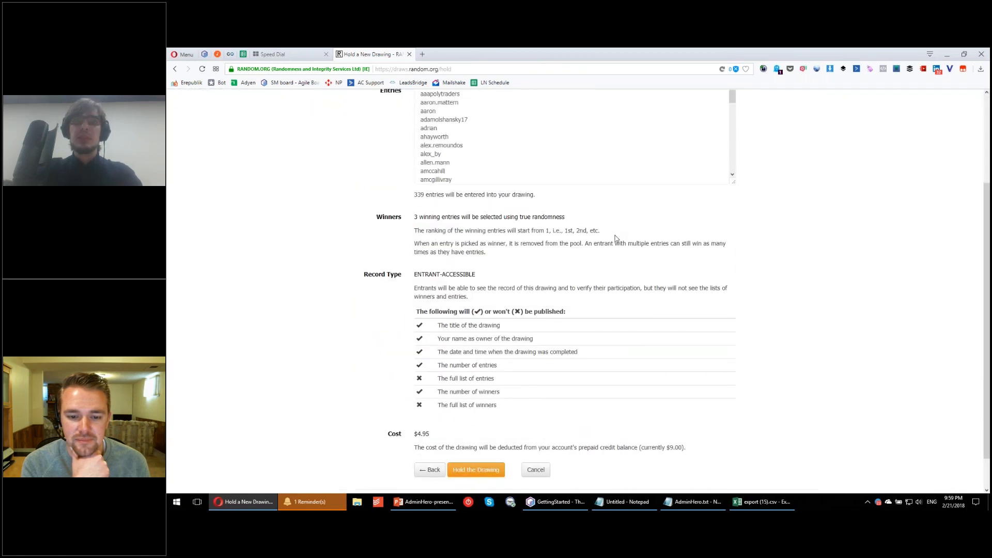
{"action": "scroll", "coordinate": [615, 238], "scroll_direction": "down", "scroll_amount": 1}
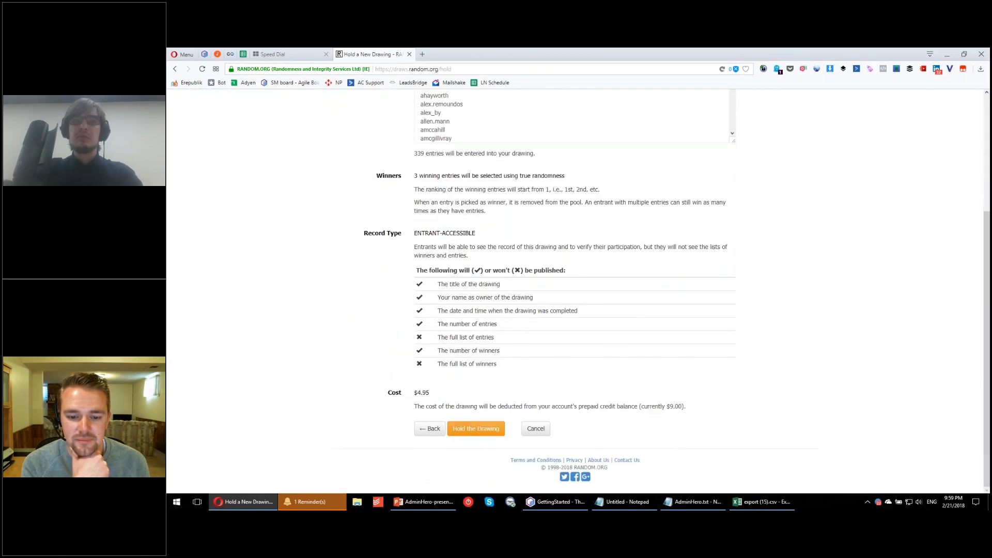
{"action": "left_click", "coordinate": [486, 429]}
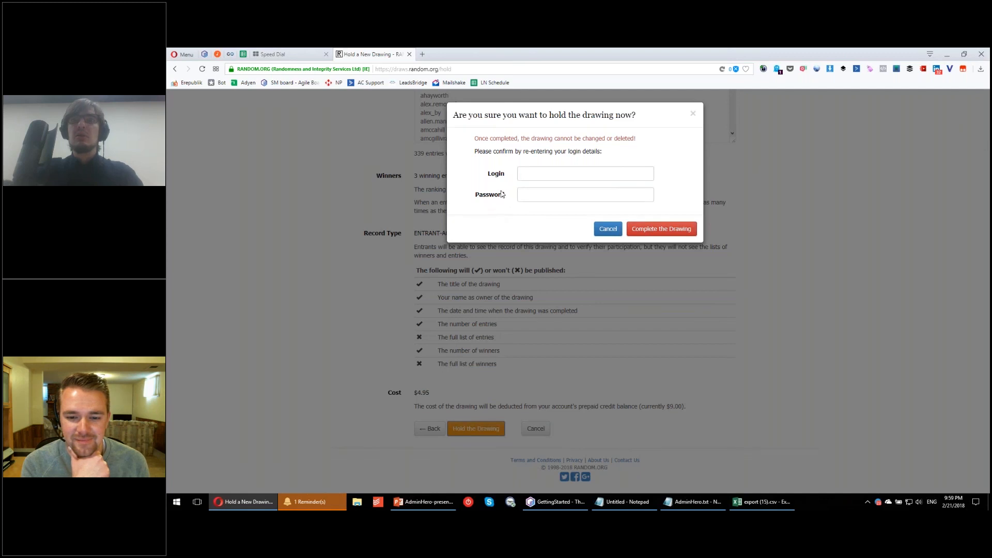
{"action": "left_click", "coordinate": [521, 175]}
{"action": "type", "text": "thew"}
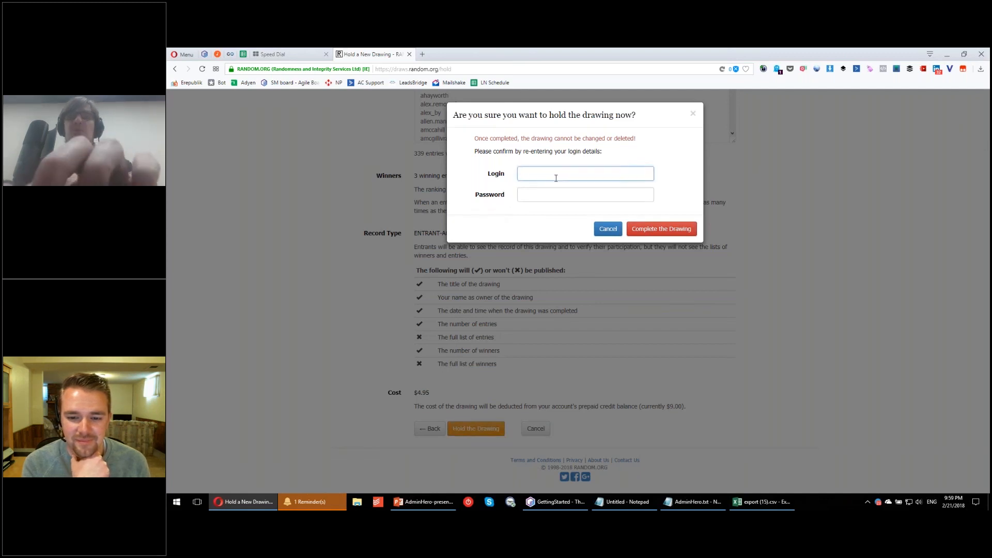
{"action": "type", "text": "elkinsuite"}
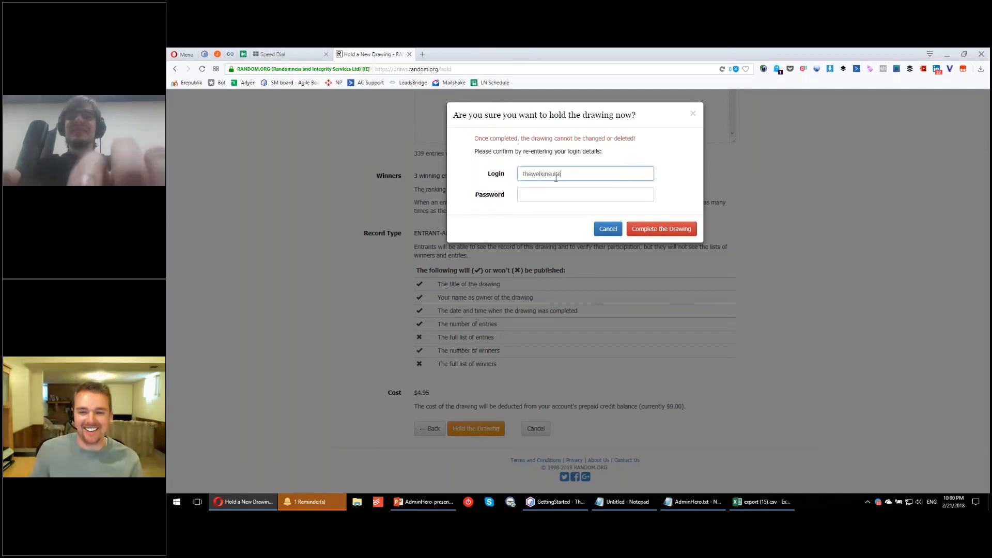
{"action": "key", "text": "Tab"}
{"action": "type", "text": "•••••••••••"}
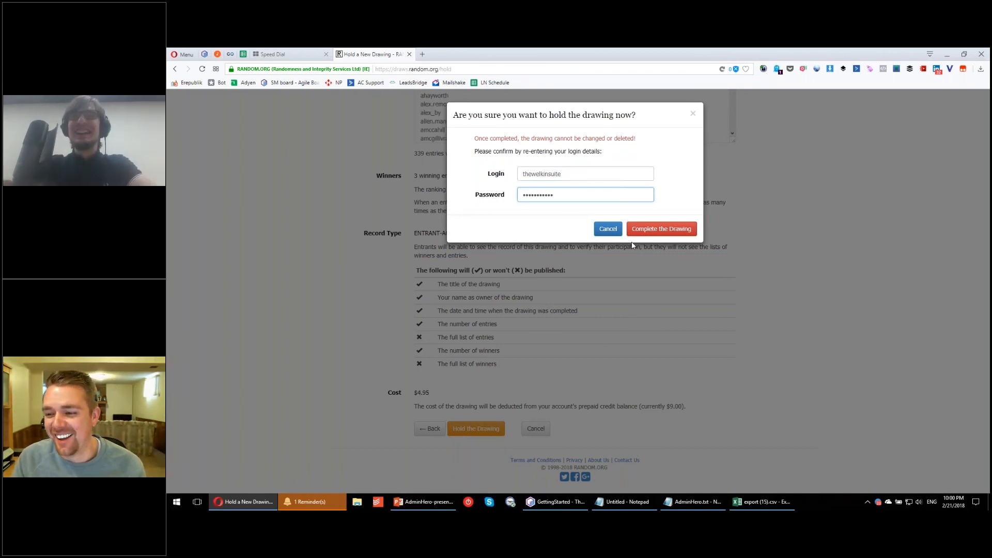
{"action": "left_click", "coordinate": [662, 228]}
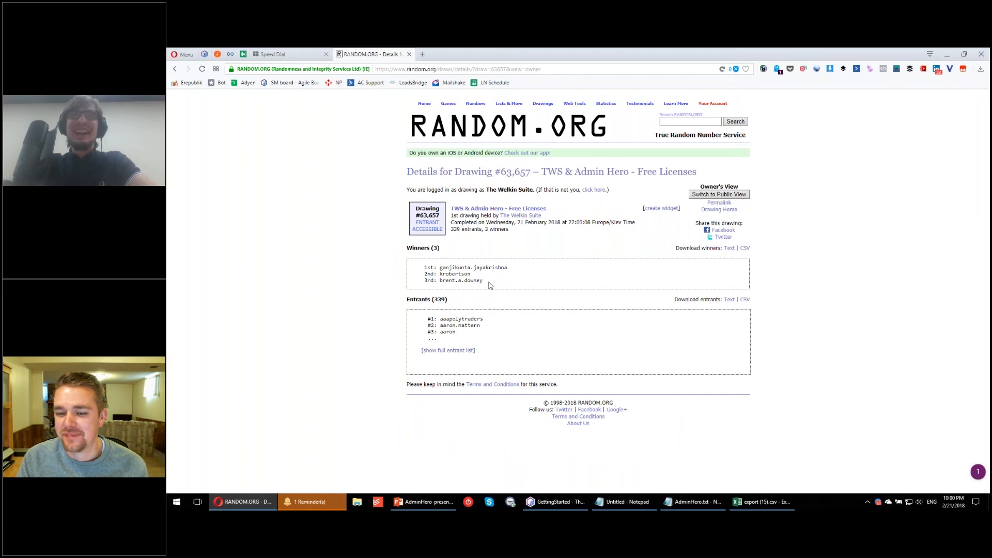
Step: Copy the three drawn winners into the untitled Notepad document and delete the third-place entry
{"action": "left_click_drag", "start_coordinate": [491, 285], "coordinate": [423, 266]}
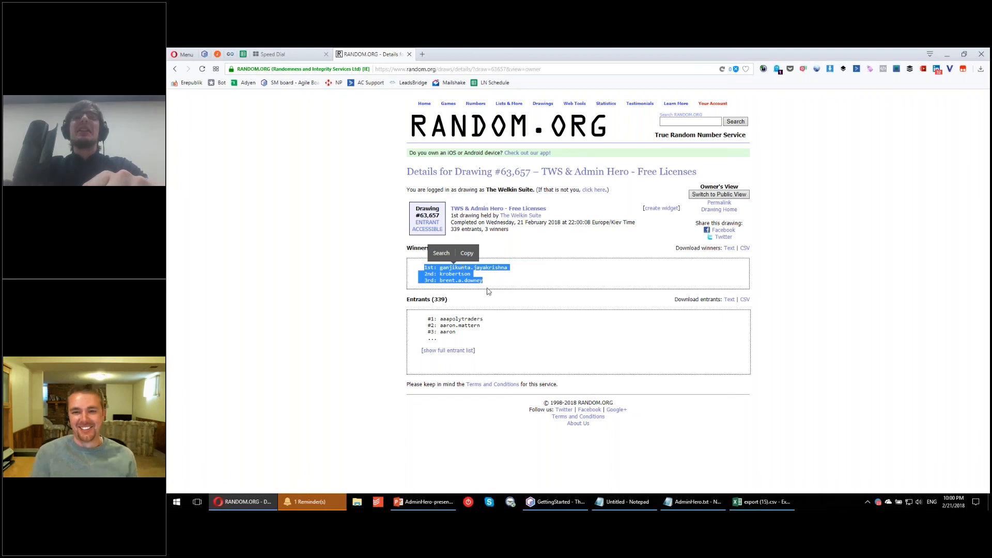
{"action": "left_click", "coordinate": [404, 359]}
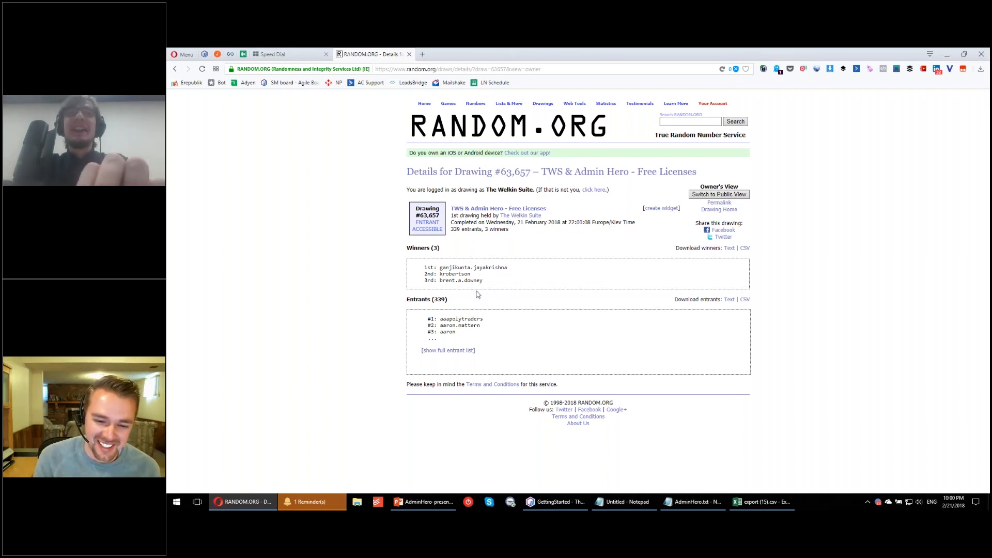
{"action": "left_click_drag", "start_coordinate": [490, 284], "coordinate": [413, 268]}
{"action": "key", "text": "ctrl+c"}
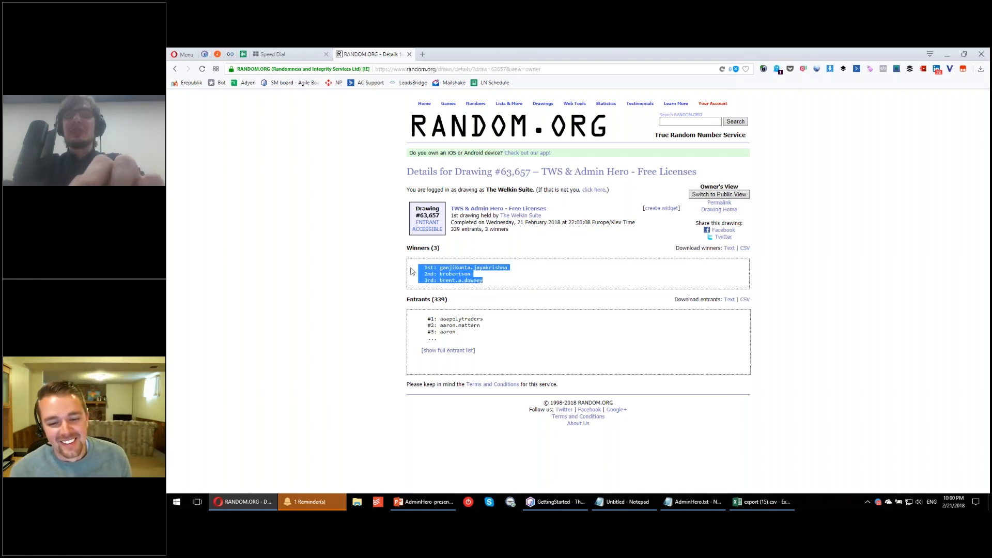
{"action": "left_click", "coordinate": [693, 502]}
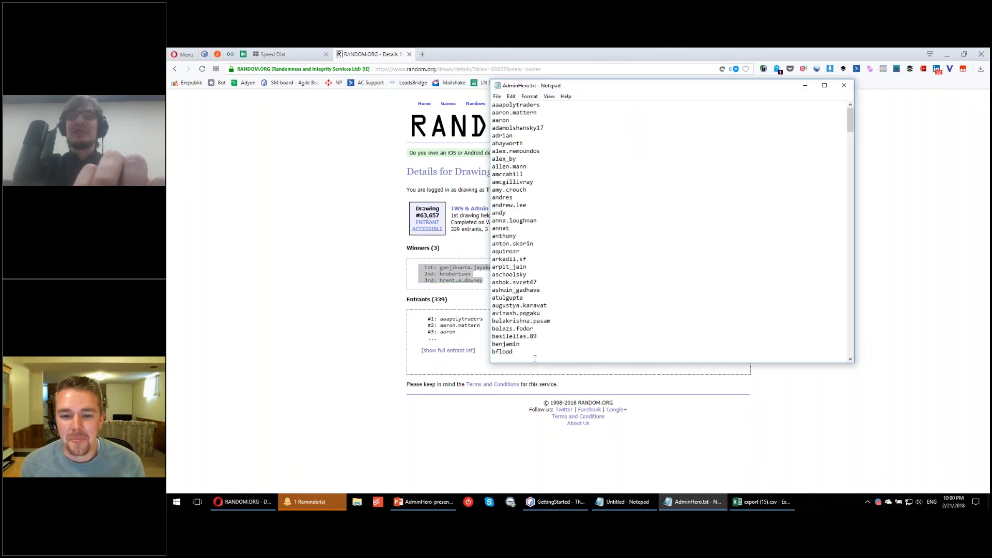
{"action": "left_click", "coordinate": [635, 508]}
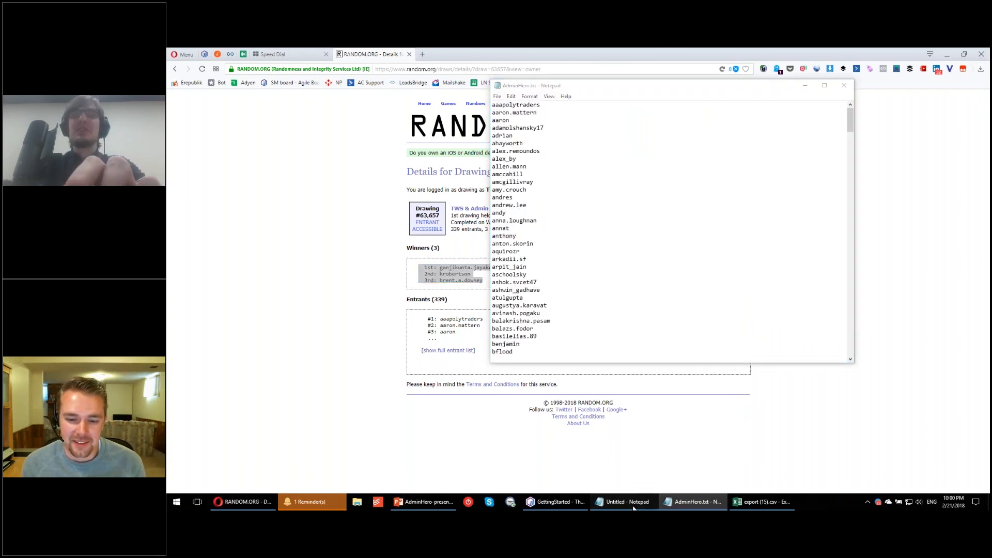
{"action": "key", "text": "ctrl+v"}
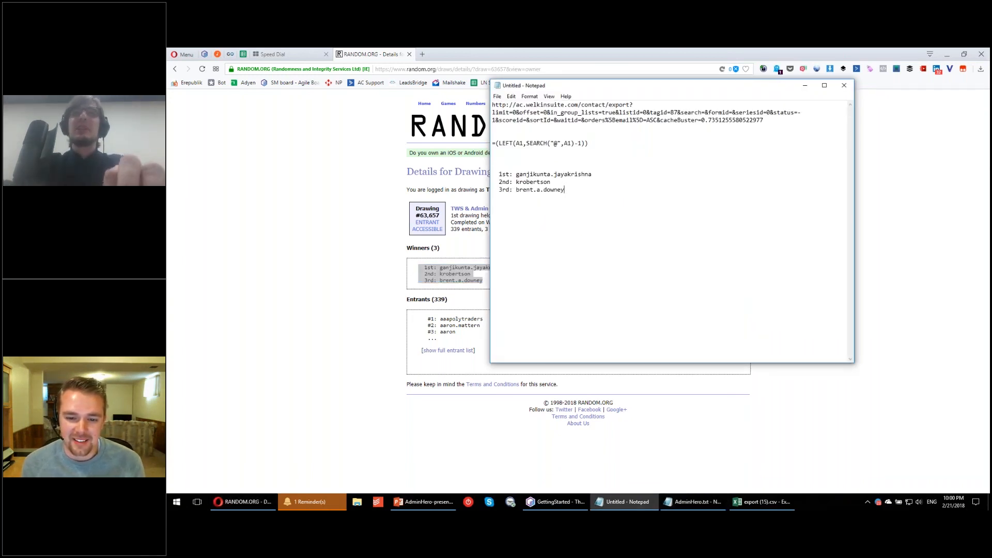
{"action": "key", "text": "shift+Home"}
{"action": "key", "text": "BackSpace"}
Step: Open the RANDOM.ORG account overview, and in Excel's export (15).csv undo the last change to Sheet1 and hide column A
{"action": "left_click", "coordinate": [311, 257]}
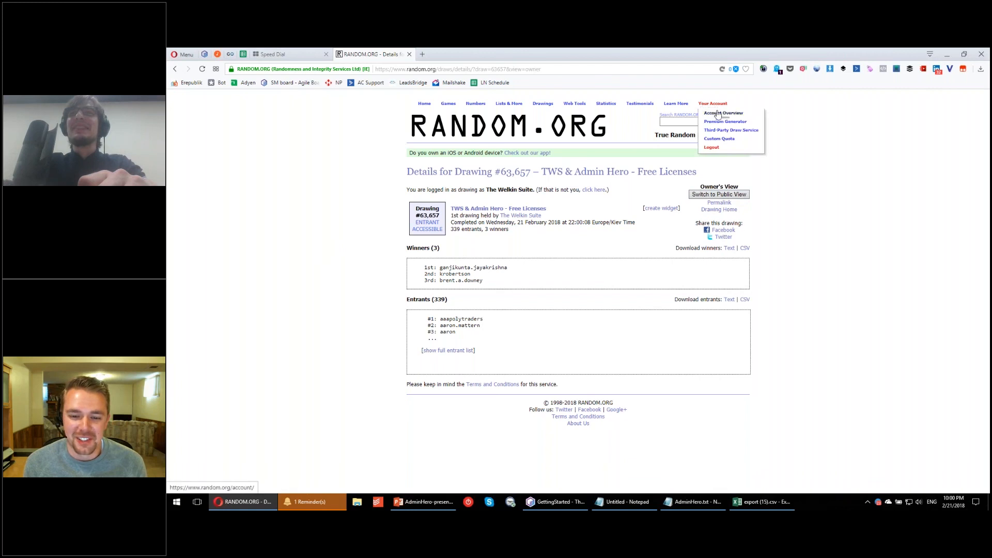
{"action": "left_click", "coordinate": [717, 113]}
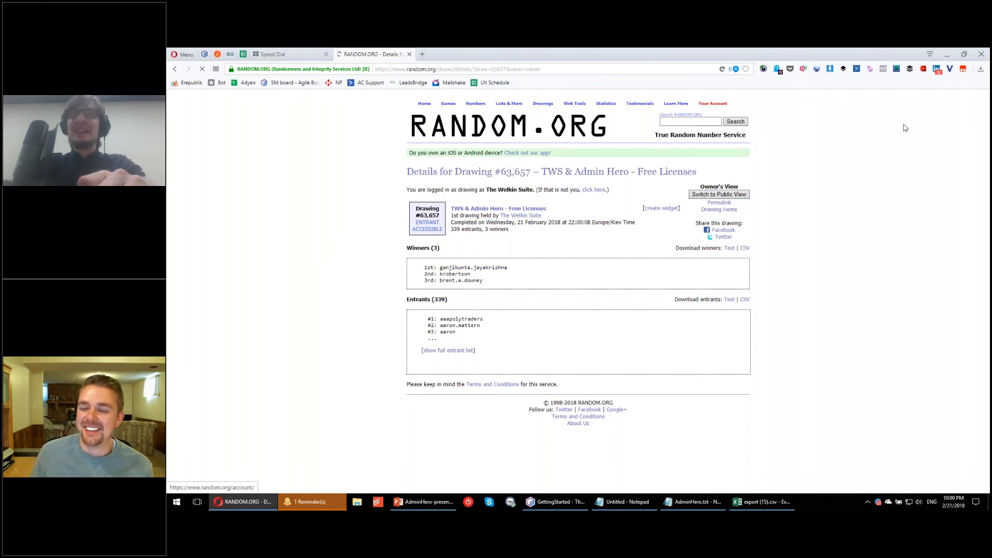
{"action": "left_click", "coordinate": [751, 502]}
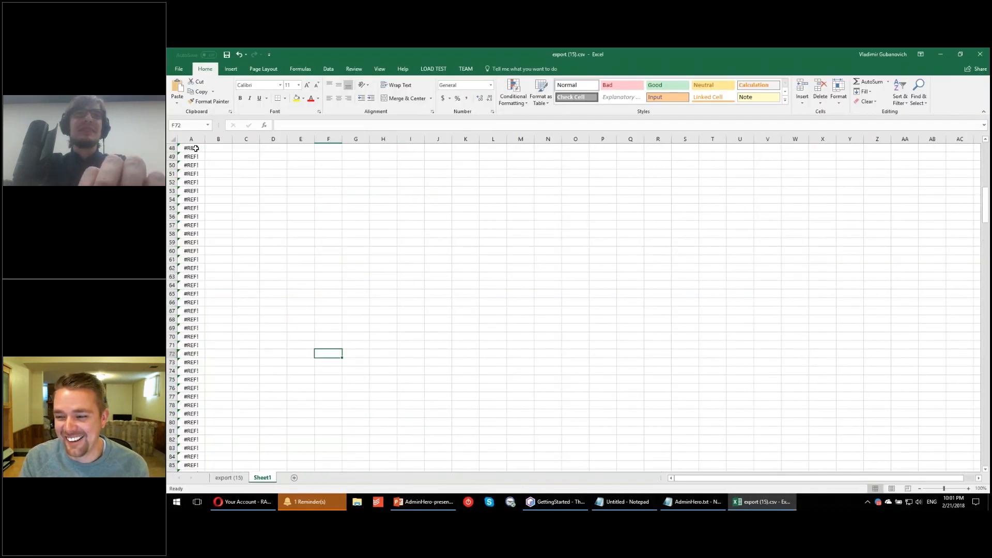
{"action": "key", "text": "ctrl+z"}
{"action": "key", "text": "ctrl+0"}
{"action": "left_click", "coordinate": [273, 176]}
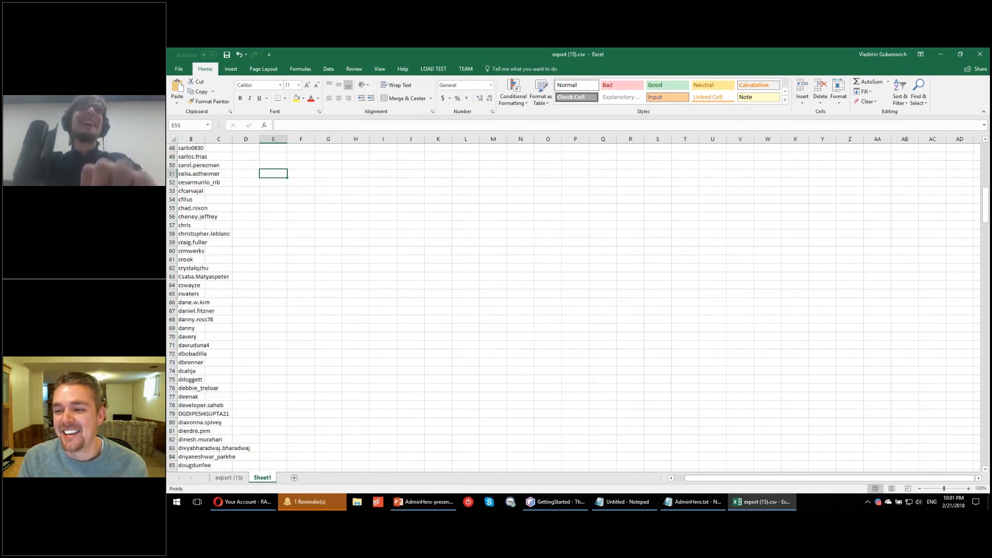
{"action": "left_click", "coordinate": [243, 502]}
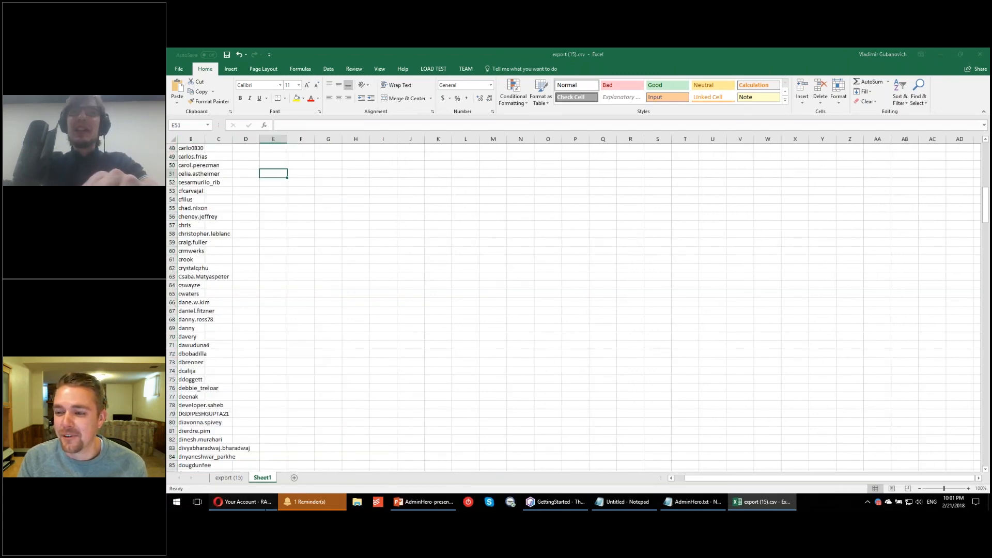
{"action": "left_click", "coordinate": [227, 459]}
{"action": "mouse_move", "coordinate": [207, 101]}
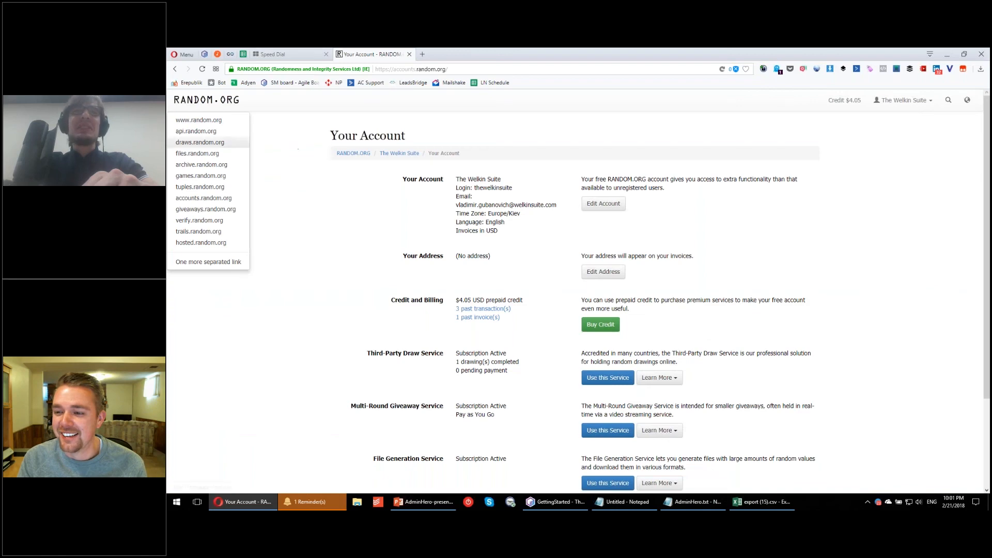
{"action": "left_click", "coordinate": [193, 120]}
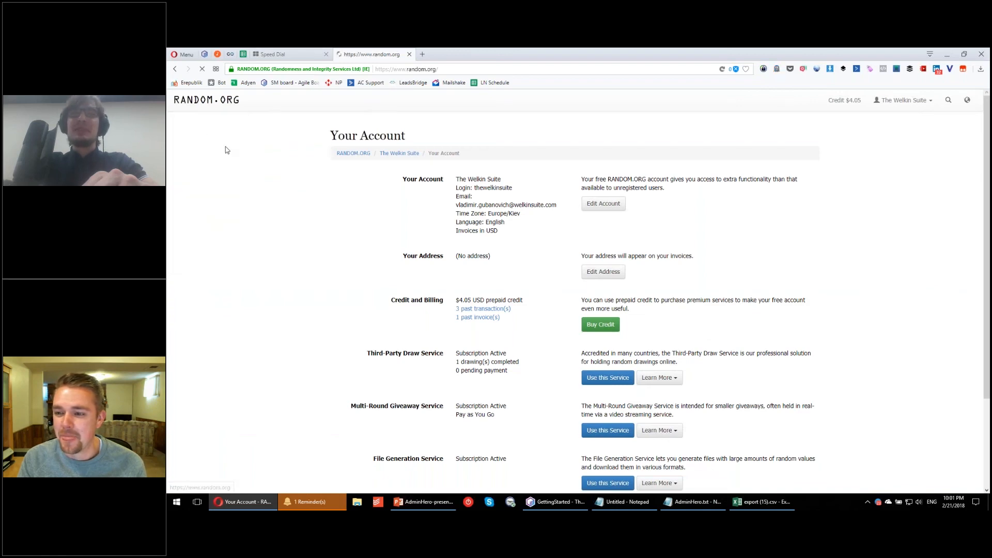
{"action": "scroll", "coordinate": [428, 284], "scroll_direction": "down", "scroll_amount": 1}
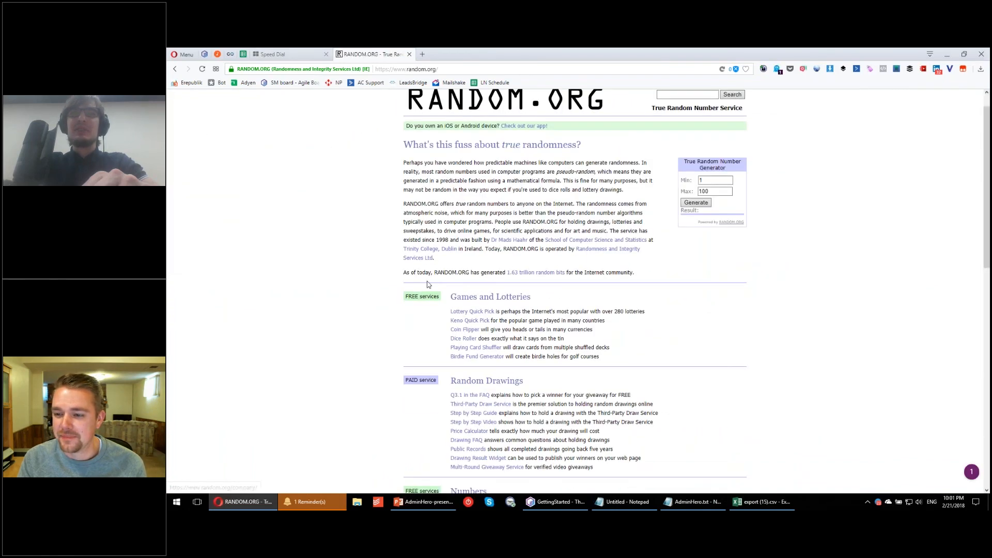
{"action": "scroll", "coordinate": [428, 284], "scroll_direction": "down", "scroll_amount": 3}
{"action": "scroll", "coordinate": [464, 185], "scroll_direction": "up", "scroll_amount": 4}
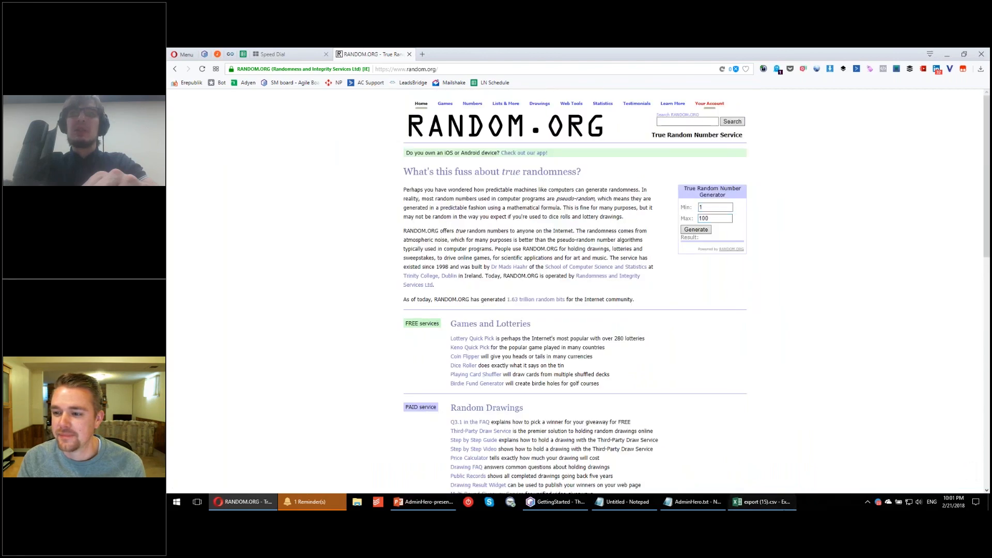
Step: Check the last entrant row in the Excel sheet and generate a RANDOM.ORG number between 1 and 339
{"action": "left_click", "coordinate": [762, 501]}
{"action": "scroll", "coordinate": [596, 309], "scroll_direction": "down", "scroll_amount": 1}
{"action": "left_click_drag", "start_coordinate": [986, 218], "coordinate": [986, 459]}
{"action": "left_click", "coordinate": [252, 509]}
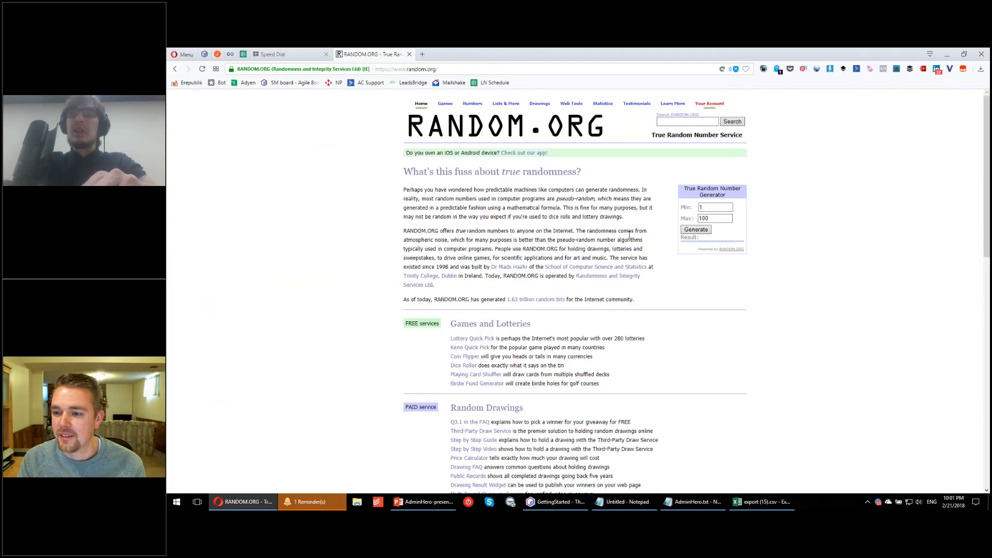
{"action": "type", "text": "339"}
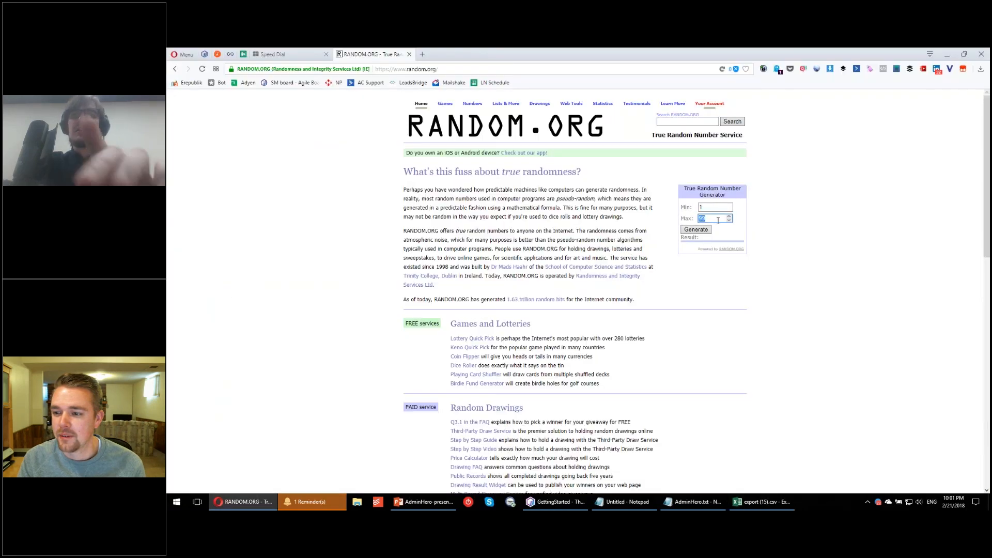
{"action": "left_click", "coordinate": [696, 230]}
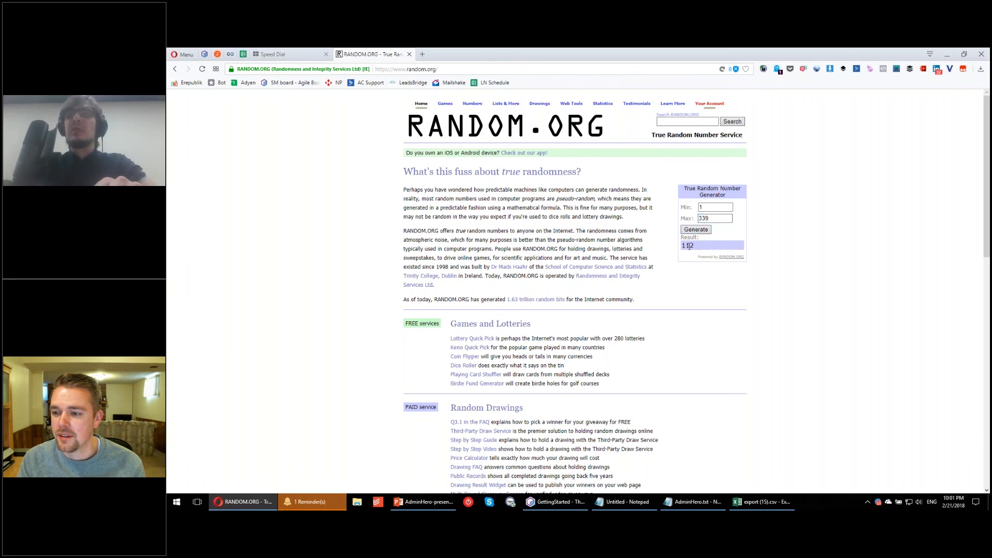
Step: Copy the entrant in cell B112 of Sheet1 in the export (15).csv workbook, matching the generated number
{"action": "double_click", "coordinate": [689, 245]}
{"action": "left_click", "coordinate": [762, 502]}
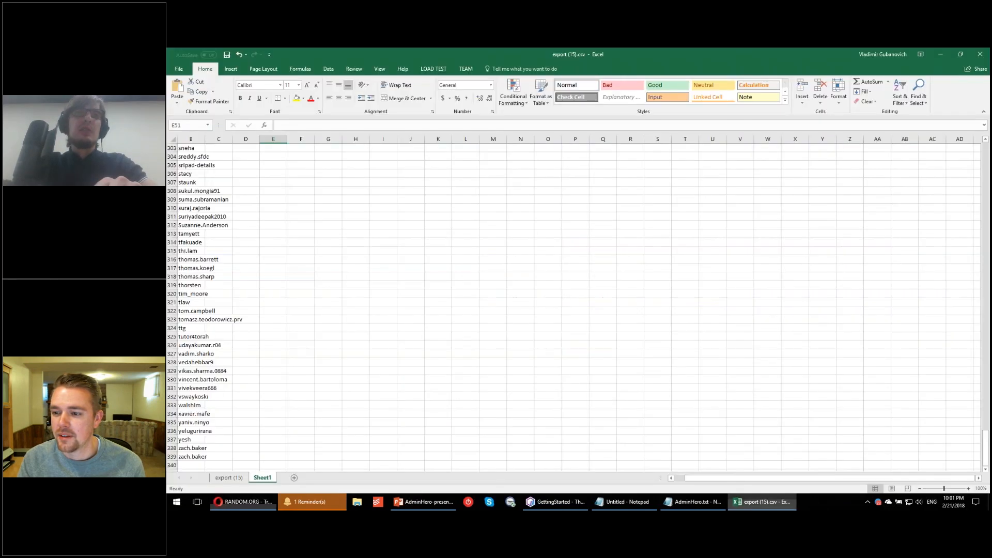
{"action": "scroll", "coordinate": [283, 209], "scroll_direction": "up", "scroll_amount": 20}
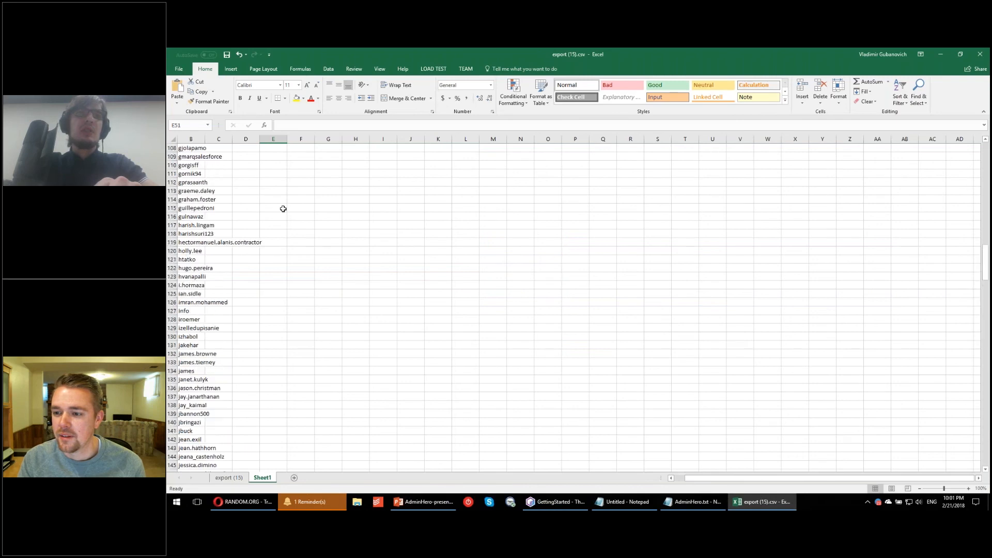
{"action": "left_click", "coordinate": [204, 185]}
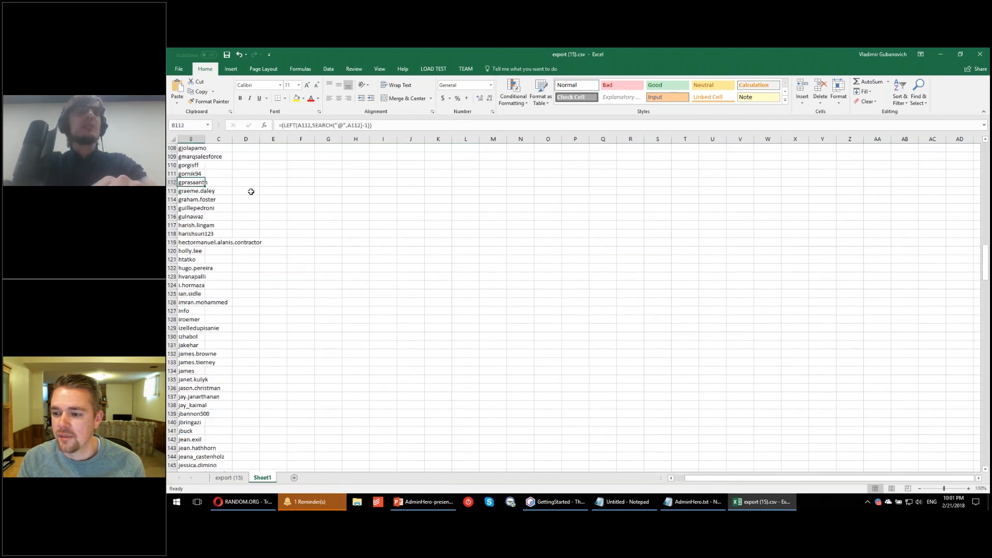
{"action": "key", "text": "ctrl+c"}
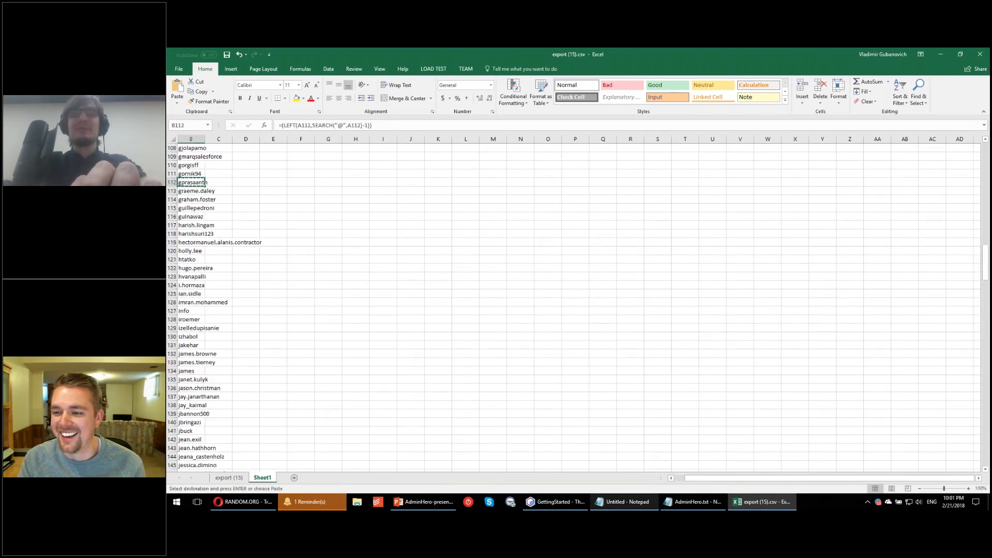
Step: Paste the copied entrant below the second winner in the untitled Notepad document and label the line 3rd:
{"action": "left_click", "coordinate": [627, 502]}
{"action": "key", "text": "Return"}
{"action": "key", "text": "ctrl+v"}
{"action": "key", "text": "Up"}
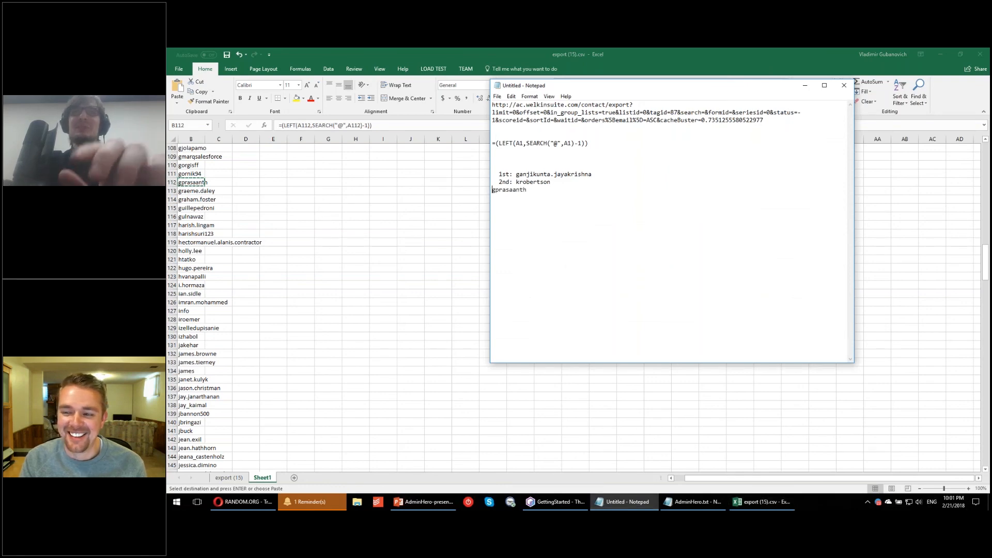
{"action": "type", "text": "3rd"}
{"action": "key", "text": "Left"}
{"action": "type", "text": ":"}
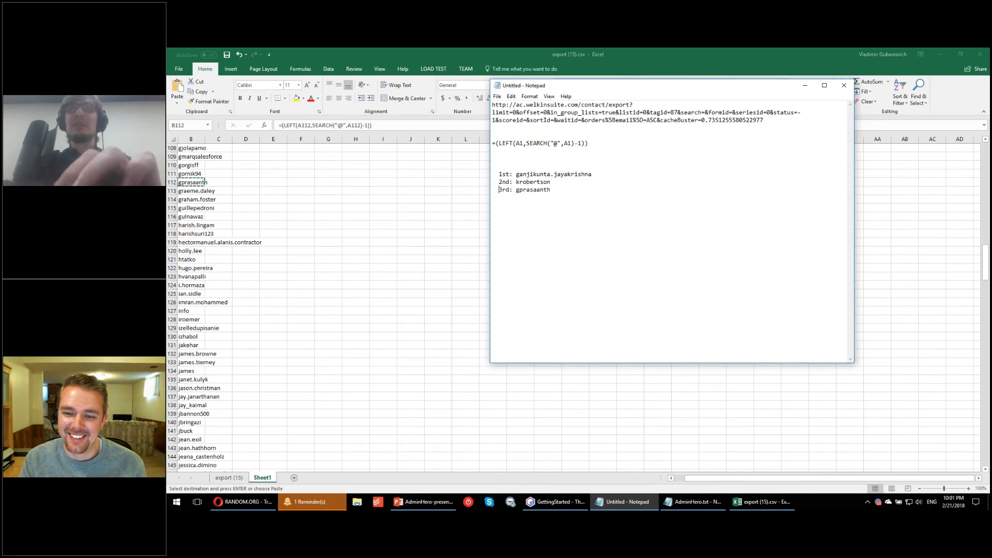
Step: Highlight the three winners in Notepad, minimize it and switch to the AdminHero presentation in PowerPoint
{"action": "left_click_drag", "start_coordinate": [571, 191], "coordinate": [486, 176]}
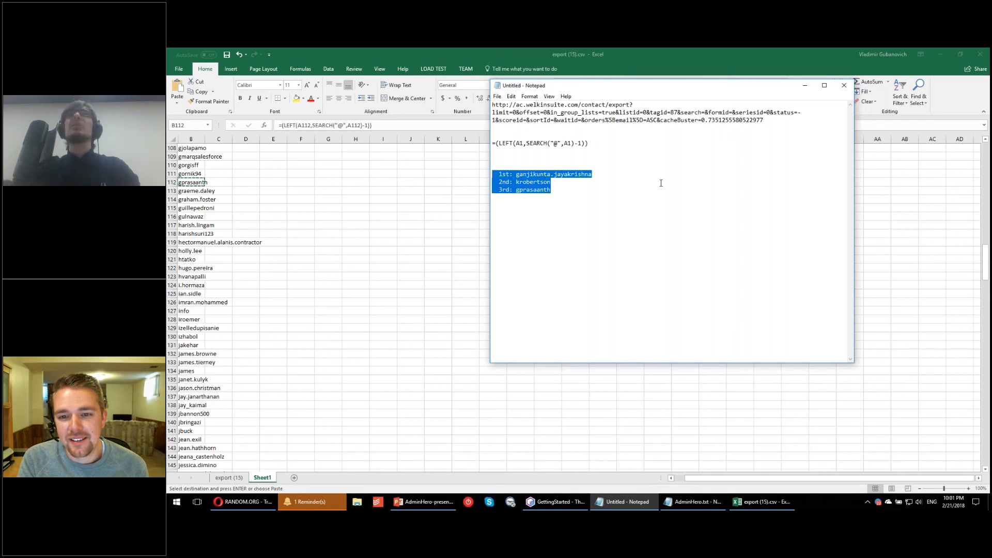
{"action": "left_click", "coordinate": [806, 86]}
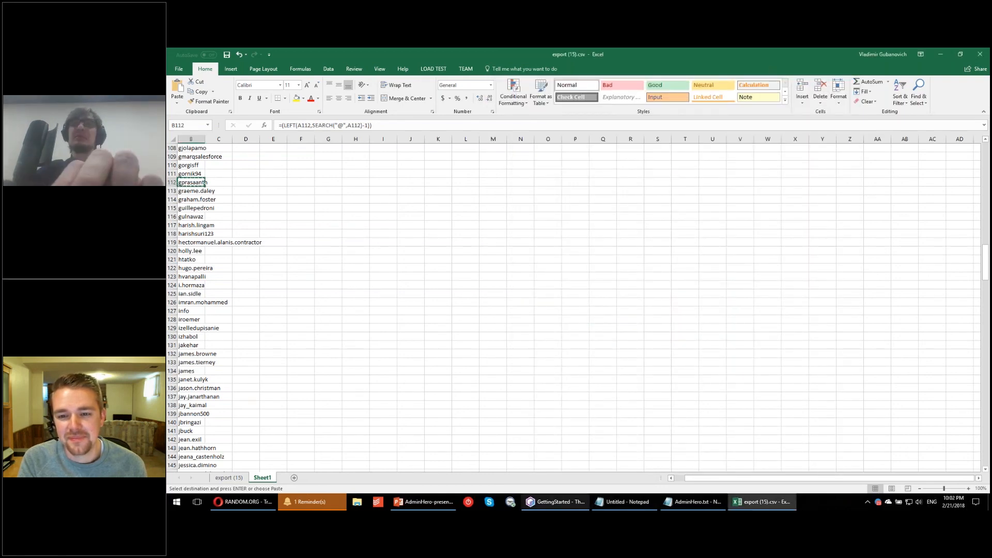
{"action": "left_click", "coordinate": [414, 503]}
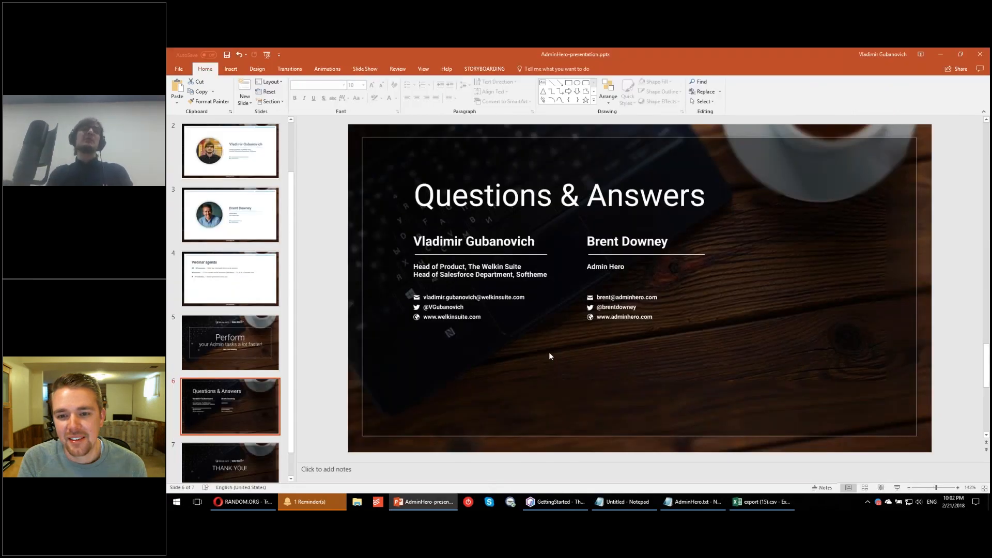